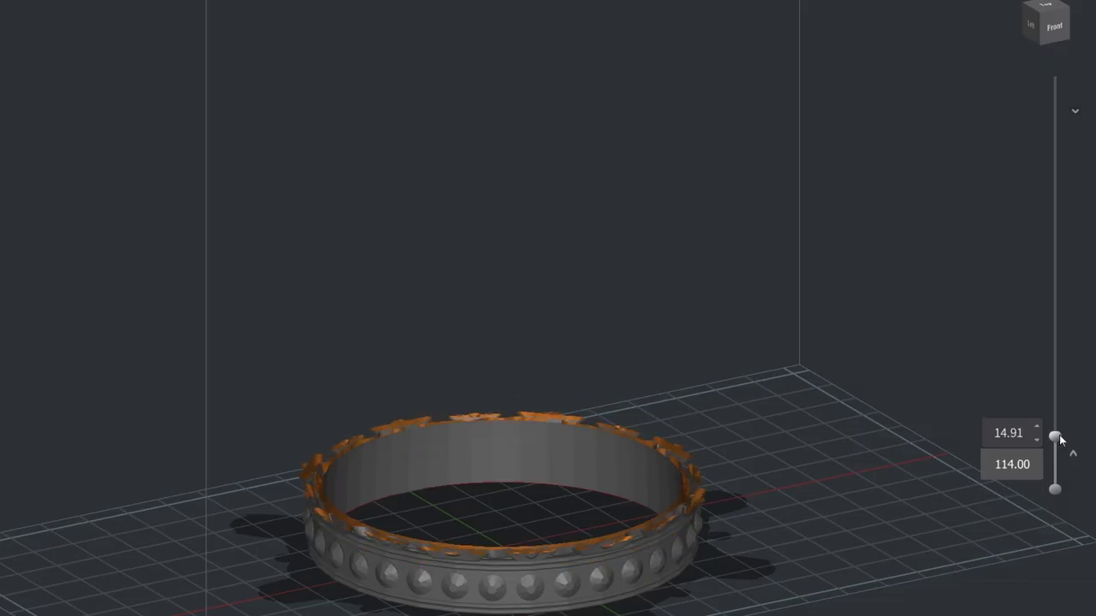
# Add a default 2 m cube mesh at the origin of the empty scene via Shift+A > Mesh > Cube
pyautogui.moveTo(1057, 435); pyautogui.dragTo(1024, 75)
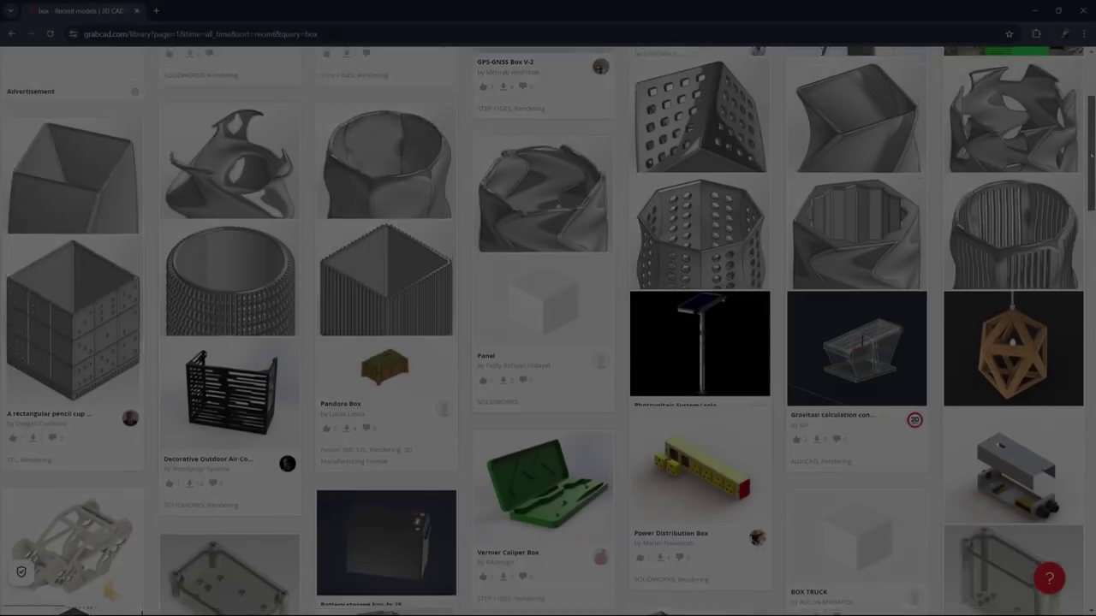
pyautogui.scroll(-3, 548, 343)
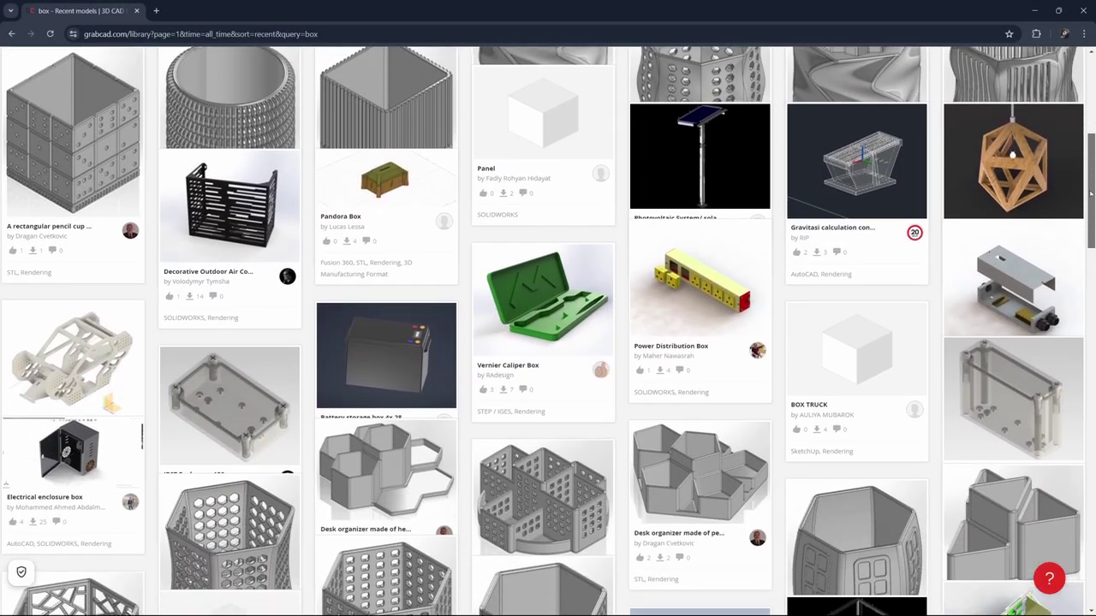
pyautogui.moveTo(1090, 196); pyautogui.dragTo(1064, 450)
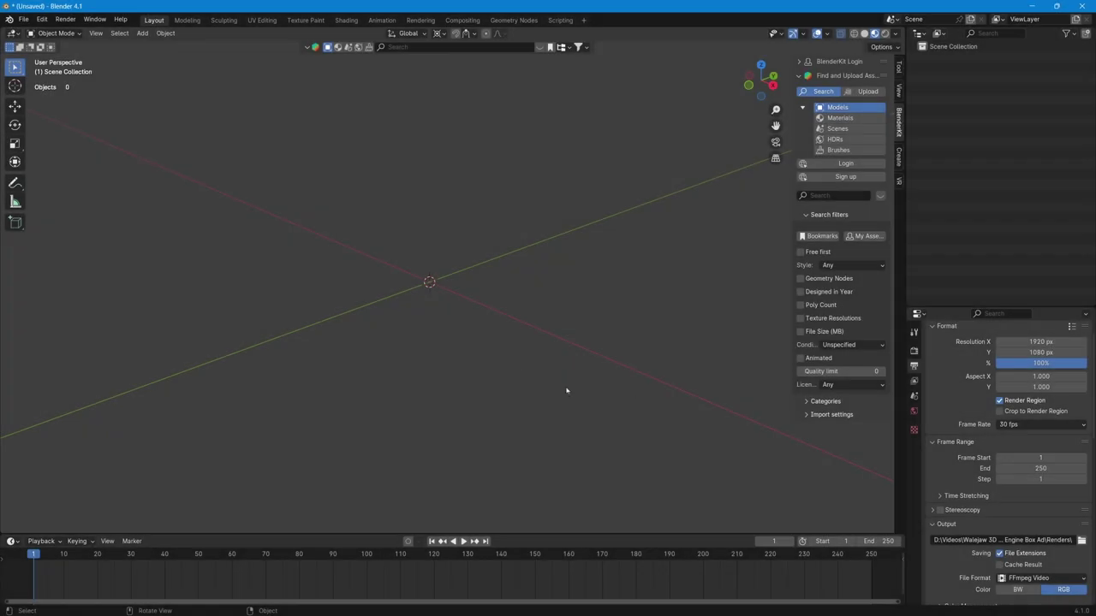
pyautogui.moveTo(567, 389); pyautogui.dragTo(481, 387, button='middle')
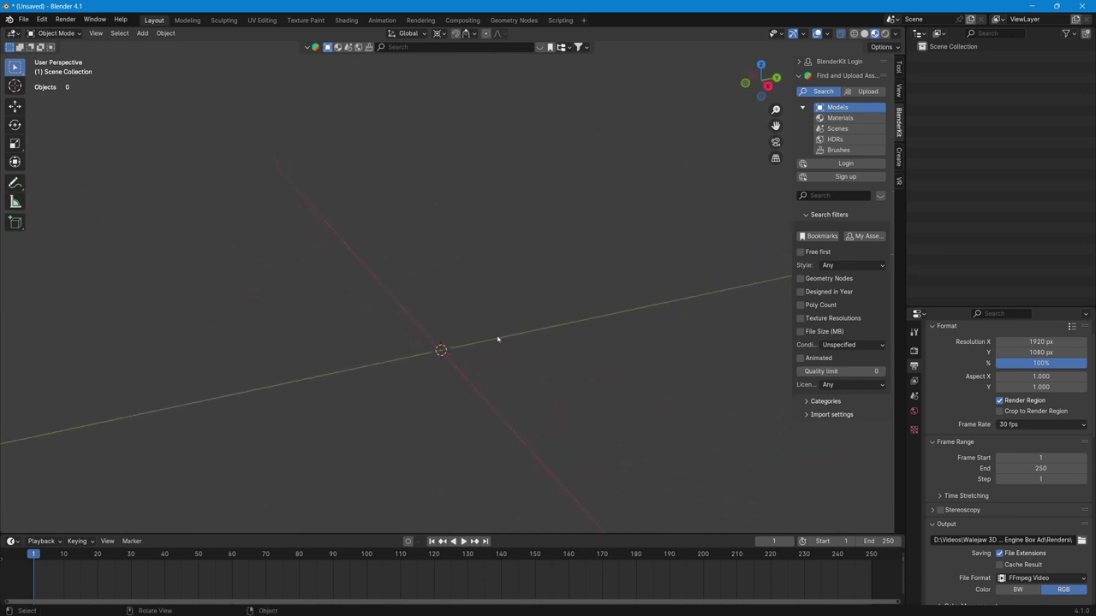
pyautogui.hotkey('shift', 'a')
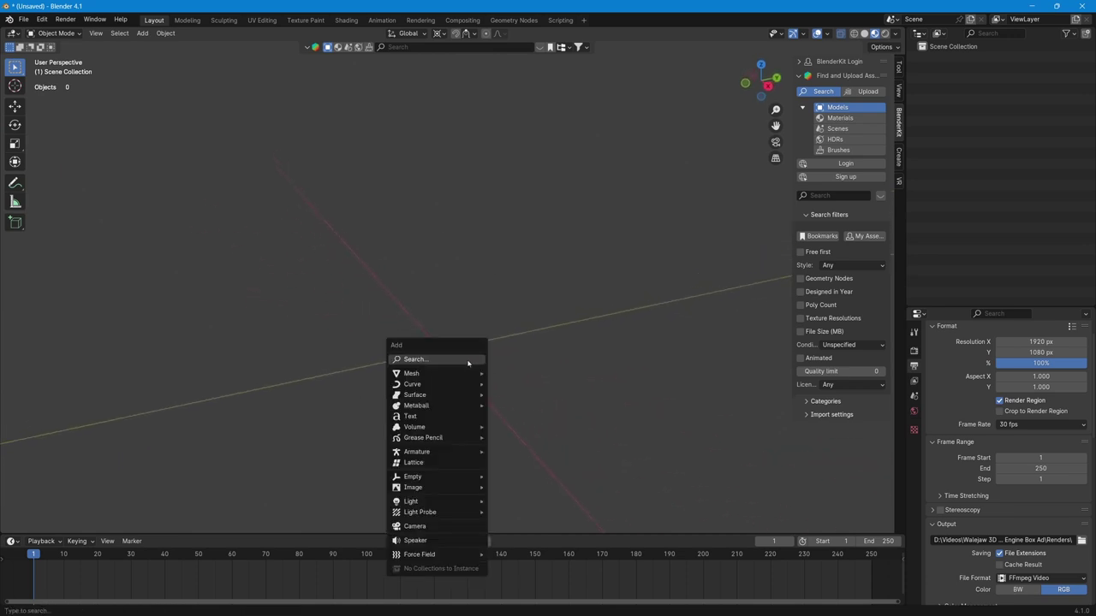
pyautogui.moveTo(471, 373)
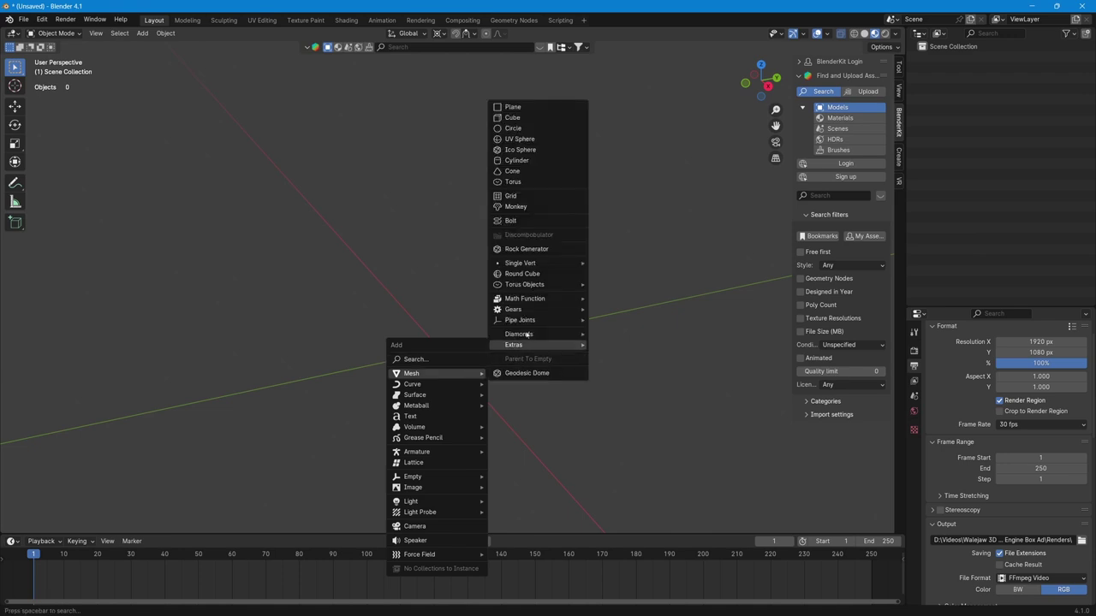
pyautogui.click(531, 118)
pyautogui.scroll(-2, 541, 311)
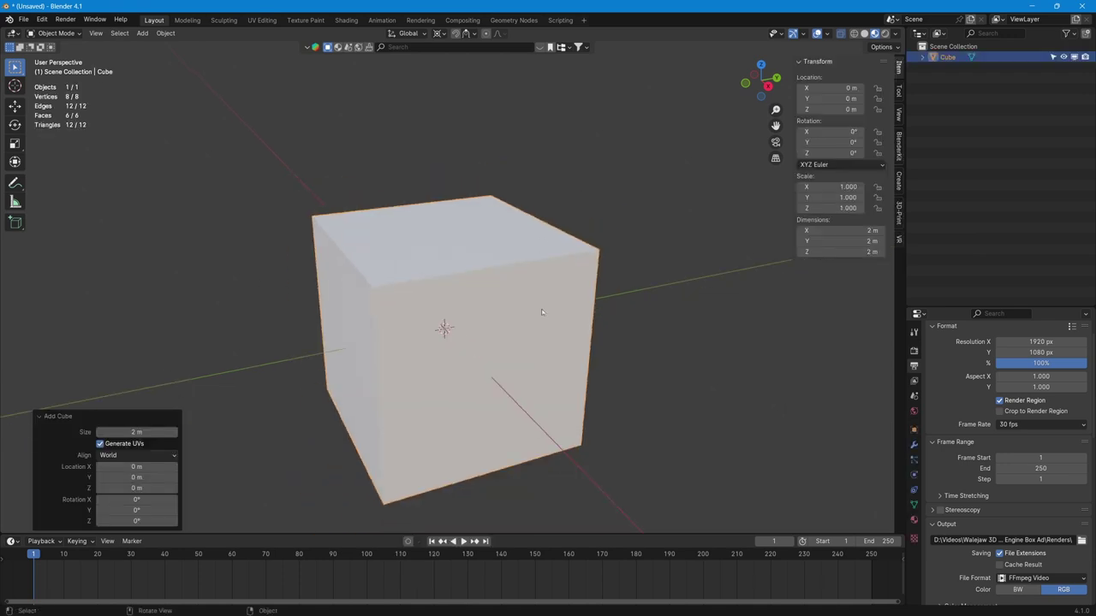
pyautogui.scroll(1, 588, 308)
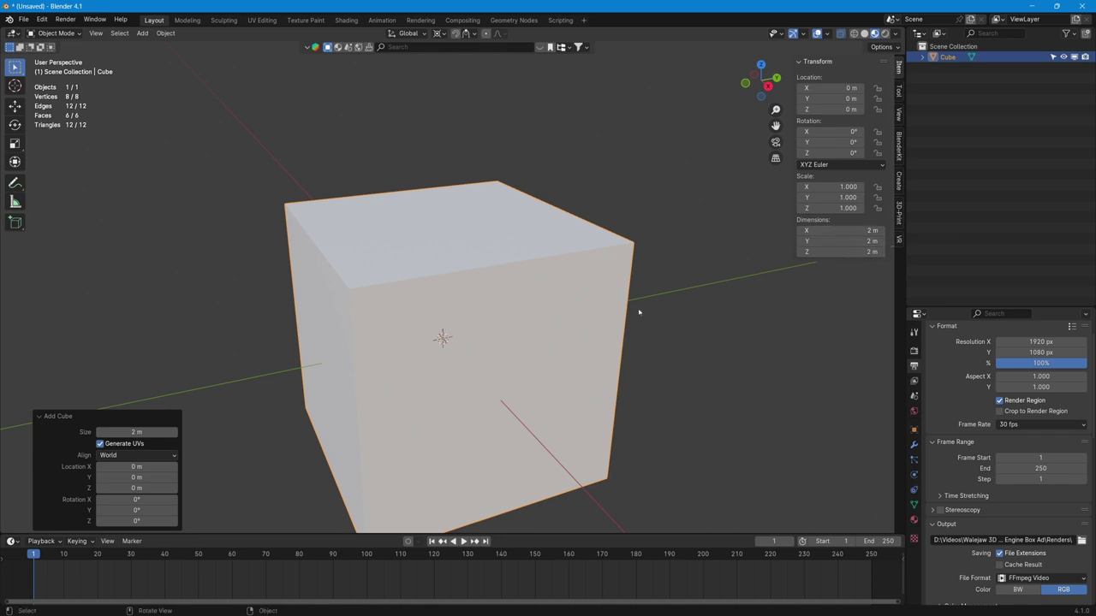
# Read the Halot Mage build volume, 228 x 128 x 230 mm, from the Google search results
pyautogui.moveTo(502, 604)
pyautogui.click(442, 334)
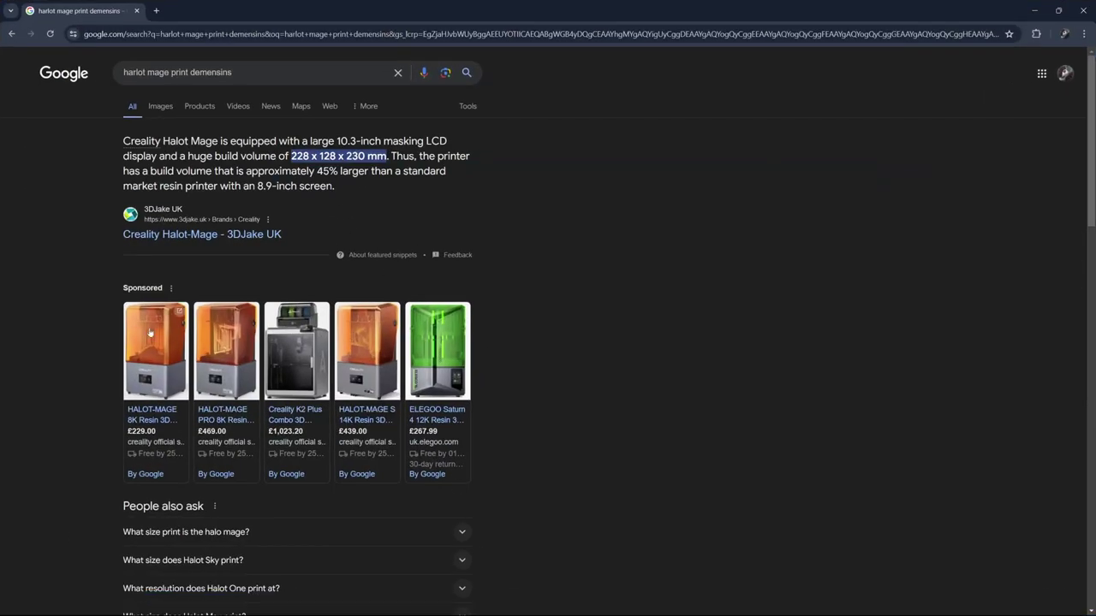
pyautogui.moveTo(134, 413)
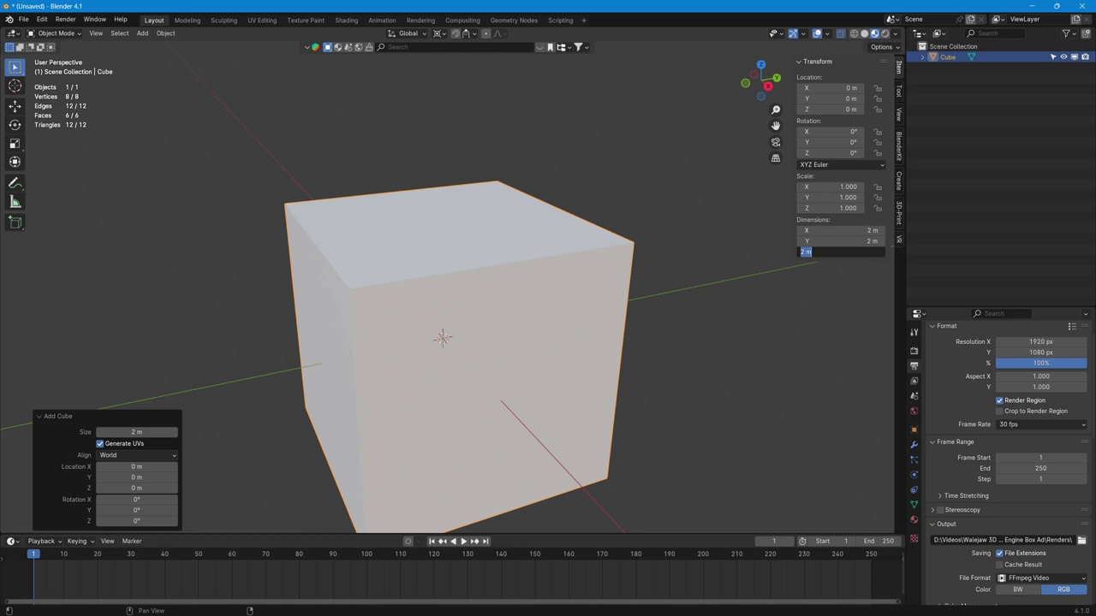
# Set the scene's length unit to Millimeters in the Units settings
pyautogui.press('Escape')
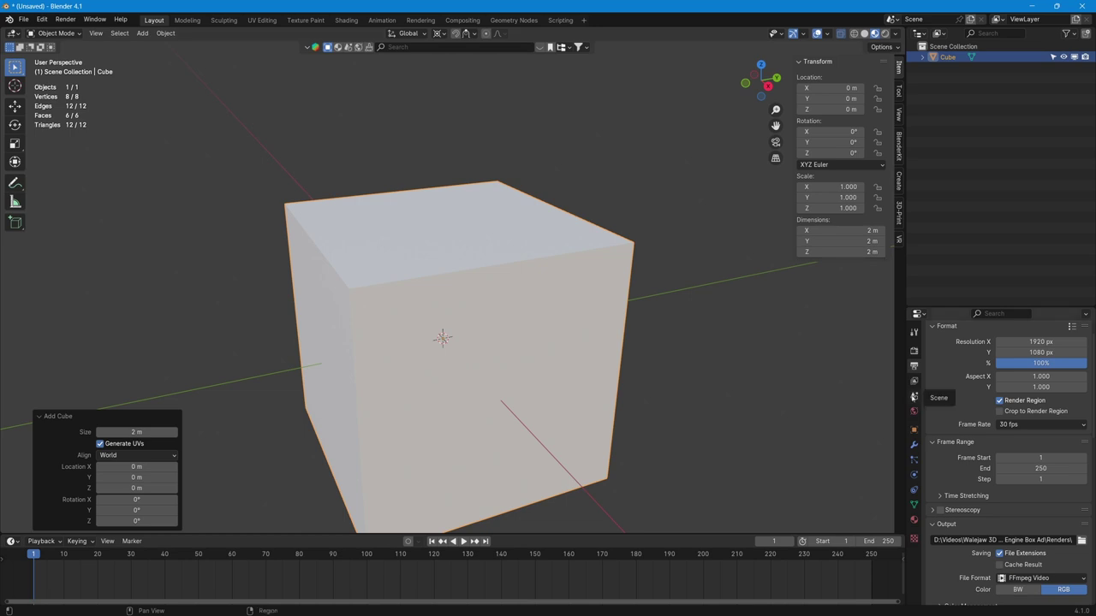
pyautogui.click(914, 396)
pyautogui.click(941, 408)
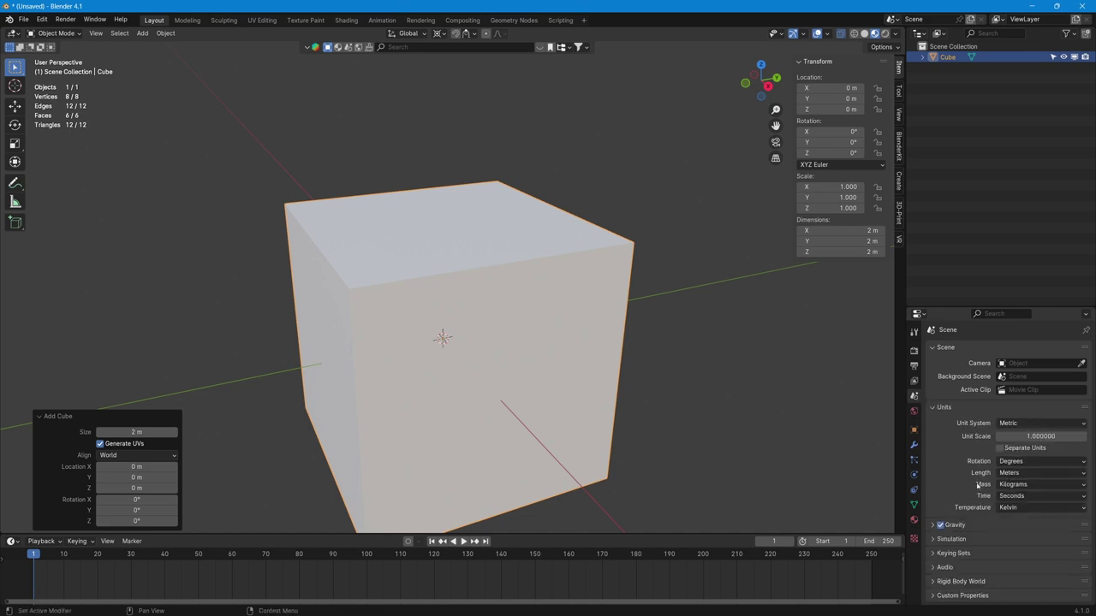
pyautogui.click(1015, 474)
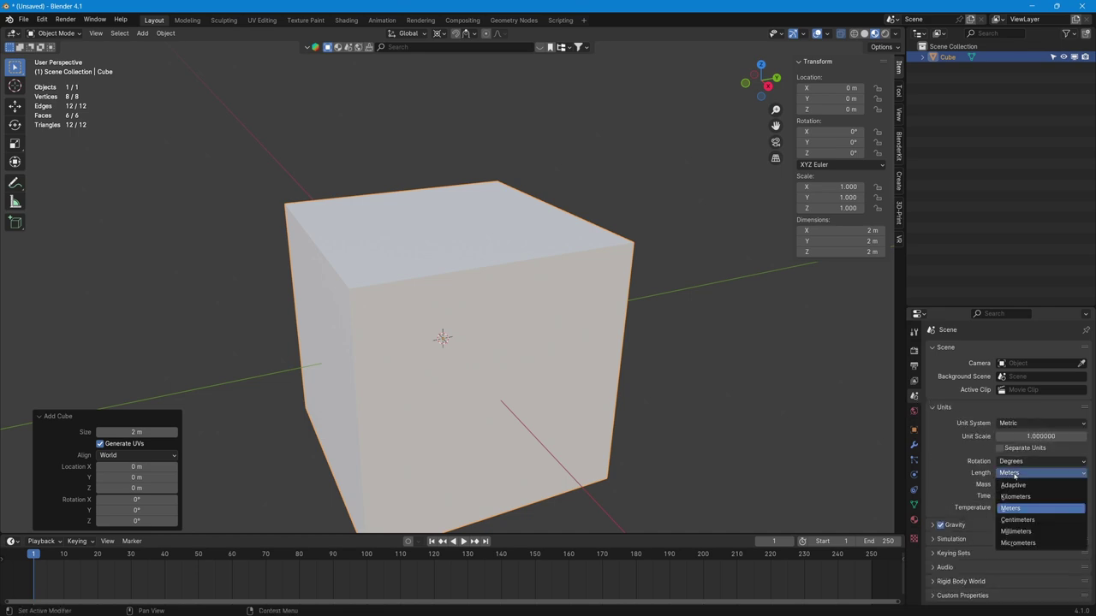
pyautogui.click(1017, 531)
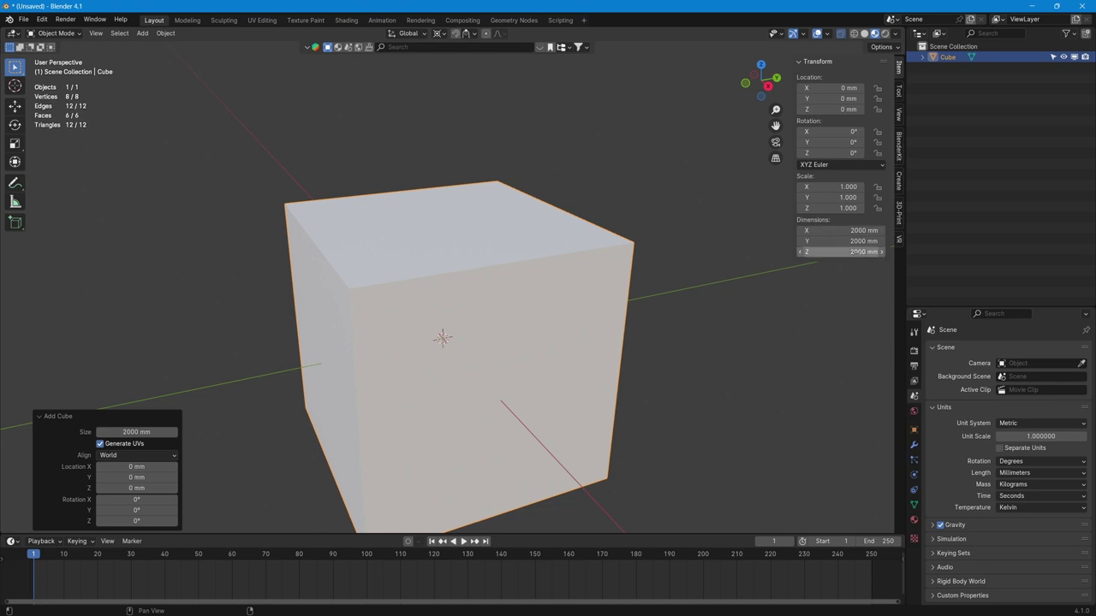
# Resize the cube to 128 x 230 x 228 mm through its Dimensions fields
pyautogui.click(855, 251)
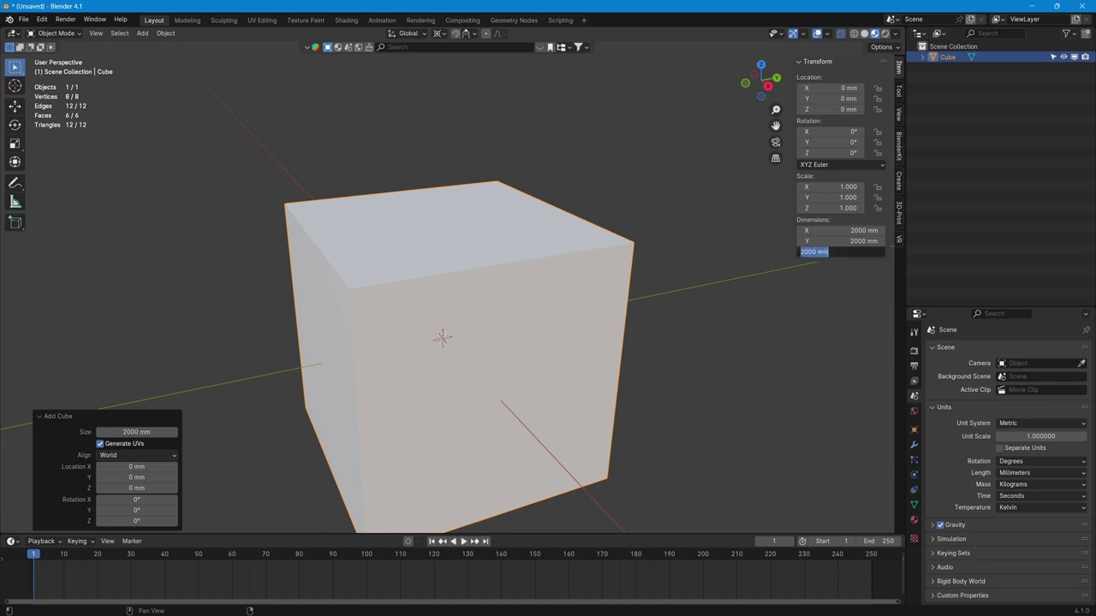
pyautogui.write('228')
pyautogui.press('Tab')
pyautogui.write('230')
pyautogui.press('Tab')
pyautogui.write('128')
pyautogui.press('Return')
pyautogui.scroll(7, 496, 374)
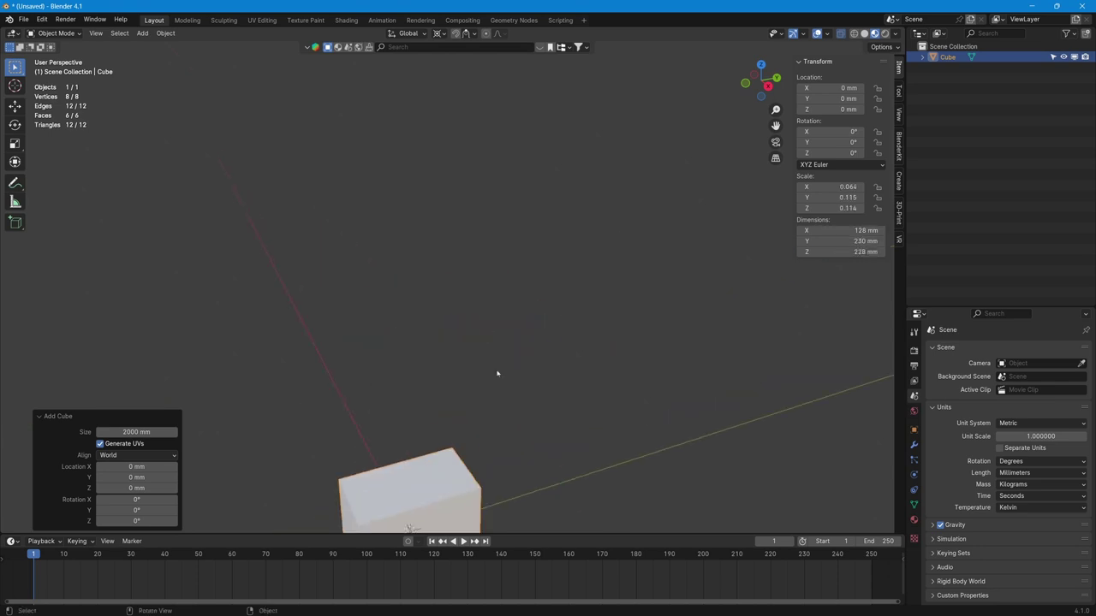
pyautogui.press('KP_Decimal')
pyautogui.moveTo(473, 340)
pyautogui.mouseDown(button='middle')
pyautogui.moveTo(497, 324)
pyautogui.moveTo(473, 332)
pyautogui.mouseUp(button='middle')
pyautogui.scroll(5, 561, 392)
pyautogui.moveTo(560, 392); pyautogui.dragTo(542, 391, button='middle')
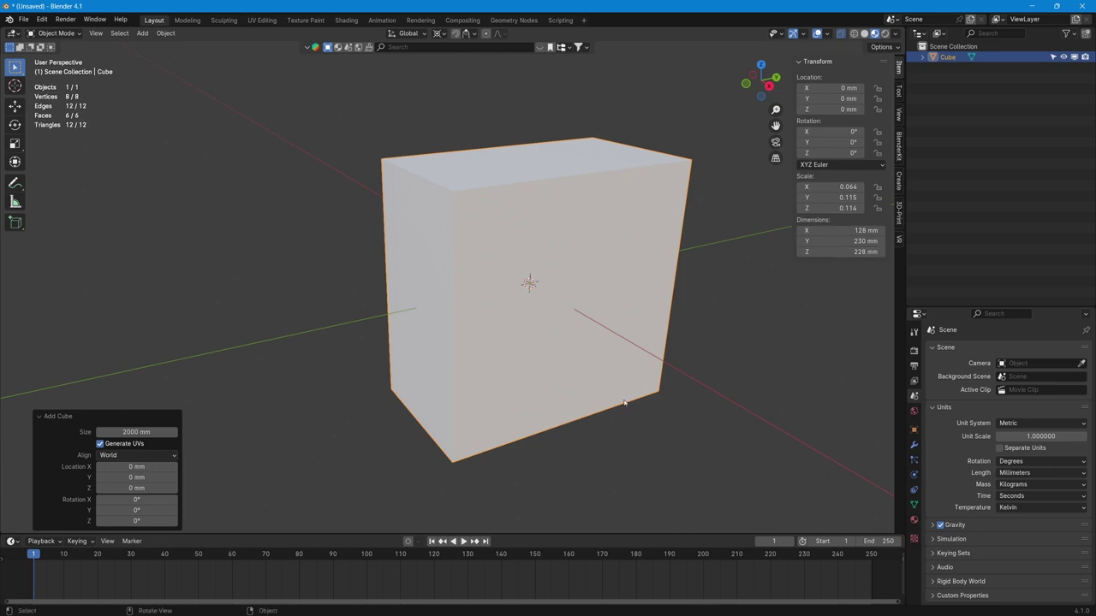
pyautogui.moveTo(591, 332); pyautogui.dragTo(536, 302, button='middle')
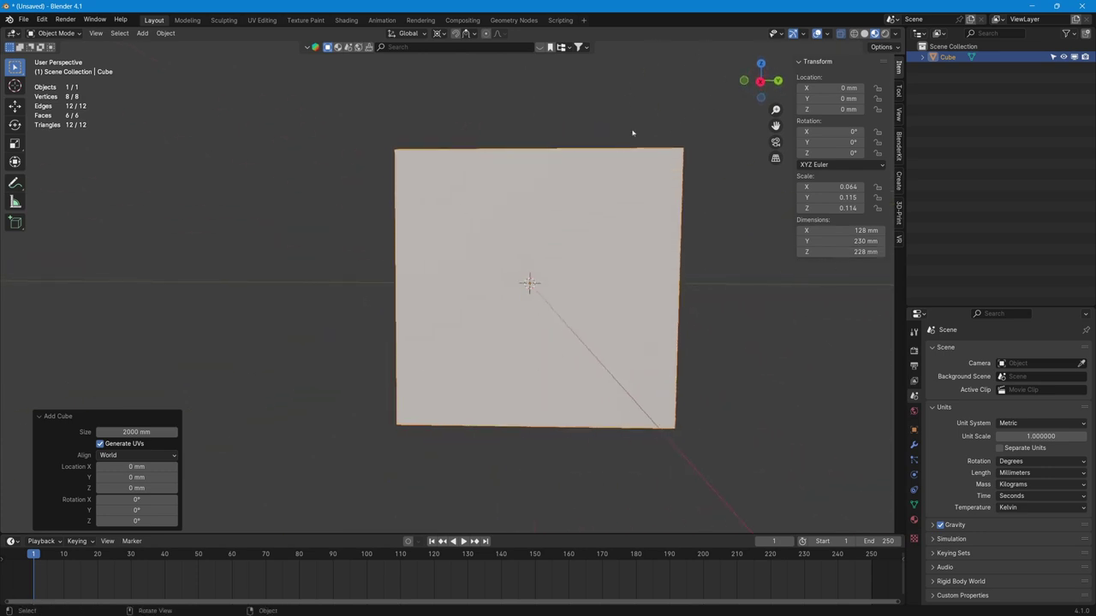
pyautogui.moveTo(633, 132); pyautogui.dragTo(665, 406, button='middle')
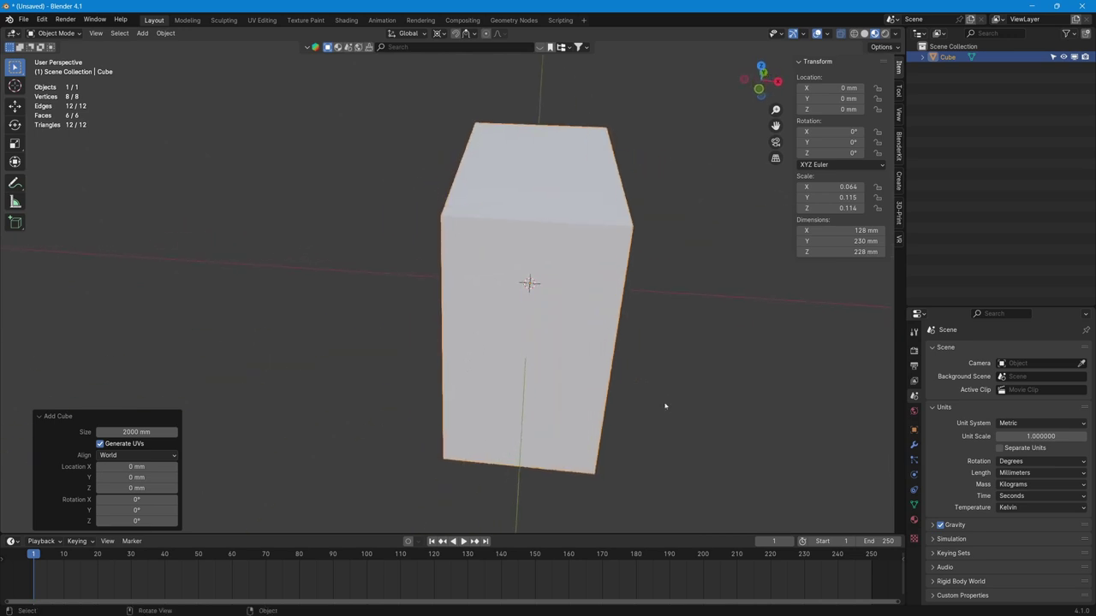
pyautogui.moveTo(590, 273); pyautogui.dragTo(479, 351, button='middle')
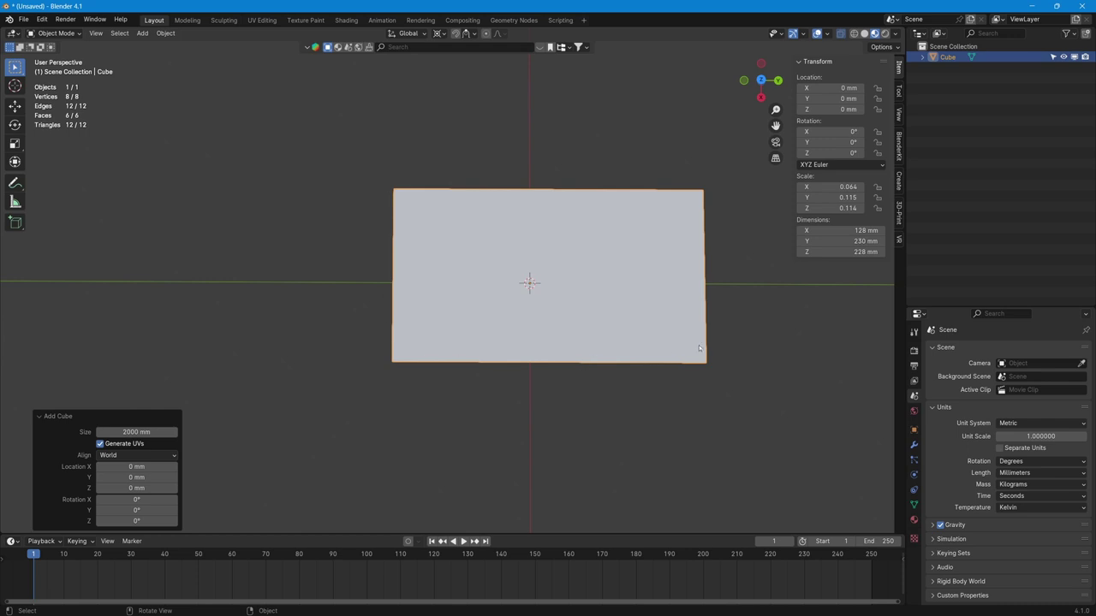
pyautogui.moveTo(491, 400); pyautogui.dragTo(504, 305, button='middle')
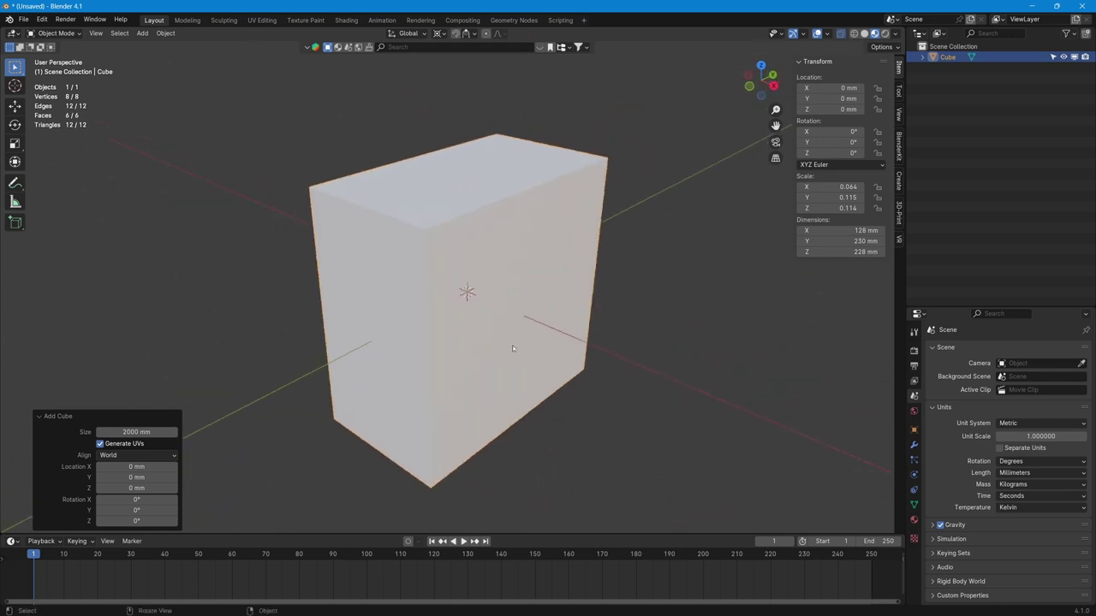
pyautogui.moveTo(513, 345); pyautogui.dragTo(501, 385, button='middle')
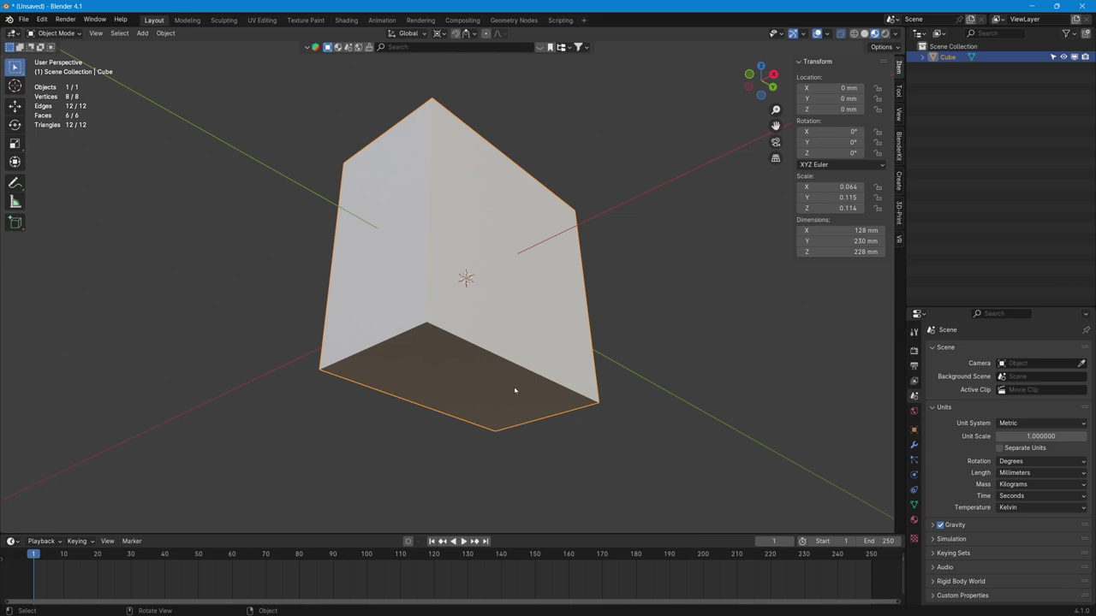
# Set the cube's origin to its bottom face using the 3D cursor
pyautogui.press('Tab')
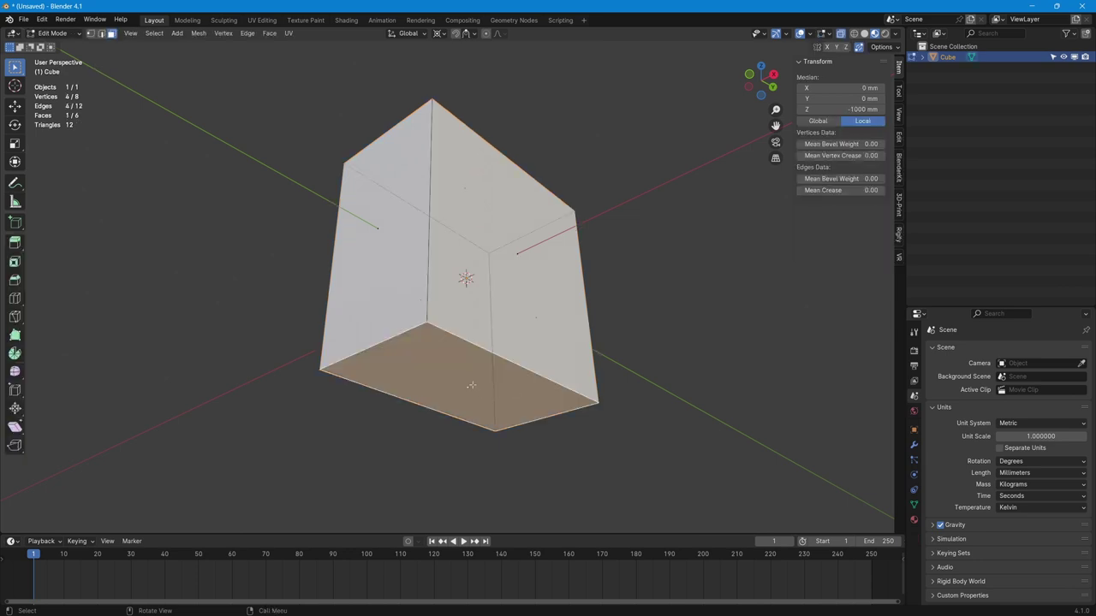
pyautogui.hotkey('shift', 's')
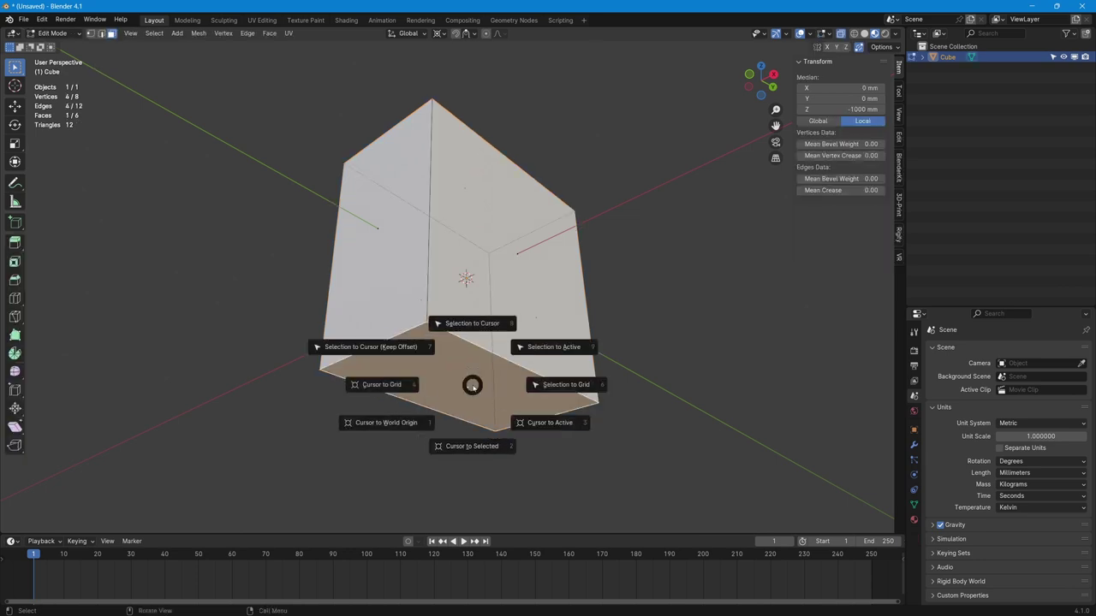
pyautogui.click(459, 447)
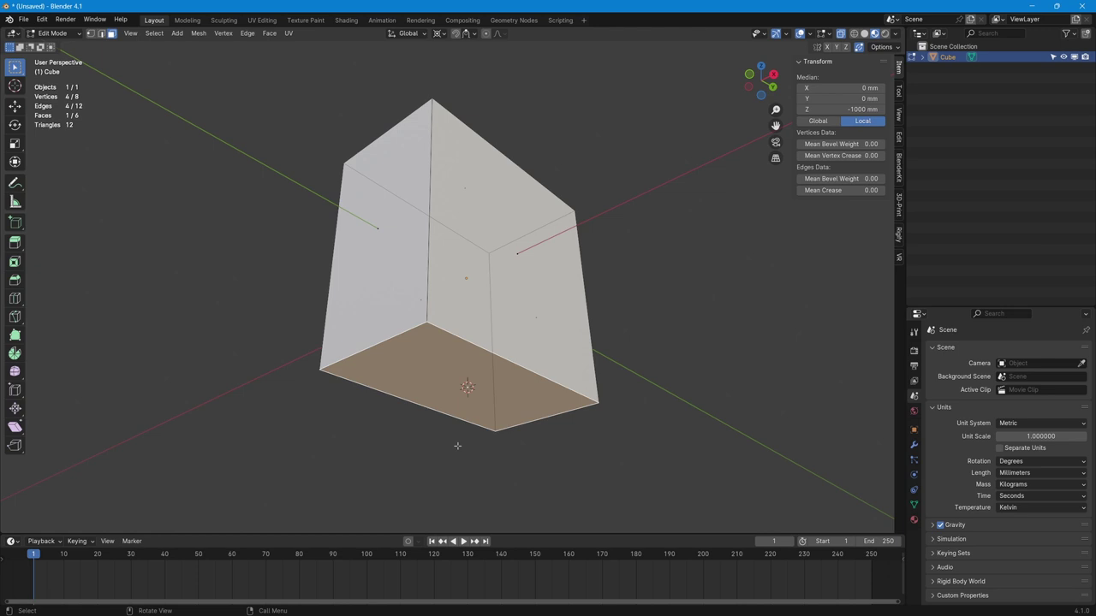
pyautogui.press('Tab')
pyautogui.rightClick(468, 387)
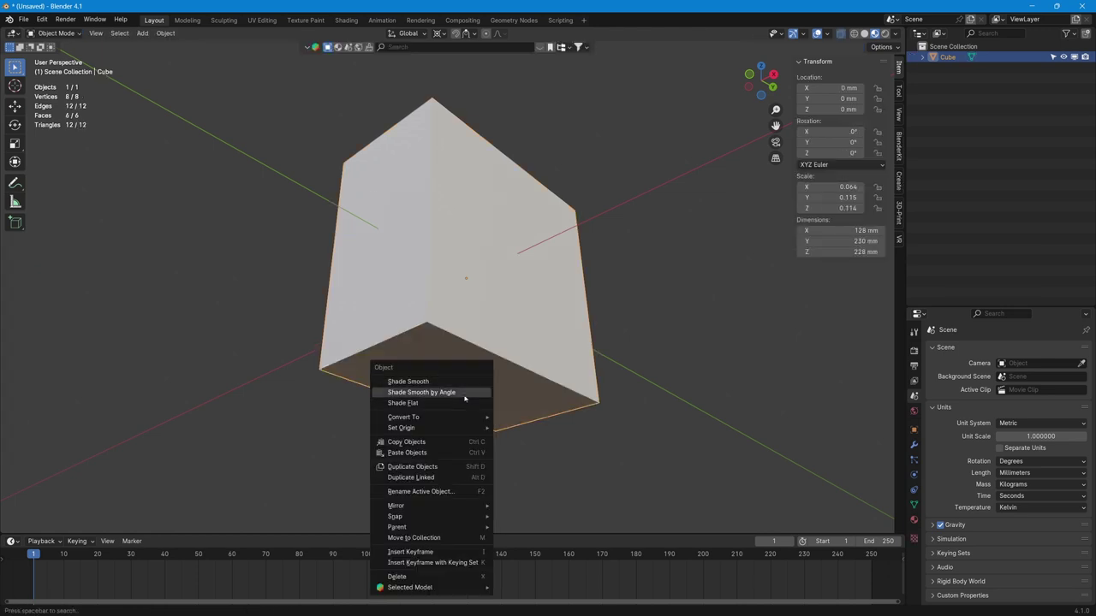
pyautogui.moveTo(462, 429)
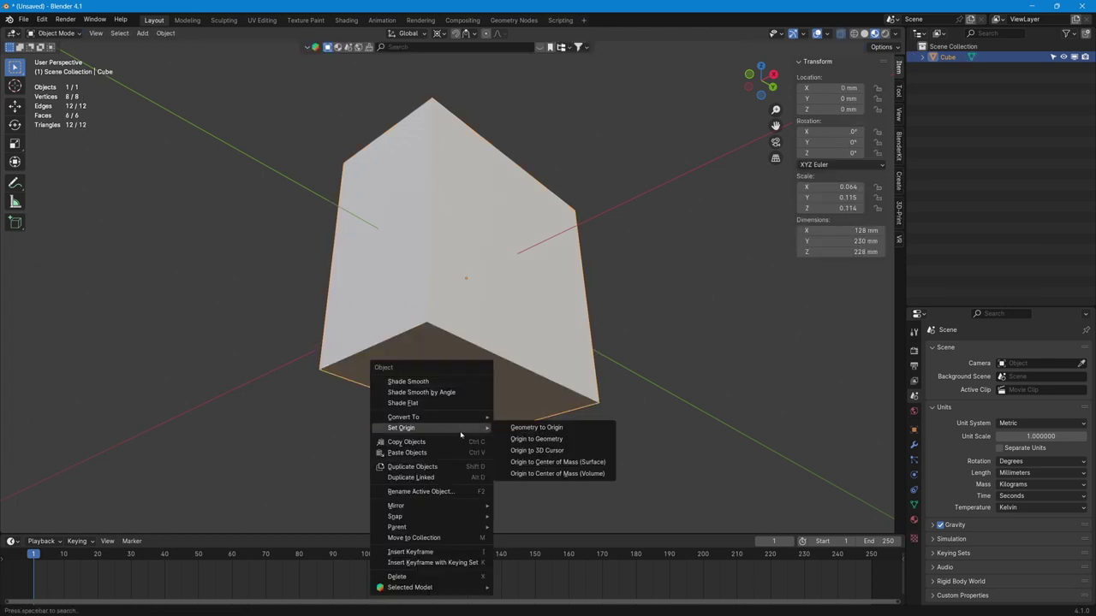
pyautogui.click(529, 452)
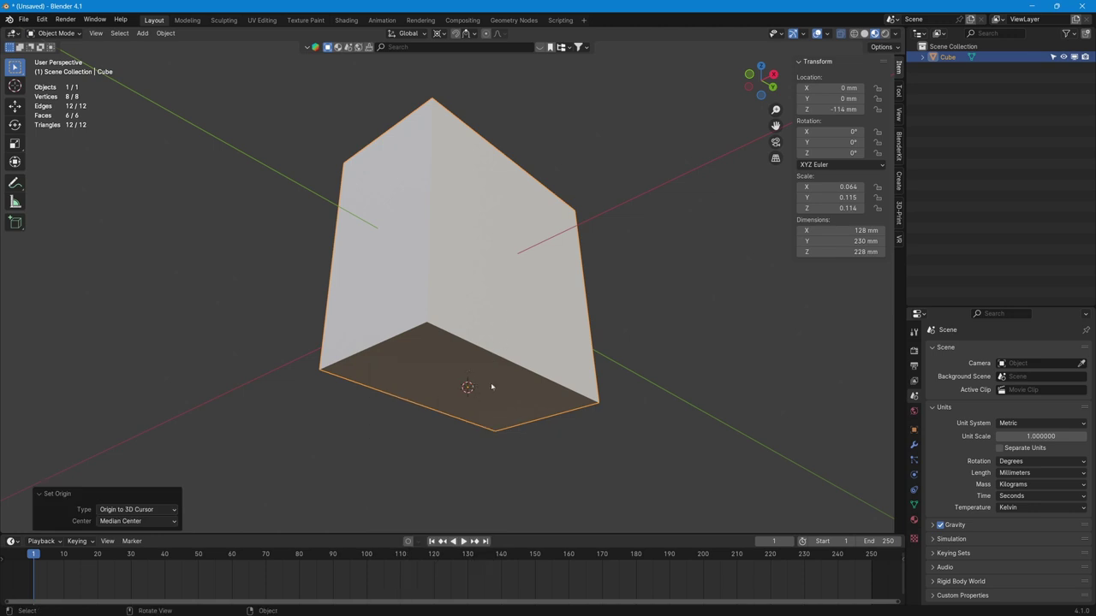
pyautogui.moveTo(461, 435); pyautogui.dragTo(462, 453, button='middle')
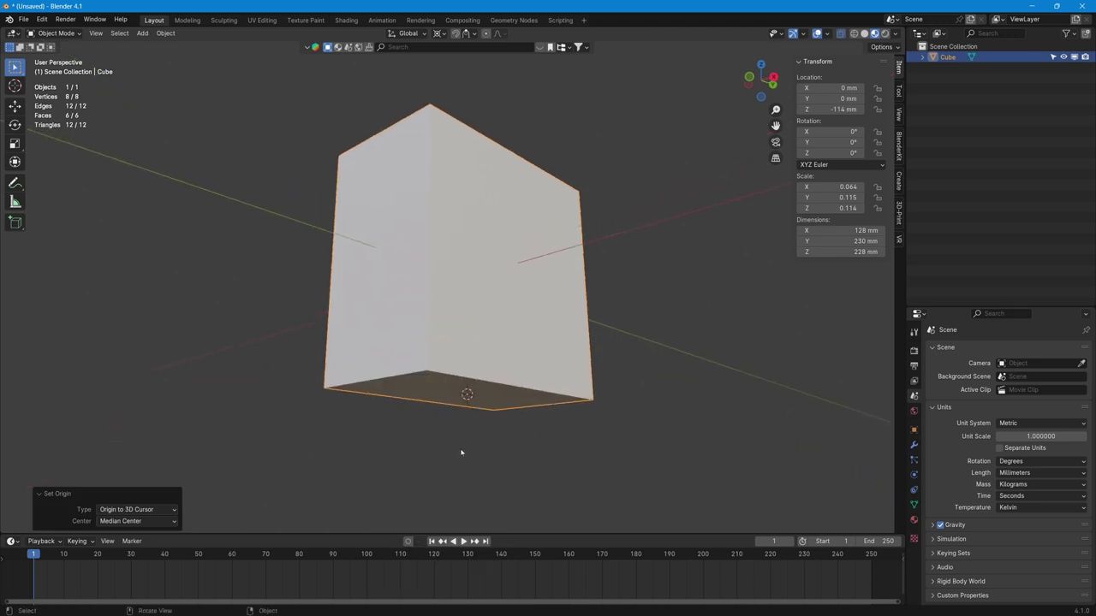
# Snap the cube to the world origin at 0, 0, 0 mm and hide it
pyautogui.hotkey('shift', 's')
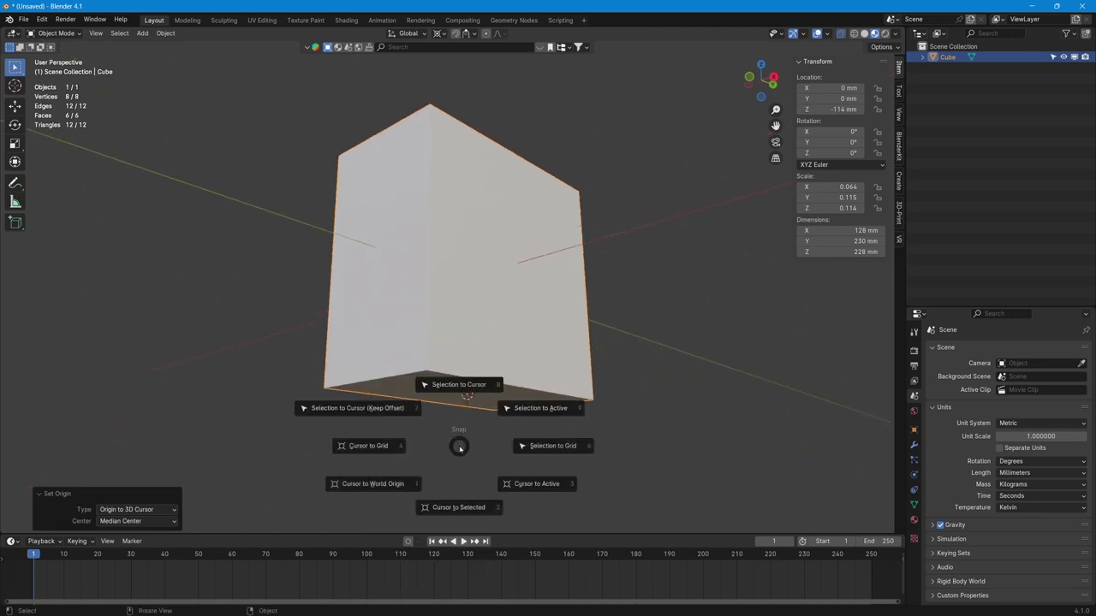
pyautogui.click(393, 485)
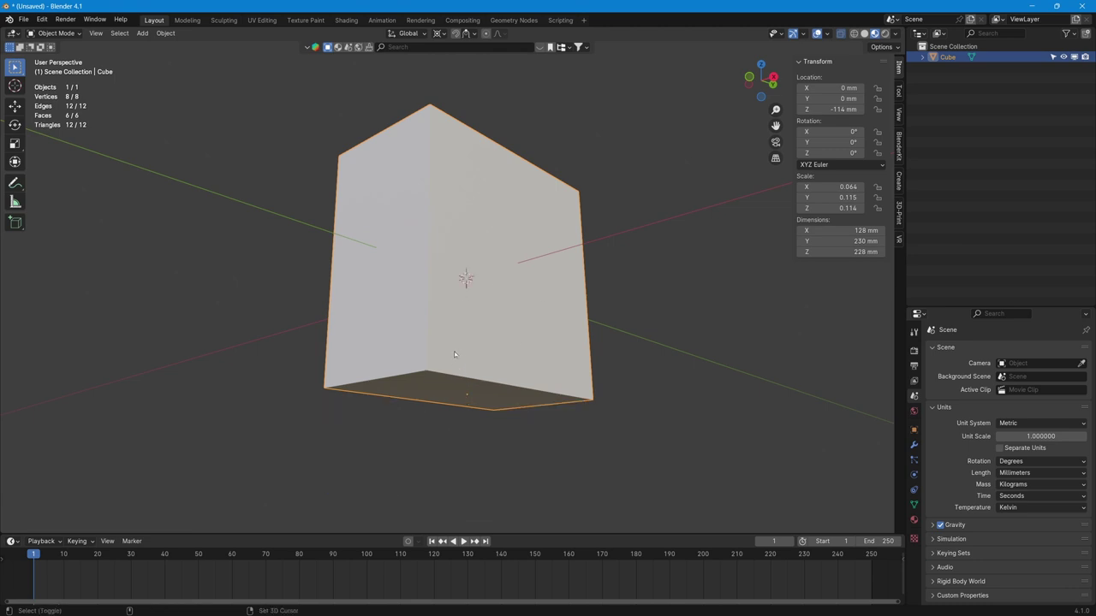
pyautogui.hotkey('shift', 's')
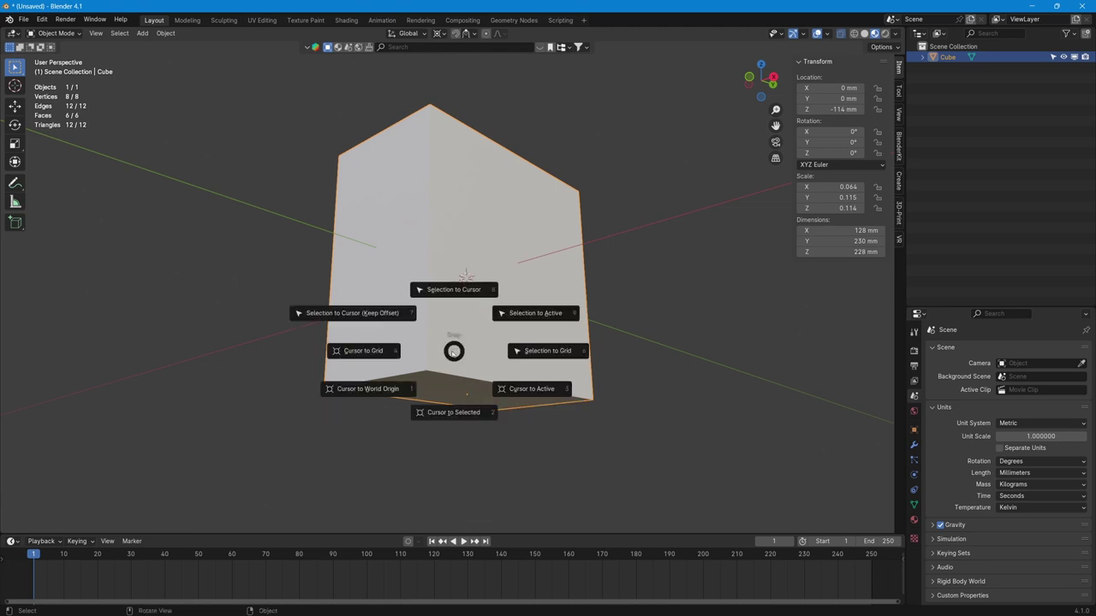
pyautogui.click(456, 291)
pyautogui.moveTo(502, 190); pyautogui.dragTo(492, 384, button='middle')
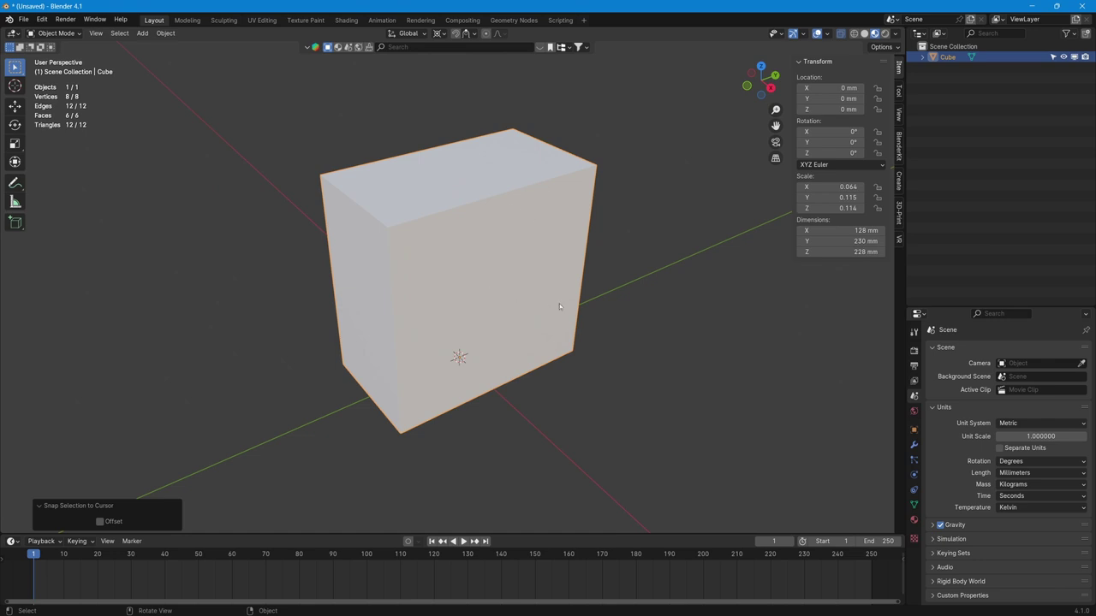
pyautogui.click(1064, 56)
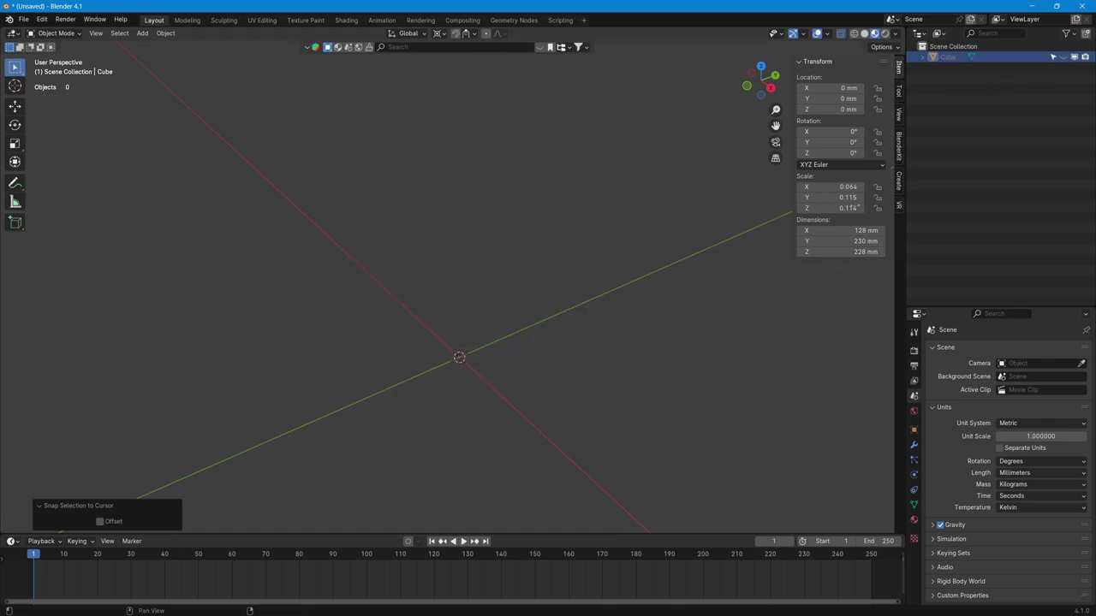
# Open the BlenderKit asset bar showing free online model thumbnails
pyautogui.moveTo(548, 282); pyautogui.dragTo(575, 294, button='middle')
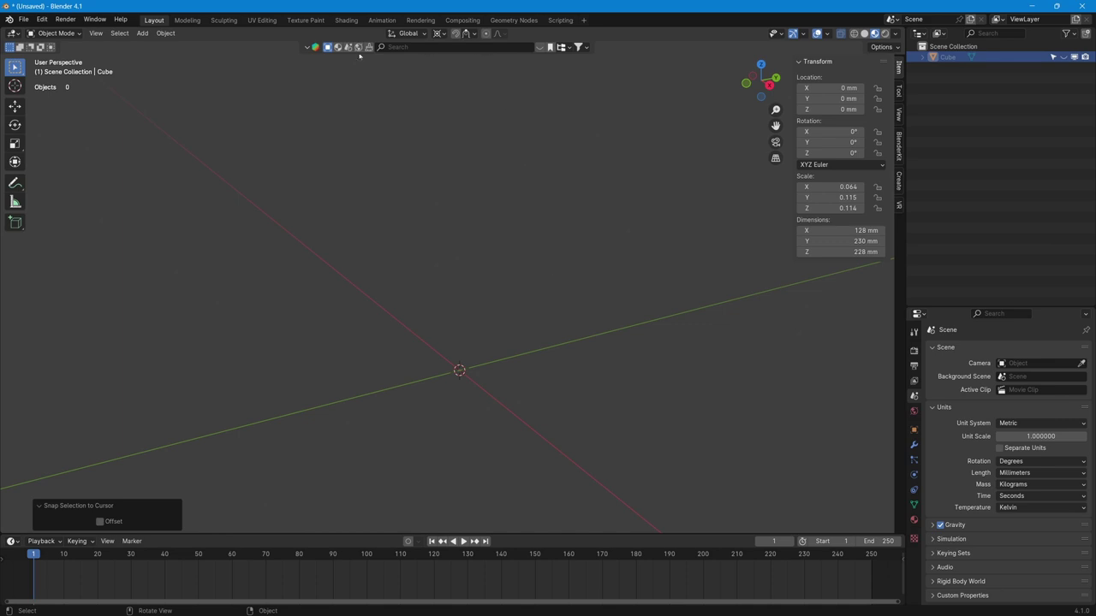
pyautogui.click(541, 48)
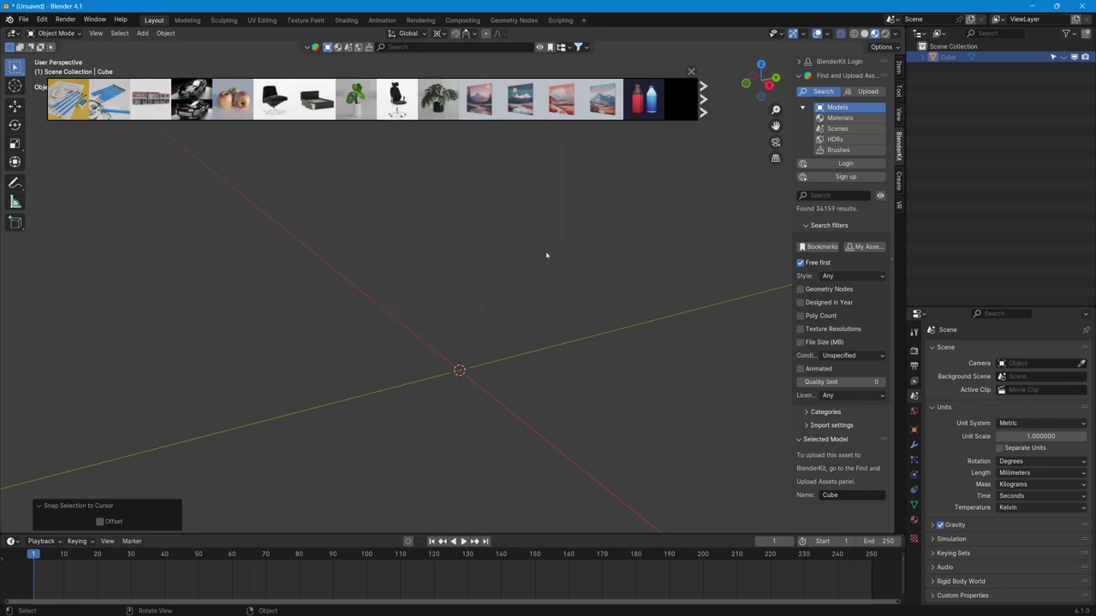
# Search BlenderKit for 'car' and download the Lamborghini Car Model into the scene
pyautogui.click(390, 48)
pyautogui.press('Return')
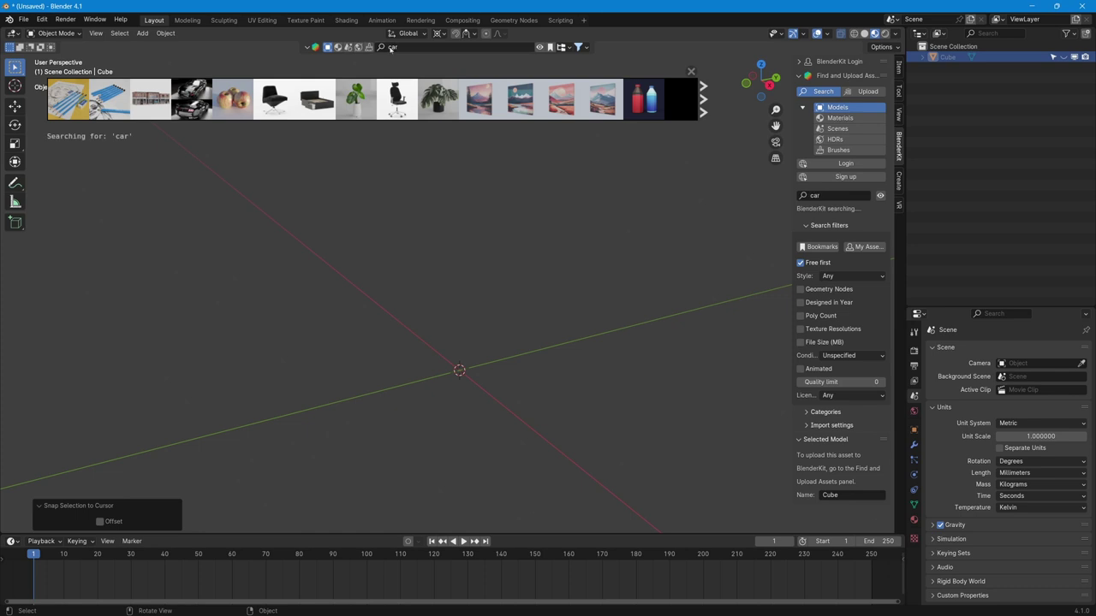
pyautogui.moveTo(360, 84)
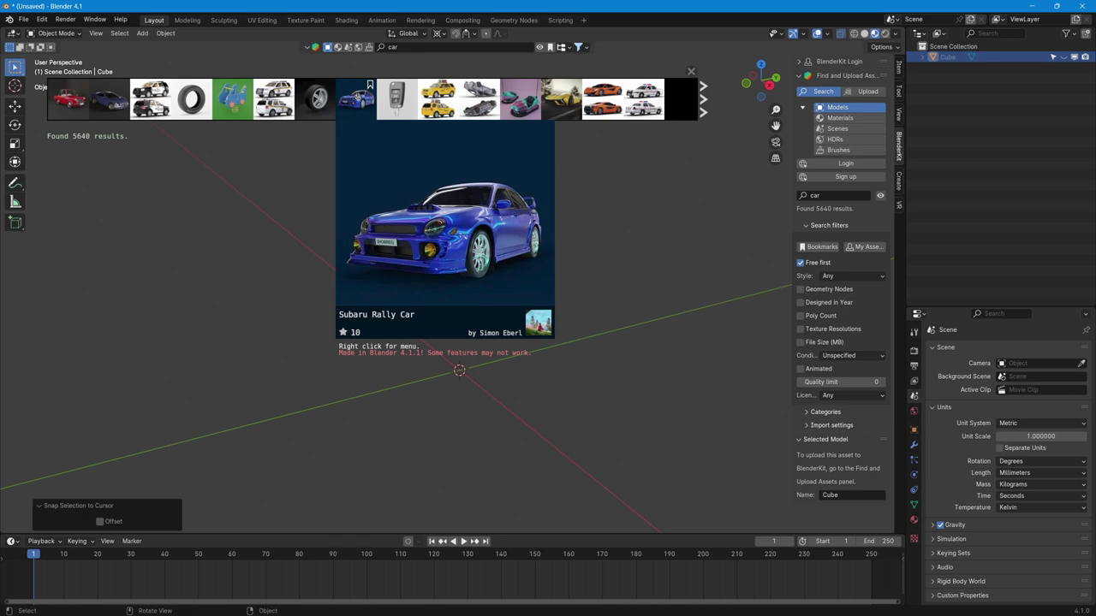
pyautogui.moveTo(105, 107)
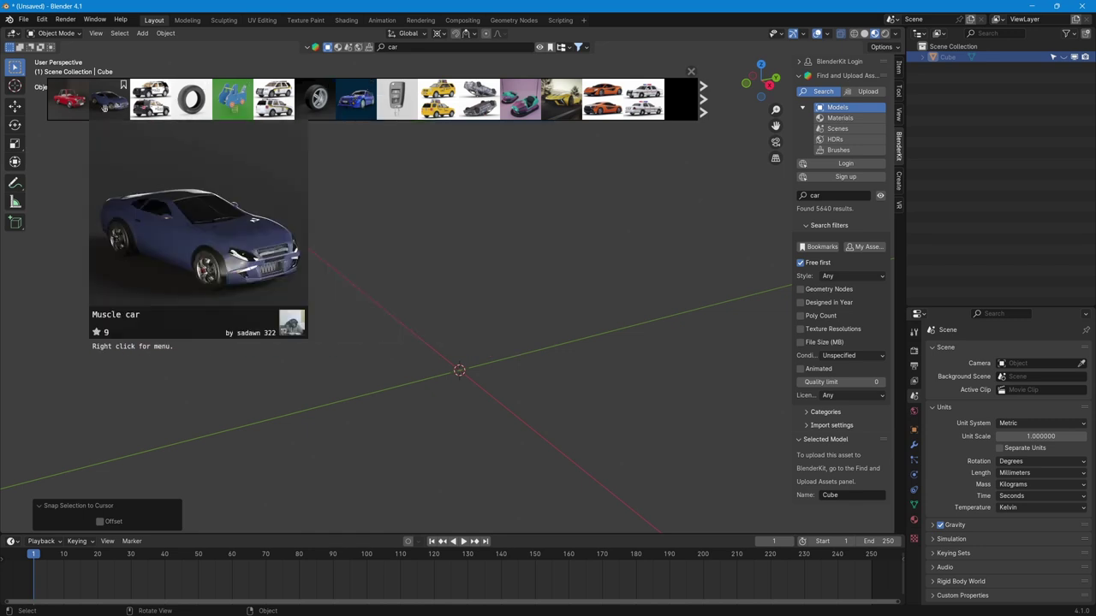
pyautogui.moveTo(63, 103)
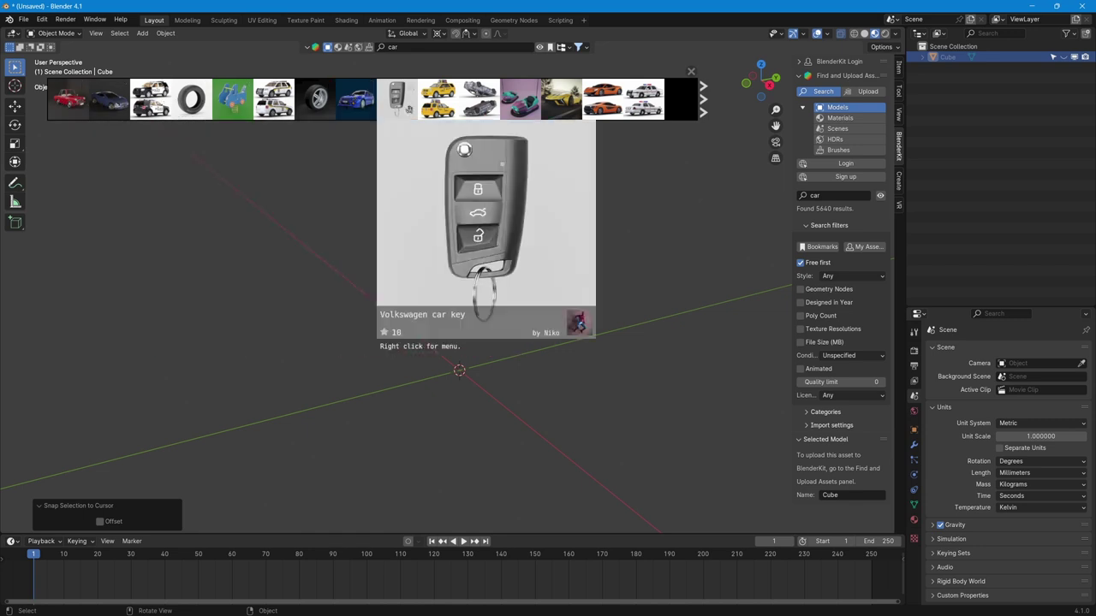
pyautogui.moveTo(565, 104)
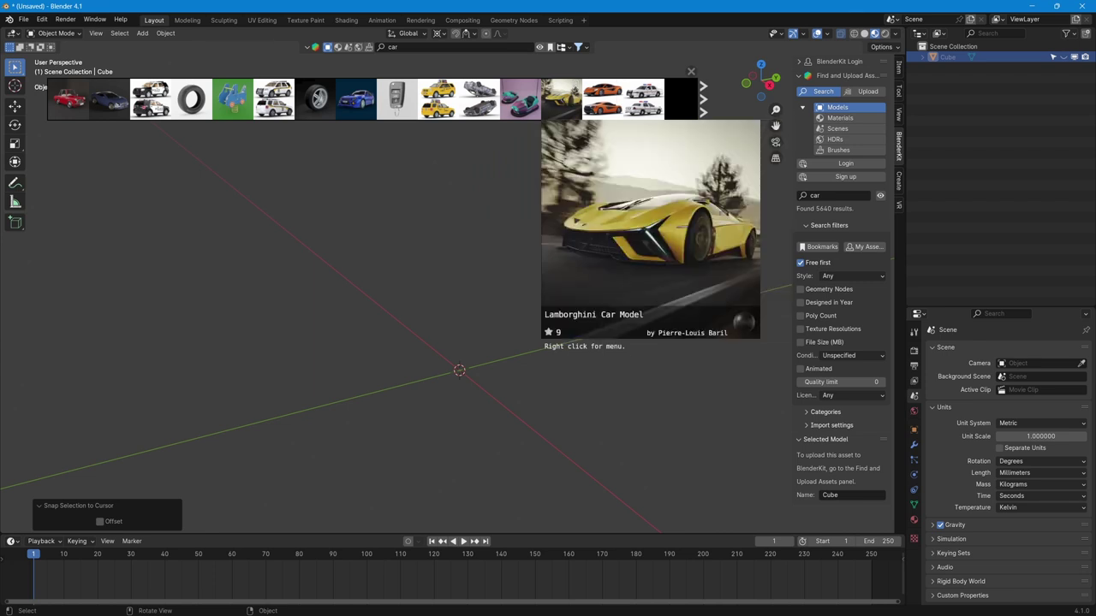
pyautogui.click(564, 101)
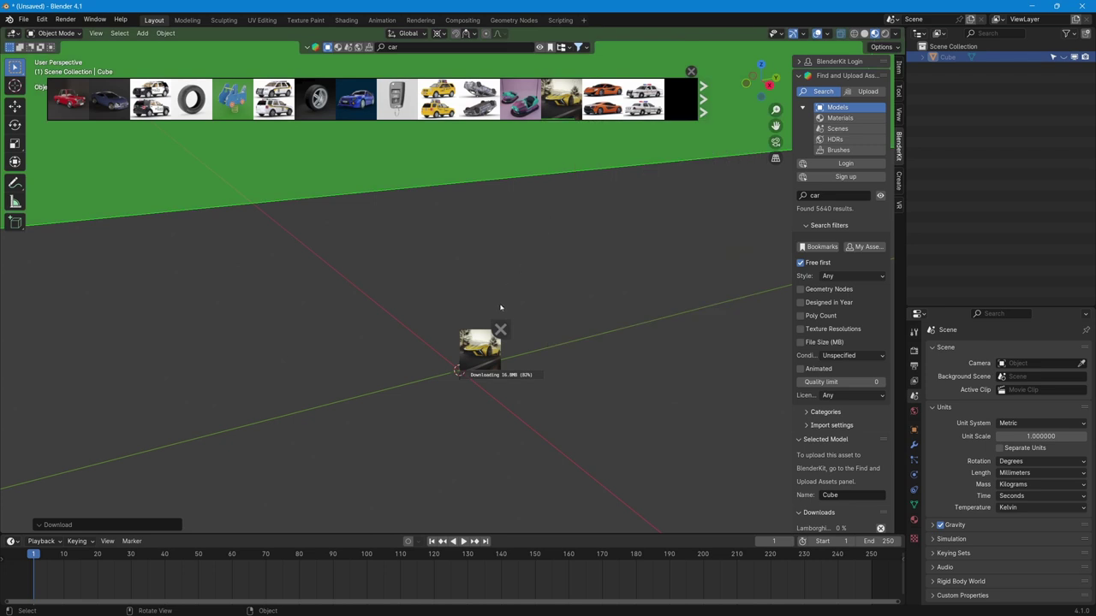
# Inspect the Lamborghini and move Brake disc hub.038 into the Scene Collection
pyautogui.moveTo(501, 307); pyautogui.dragTo(480, 310, button='middle')
pyautogui.scroll(3, 445, 306)
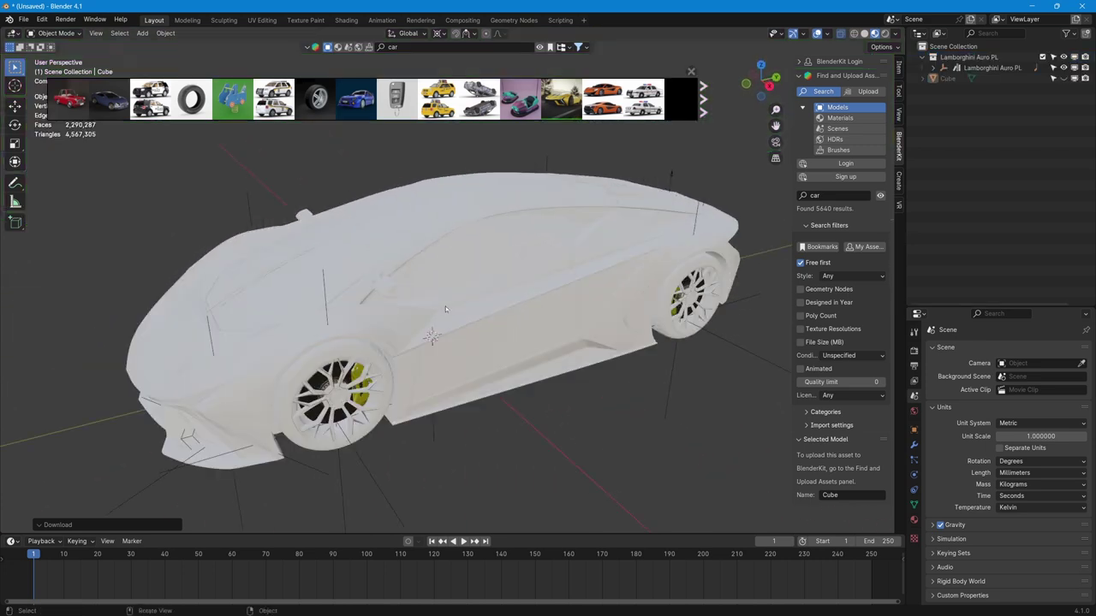
pyautogui.moveTo(436, 350); pyautogui.dragTo(501, 358, button='middle')
pyautogui.scroll(3, 458, 277)
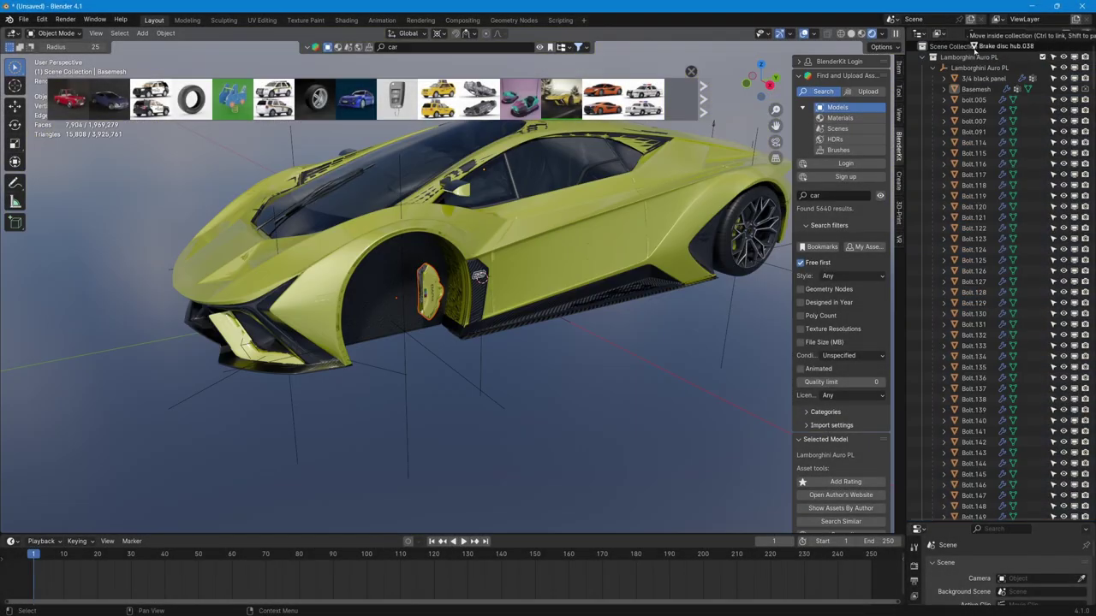
pyautogui.moveTo(973, 46); pyautogui.dragTo(968, 46)
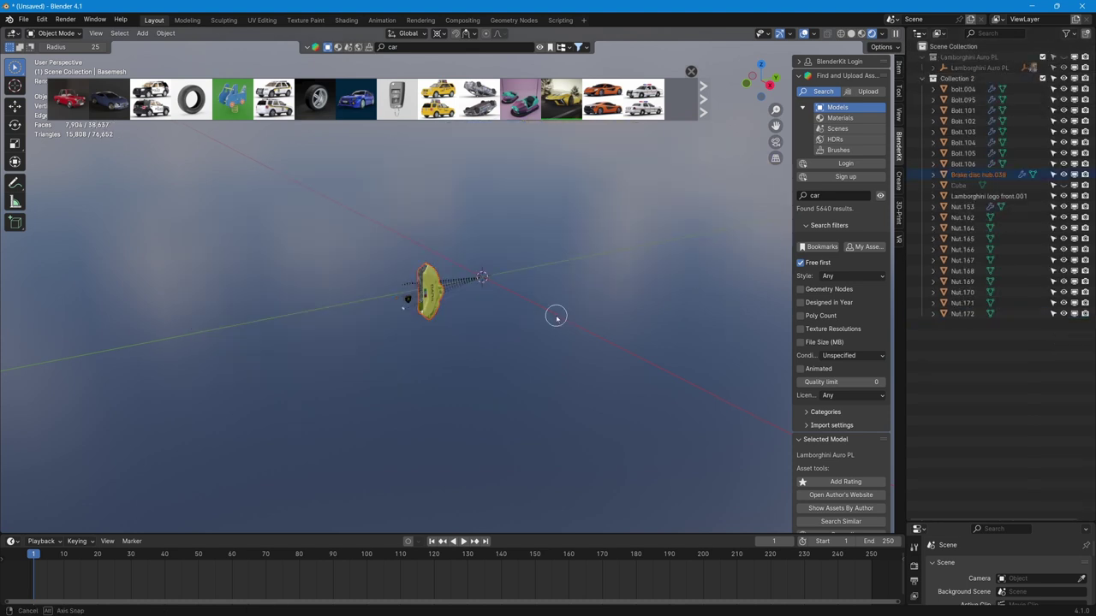
pyautogui.moveTo(556, 317); pyautogui.dragTo(462, 318, button='middle')
# Page through the car results and add the Car 007 - Audi R8 Sport model
pyautogui.moveTo(603, 95)
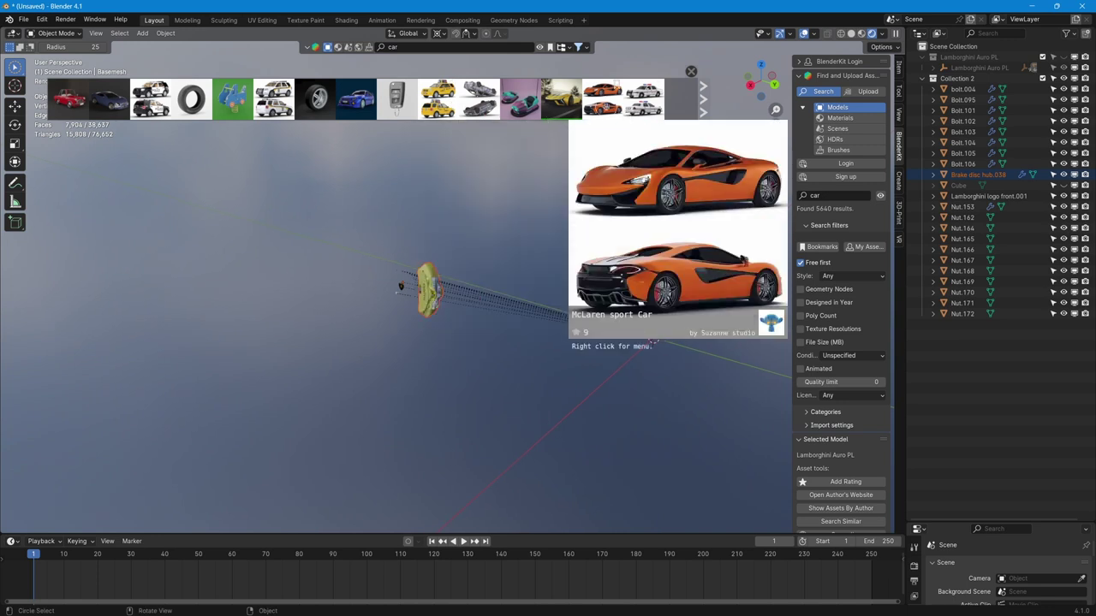
pyautogui.click(703, 103)
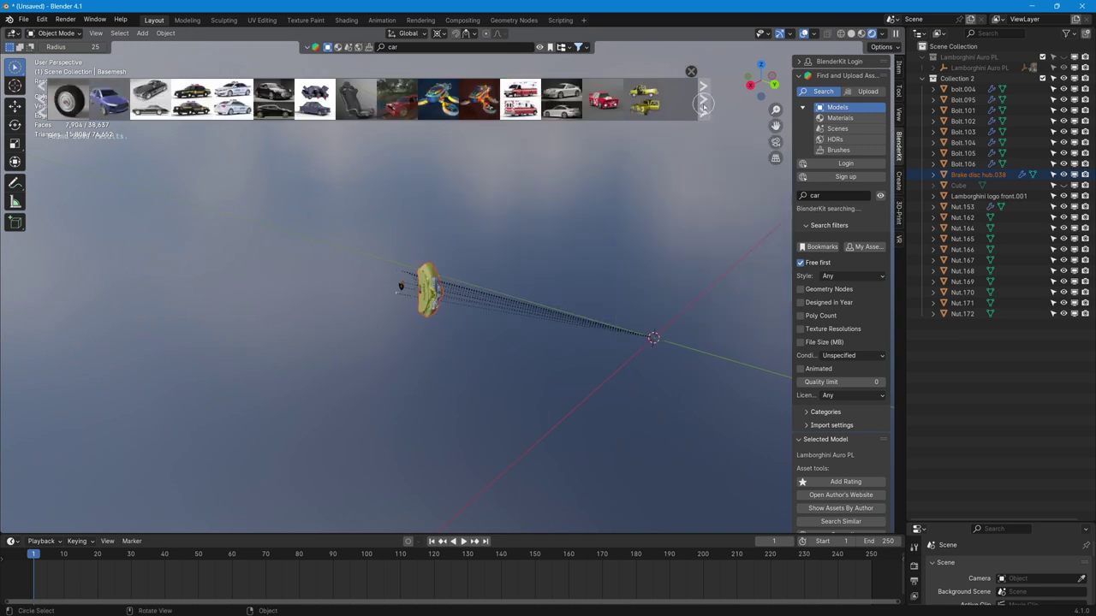
pyautogui.click(703, 103)
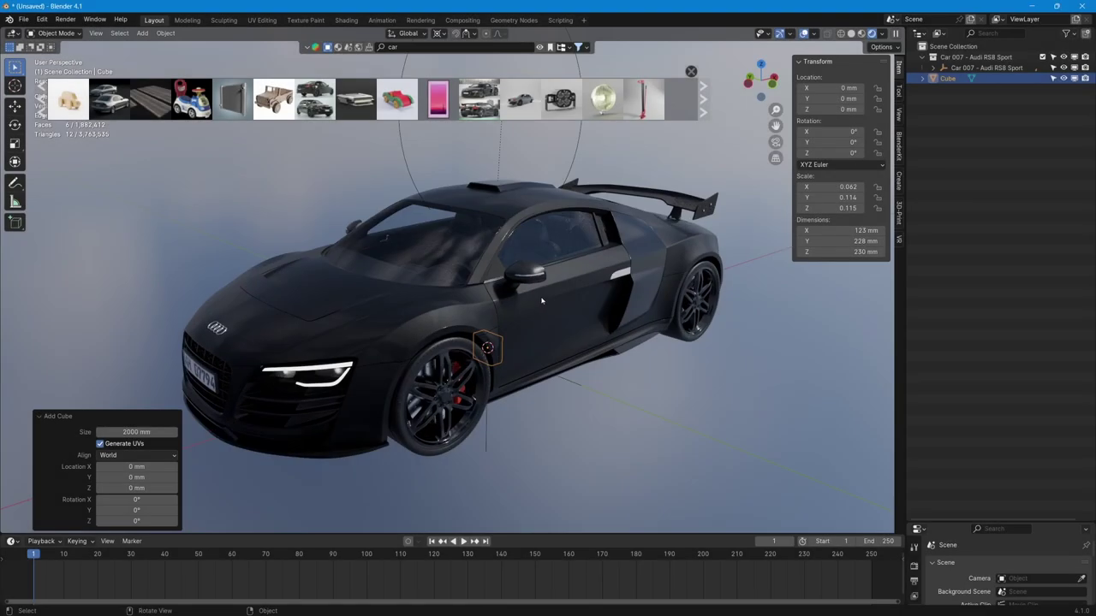
pyautogui.moveTo(480, 98)
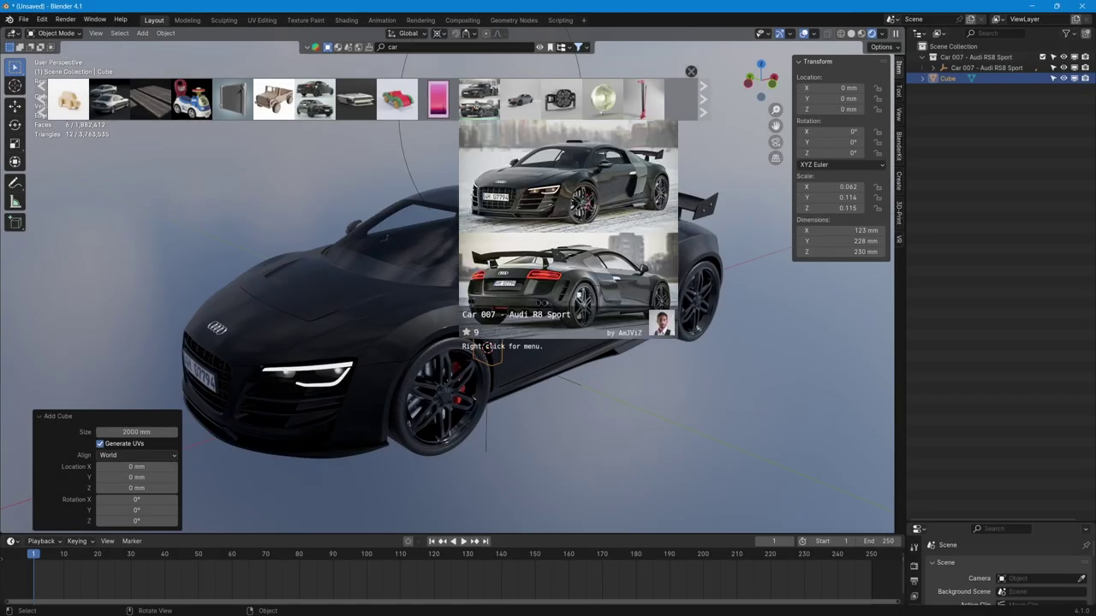
pyautogui.moveTo(489, 369); pyautogui.dragTo(420, 306, button='middle')
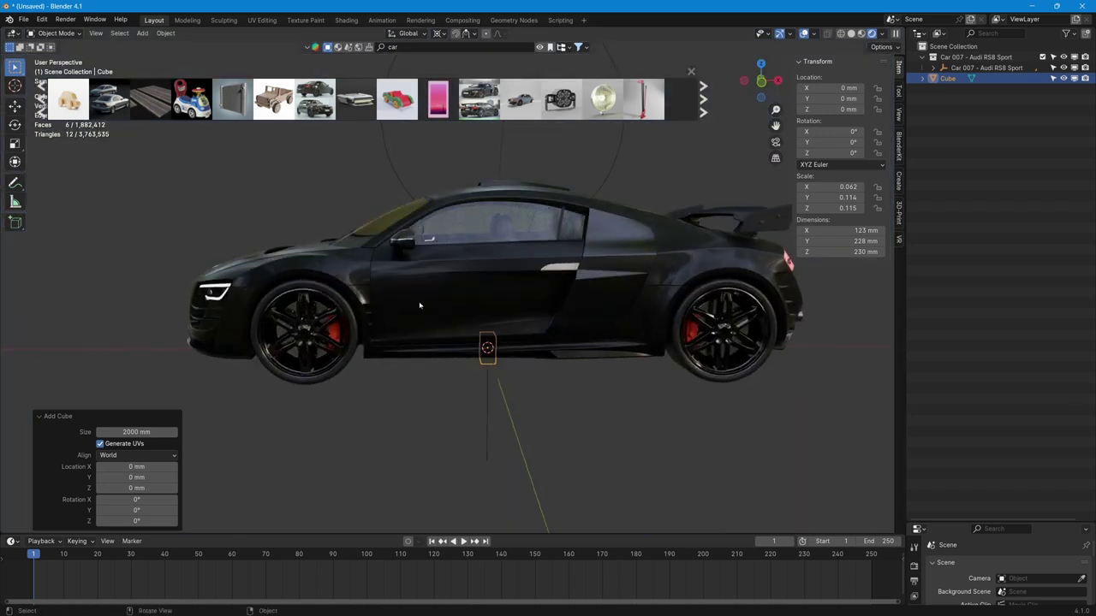
# Delete the Audi's body shell to expose the inner parts
pyautogui.click(322, 344)
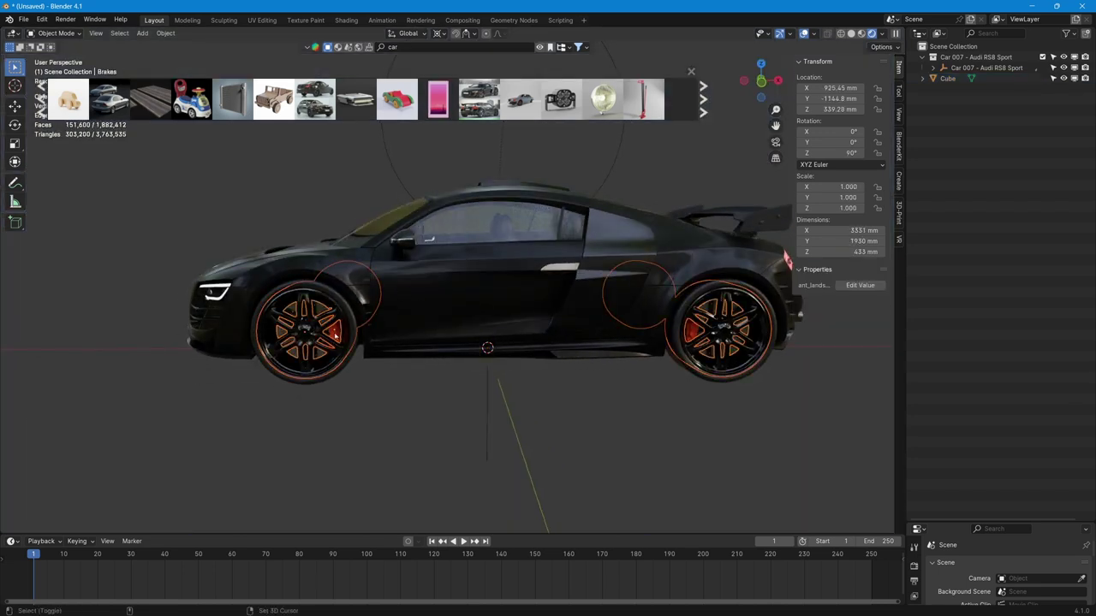
pyautogui.click(445, 308)
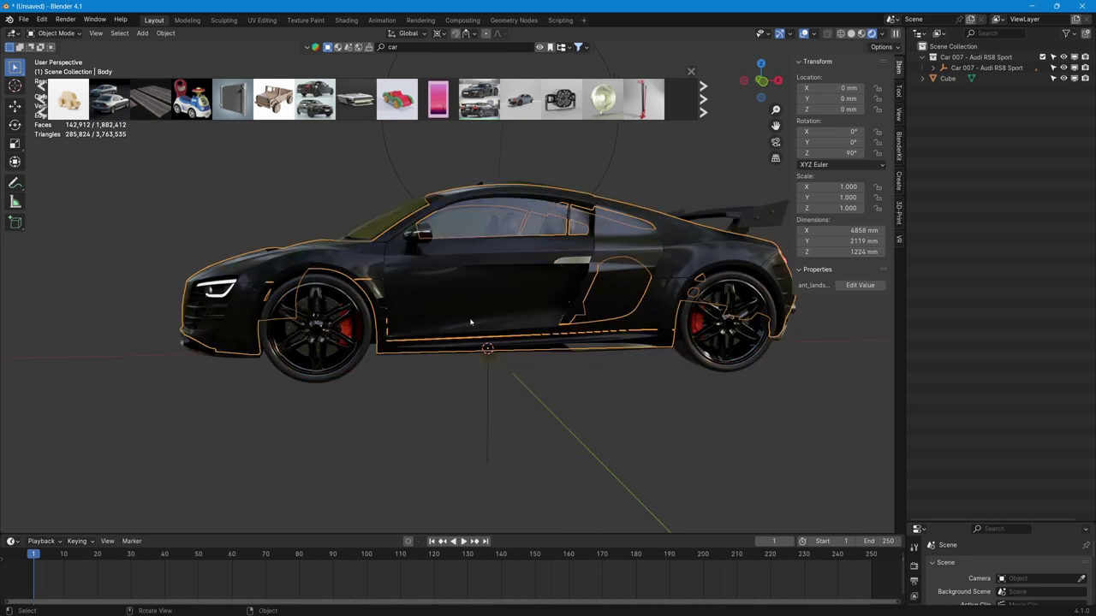
pyautogui.press('Delete')
pyautogui.click(536, 295)
# Delete the seat panel, roof panel and small leftover body parts
pyautogui.press('Delete')
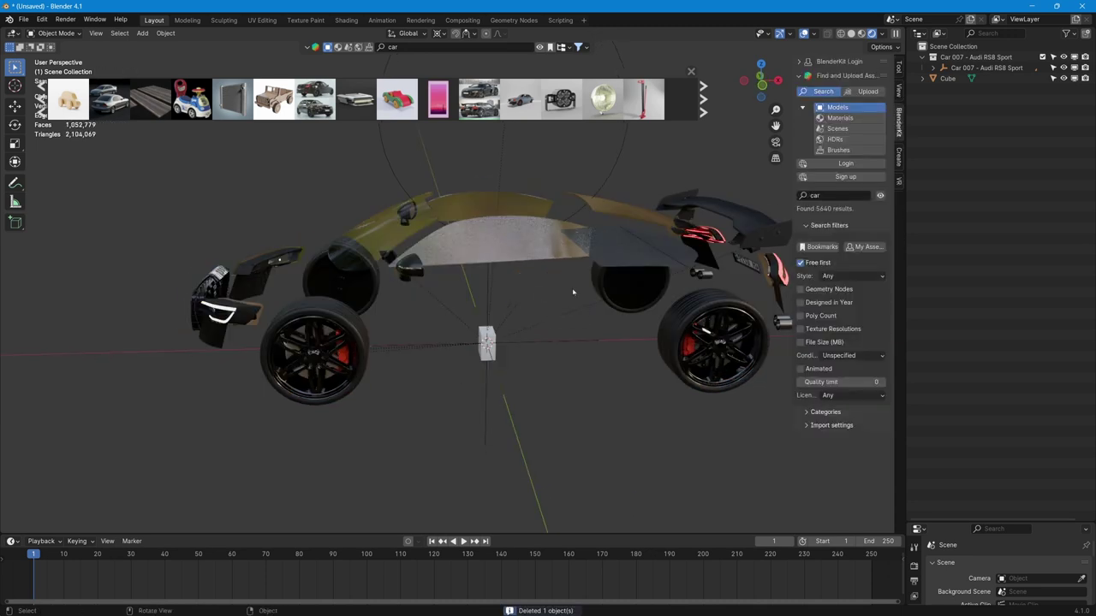
pyautogui.click(490, 242)
pyautogui.press('Delete')
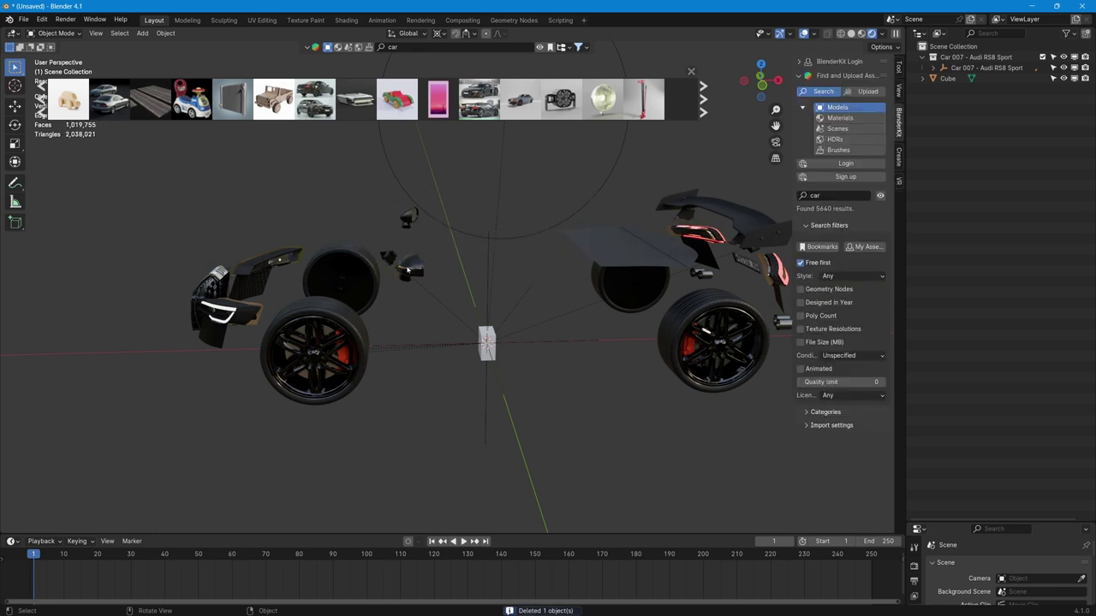
pyautogui.click(407, 270)
pyautogui.press('Delete')
pyautogui.click(384, 252)
pyautogui.press('Delete')
# Check the stripped wheels, then select Brakes, Rims.001 and Tires under Car 007
pyautogui.moveTo(384, 251); pyautogui.dragTo(616, 274, button='middle')
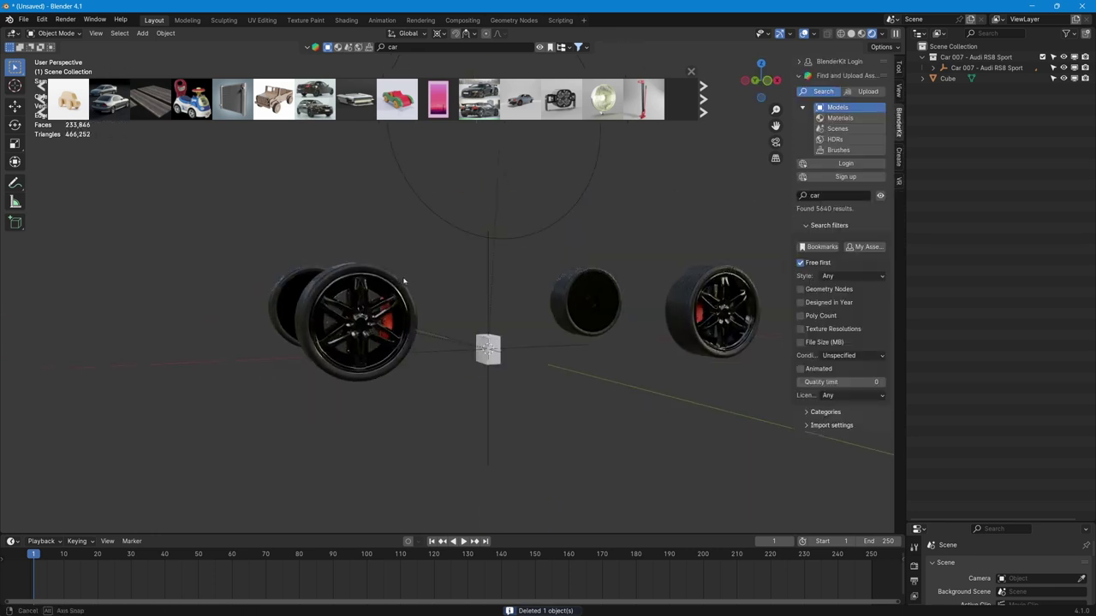
pyautogui.moveTo(385, 265)
pyautogui.mouseDown(button='middle')
pyautogui.moveTo(351, 282)
pyautogui.moveTo(453, 303)
pyautogui.moveTo(514, 296)
pyautogui.moveTo(471, 291)
pyautogui.moveTo(630, 298)
pyautogui.moveTo(519, 288)
pyautogui.moveTo(641, 286)
pyautogui.moveTo(665, 313)
pyautogui.moveTo(585, 362)
pyautogui.moveTo(548, 355)
pyautogui.moveTo(575, 357)
pyautogui.mouseUp(button='middle')
pyautogui.scroll(6, 574, 357)
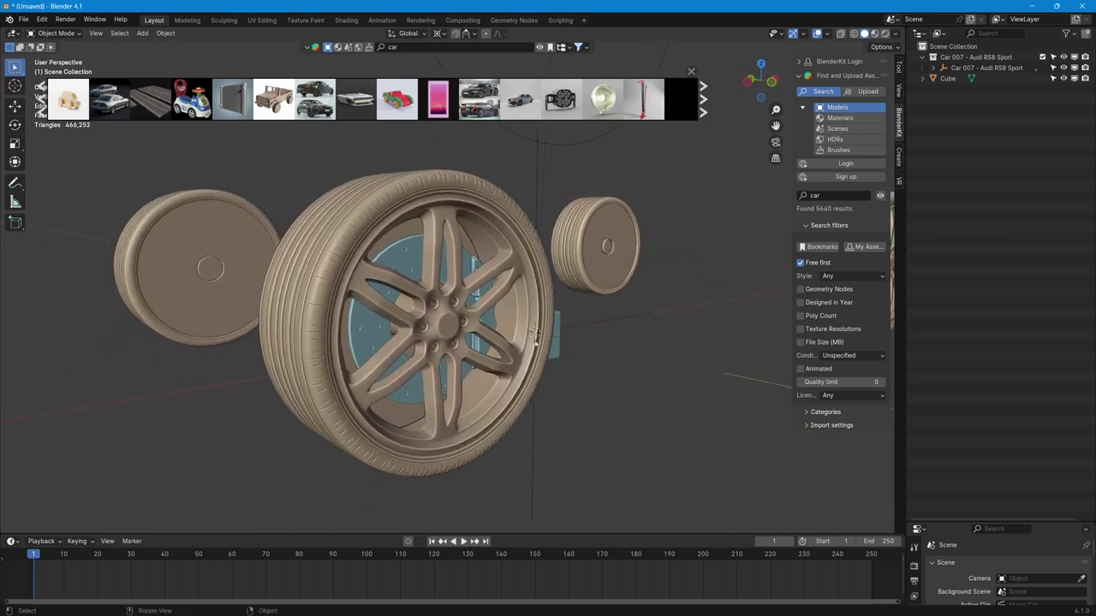
pyautogui.scroll(-8, 536, 337)
pyautogui.moveTo(536, 339); pyautogui.dragTo(526, 361, button='middle')
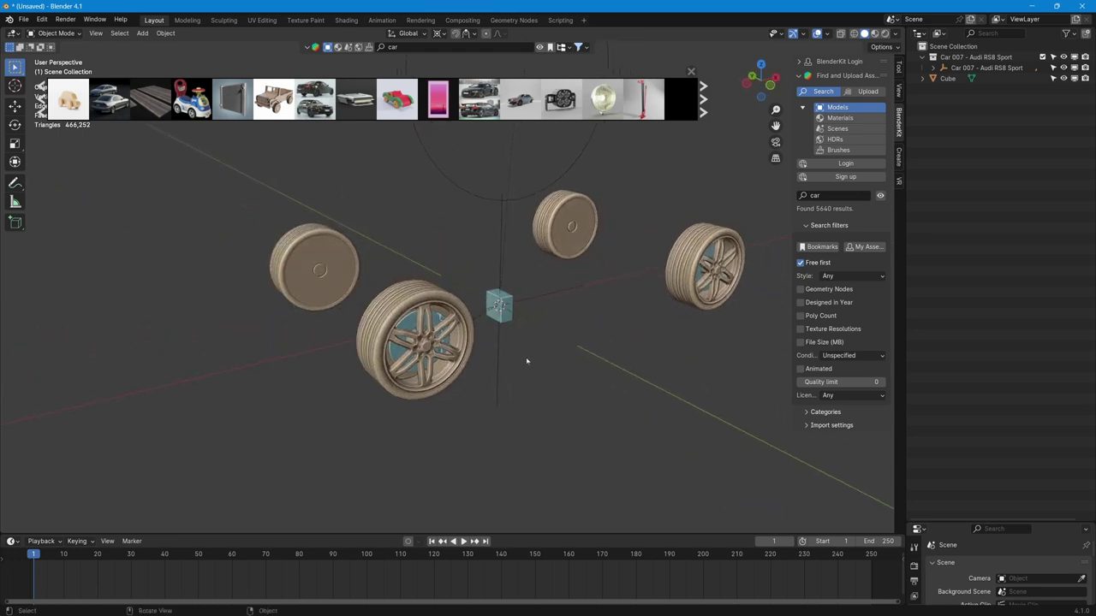
pyautogui.scroll(2, 527, 360)
pyautogui.click(933, 68)
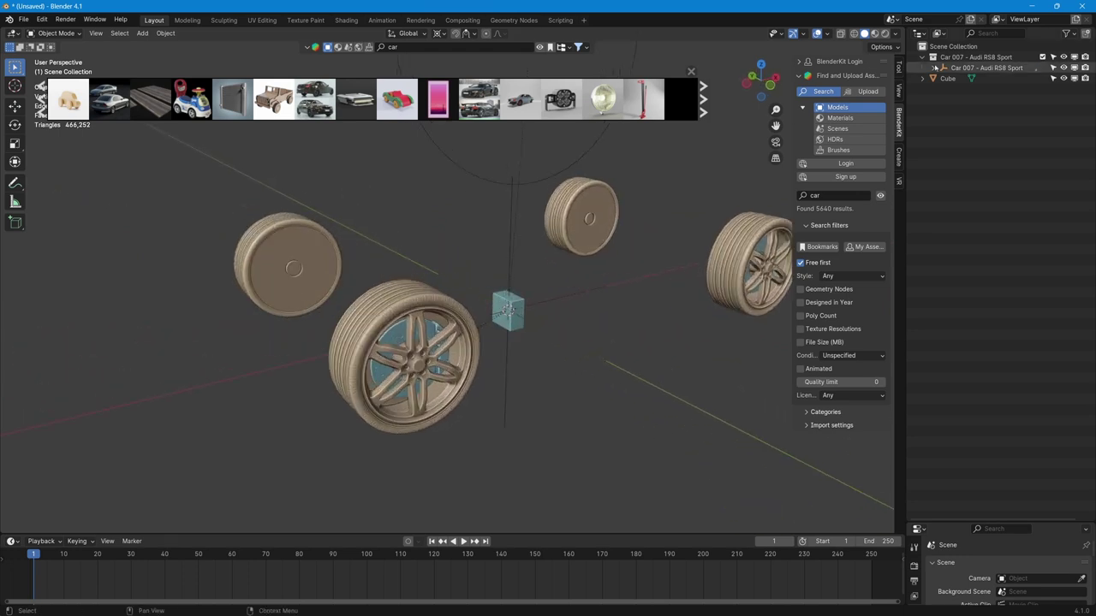
pyautogui.click(970, 78)
pyautogui.keyDown('shift'); pyautogui.click(968, 99); pyautogui.keyUp('shift')
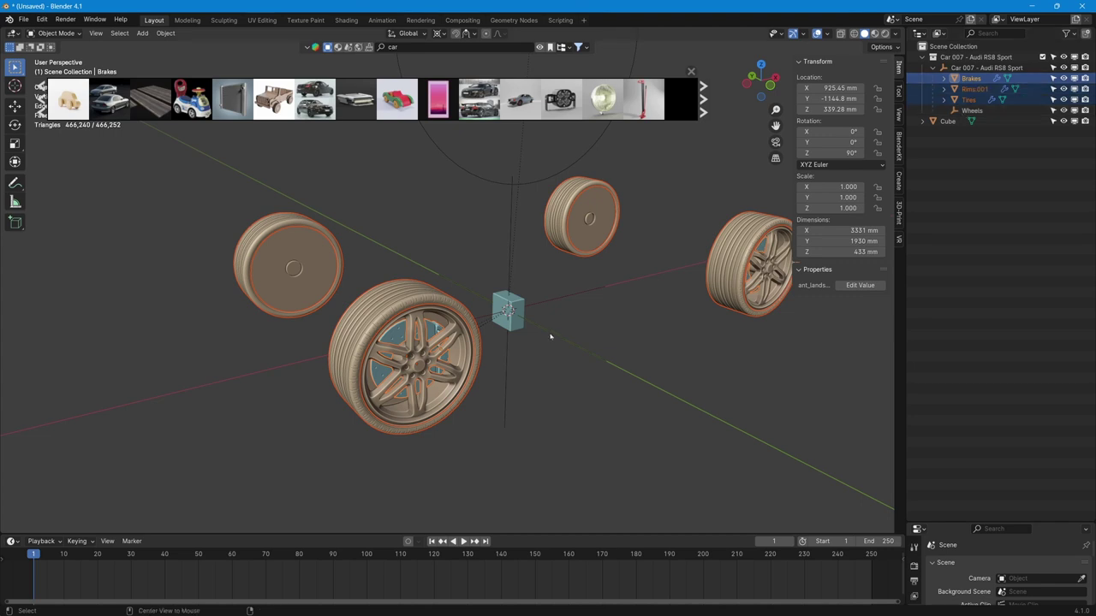
pyautogui.hotkey('alt', 'p')
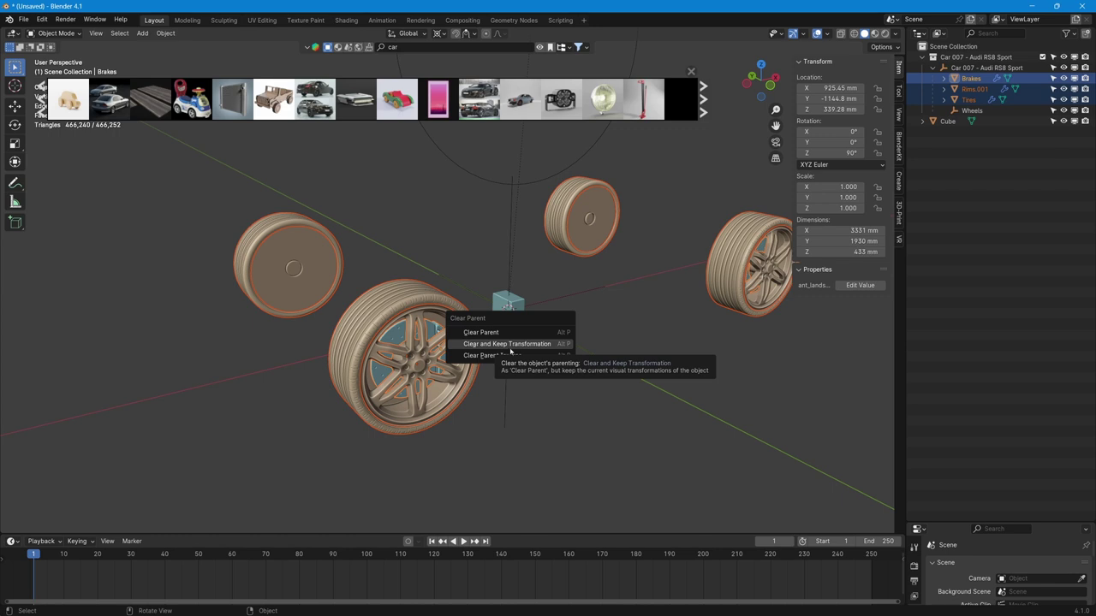
pyautogui.click(512, 344)
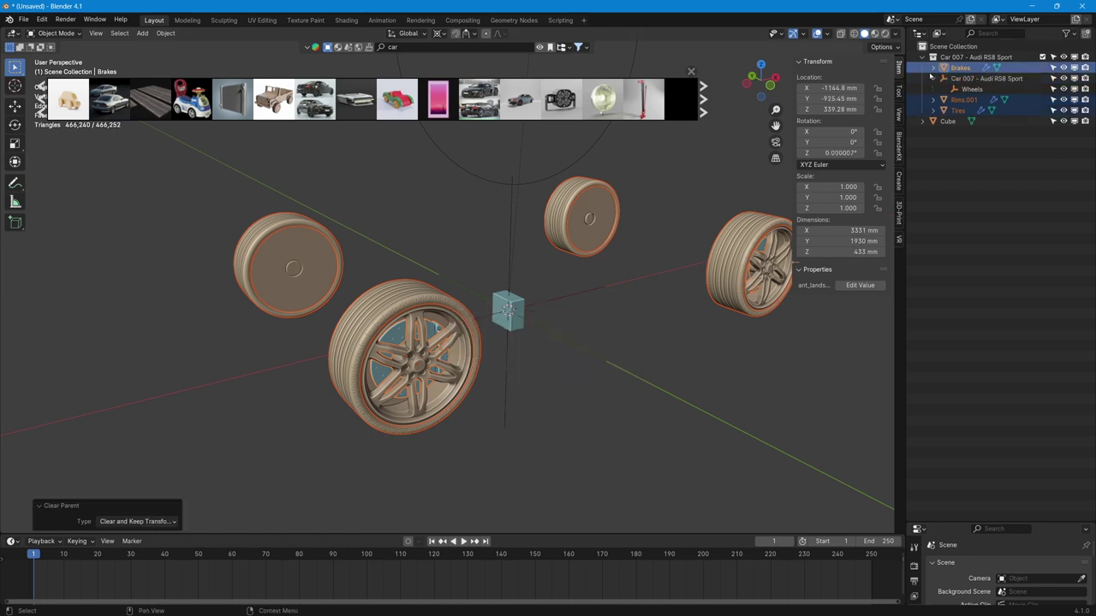
pyautogui.moveTo(963, 67); pyautogui.dragTo(957, 86)
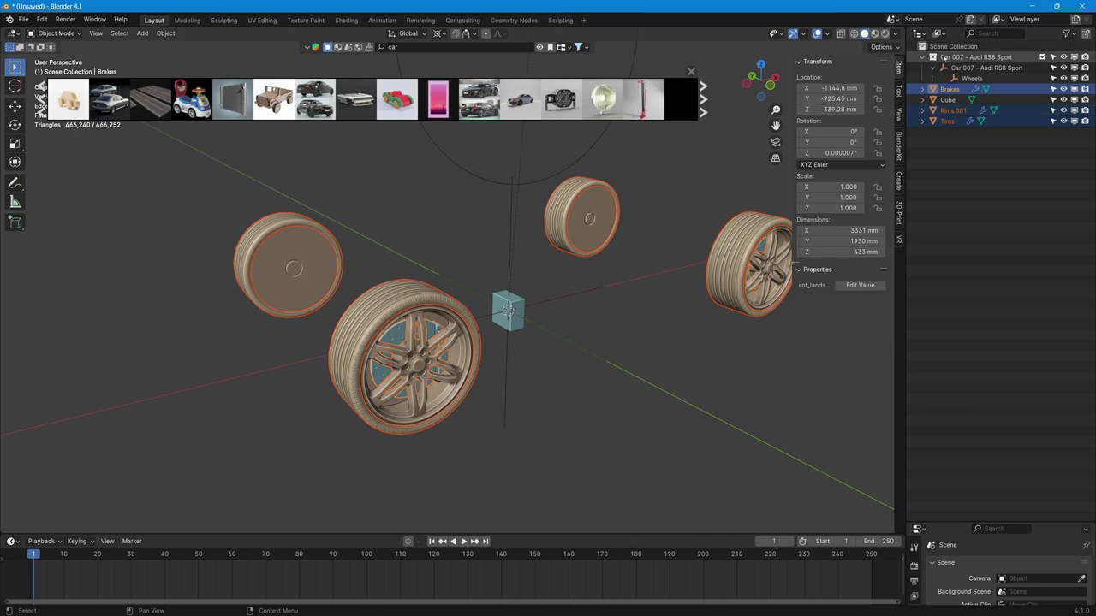
pyautogui.rightClick(959, 57)
pyautogui.click(899, 99)
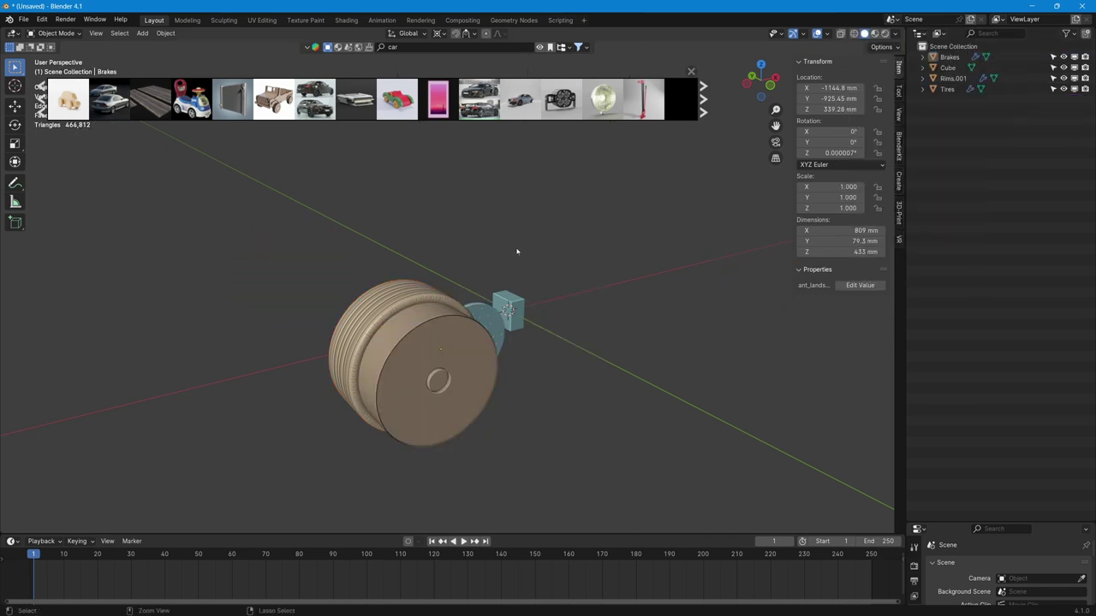
pyautogui.hotkey('ctrl', 'z')
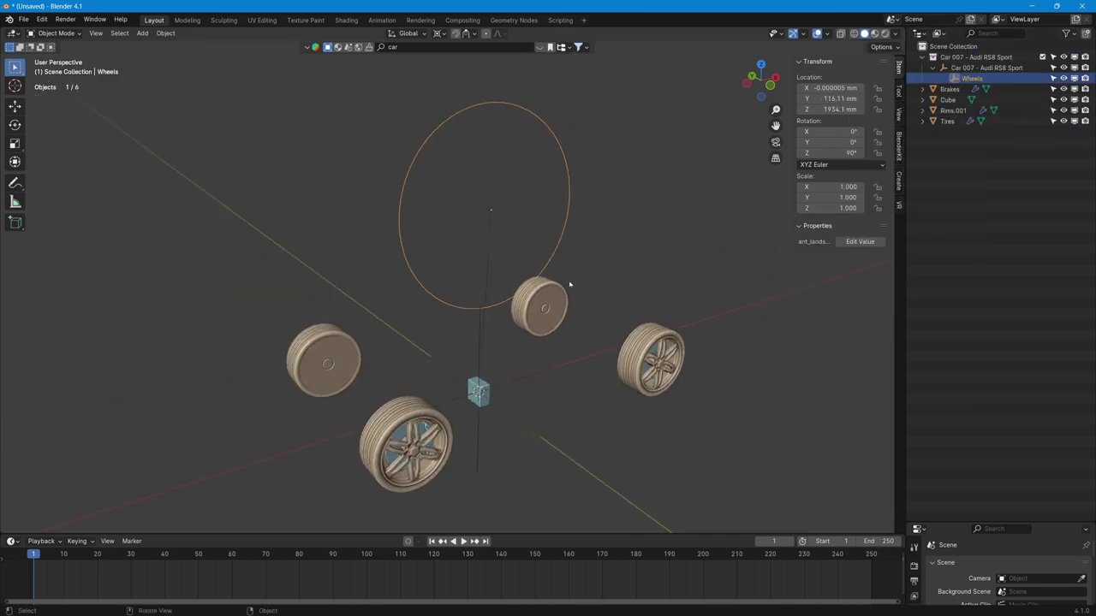
pyautogui.hotkey('alt', 'p')
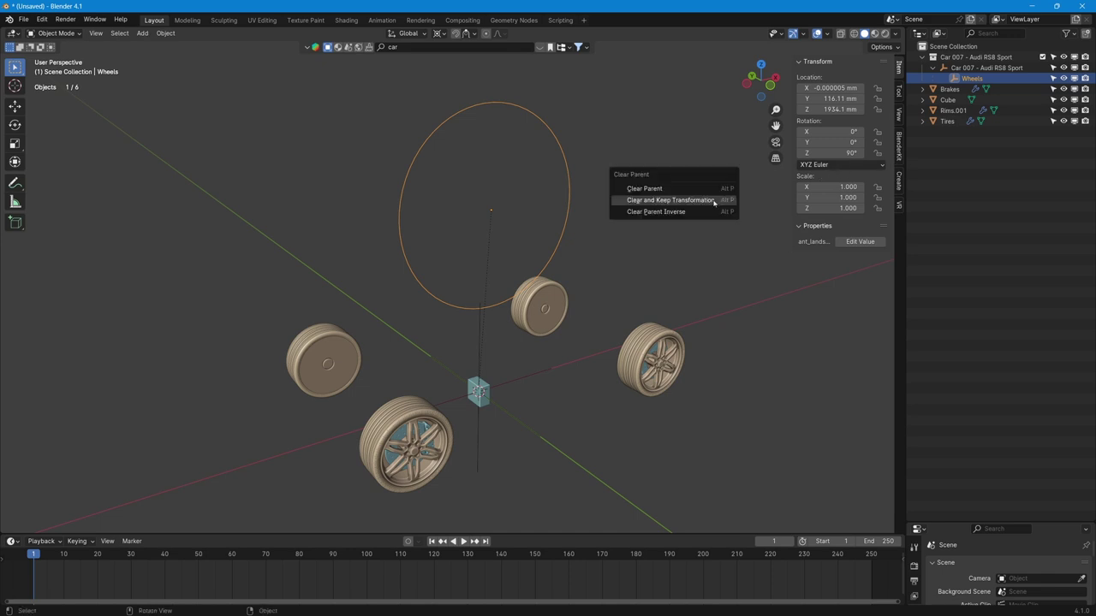
pyautogui.click(707, 188)
pyautogui.hotkey('ctrl', 'z')
pyautogui.rightClick(959, 56)
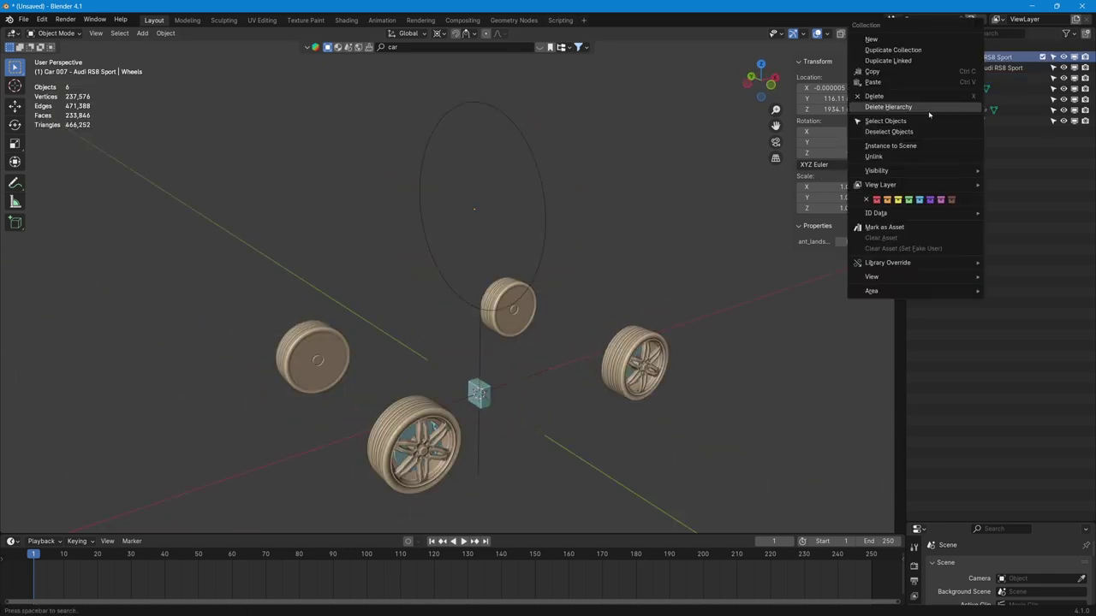
pyautogui.click(933, 103)
pyautogui.moveTo(506, 421); pyautogui.dragTo(327, 455, button='middle')
pyautogui.hotkey('ctrl', 'z')
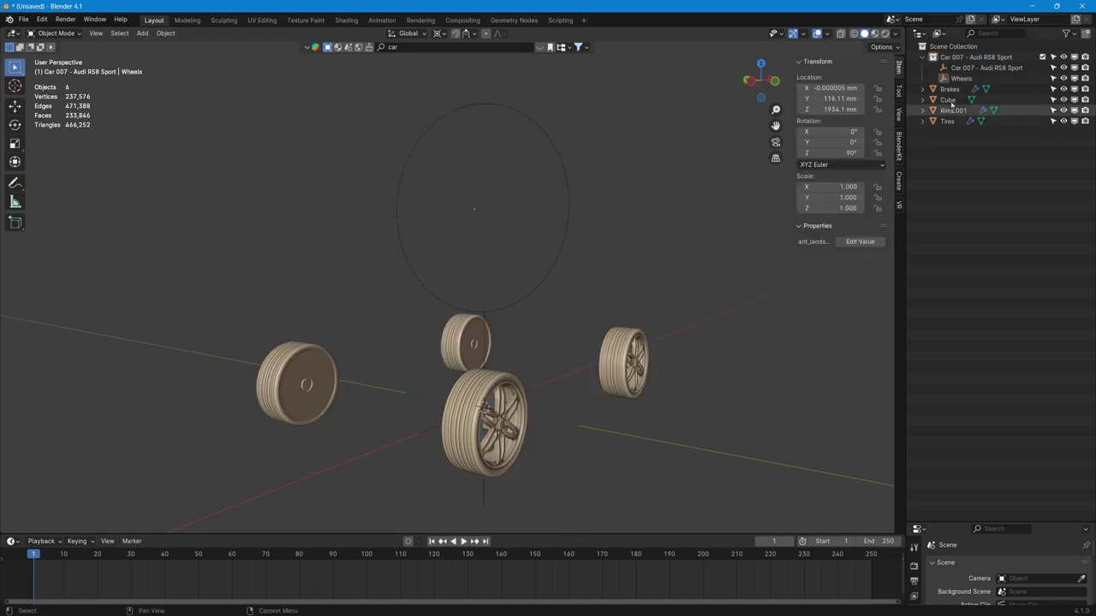
pyautogui.click(955, 111)
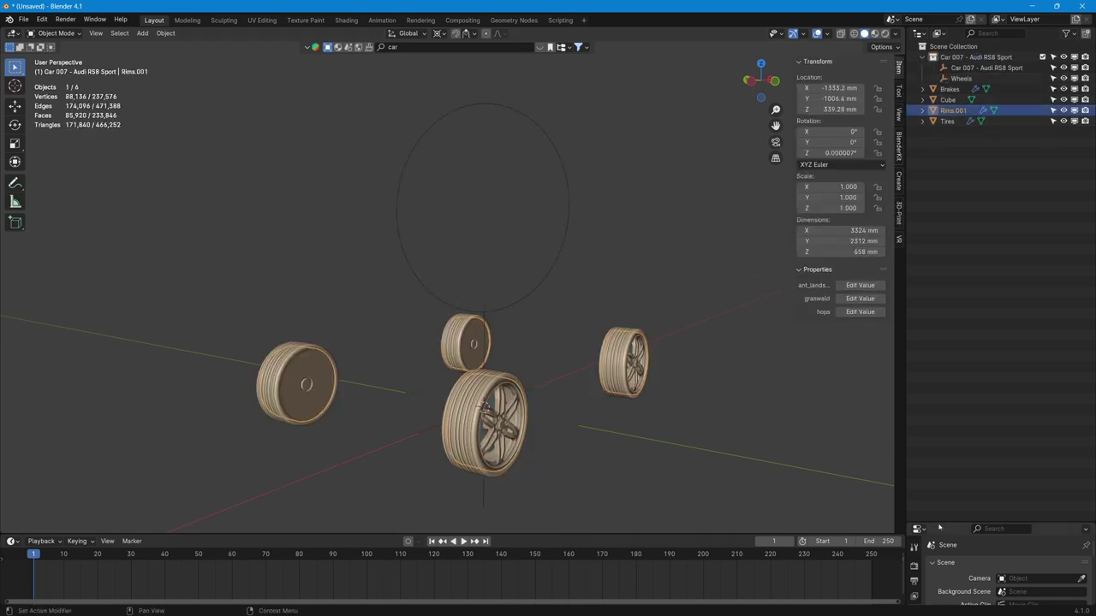
# Remove the Mirror modifier and the following modifier from Rims.001
pyautogui.moveTo(940, 523); pyautogui.dragTo(941, 329)
pyautogui.click(913, 484)
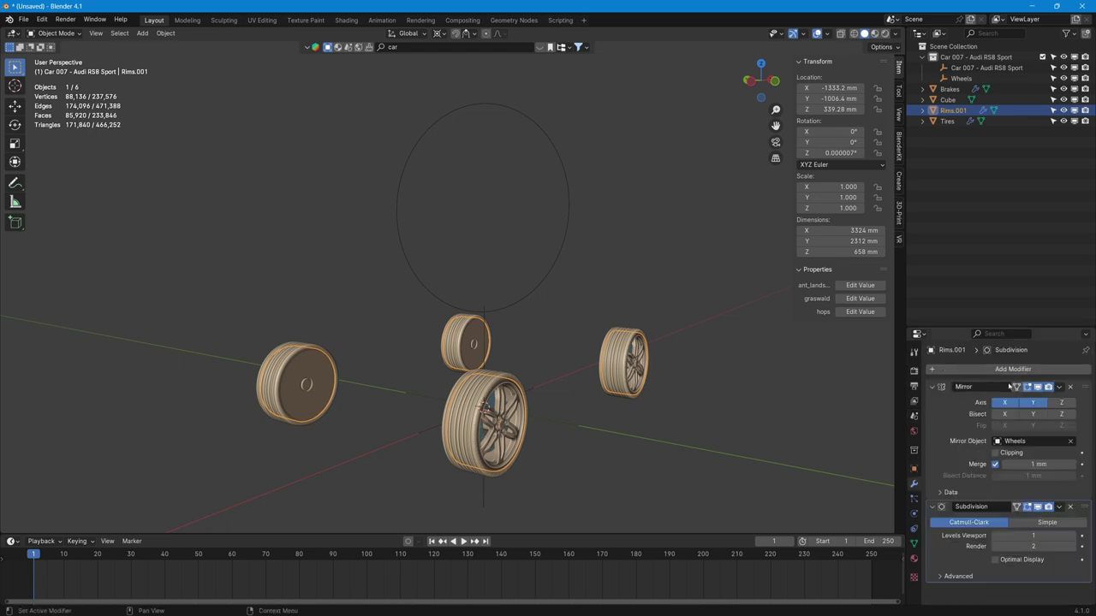
pyautogui.click(1059, 387)
pyautogui.click(1015, 432)
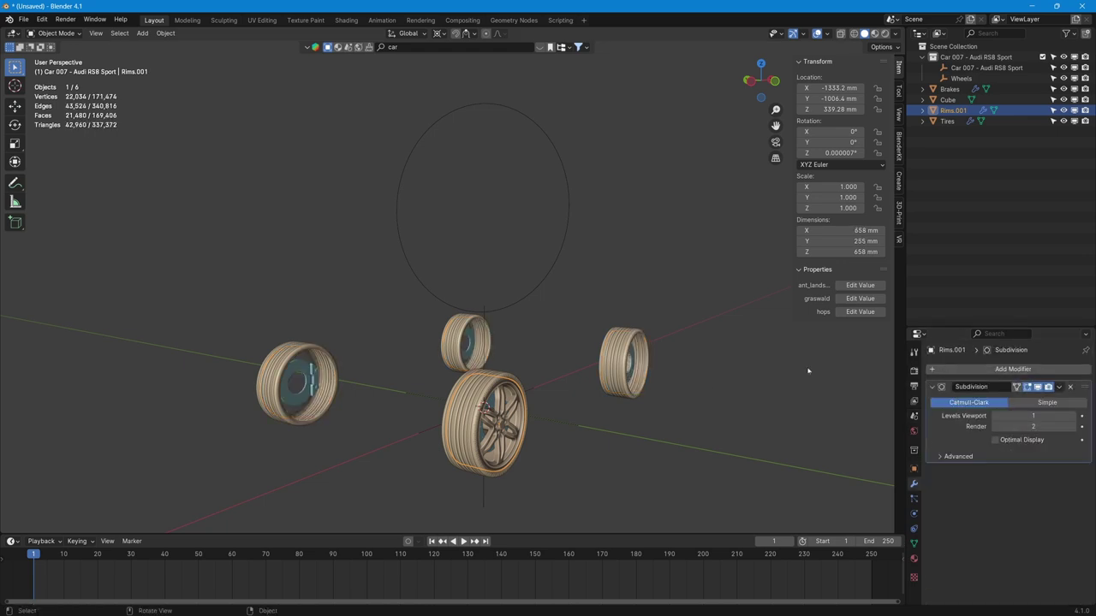
pyautogui.click(1059, 387)
pyautogui.click(1015, 432)
# Select the Tires object and zoom onto the single remaining 737 x 283 x 737 mm wheel
pyautogui.click(514, 396)
pyautogui.moveTo(514, 396); pyautogui.dragTo(553, 275, button='middle')
pyautogui.scroll(4, 604, 271)
pyautogui.moveTo(552, 274); pyautogui.dragTo(520, 256, button='middle')
pyautogui.scroll(2, 548, 272)
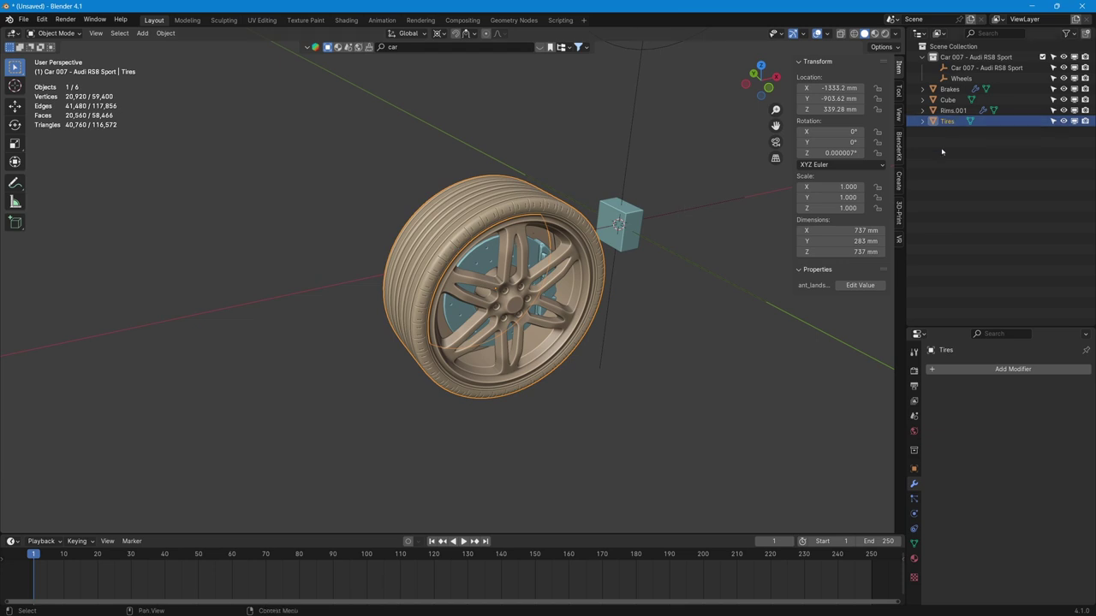
# Move Brakes, Rims.001 and Tires into Collection 2 and delete the Car 007 hierarchy
pyautogui.press('c')
pyautogui.keyDown('ctrl'); pyautogui.click(949, 99); pyautogui.keyUp('ctrl')
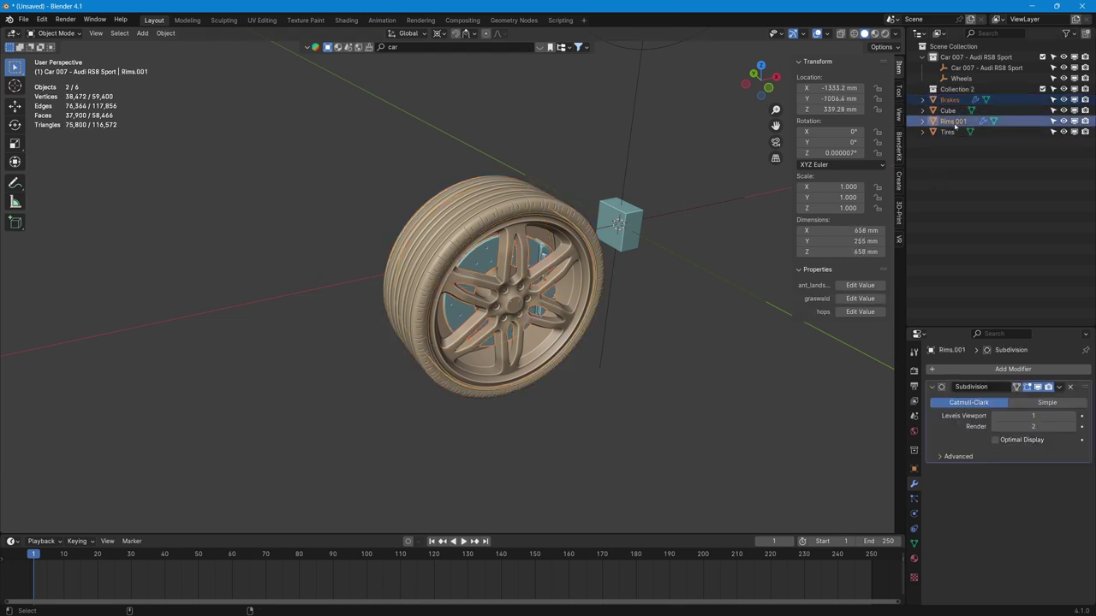
pyautogui.keyDown('ctrl'); pyautogui.click(954, 121); pyautogui.keyUp('ctrl')
pyautogui.rightClick(955, 121)
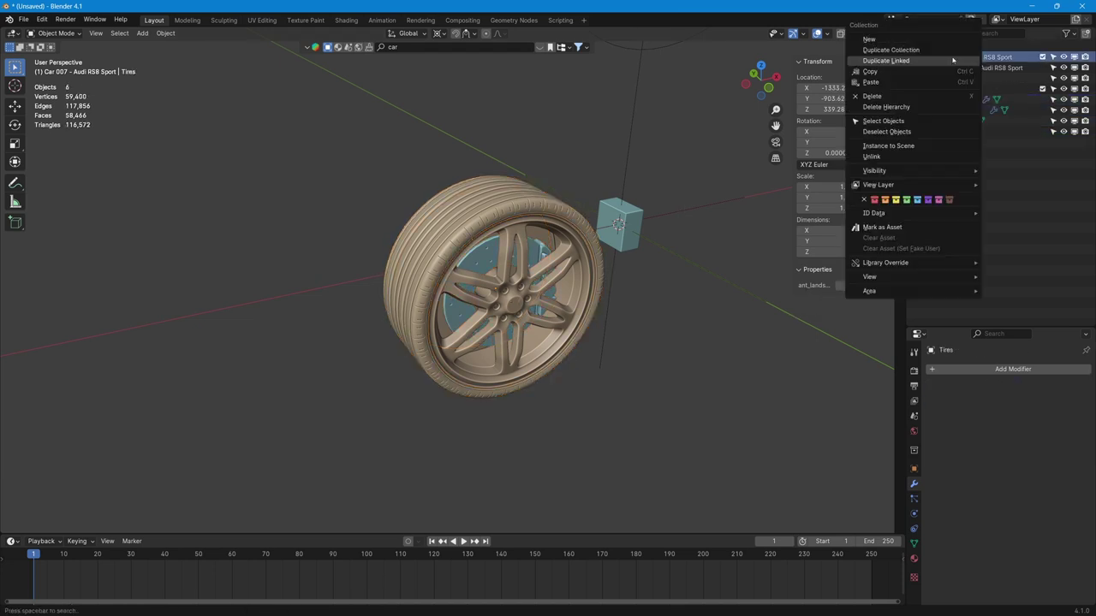
pyautogui.click(933, 110)
# Put the cube in a new collection named 'Scene stuff', then reselect the brake, rim and tire
pyautogui.press('c')
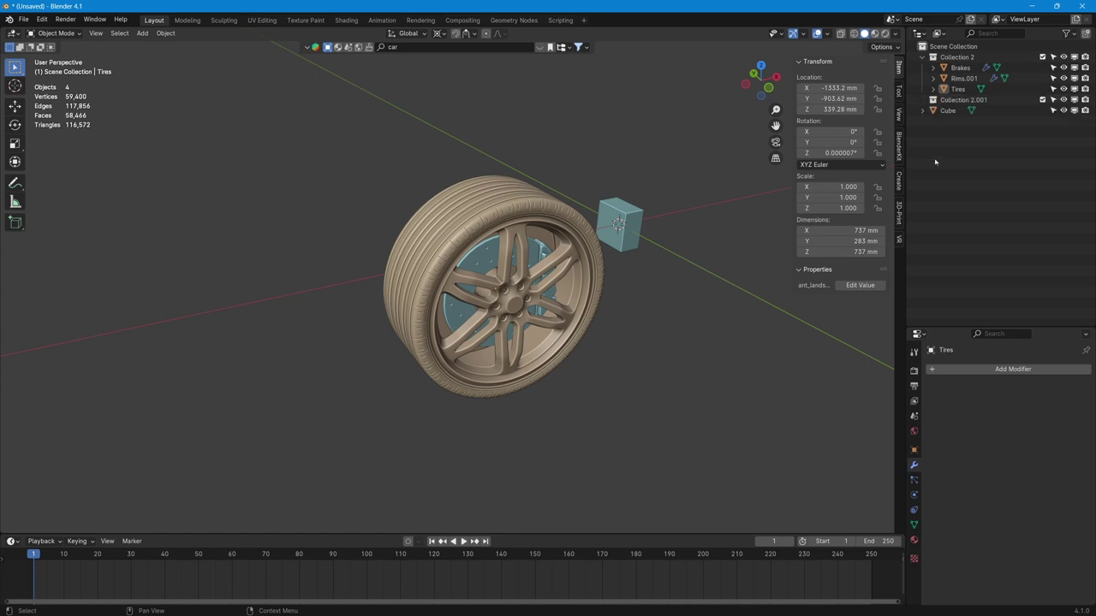
pyautogui.doubleClick(947, 100)
pyautogui.write('Scene stuff')
pyautogui.press('Return')
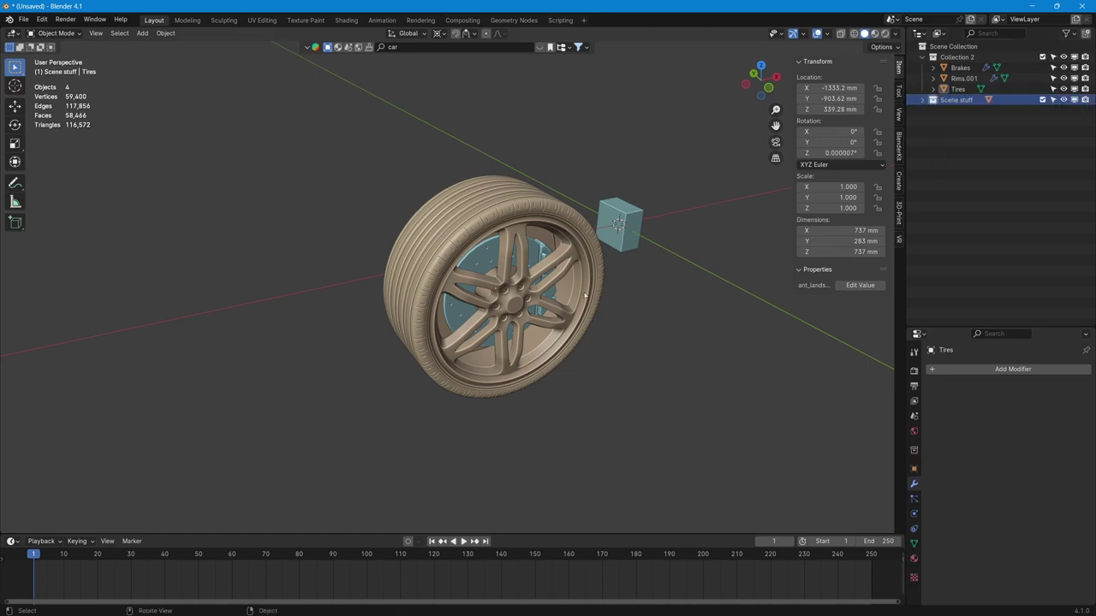
pyautogui.moveTo(536, 292); pyautogui.dragTo(390, 234)
pyautogui.hotkey('shift', 's')
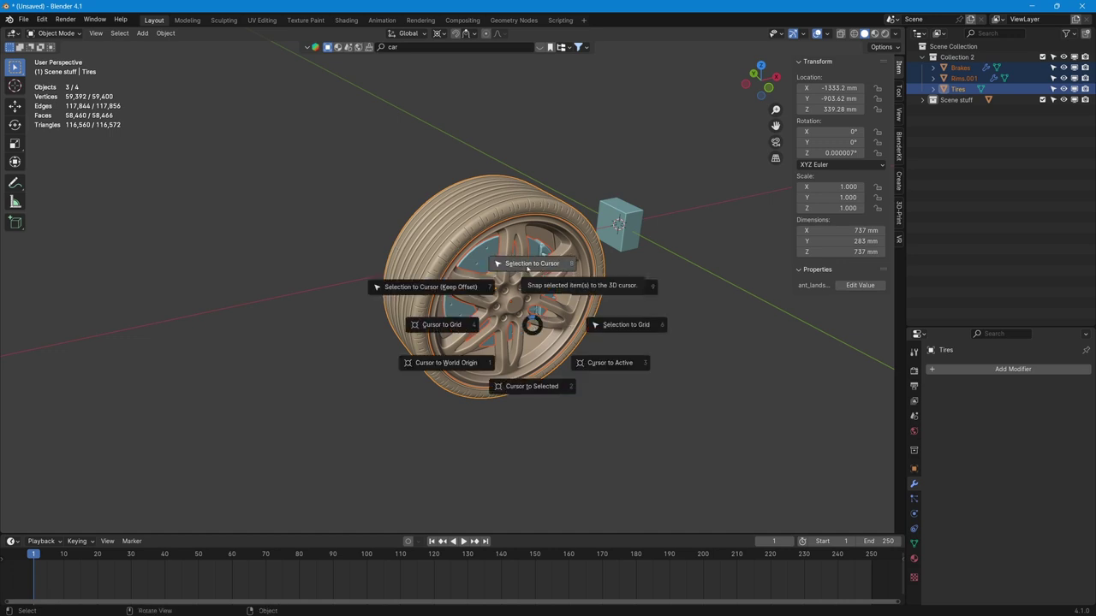
# Undo an accidental snap of the wheel parts and frame the wheel in view
pyautogui.click(520, 282)
pyautogui.moveTo(519, 286); pyautogui.dragTo(375, 219, button='middle')
pyautogui.hotkey('ctrl', 'z')
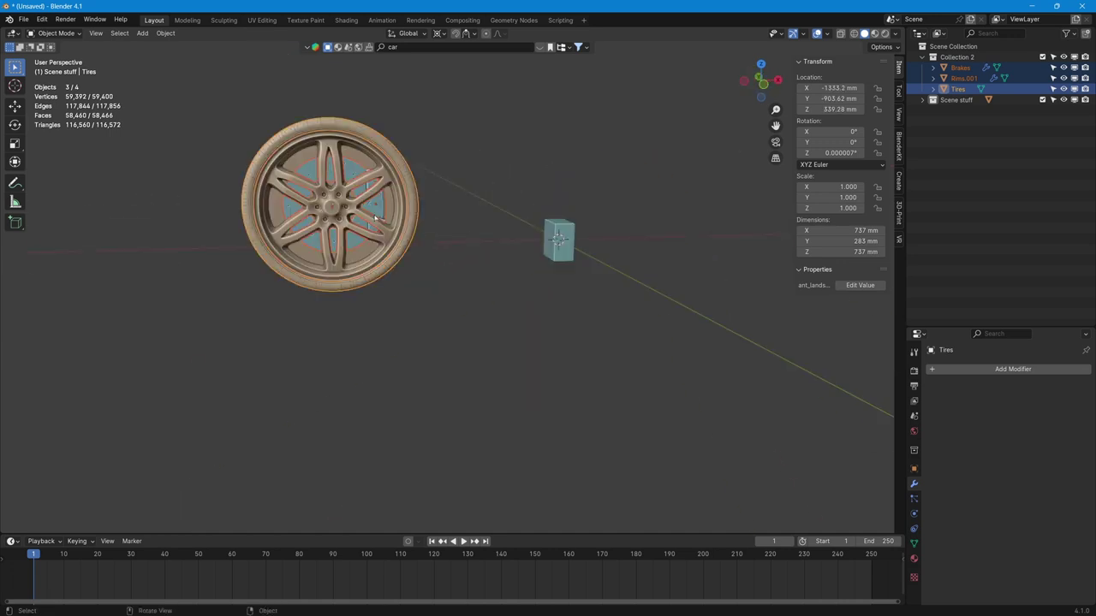
pyautogui.scroll(3, 374, 214)
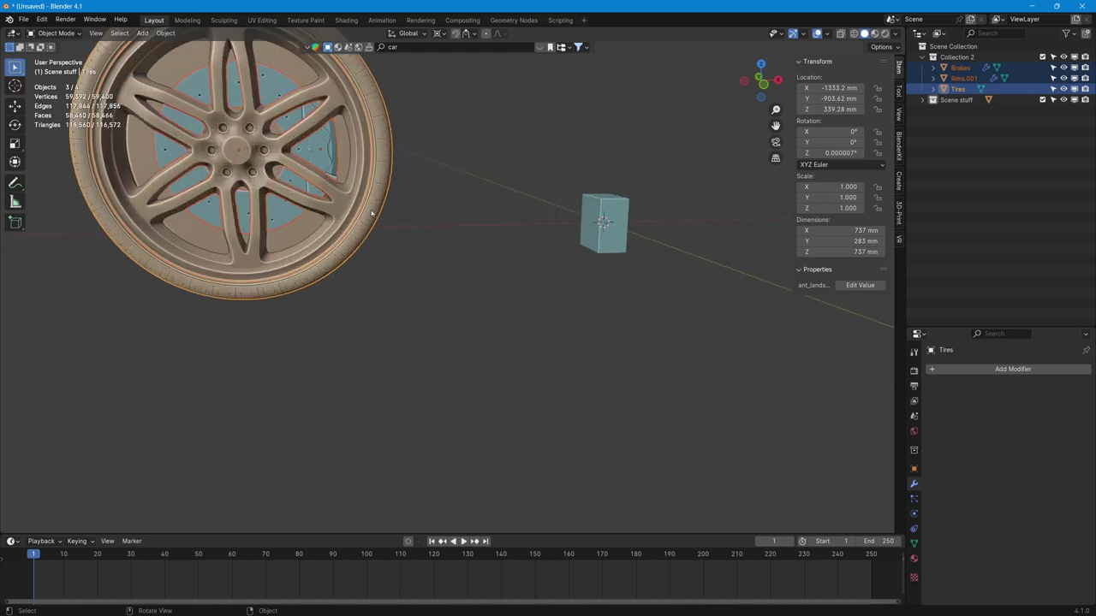
pyautogui.press('KP_Decimal')
pyautogui.scroll(5, 505, 333)
pyautogui.moveTo(504, 332); pyautogui.dragTo(477, 318, button='middle')
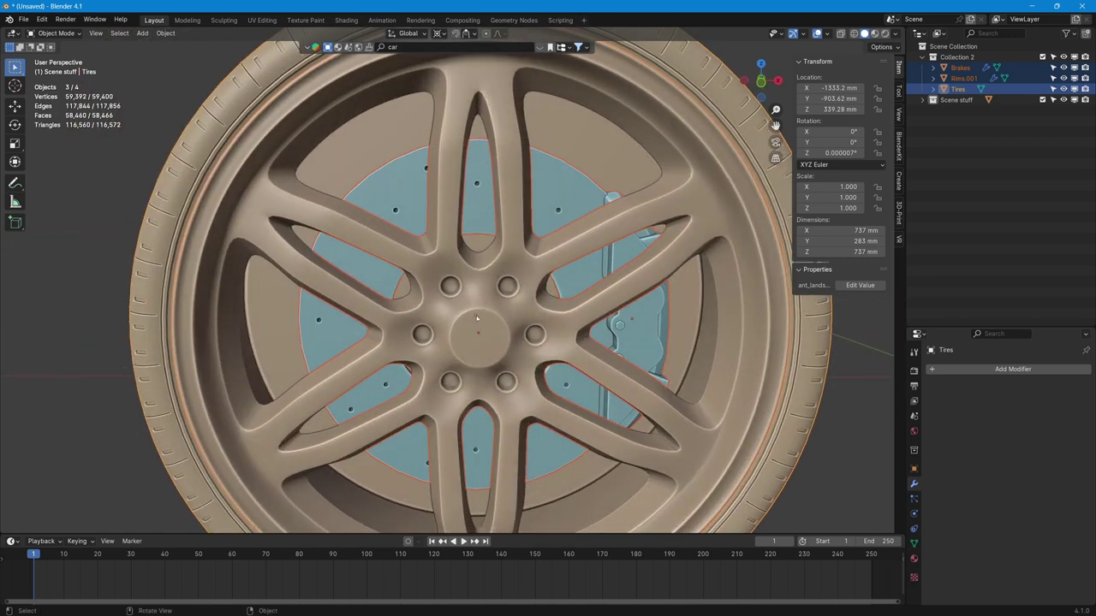
pyautogui.scroll(-6, 553, 366)
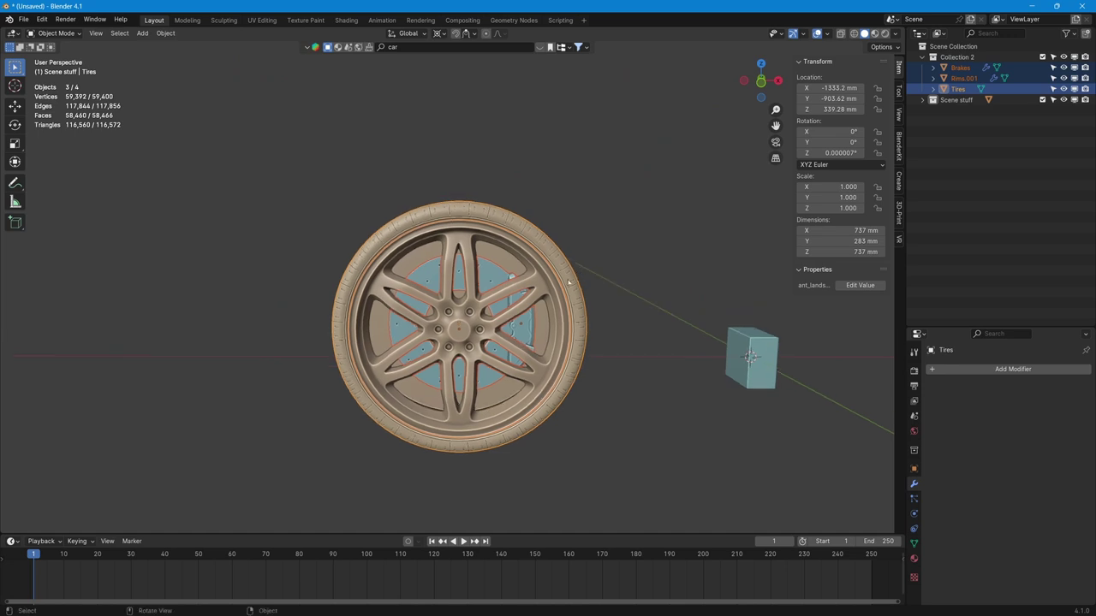
# Select only Tires and snap the 3D cursor to its centre from Edit Mode
pyautogui.click(568, 283)
pyautogui.press('Tab')
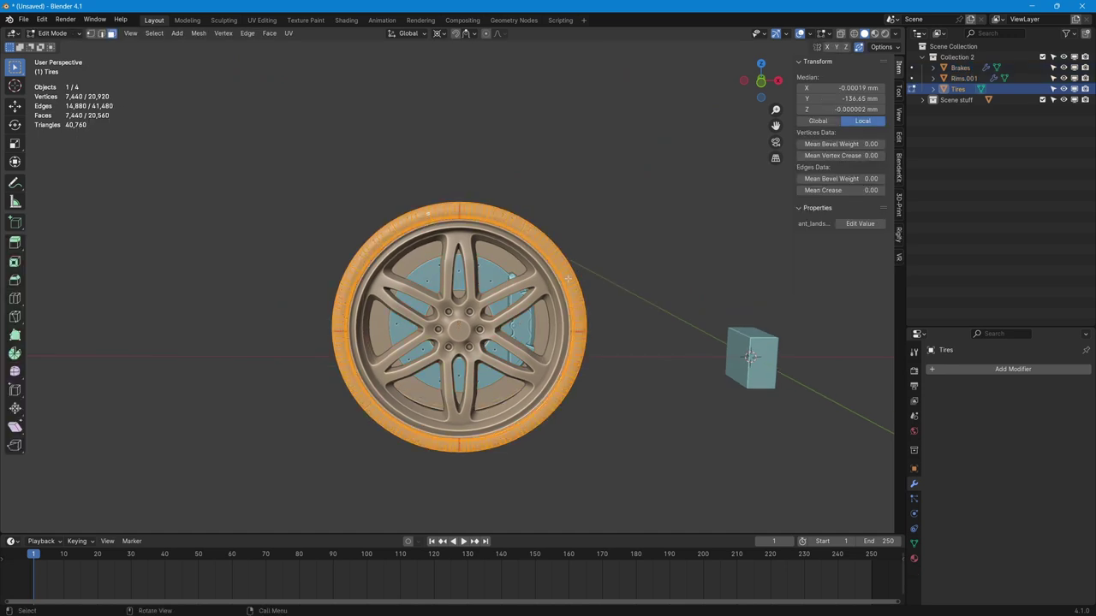
pyautogui.hotkey('shift', 's')
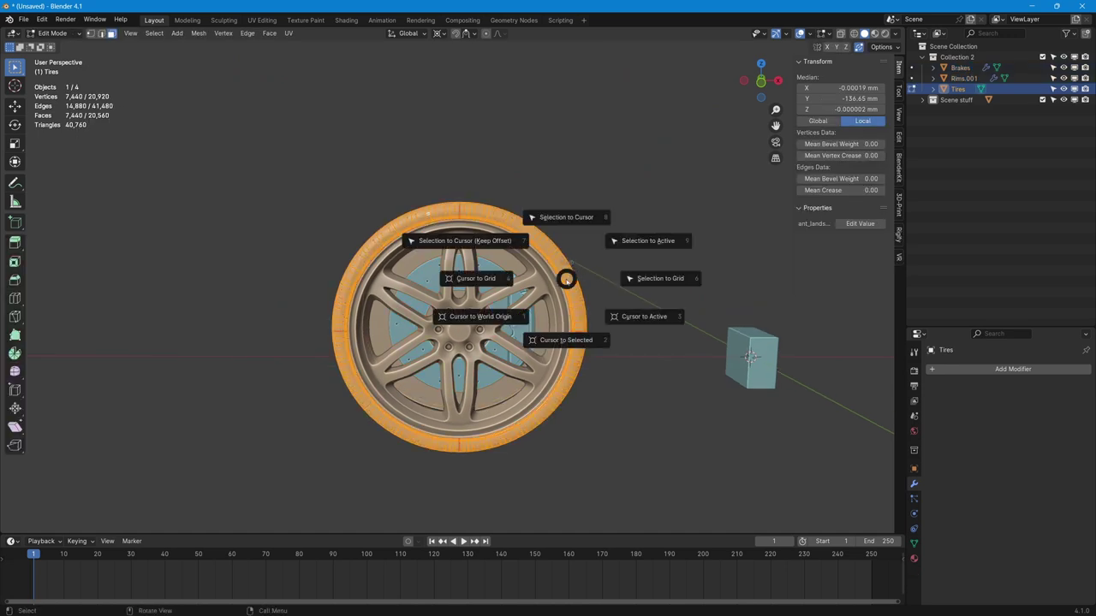
pyautogui.click(548, 340)
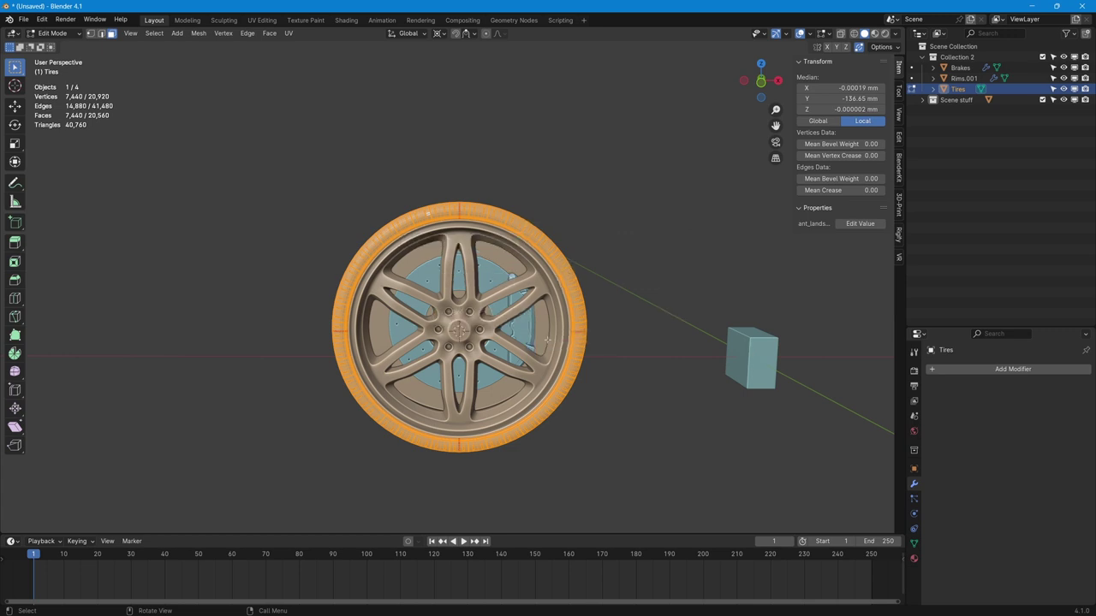
pyautogui.press('Tab')
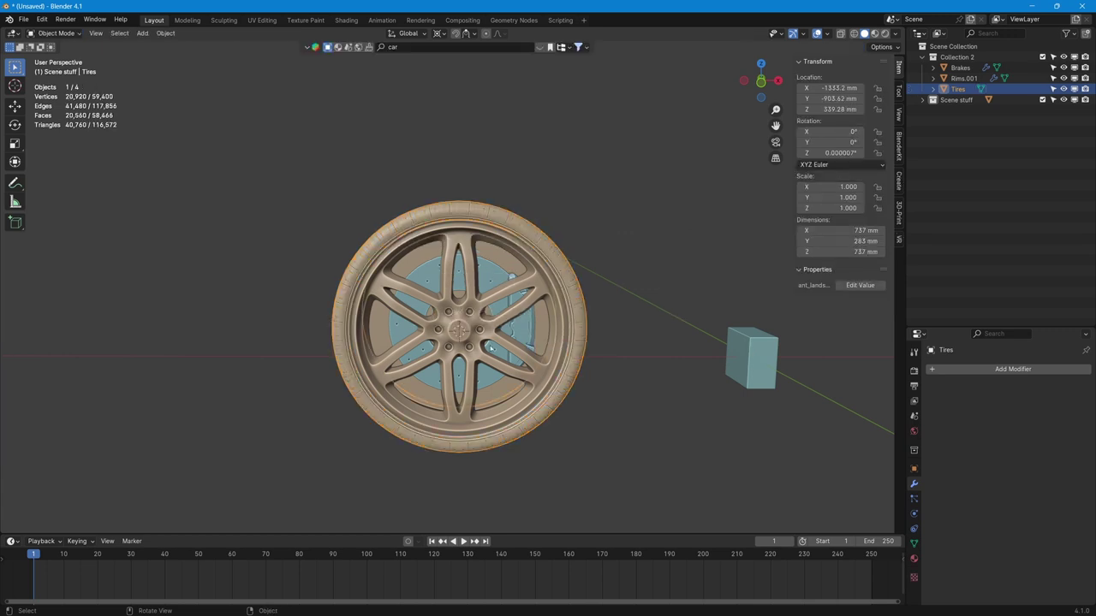
# Box-select the brake, rim and tire and set their origins to the 3D cursor
pyautogui.moveTo(585, 432); pyautogui.dragTo(326, 214)
pyautogui.rightClick(458, 308)
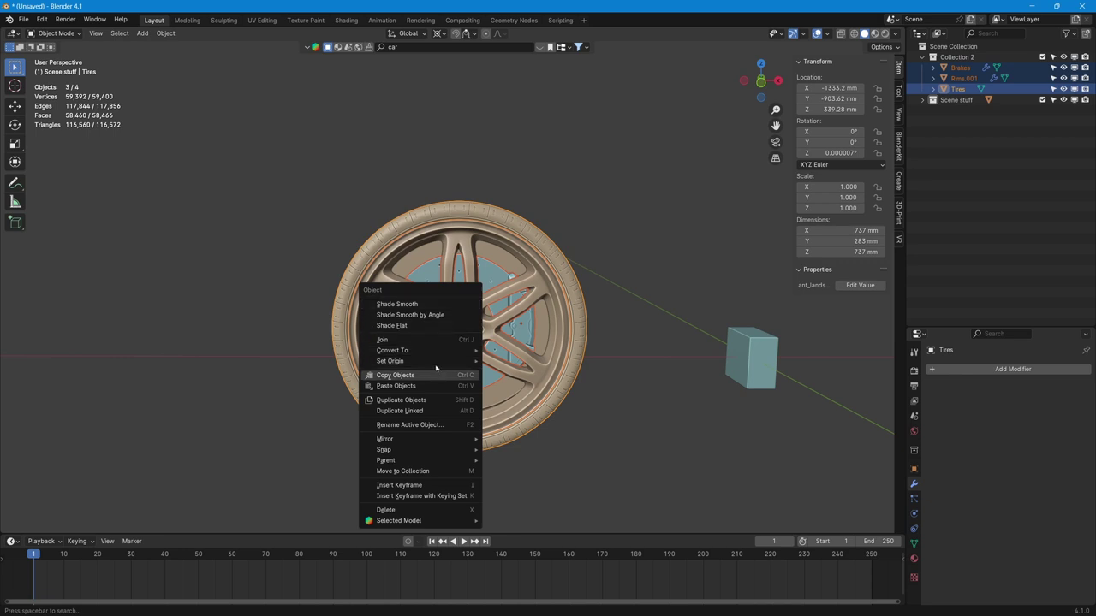
pyautogui.moveTo(438, 362)
pyautogui.click(528, 384)
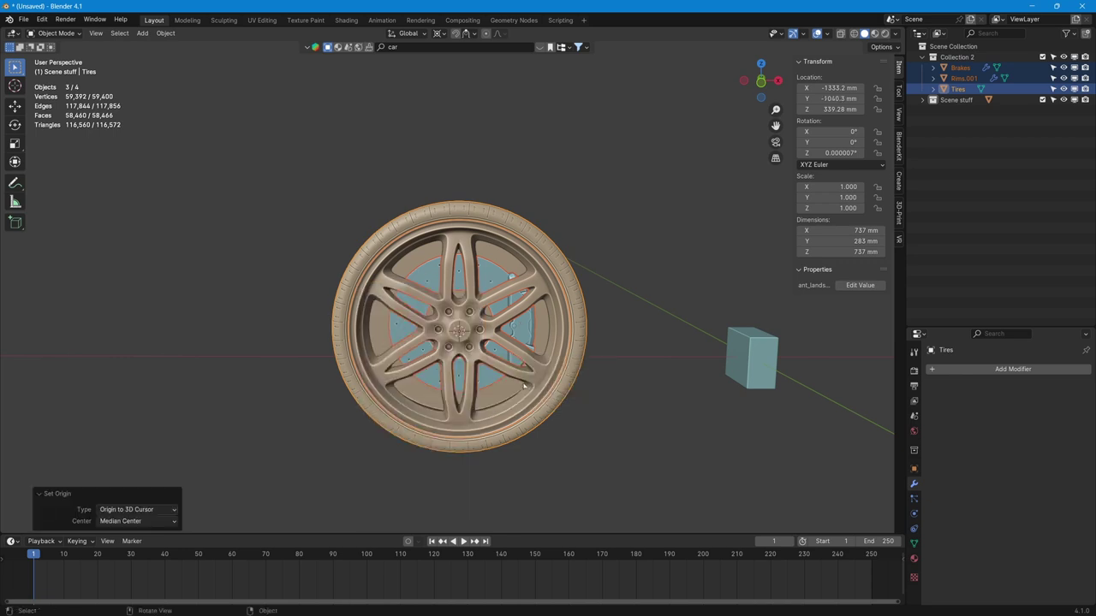
pyautogui.moveTo(525, 387); pyautogui.dragTo(504, 342, button='middle')
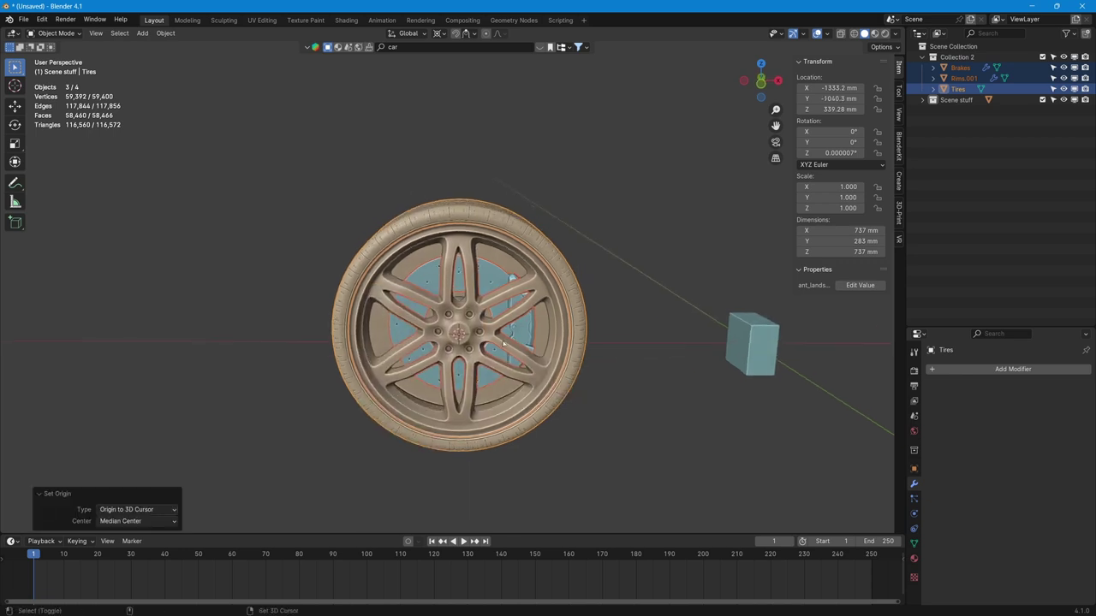
pyautogui.hotkey('shift', 's')
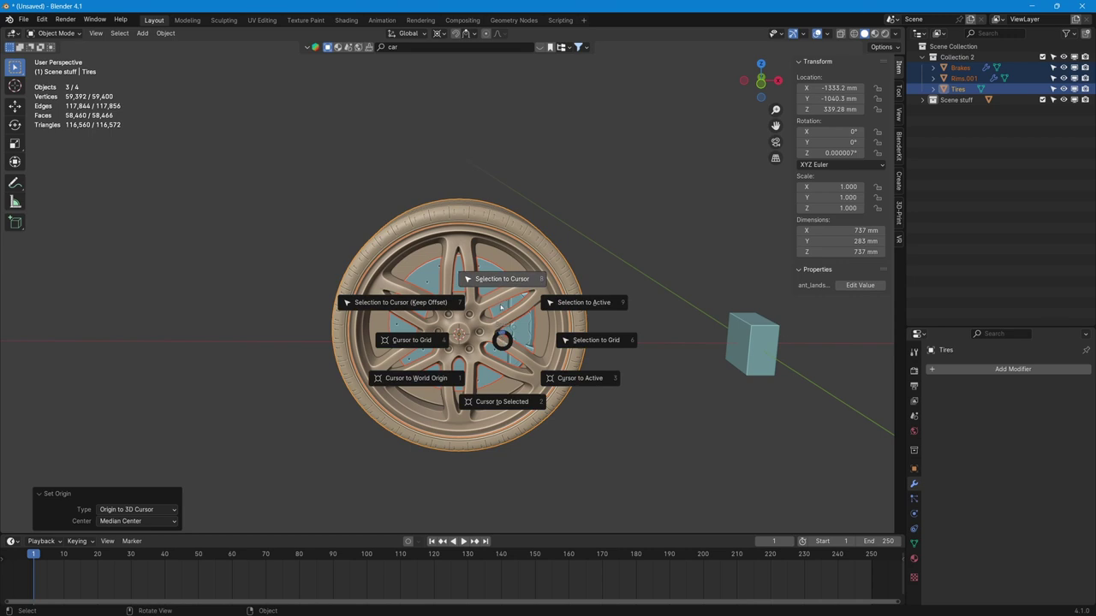
# Snap the 3D cursor and the wheel parts to the world origin, then start a −90° Z rotation
pyautogui.click(439, 378)
pyautogui.rightClick(454, 320)
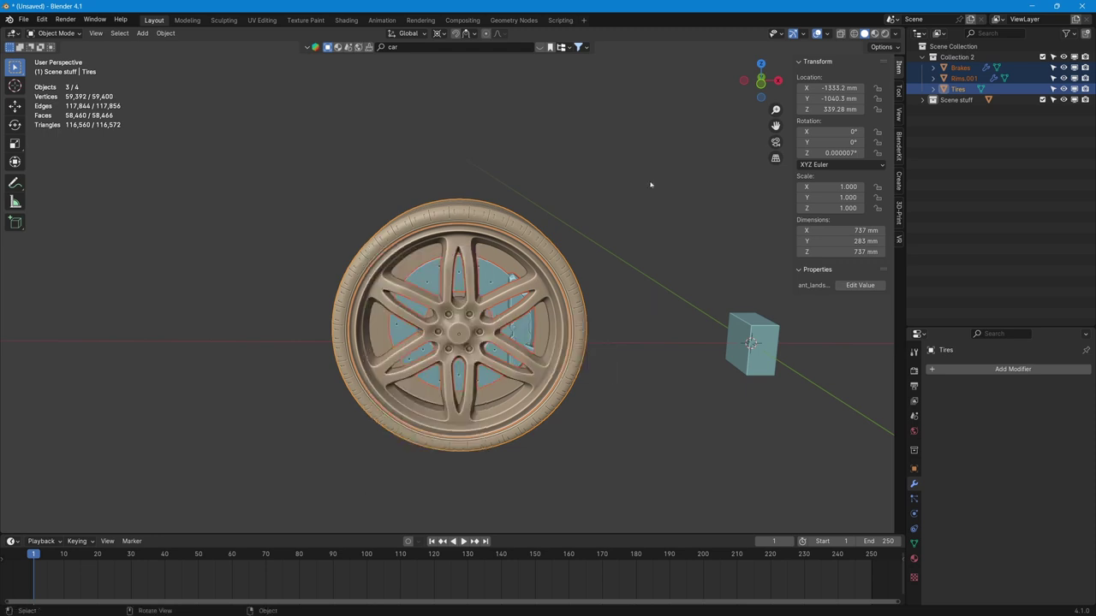
pyautogui.hotkey('shift', 's')
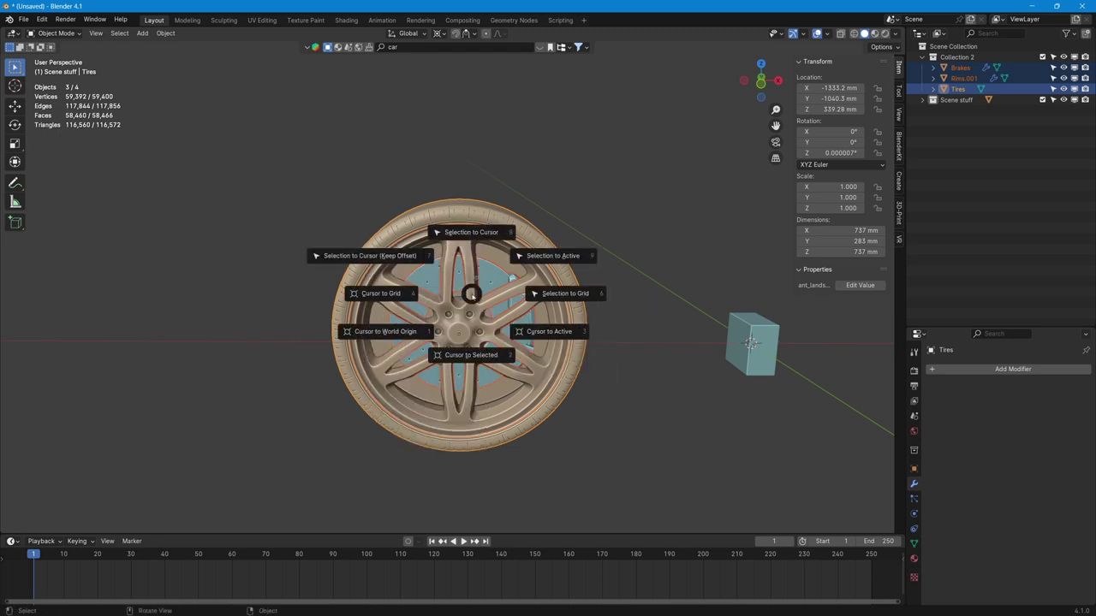
pyautogui.click(479, 232)
pyautogui.moveTo(479, 238); pyautogui.dragTo(330, 212, button='middle')
pyautogui.scroll(6, 454, 319)
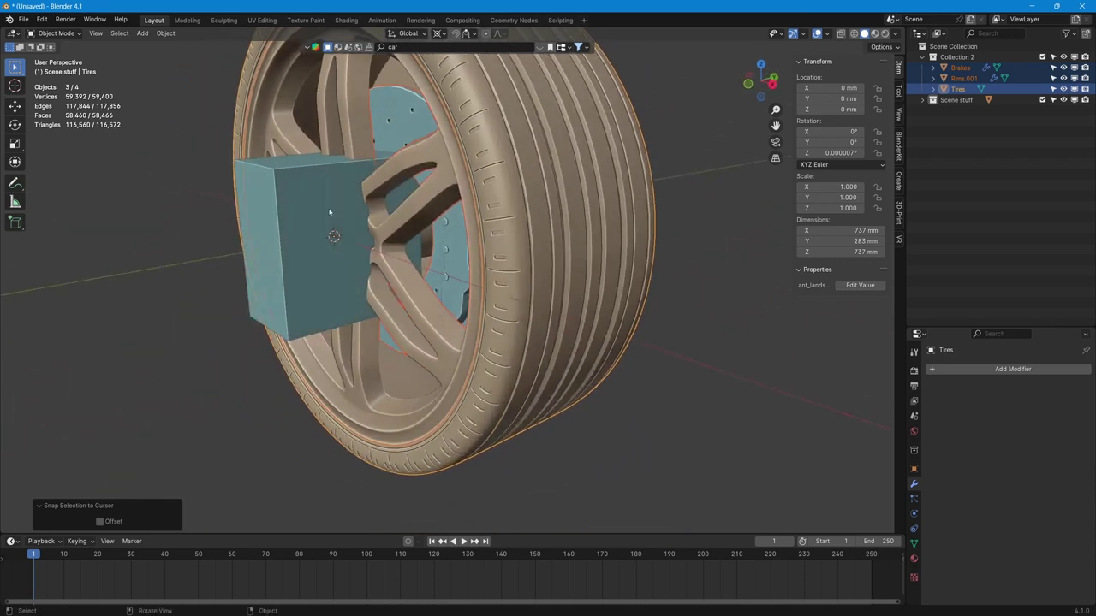
pyautogui.moveTo(268, 232); pyautogui.dragTo(300, 319, button='middle')
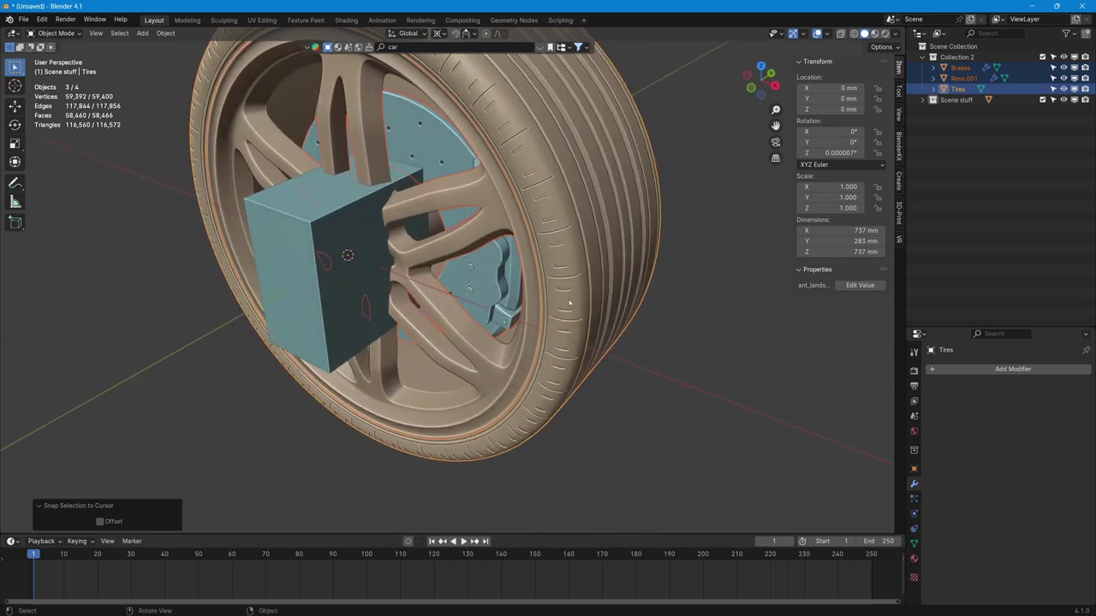
pyautogui.write('r')
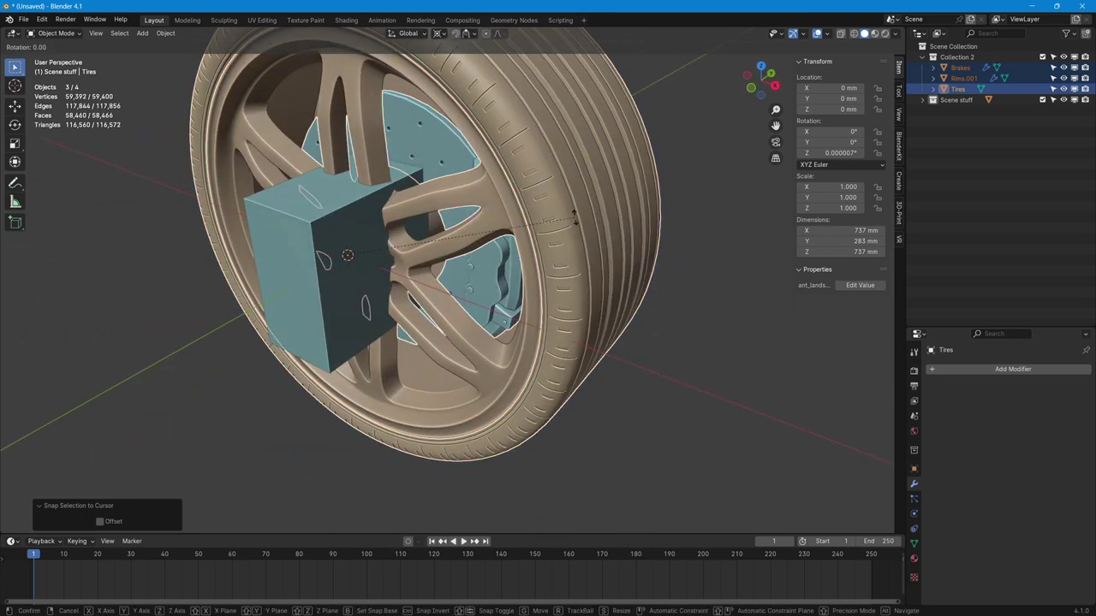
pyautogui.write('z')
pyautogui.write('8')
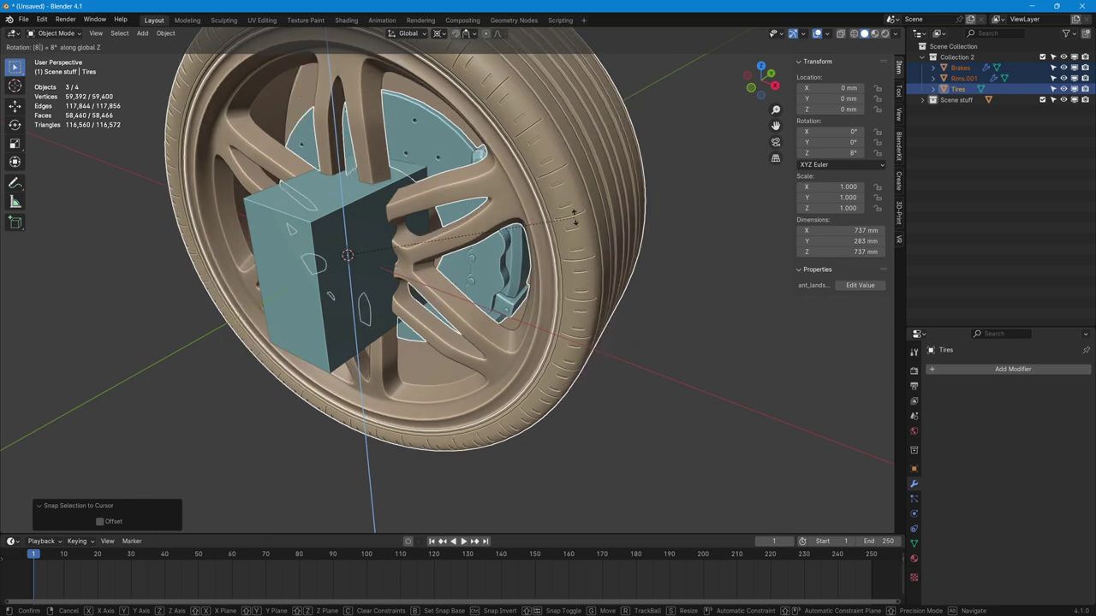
pyautogui.write('0')
pyautogui.write('-')
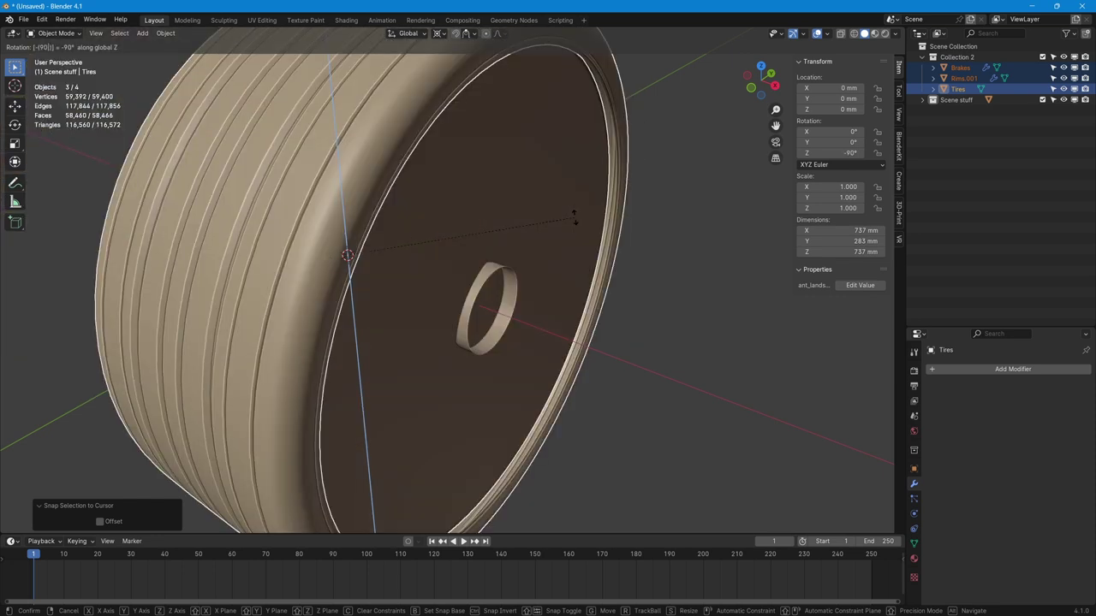
# Confirm the −90° Z rotation of the wheel parts
pyautogui.press('Return')
pyautogui.moveTo(553, 249); pyautogui.dragTo(630, 274, button='middle')
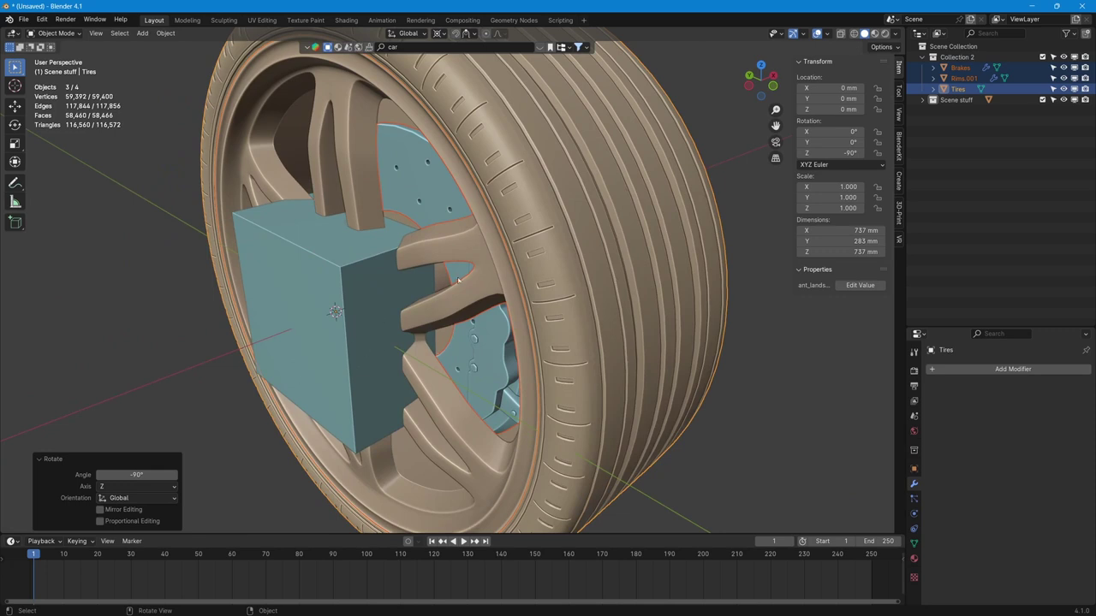
pyautogui.scroll(-4, 457, 281)
pyautogui.moveTo(456, 281); pyautogui.dragTo(599, 292, button='middle')
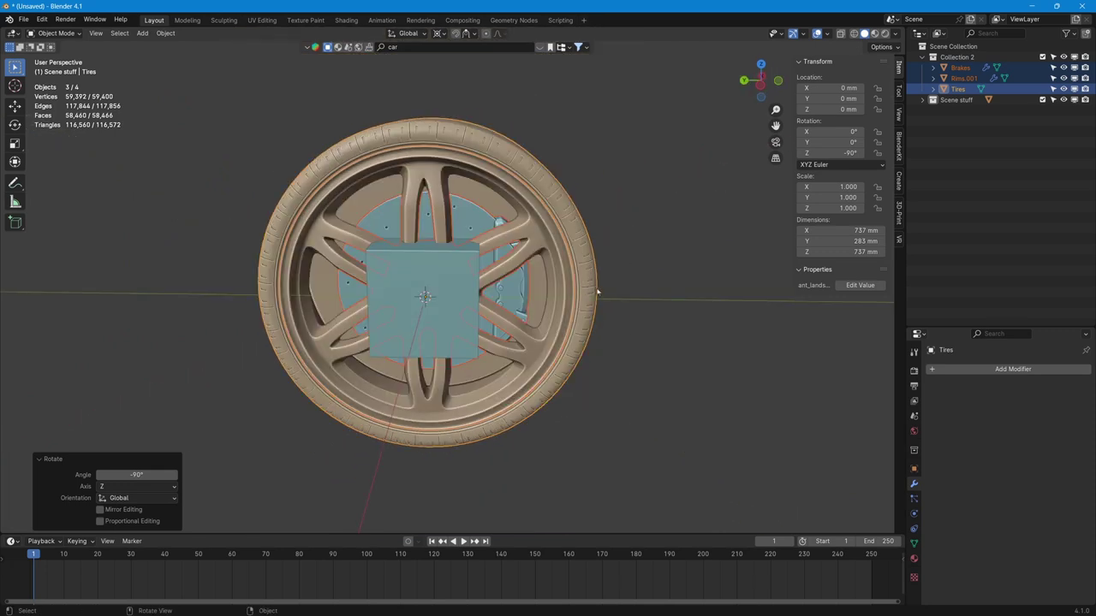
# Scale the wheel parts to 0.287 and check their fit inside the box from several angles
pyautogui.press('s')
pyautogui.click(473, 305)
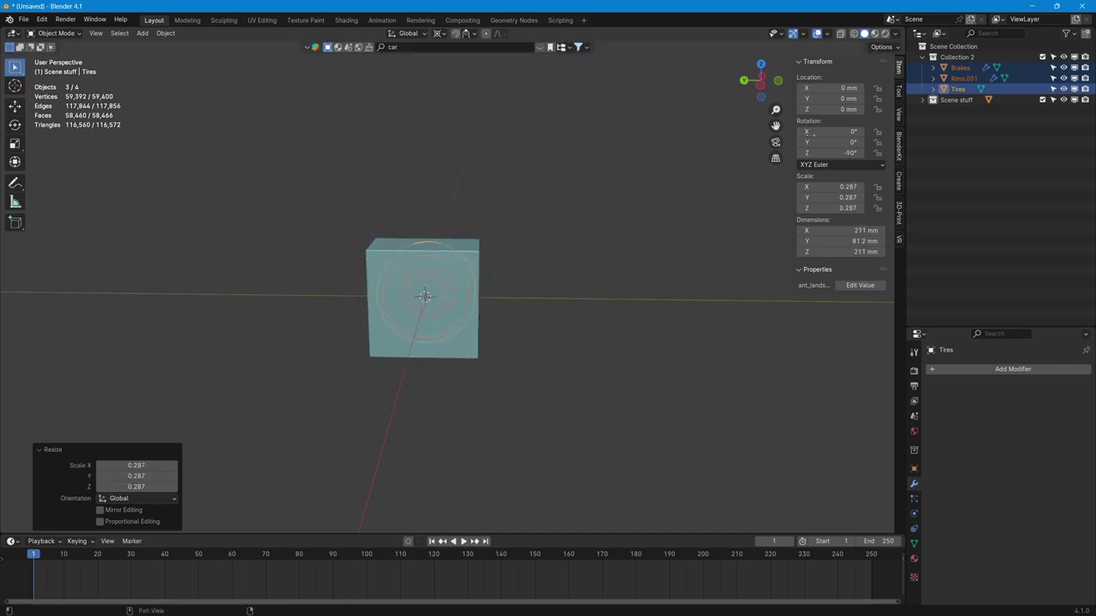
pyautogui.click(758, 84)
pyautogui.scroll(6, 539, 301)
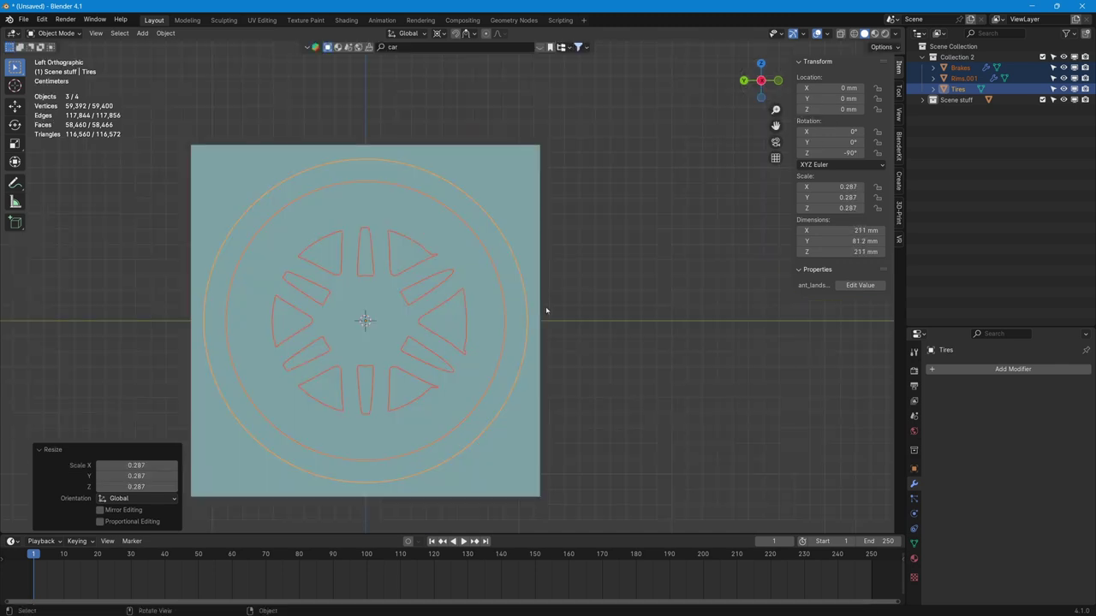
pyautogui.moveTo(545, 306); pyautogui.dragTo(602, 323, button='middle')
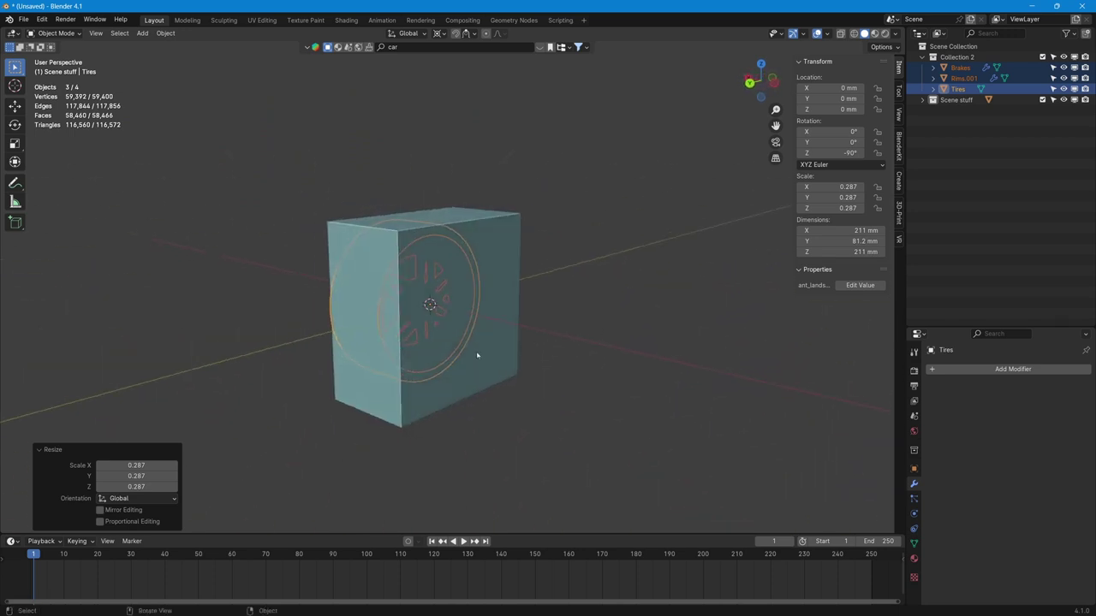
pyautogui.moveTo(477, 355); pyautogui.dragTo(560, 357, button='middle')
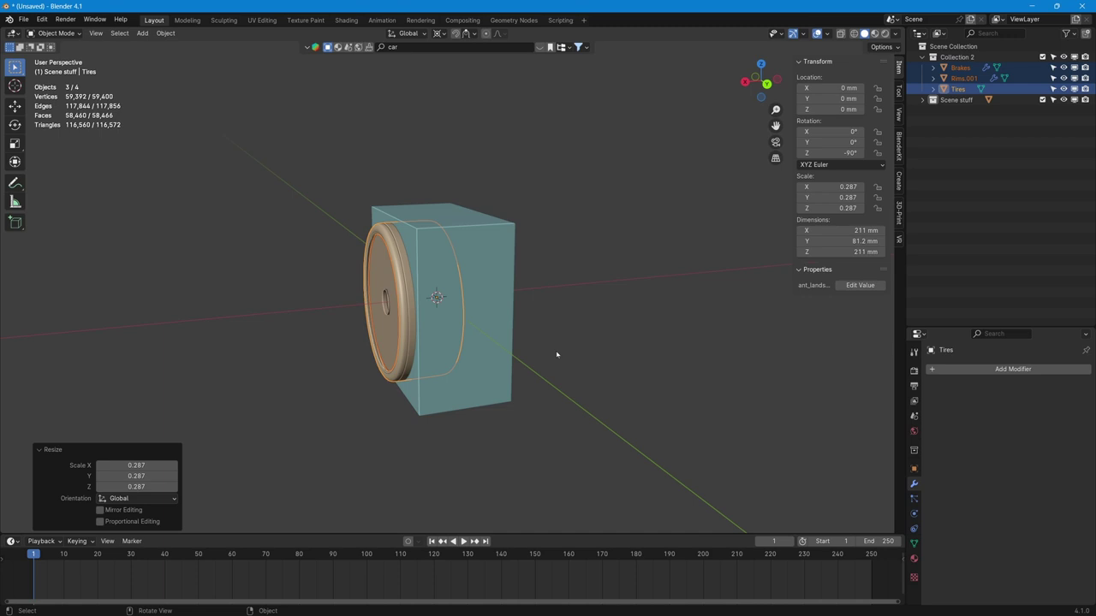
pyautogui.moveTo(556, 355); pyautogui.dragTo(319, 312, button='middle')
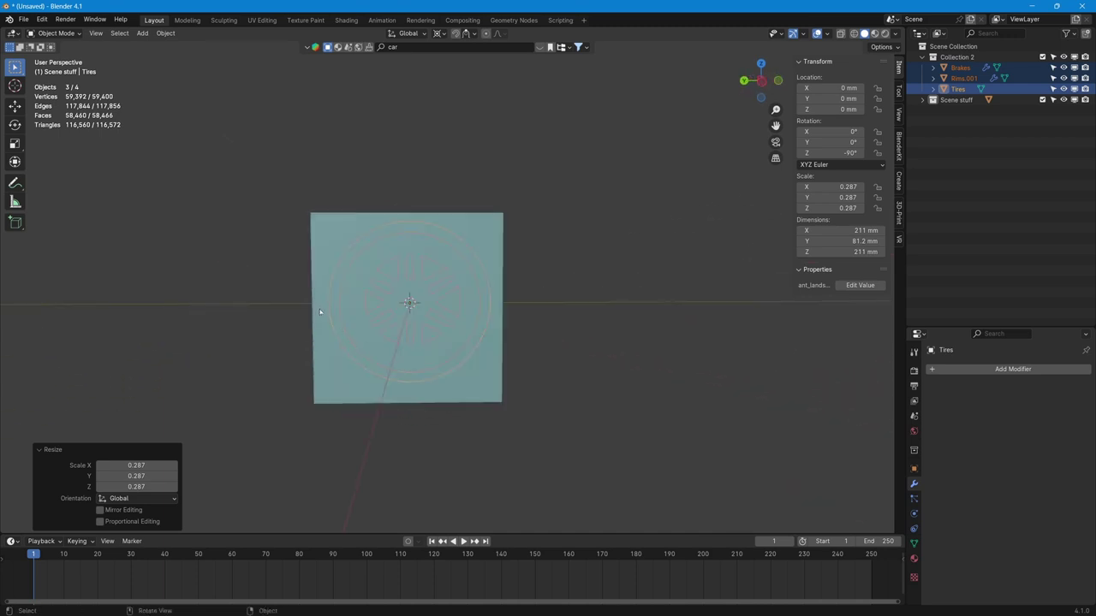
pyautogui.moveTo(490, 306); pyautogui.dragTo(486, 360, button='middle')
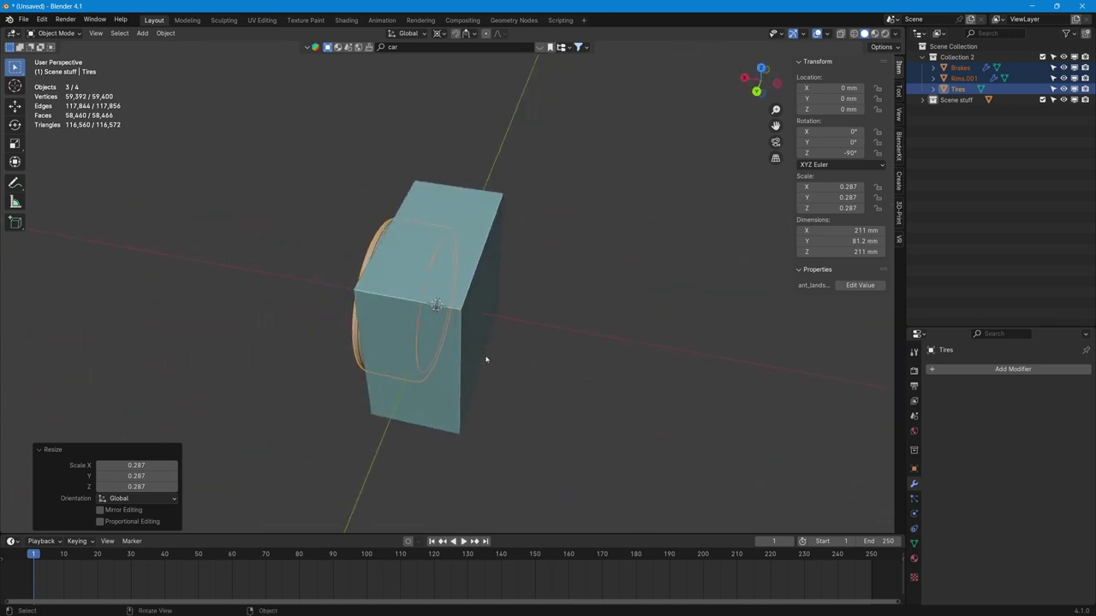
# Rotate the wheel 90° about Y to lay it flat and scale it by 0.55
pyautogui.press('r')
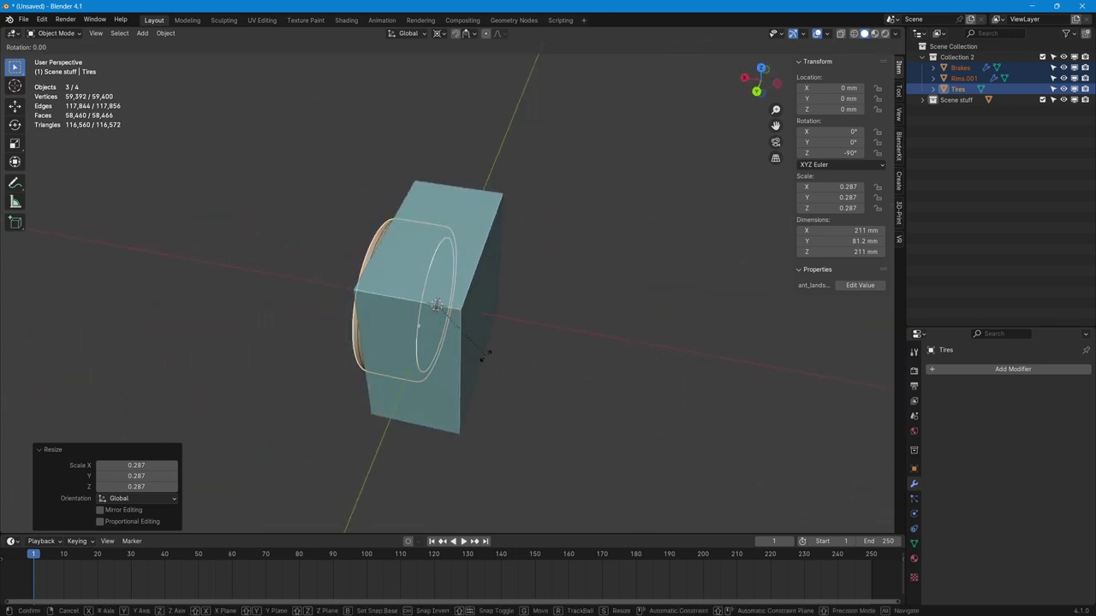
pyautogui.write('y90')
pyautogui.press('Return')
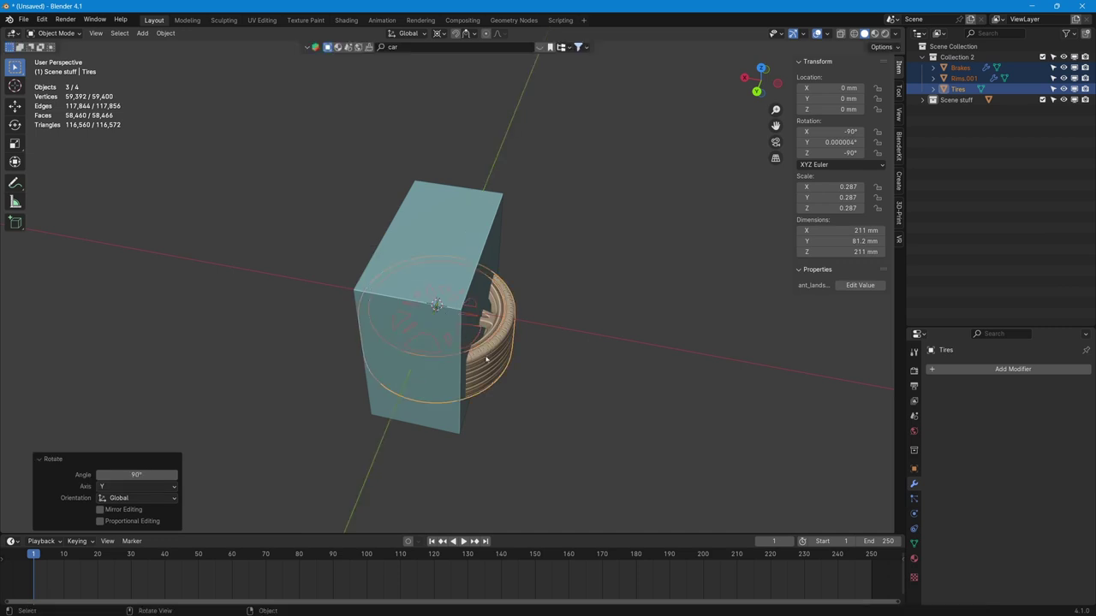
pyautogui.write('s.55')
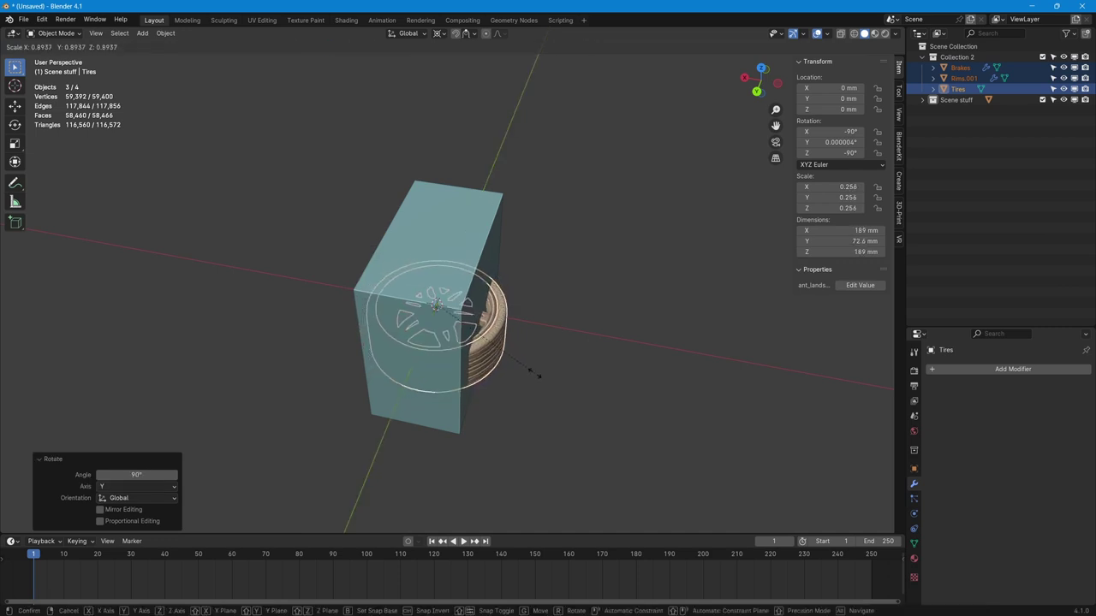
pyautogui.press('Return')
# From Top view, shrink the wheel slightly more and nudge it toward the box centre
pyautogui.click(758, 70)
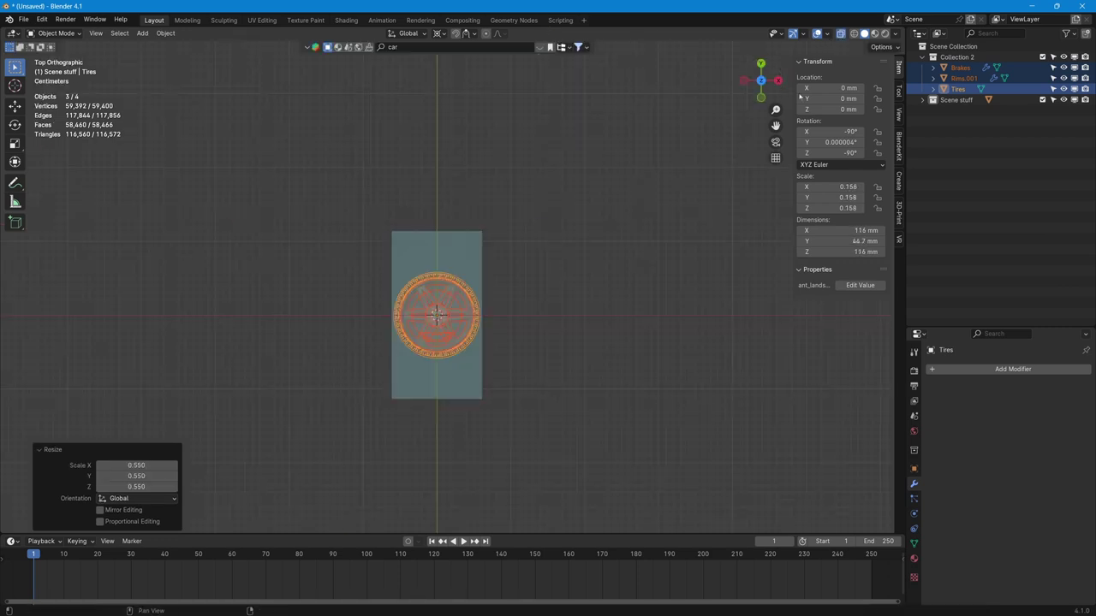
pyautogui.keyDown('ctrl'); pyautogui.moveTo(582, 376); pyautogui.dragTo(610, 158, button='middle'); pyautogui.keyUp('ctrl')
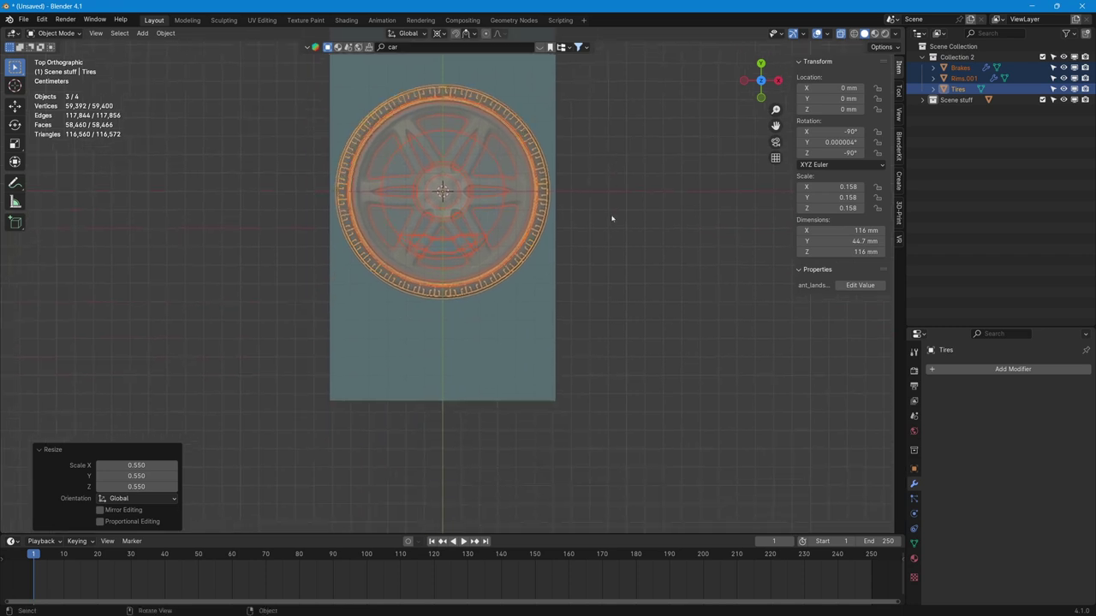
pyautogui.press('s')
pyautogui.click(616, 250)
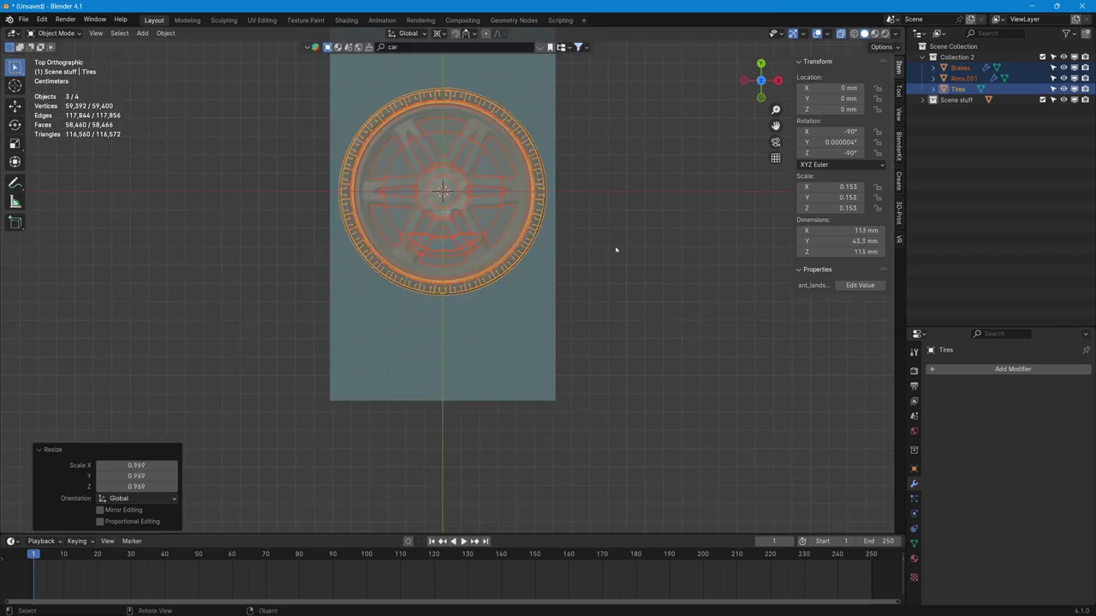
pyautogui.press('g')
pyautogui.click(544, 255)
# Orbit around the box to check the wheel's fit from several angles
pyautogui.moveTo(544, 255); pyautogui.dragTo(366, 195, button='middle')
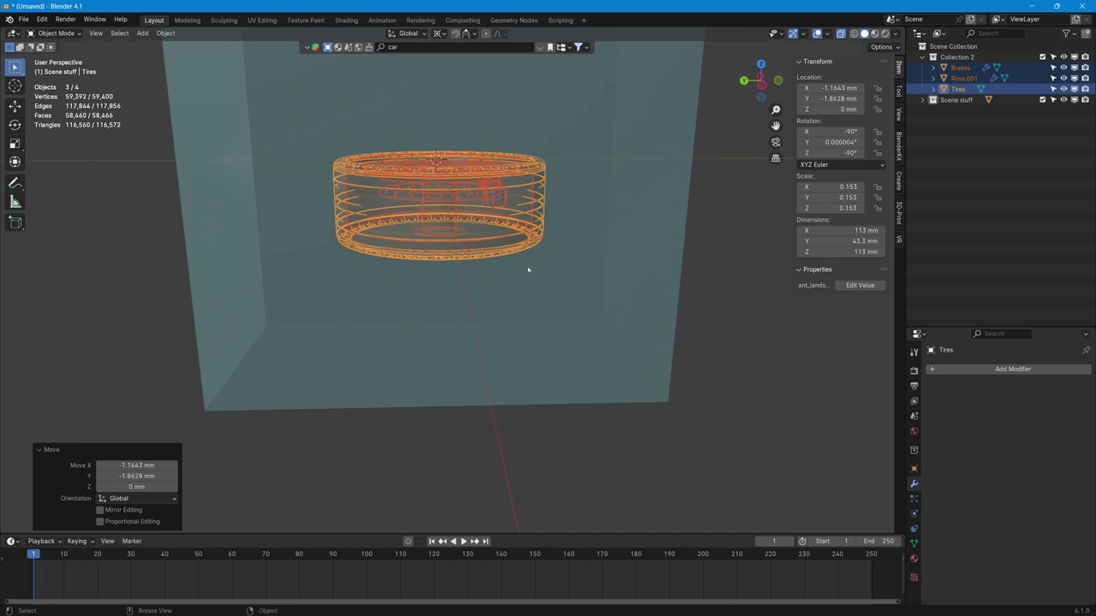
pyautogui.scroll(-4, 526, 272)
pyautogui.moveTo(526, 274); pyautogui.dragTo(416, 351, button='middle')
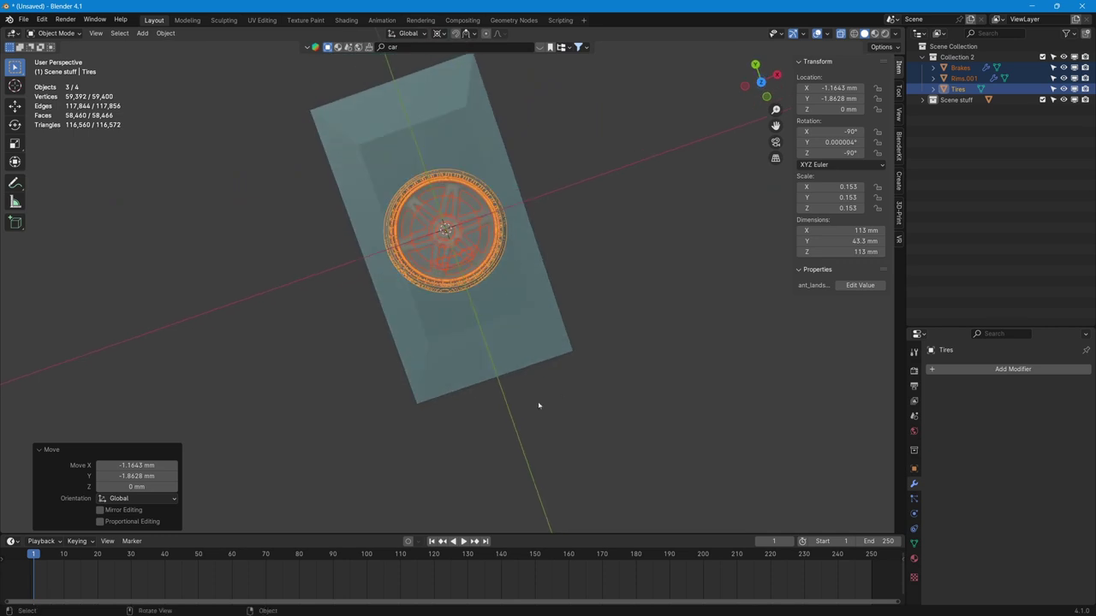
pyautogui.moveTo(539, 405); pyautogui.dragTo(467, 358, button='middle')
pyautogui.scroll(2, 452, 326)
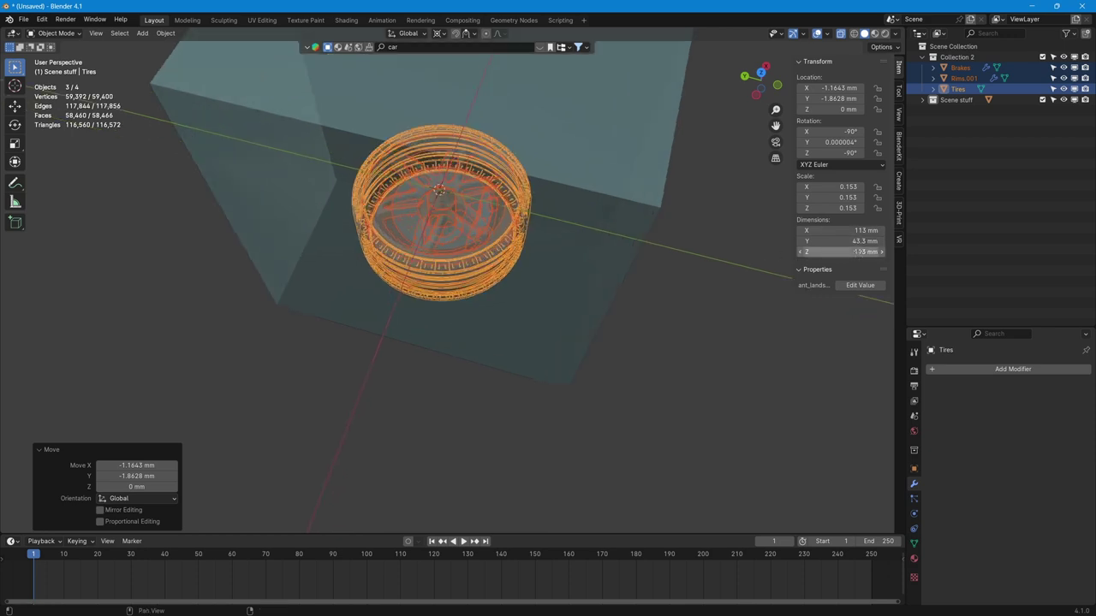
pyautogui.moveTo(631, 318); pyautogui.dragTo(435, 313, button='middle')
# Hide the Scene stuff collection holding the box, then select Brakes in side view
pyautogui.click(521, 334)
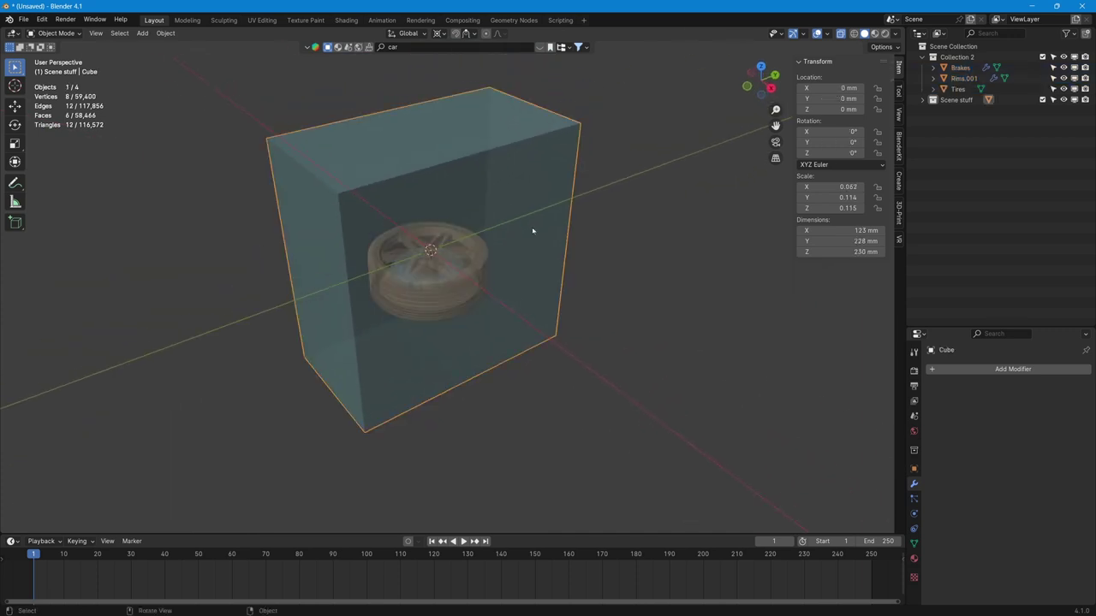
pyautogui.click(1043, 99)
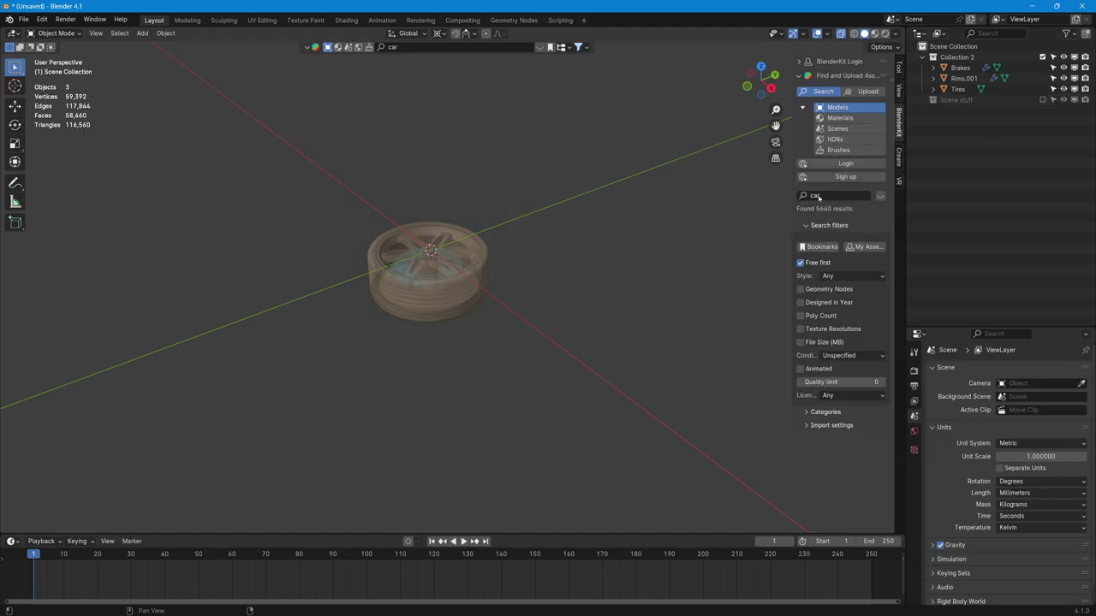
pyautogui.scroll(5, 478, 271)
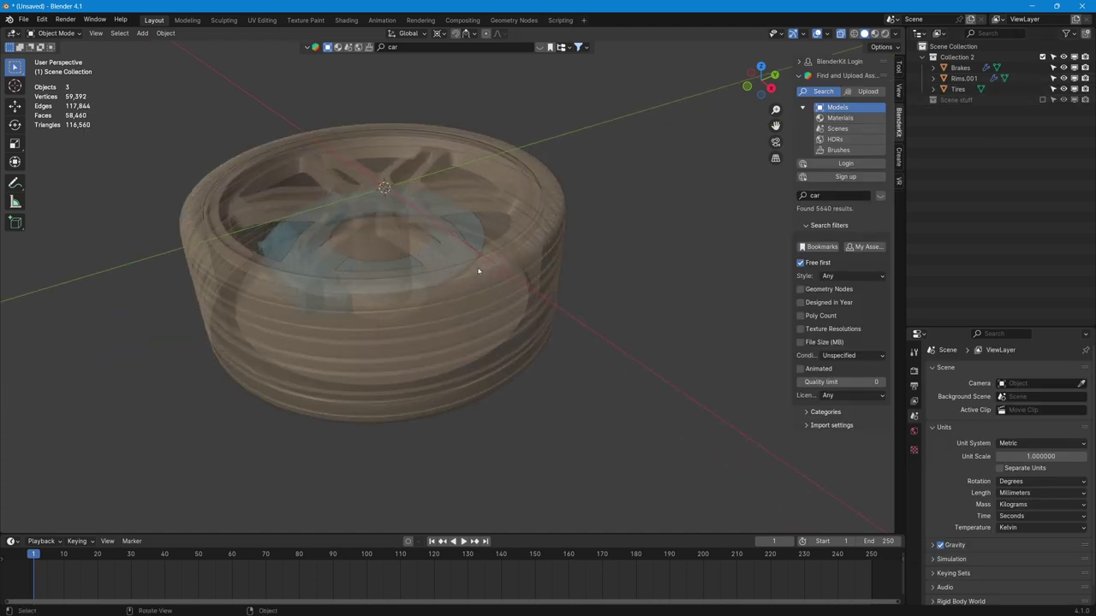
pyautogui.keyDown('shift'); pyautogui.moveTo(478, 272); pyautogui.dragTo(531, 313, button='middle'); pyautogui.keyUp('shift')
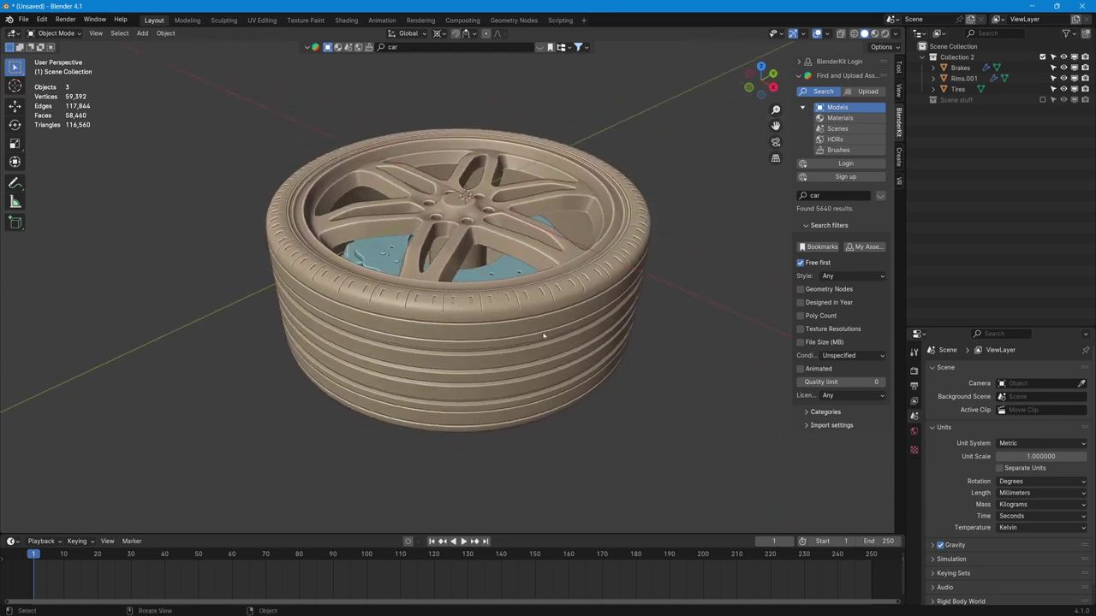
pyautogui.moveTo(552, 341); pyautogui.dragTo(447, 255, button='middle')
pyautogui.click(492, 351)
pyautogui.click(763, 84)
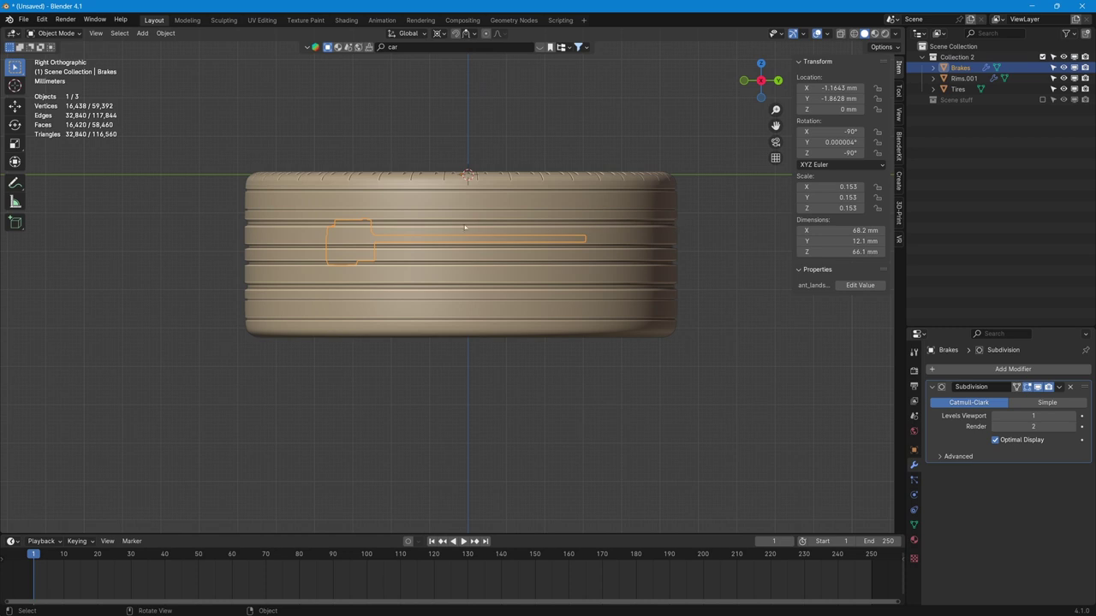
# Raise Brakes along Z to about 8.6 mm with the Move tool and check it within the rim
pyautogui.click(15, 106)
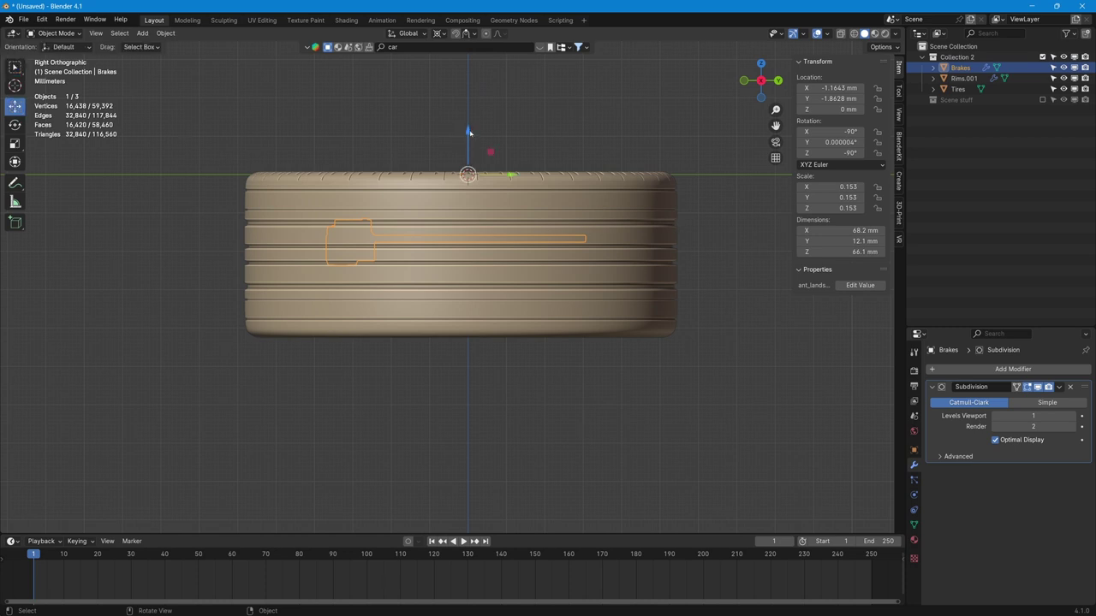
pyautogui.moveTo(468, 132); pyautogui.dragTo(480, 111)
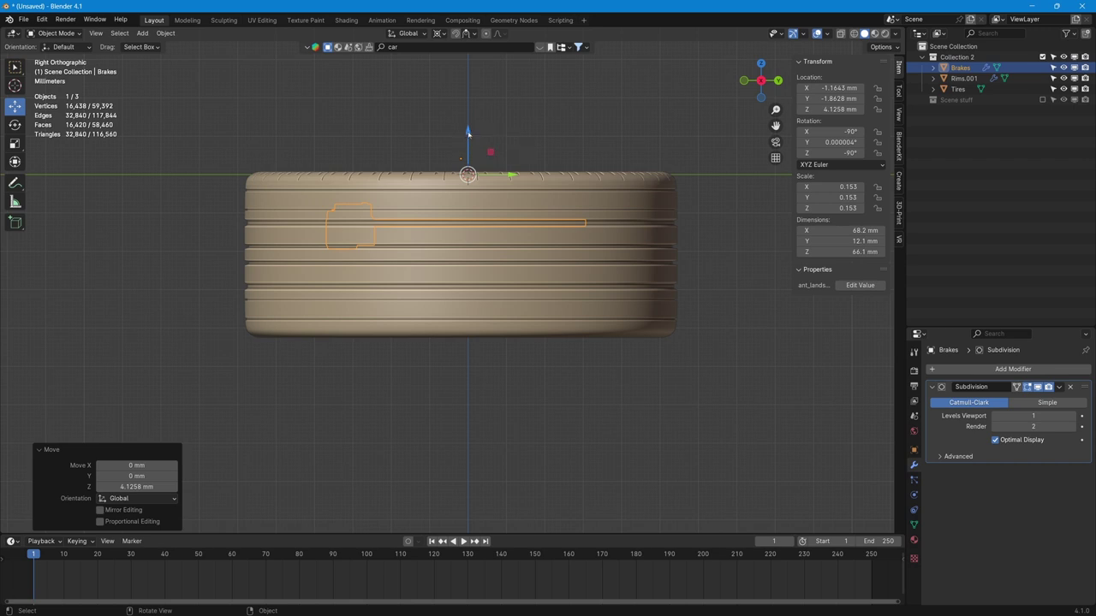
pyautogui.moveTo(468, 133); pyautogui.dragTo(469, 109)
pyautogui.moveTo(468, 109); pyautogui.dragTo(321, 301, button='middle')
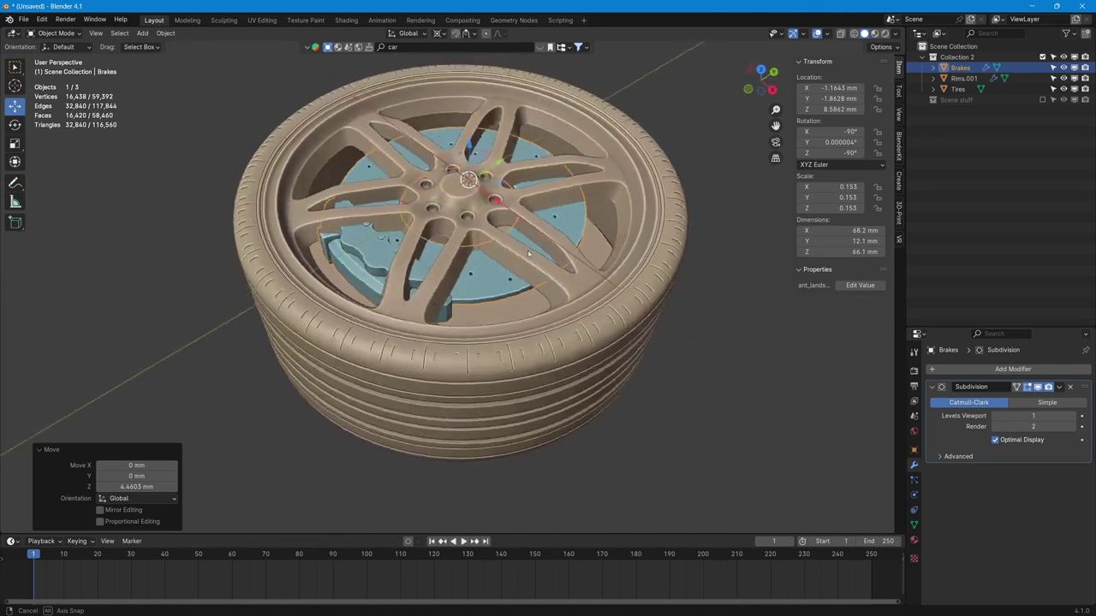
pyautogui.scroll(5, 319, 305)
pyautogui.scroll(-6, 253, 199)
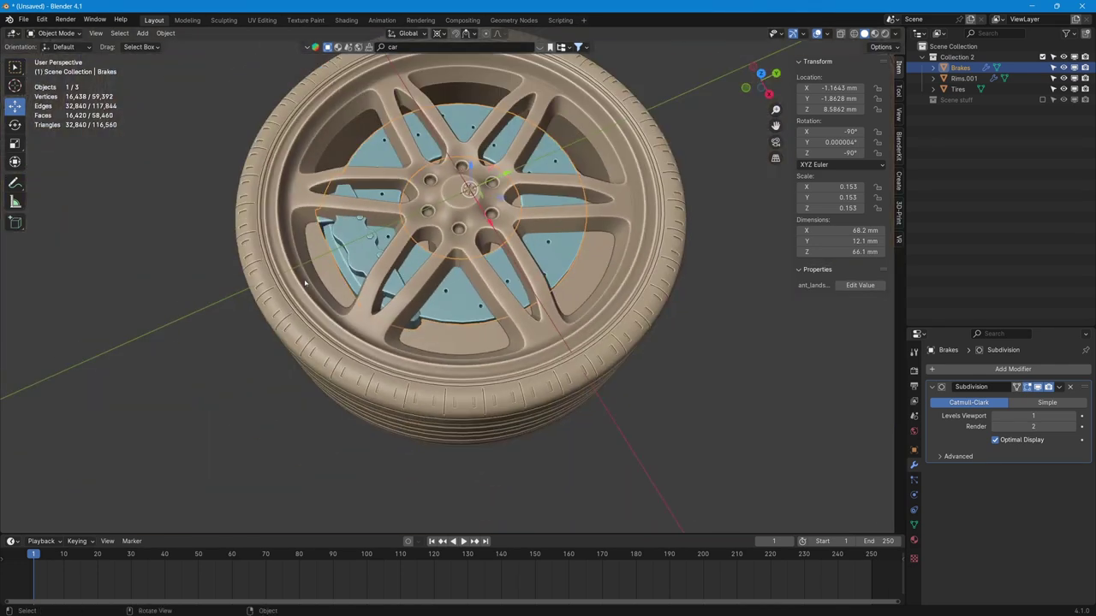
pyautogui.moveTo(253, 198); pyautogui.dragTo(321, 262, button='middle')
# In Brakes' Edit Mode, select all caliper pieces with linked selection, using X-ray for hidden parts
pyautogui.press('Tab')
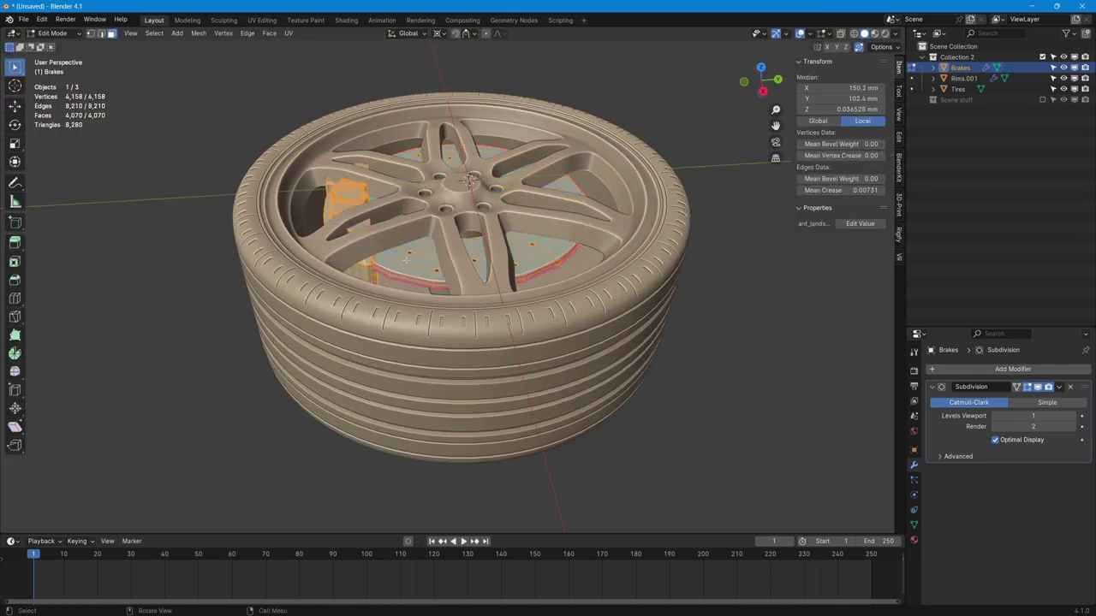
pyautogui.scroll(3, 408, 259)
pyautogui.moveTo(407, 259); pyautogui.dragTo(418, 361, button='middle')
pyautogui.hotkey('alt', 'a')
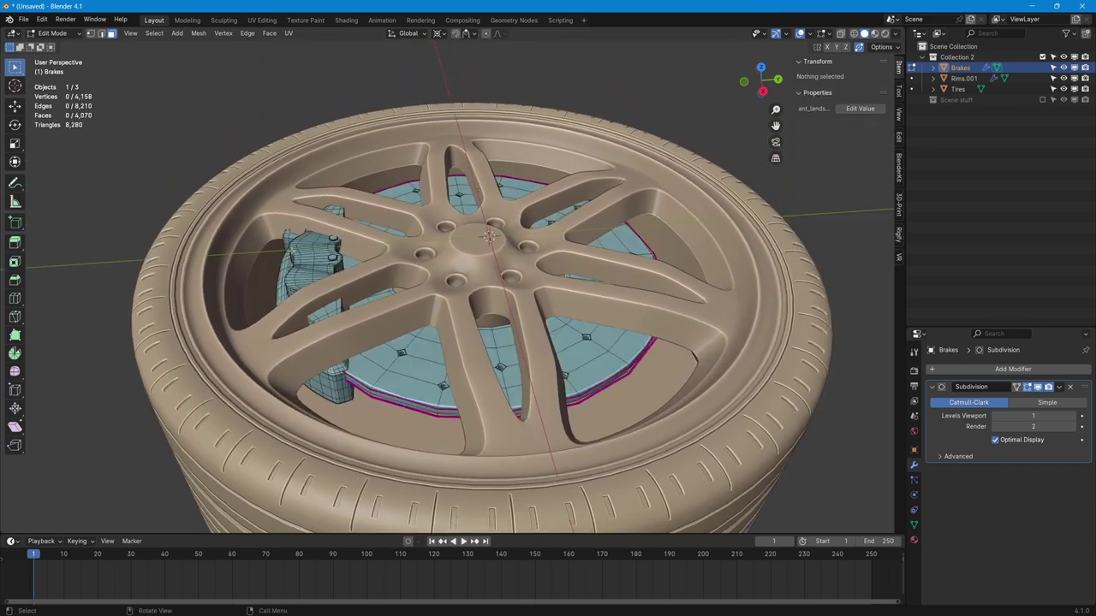
pyautogui.press('l')
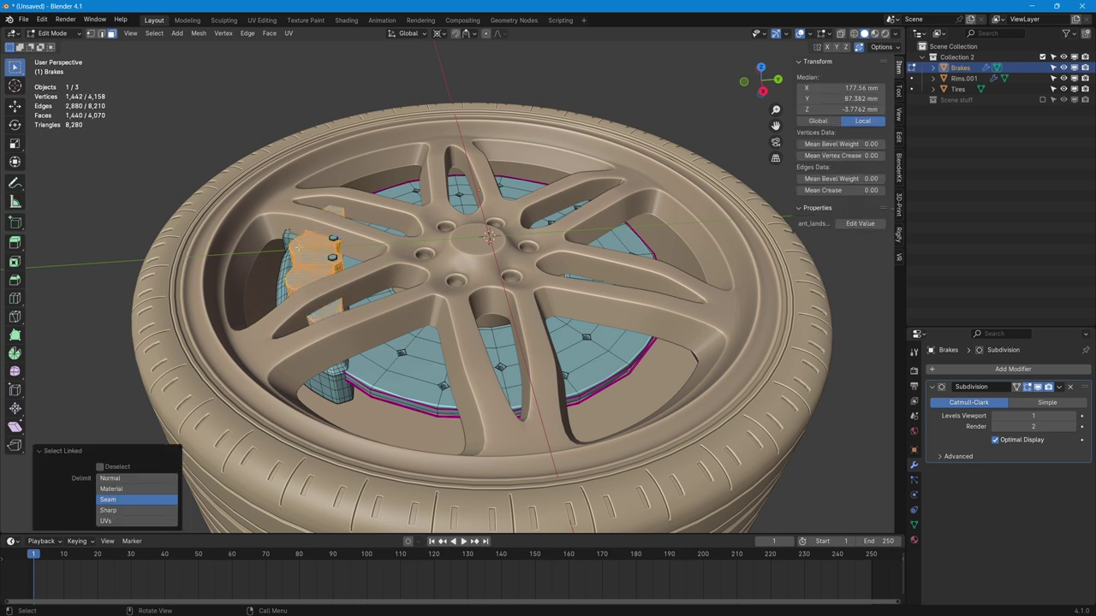
pyautogui.press('l')
pyautogui.press('l')
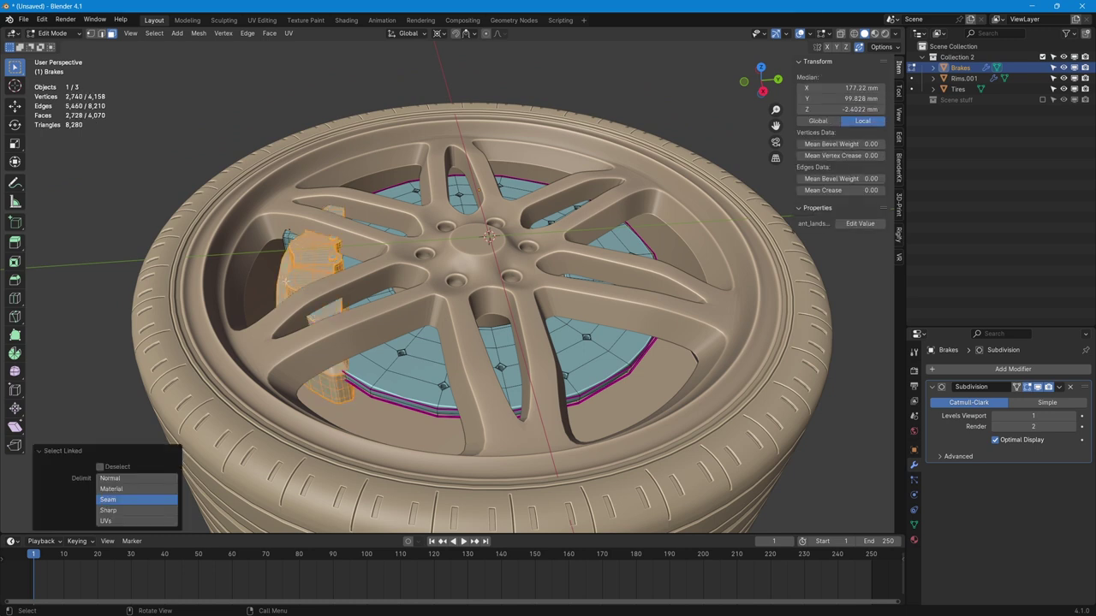
pyautogui.moveTo(285, 280); pyautogui.dragTo(291, 131, button='middle')
pyautogui.press('l')
pyautogui.press('l')
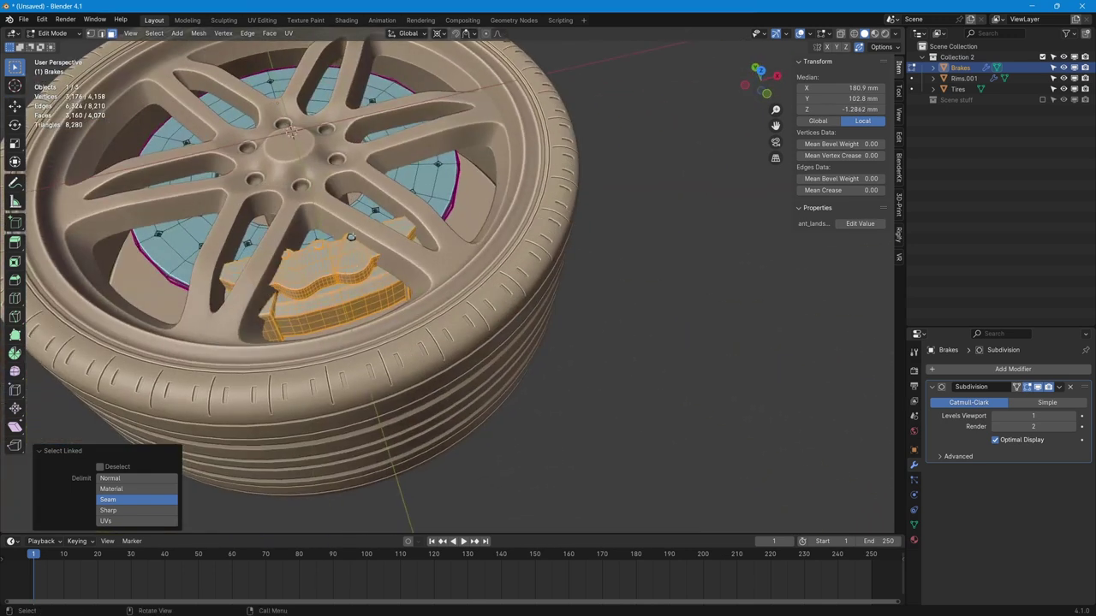
pyautogui.press('l')
pyautogui.hotkey('alt', 'z')
pyautogui.press('l')
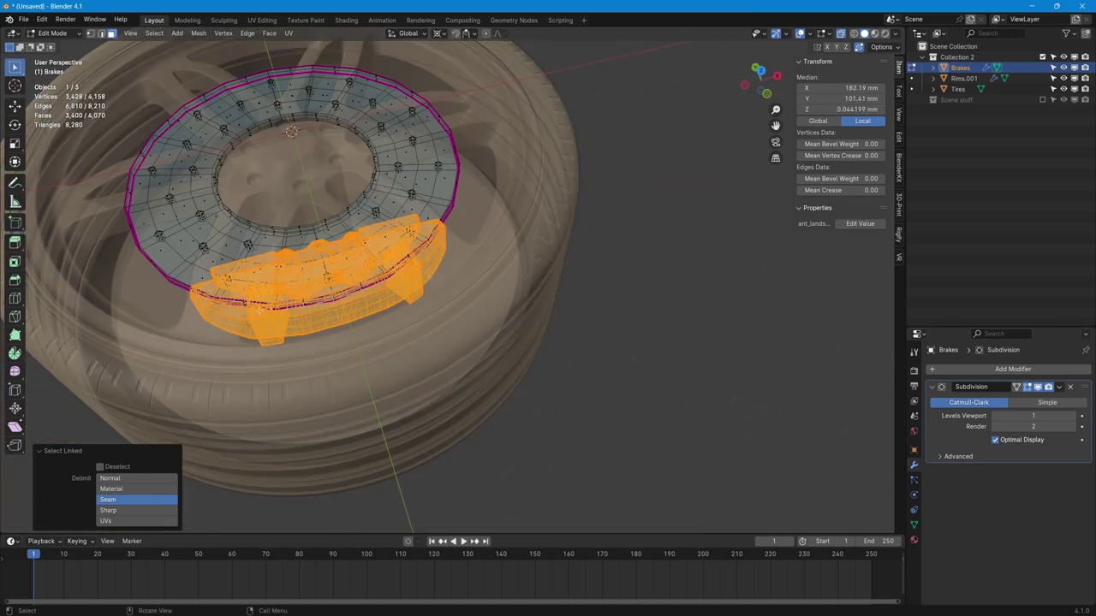
pyautogui.moveTo(291, 131); pyautogui.dragTo(264, 349, button='middle')
pyautogui.hotkey('alt', 'z')
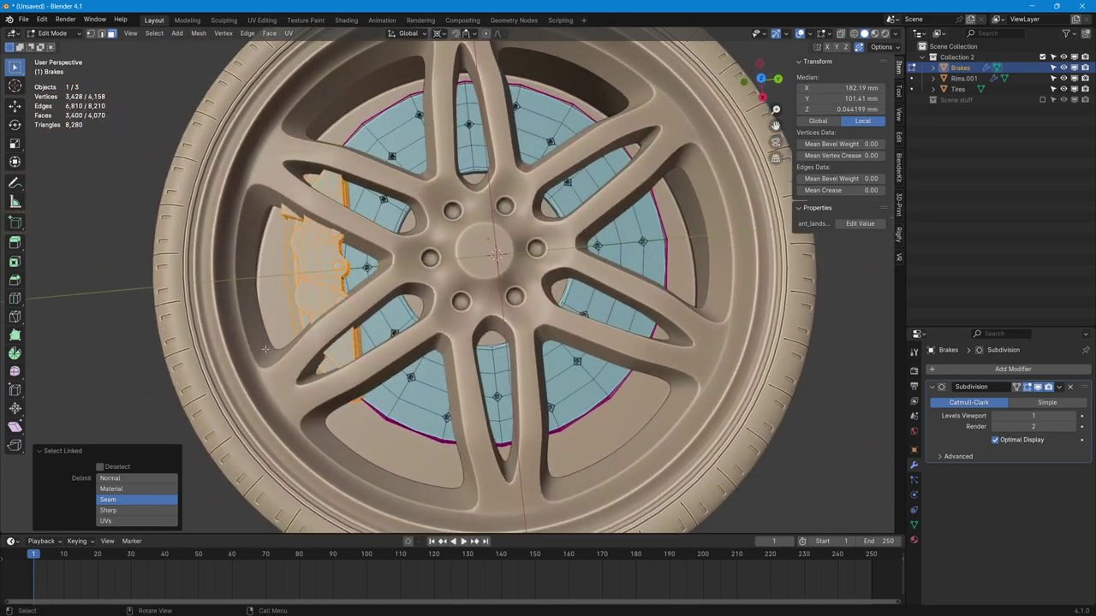
# Separate the selected caliper into its own object and rename it 'Caliper'
pyautogui.press('p')
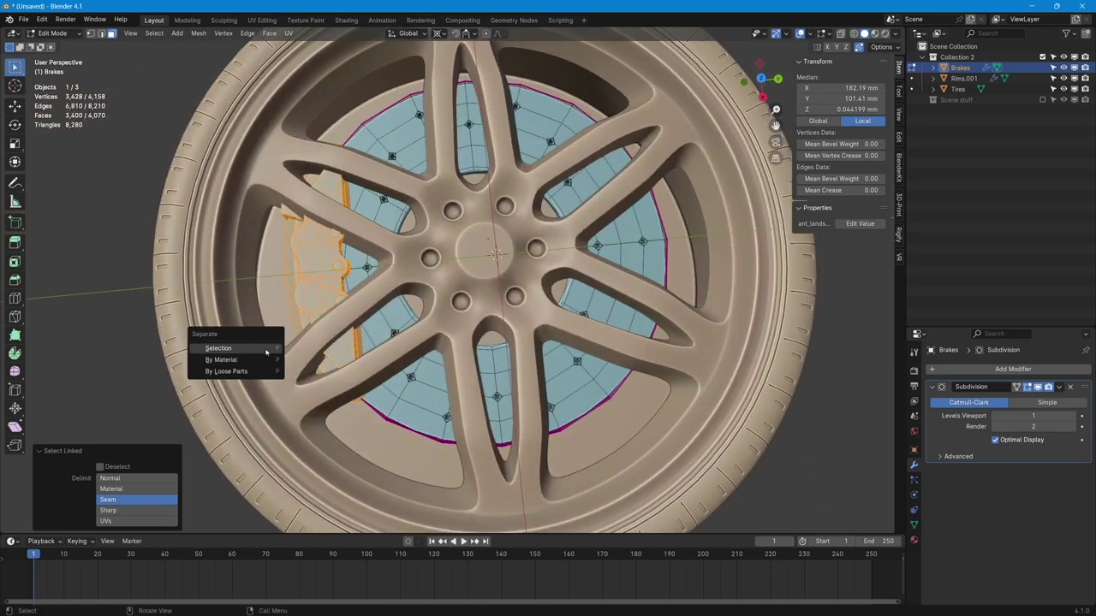
pyautogui.click(265, 349)
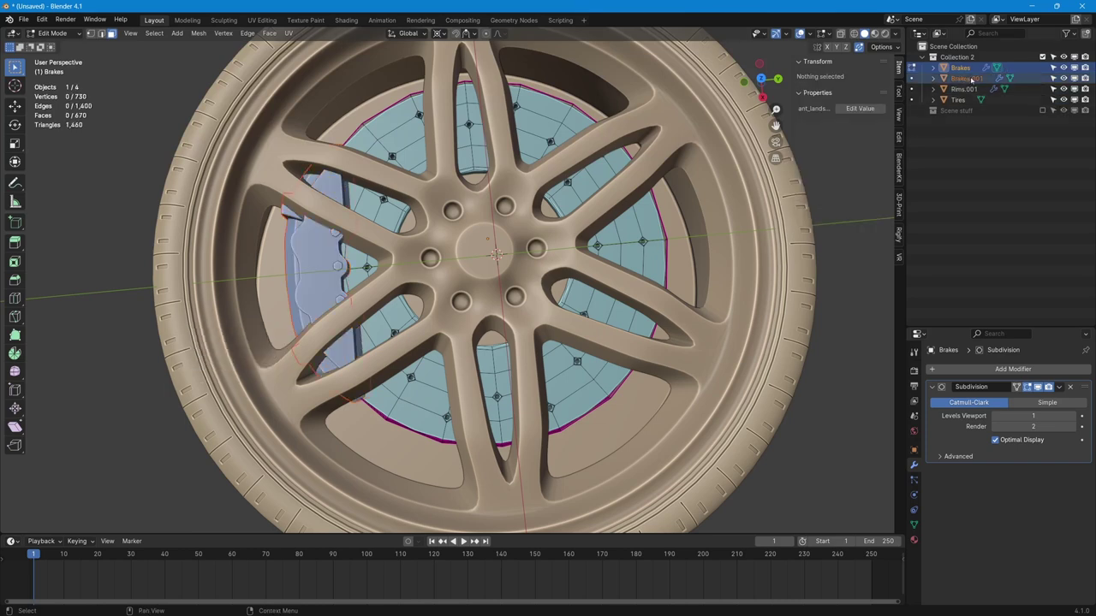
pyautogui.doubleClick(968, 78)
pyautogui.write('Cali')
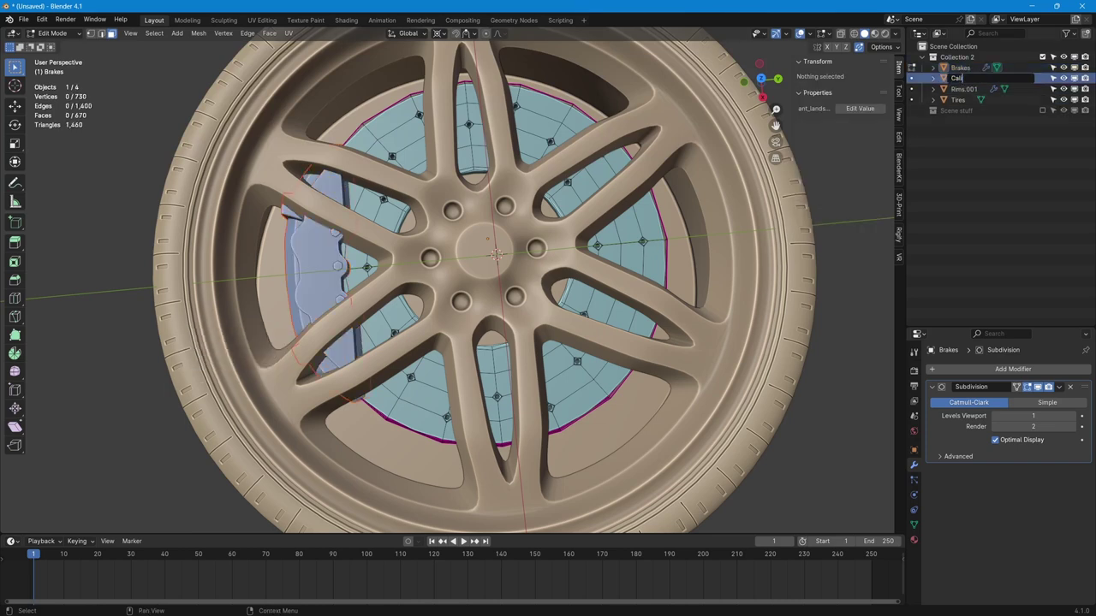
pyautogui.write('per')
pyautogui.press('Return')
pyautogui.moveTo(514, 257); pyautogui.dragTo(514, 458, button='middle')
# Lower the Caliper about 2.9 mm along Z to a Z location of 5.71 mm
pyautogui.moveTo(558, 304); pyautogui.dragTo(493, 330, button='middle')
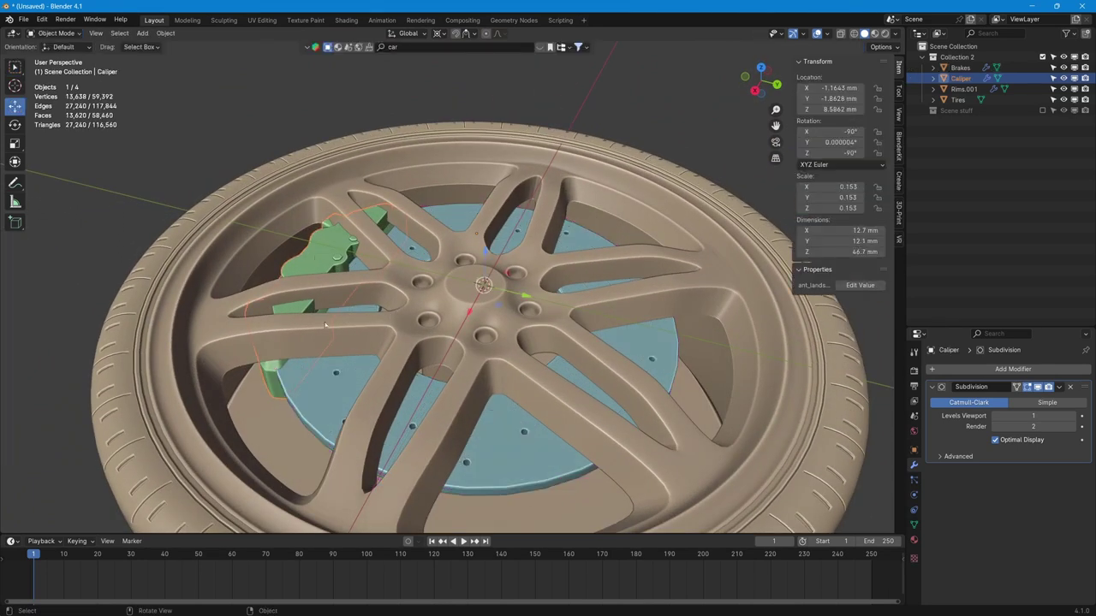
pyautogui.moveTo(377, 325); pyautogui.dragTo(364, 319, button='middle')
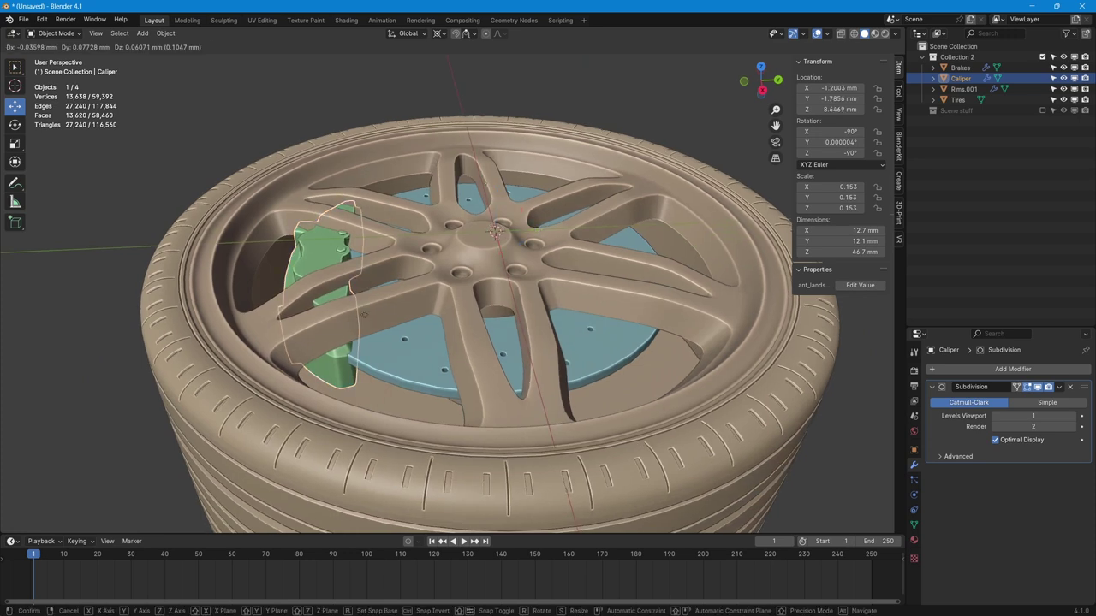
pyautogui.press('g')
pyautogui.press('z')
pyautogui.click(351, 333)
pyautogui.moveTo(350, 332); pyautogui.dragTo(511, 259, button='middle')
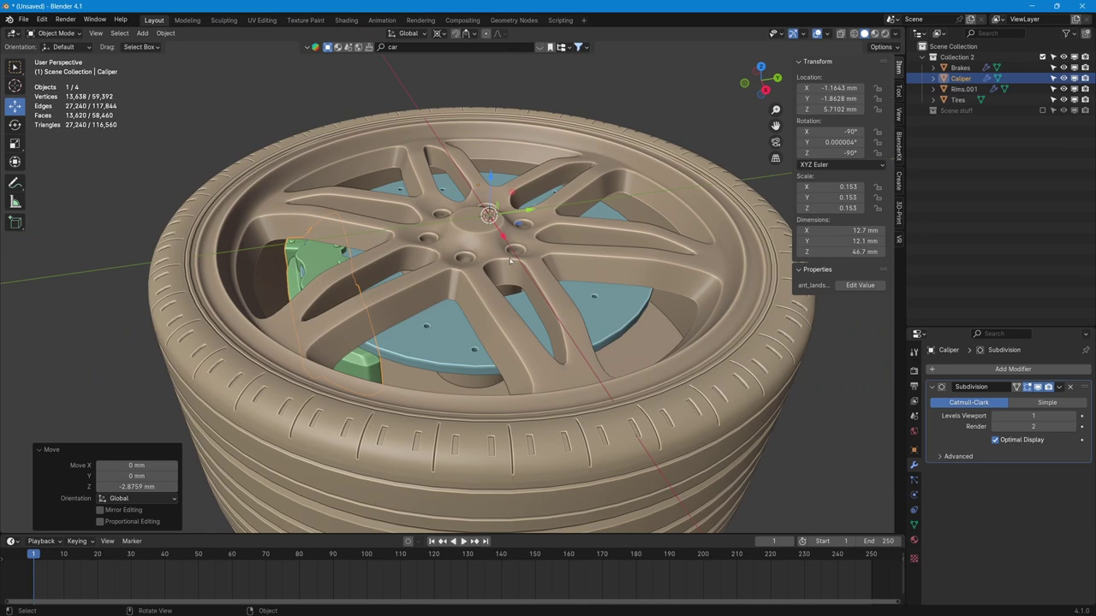
# Isolate the Caliper in Local View and scale its whole mesh flat along Z to 0.414
pyautogui.press('KP_Divide')
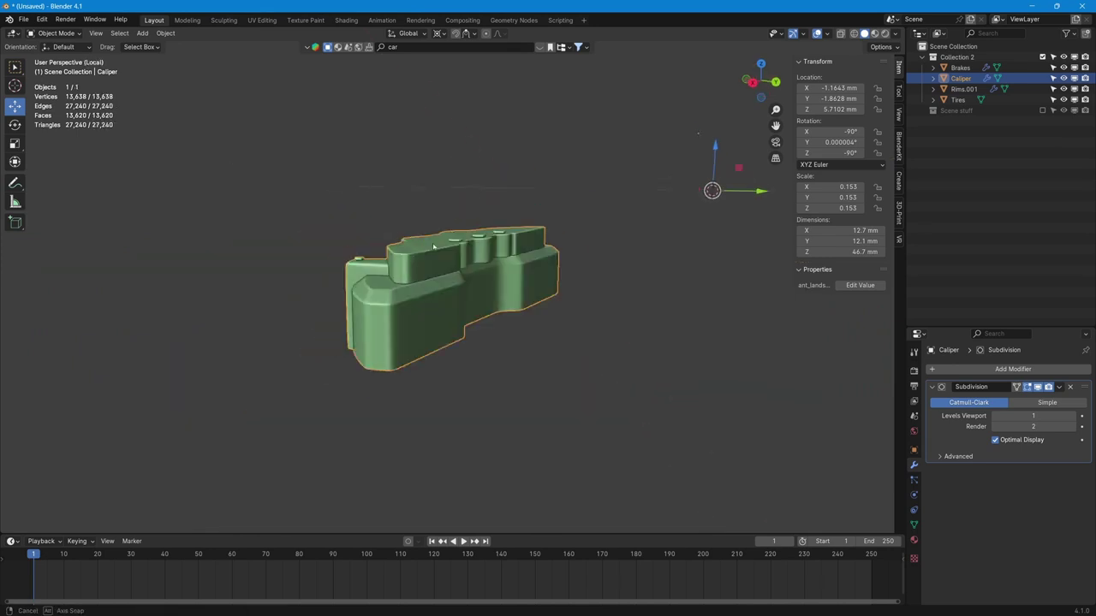
pyautogui.moveTo(485, 258); pyautogui.dragTo(509, 261, button='middle')
pyautogui.press('Tab')
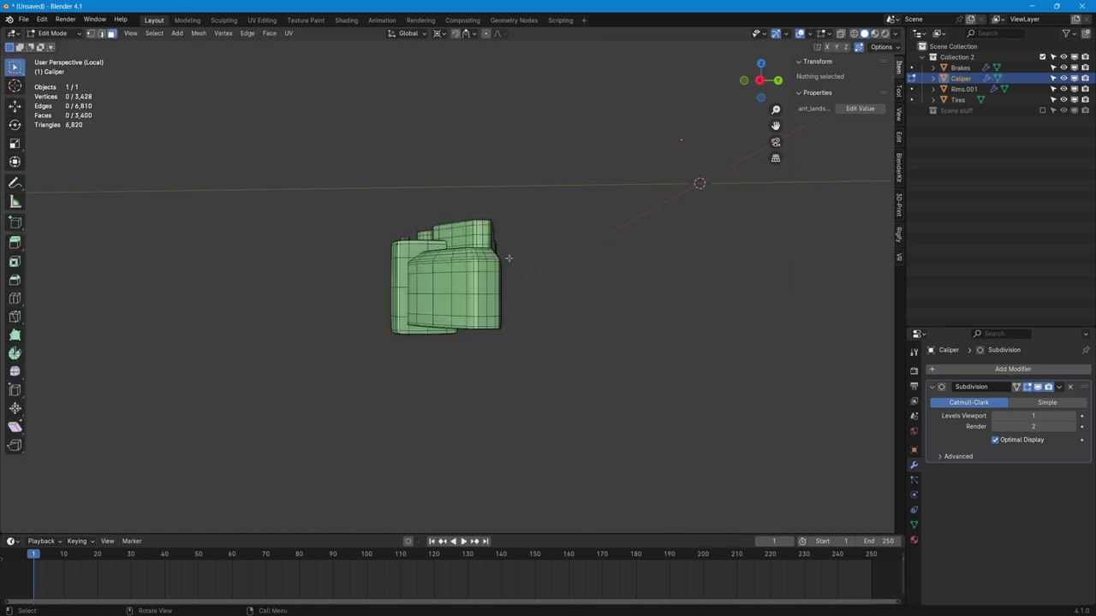
pyautogui.press('a')
pyautogui.press('s')
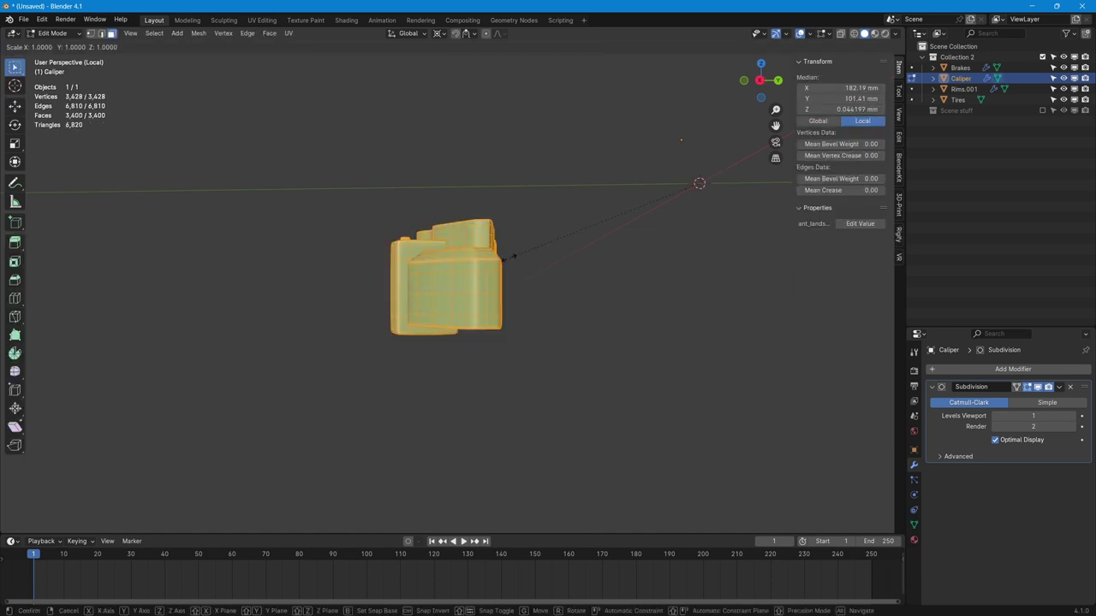
pyautogui.press('z')
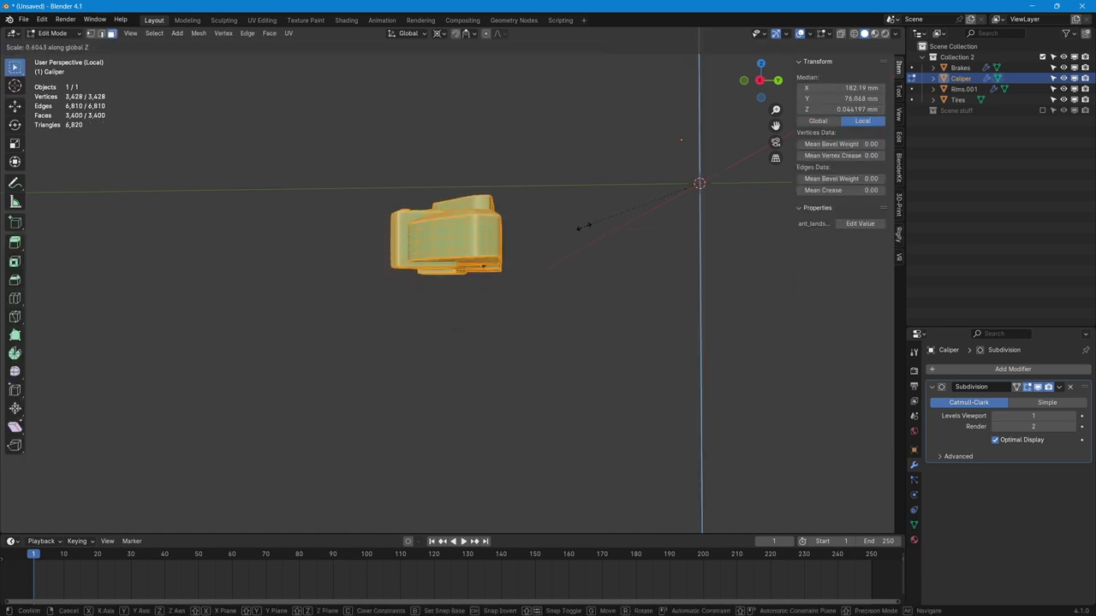
pyautogui.click(615, 215)
pyautogui.moveTo(617, 214); pyautogui.dragTo(454, 389, button='middle')
pyautogui.press('Tab')
# Preview the Caliper at subdivision level 2, then set it back to level 1
pyautogui.scroll(6, 591, 294)
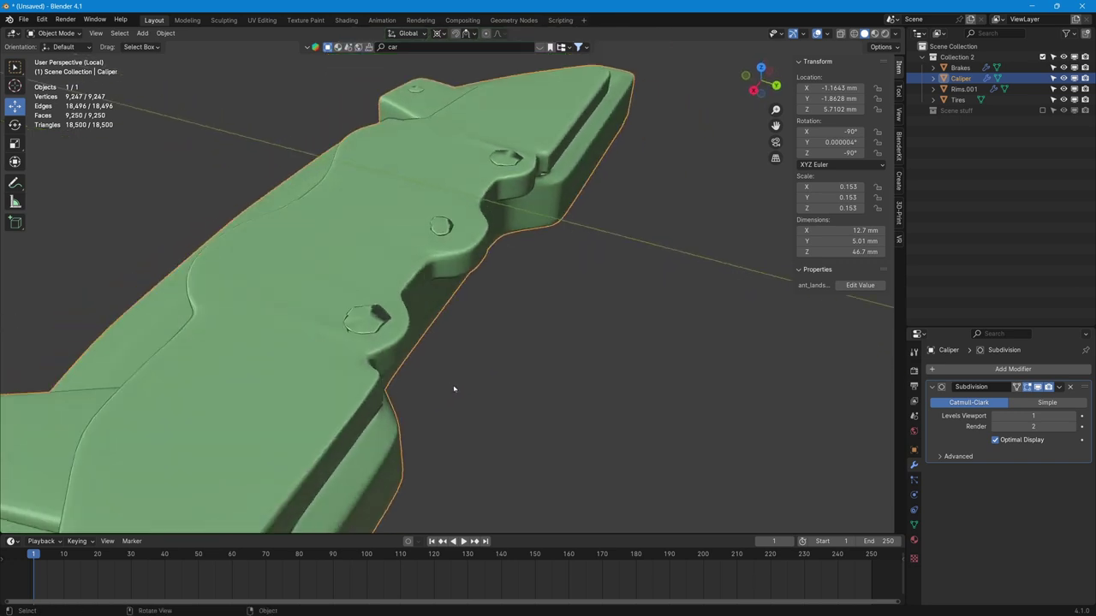
pyautogui.hotkey('ctrl', '2')
pyautogui.press('Tab')
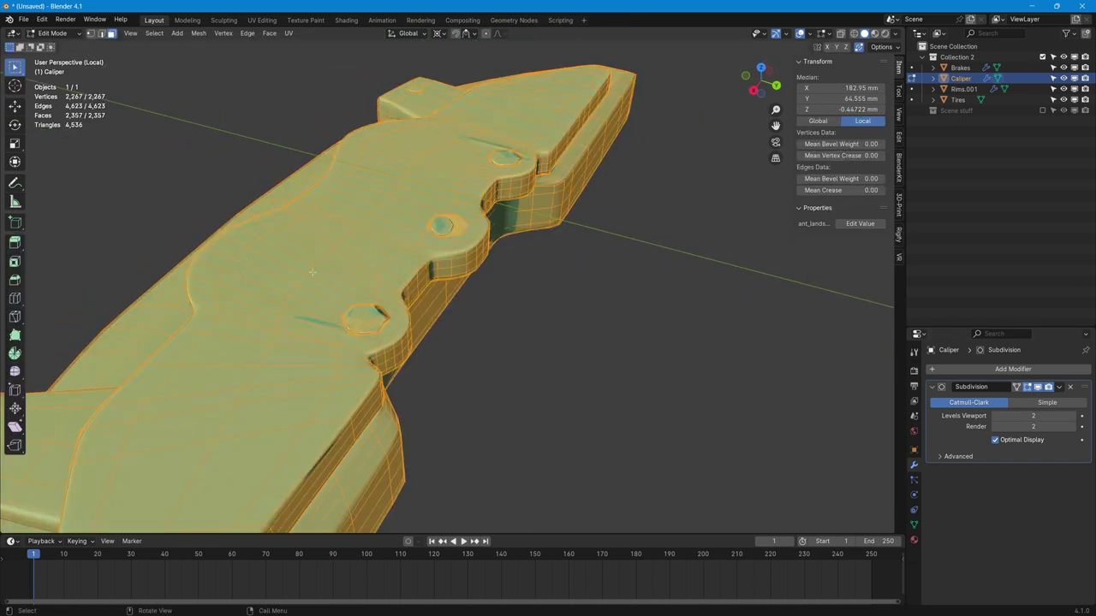
pyautogui.moveTo(326, 291); pyautogui.dragTo(272, 262, button='middle')
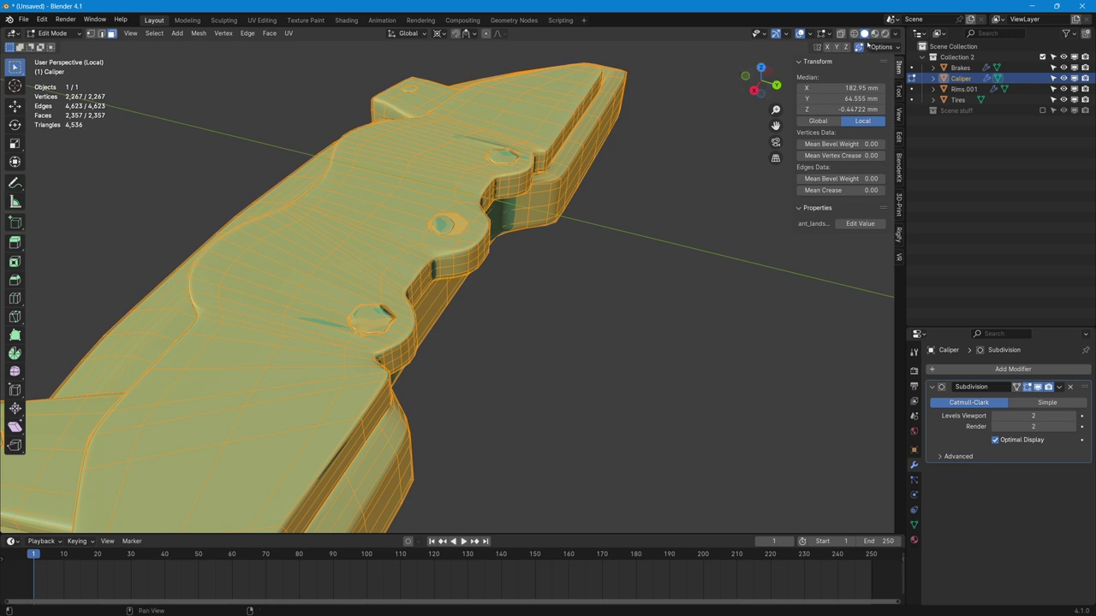
pyautogui.press('Tab')
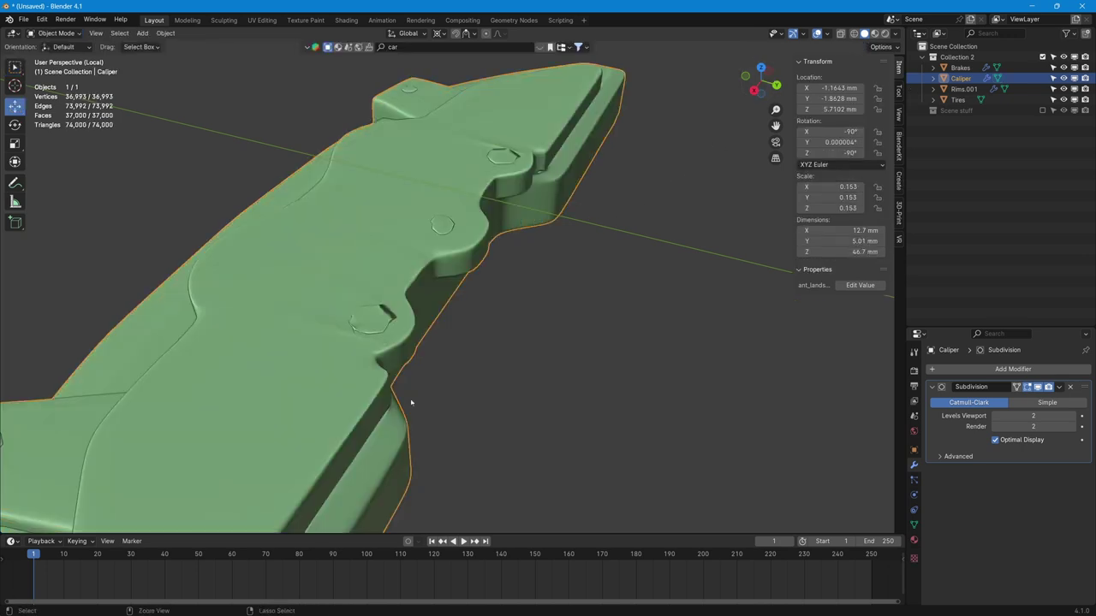
pyautogui.hotkey('ctrl', '1')
pyautogui.press('Tab')
pyautogui.moveTo(409, 392); pyautogui.dragTo(589, 223, button='middle')
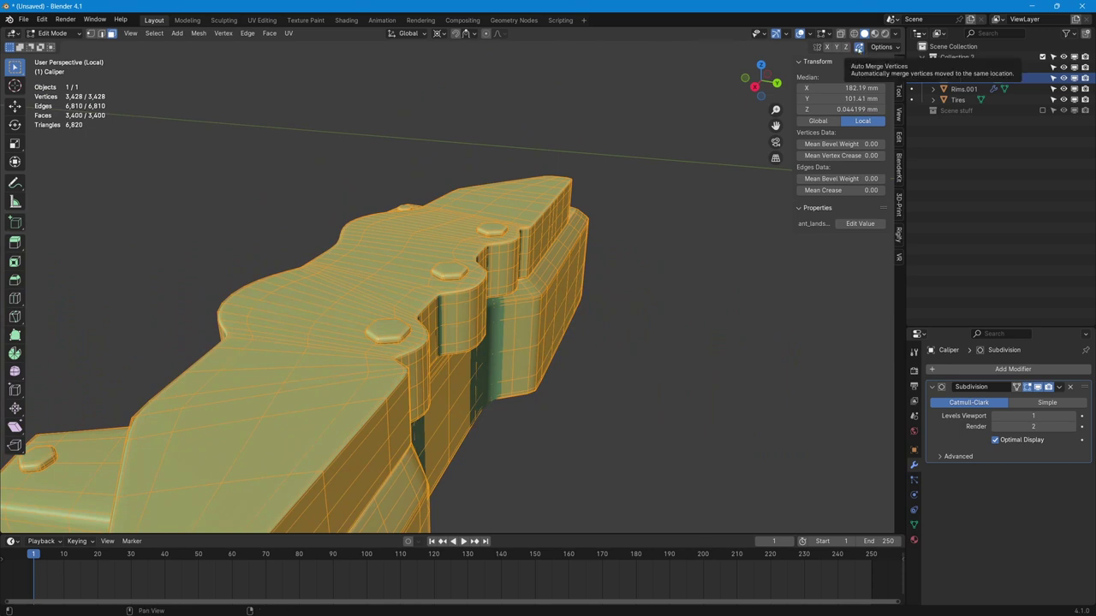
# Disable Auto Merge, rescale the Caliper along Z to 0.382 in side view, and exit Local View
pyautogui.click(859, 47)
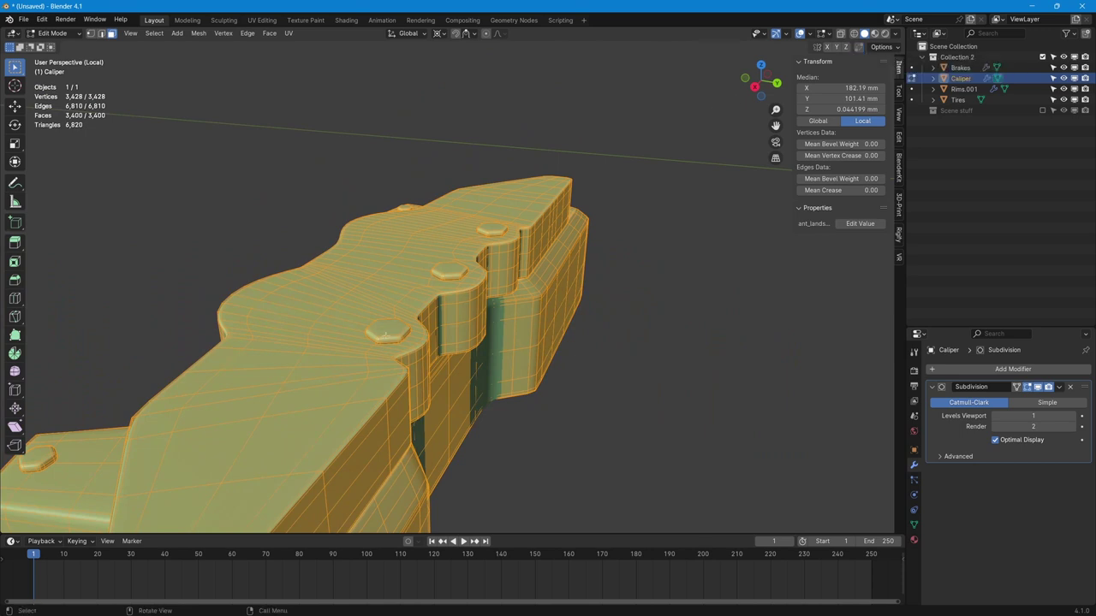
pyautogui.click(754, 86)
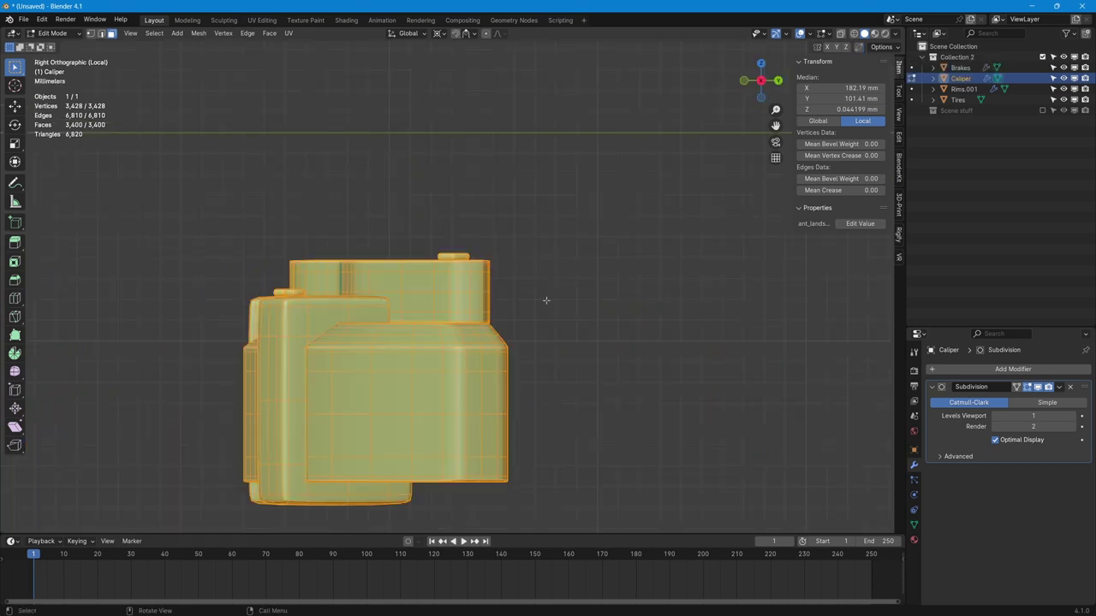
pyautogui.press('s')
pyautogui.press('z')
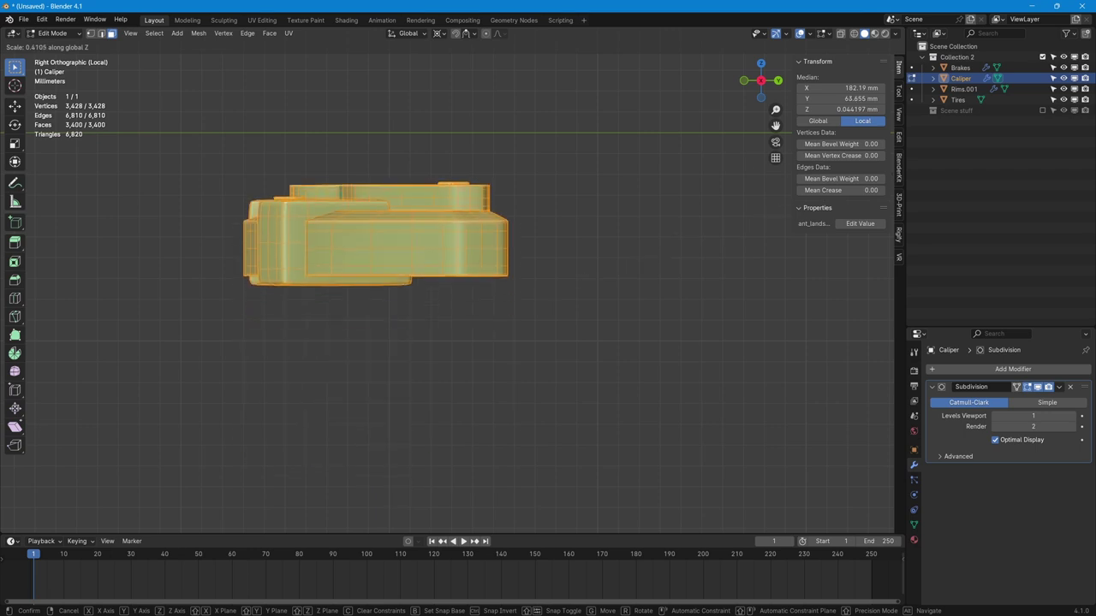
pyautogui.press('Return')
pyautogui.moveTo(530, 257); pyautogui.dragTo(541, 277, button='middle')
pyautogui.press('Tab')
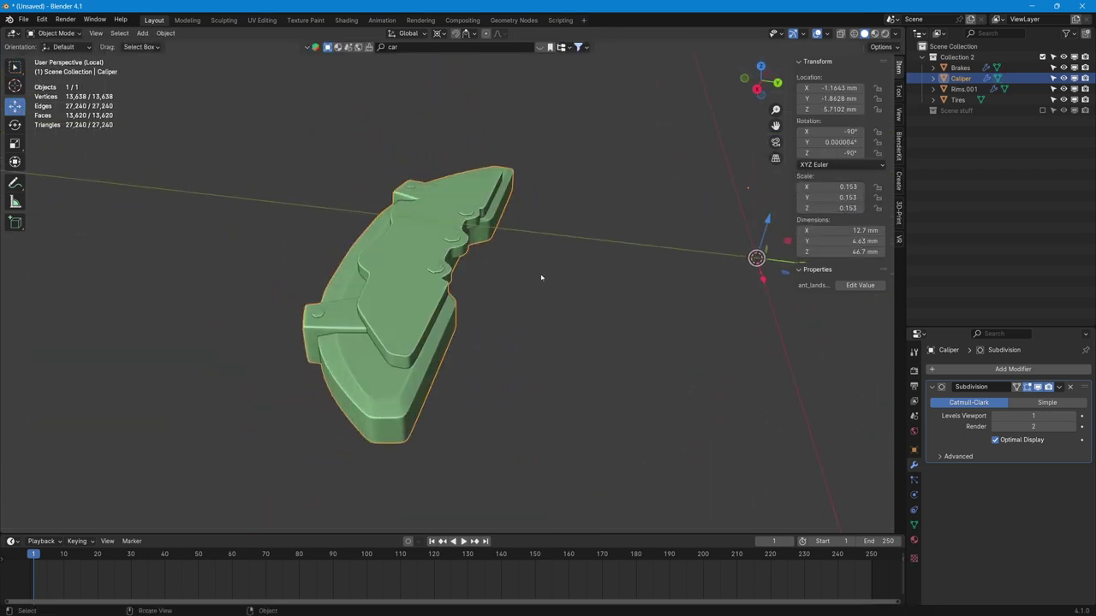
pyautogui.press('KP_Divide')
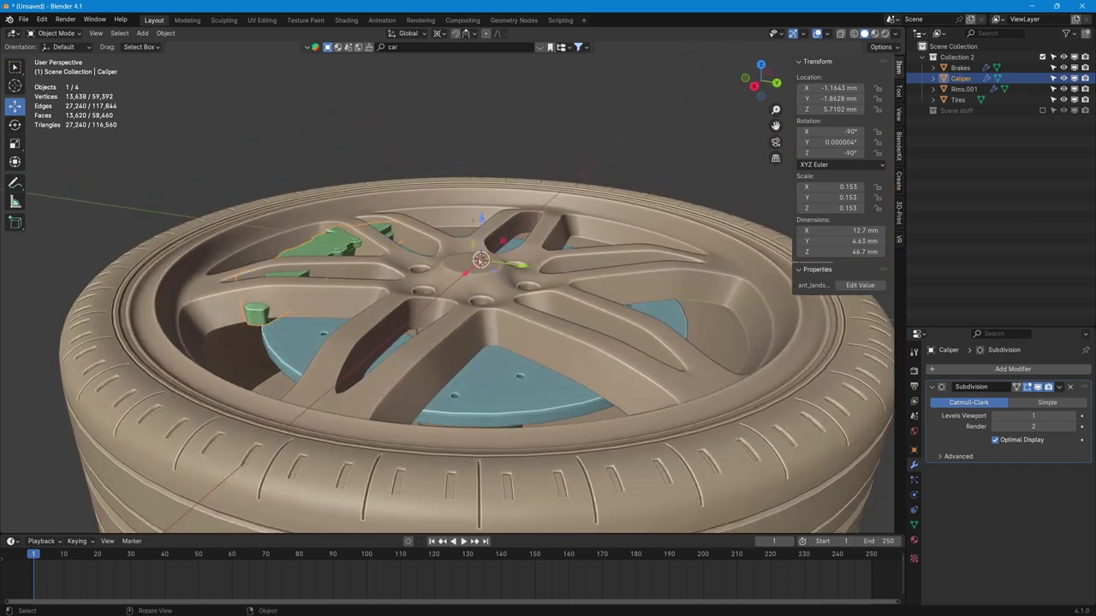
# Lower the Caliper about 2.5 mm along Z to Location Z 2.7503 mm
pyautogui.moveTo(482, 220); pyautogui.dragTo(463, 238)
pyautogui.moveTo(463, 238); pyautogui.dragTo(391, 316, button='middle')
pyautogui.scroll(6, 428, 291)
pyautogui.scroll(-4, 391, 316)
# Hide the Rims.001 rim to expose the brake disc and reselect the Caliper
pyautogui.click(341, 317)
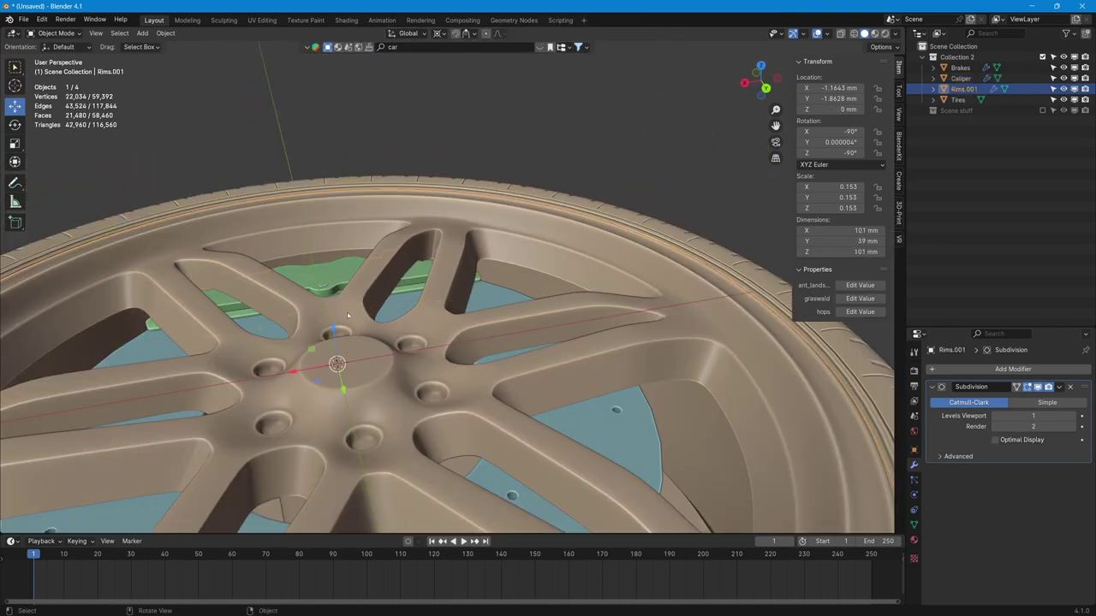
pyautogui.press('h')
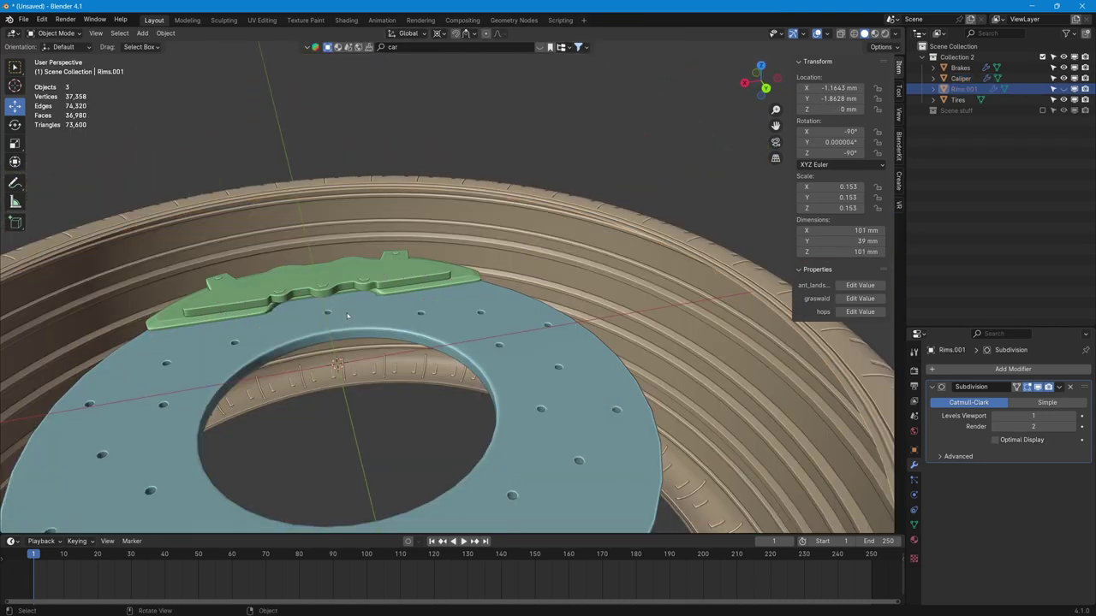
pyautogui.click(346, 310)
pyautogui.moveTo(346, 310); pyautogui.dragTo(416, 332, button='middle')
pyautogui.scroll(5, 342, 300)
pyautogui.scroll(-5, 343, 299)
pyautogui.scroll(2, 341, 297)
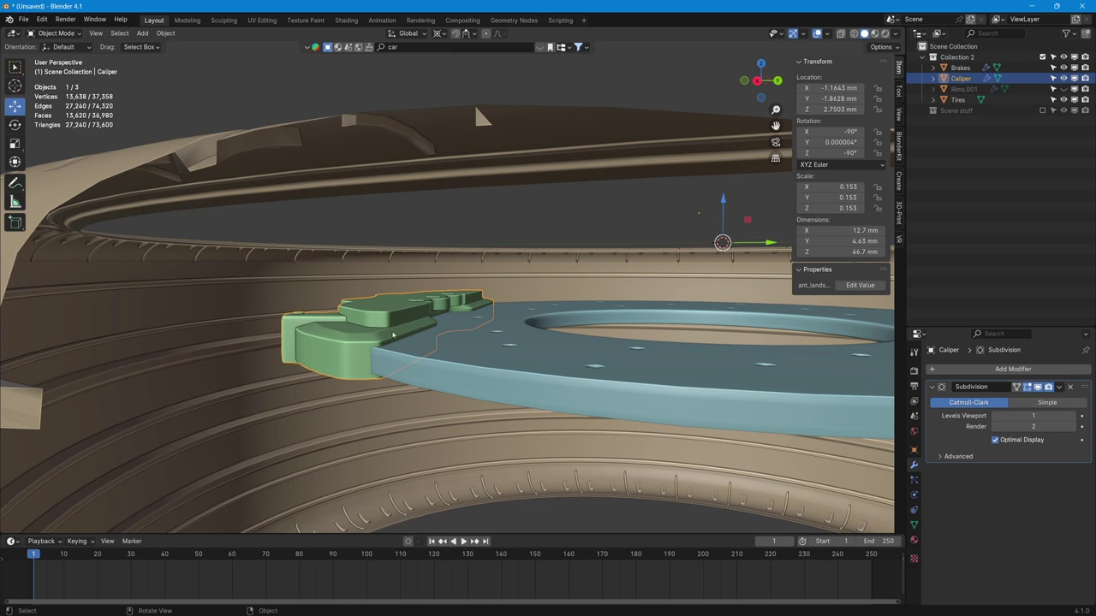
# Raise the Caliper along Z to about 3.6256 mm so it sits alongside the disc edge
pyautogui.click(531, 336)
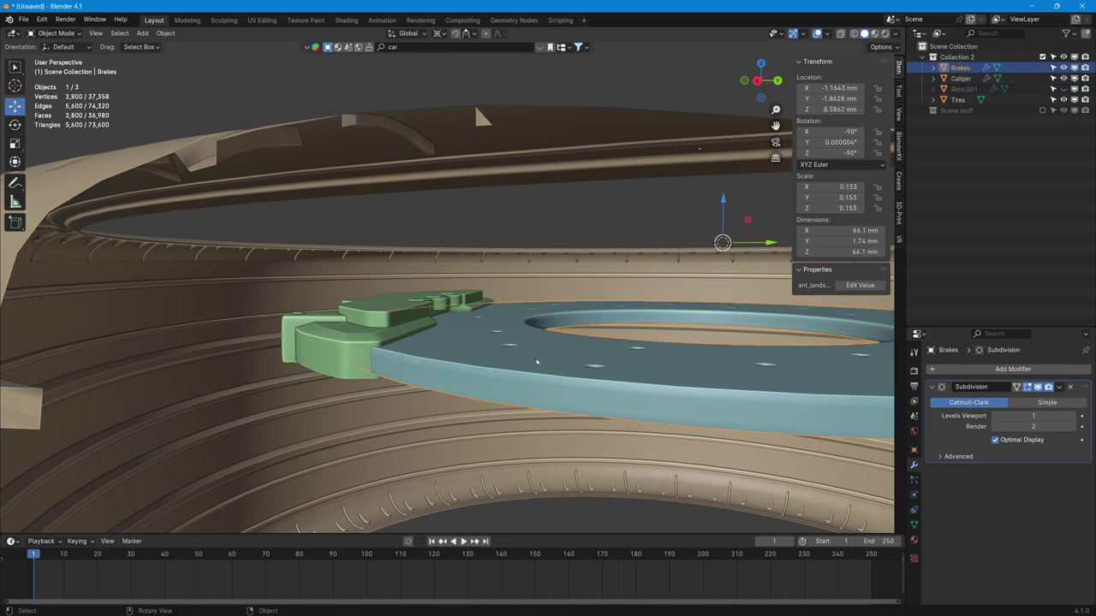
pyautogui.moveTo(531, 335); pyautogui.dragTo(481, 373, button='middle')
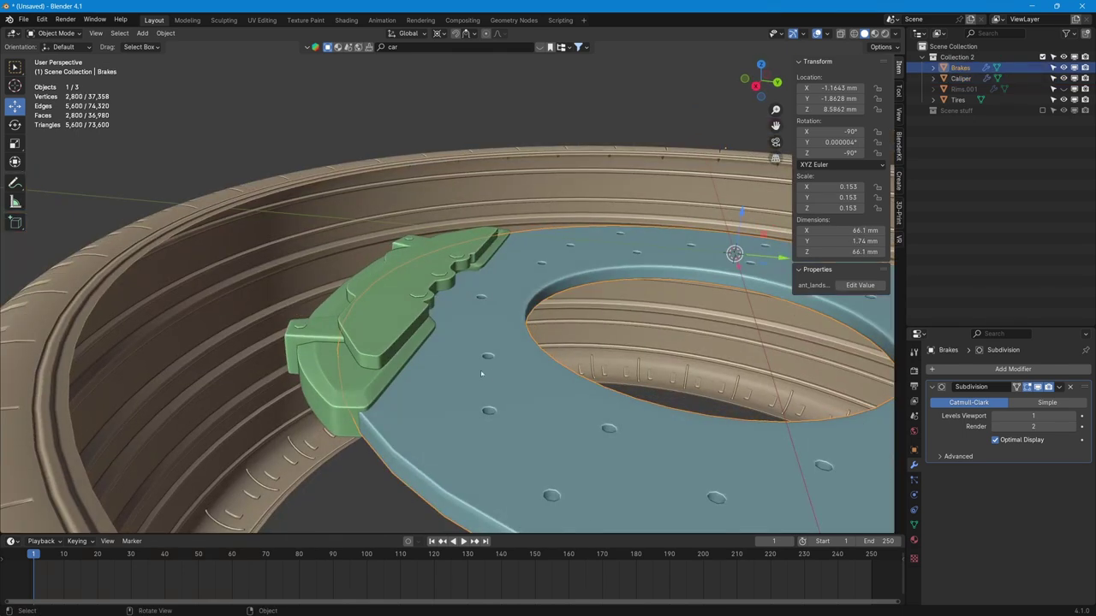
pyautogui.click(397, 313)
pyautogui.moveTo(397, 313); pyautogui.dragTo(398, 272, button='middle')
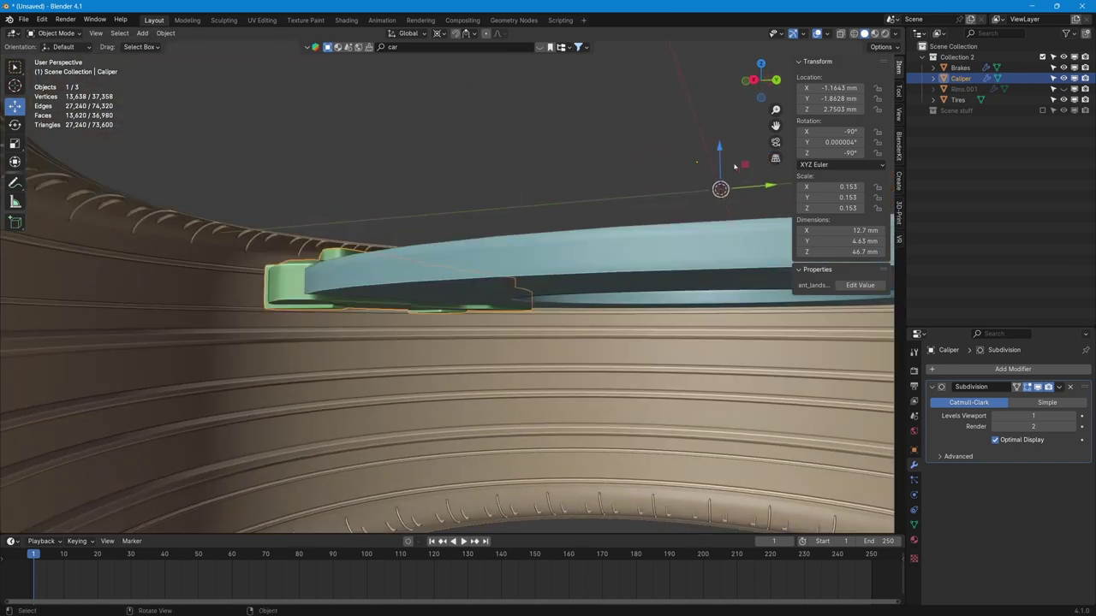
pyautogui.moveTo(716, 151); pyautogui.dragTo(717, 130)
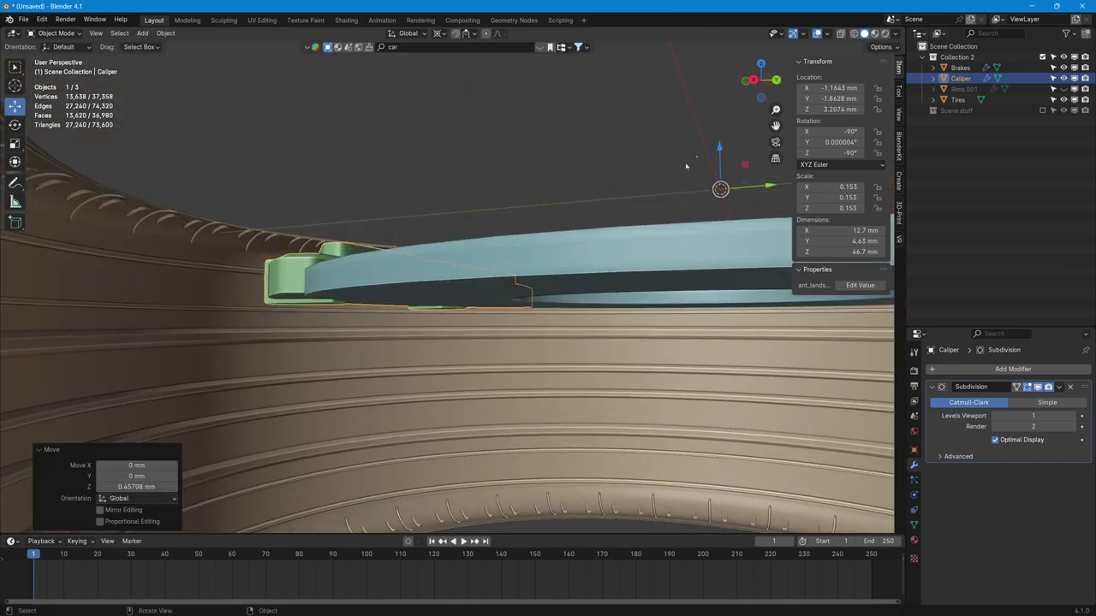
pyautogui.moveTo(717, 130); pyautogui.dragTo(368, 253, button='middle')
pyautogui.moveTo(700, 205); pyautogui.dragTo(701, 194)
pyautogui.moveTo(700, 193); pyautogui.dragTo(449, 323, button='middle')
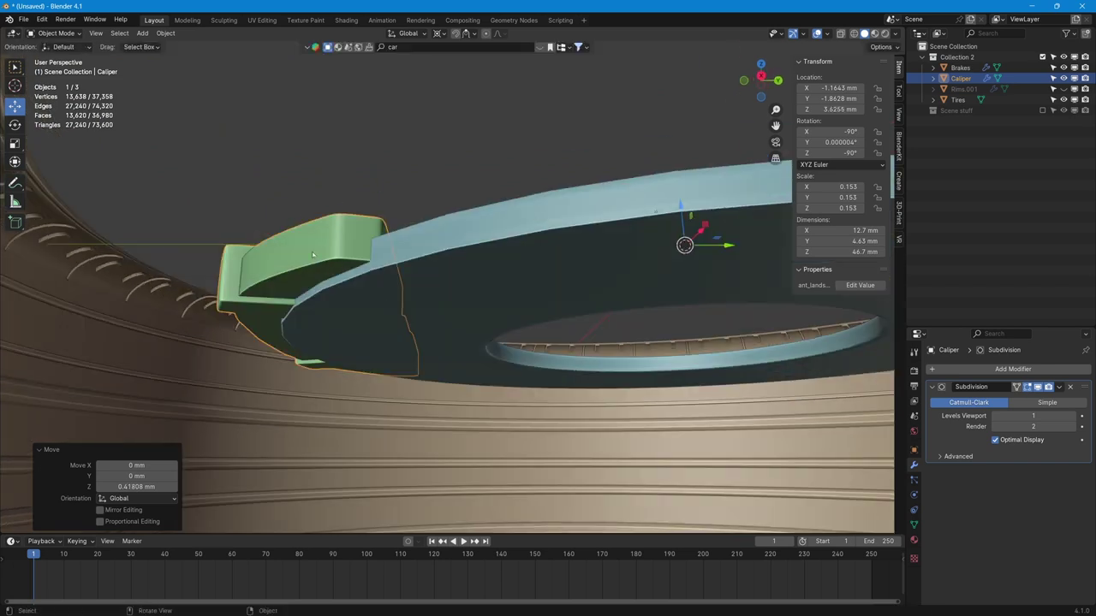
# Add a Boolean modifier to the Caliper and raise its subdivision preview to level 3
pyautogui.hotkey('shift', 'a')
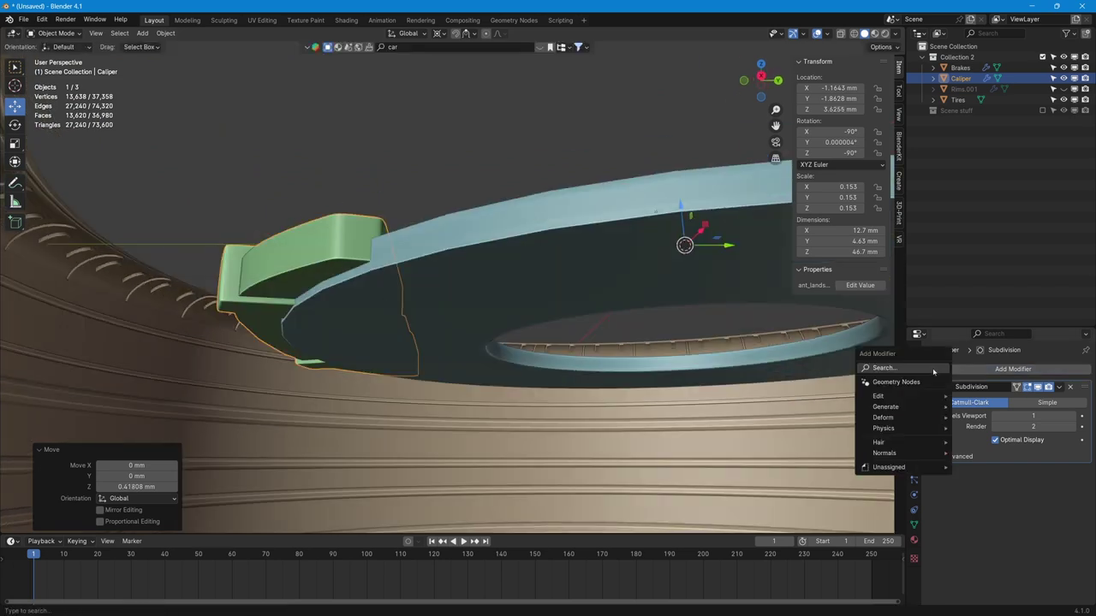
pyautogui.moveTo(888, 409)
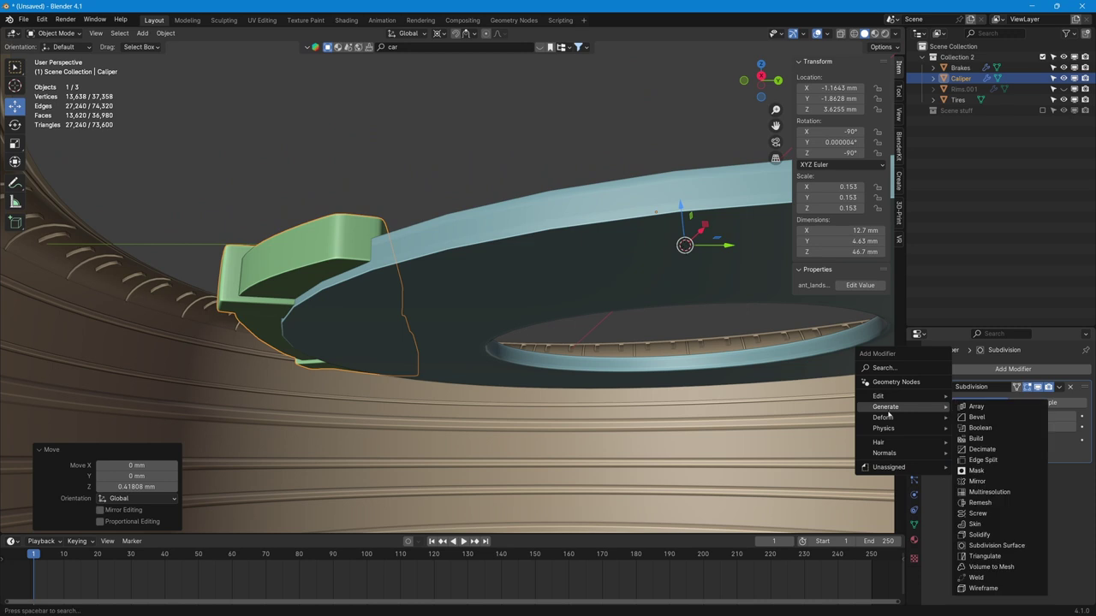
pyautogui.click(977, 428)
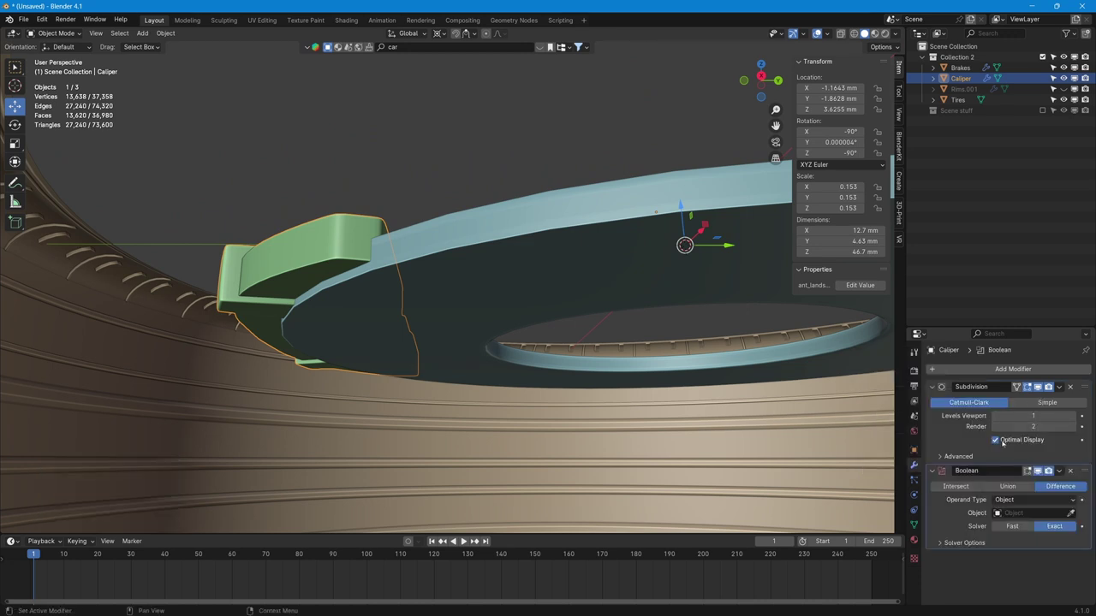
pyautogui.click(1072, 417)
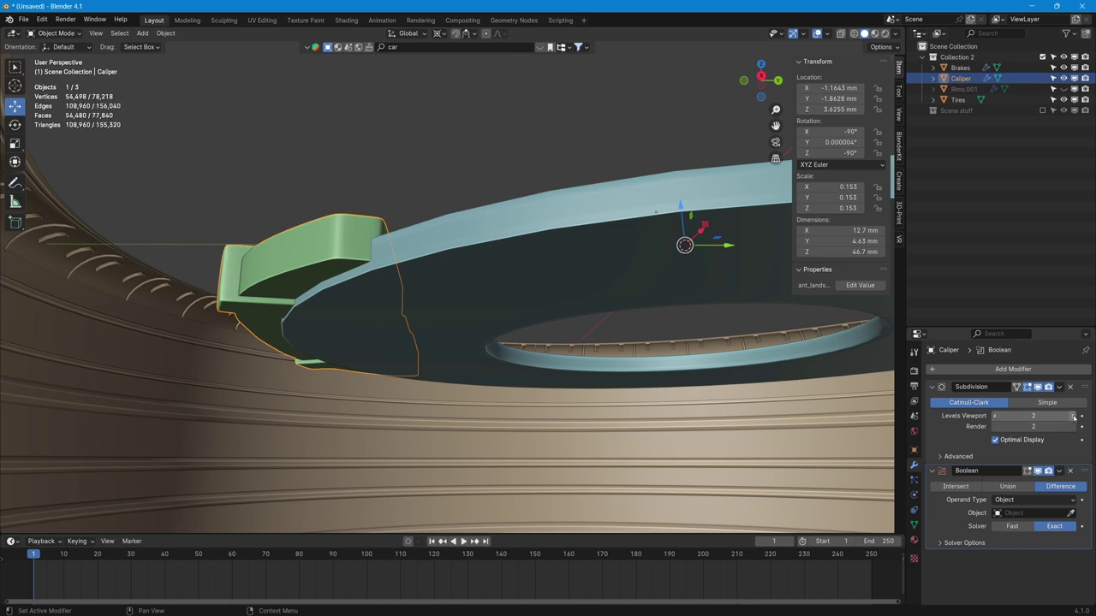
pyautogui.click(1072, 417)
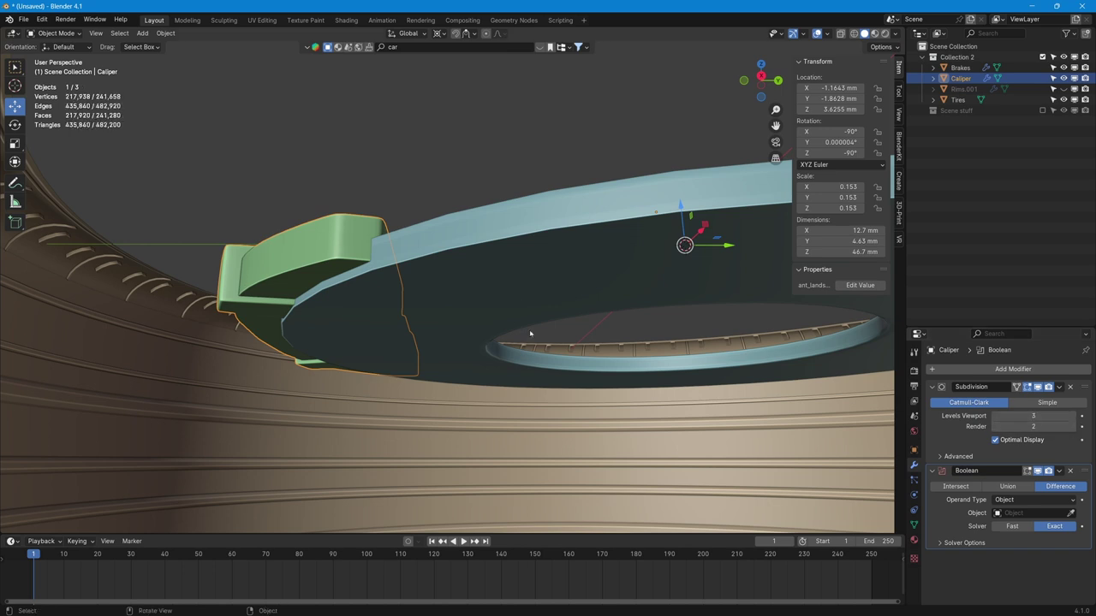
# Set the Brakes disc's viewport subdivision to 3 and make it the Caliper Boolean's cutter
pyautogui.click(512, 297)
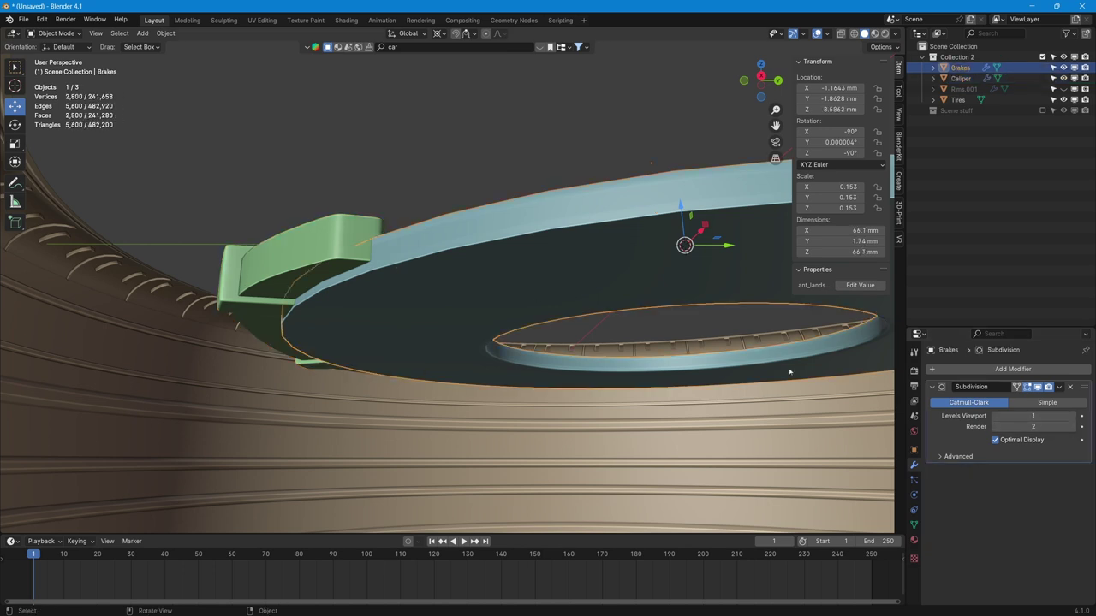
pyautogui.click(1073, 416)
pyautogui.click(1073, 416)
pyautogui.click(298, 254)
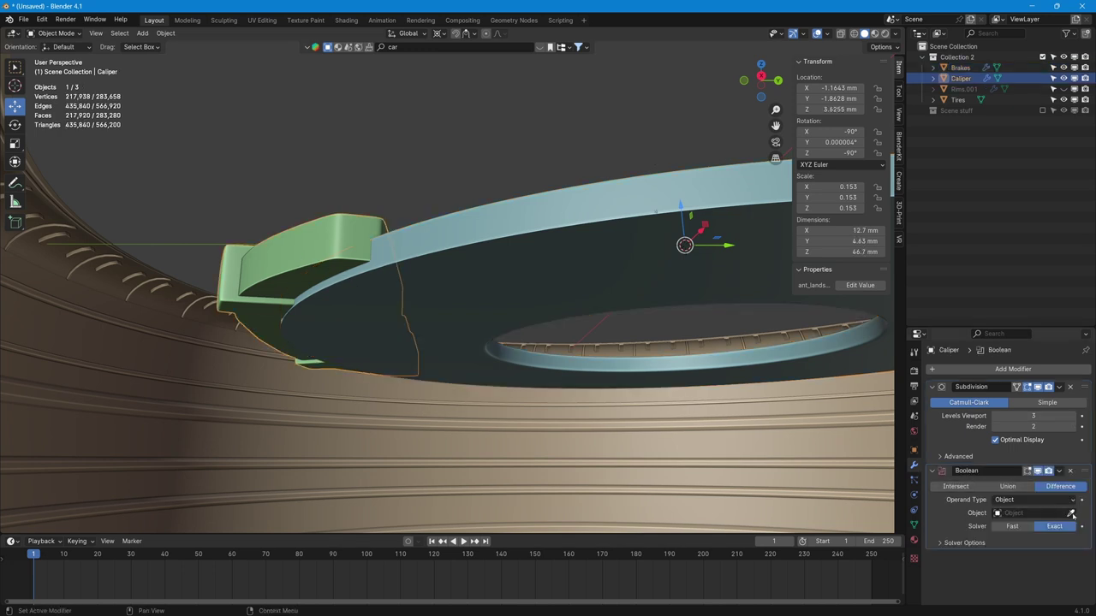
pyautogui.click(1070, 514)
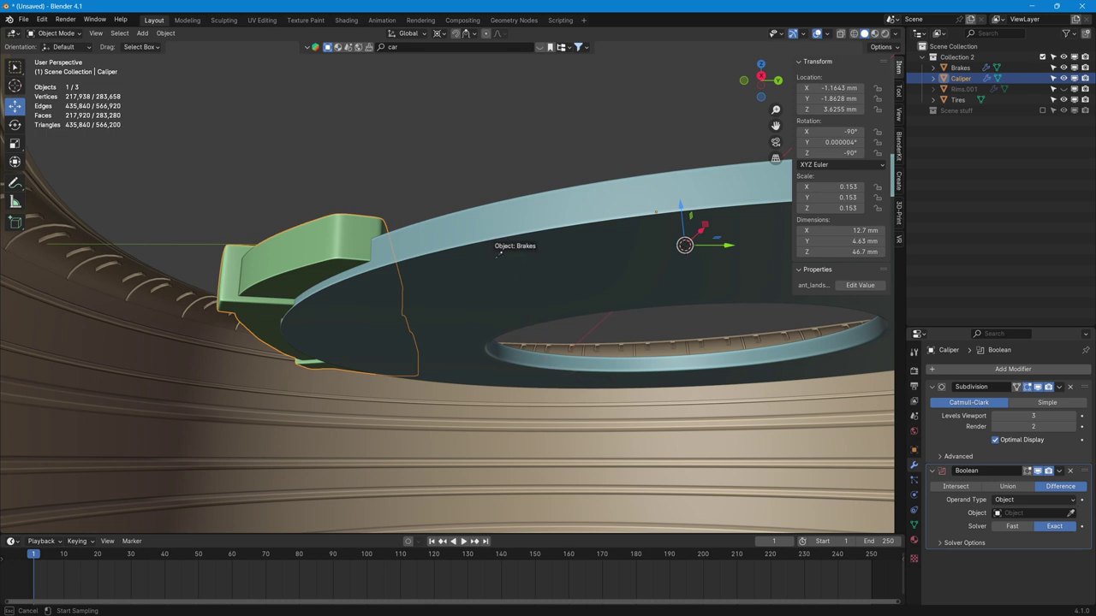
pyautogui.click(505, 250)
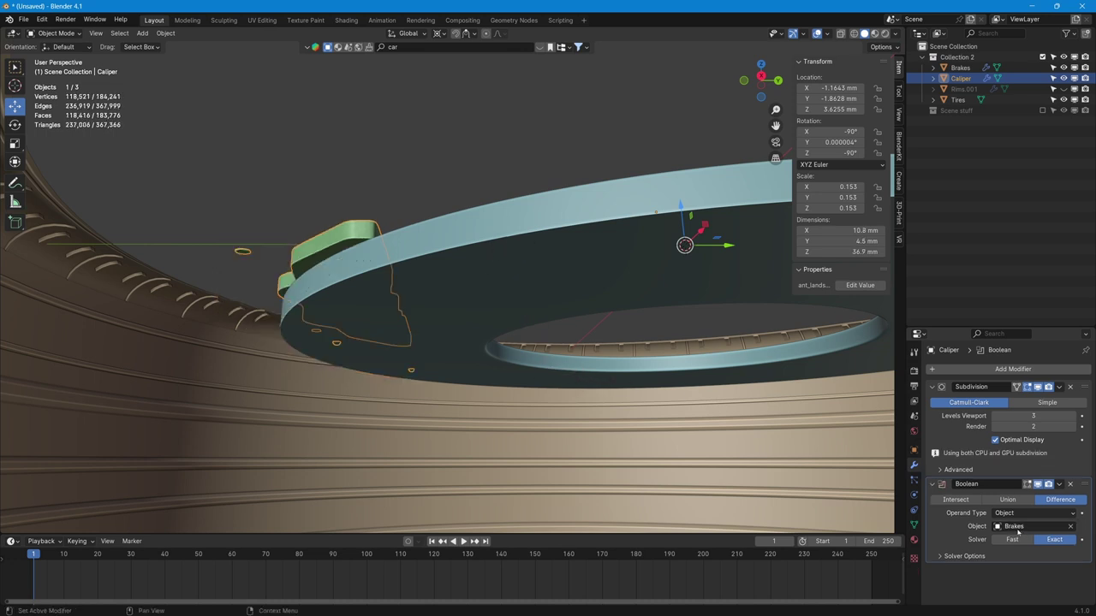
# Clear Brakes from the Caliper Boolean's Object field, restoring the uncut caliper
pyautogui.moveTo(458, 349)
pyautogui.mouseDown(button='middle')
pyautogui.moveTo(426, 373)
pyautogui.moveTo(462, 351)
pyautogui.mouseUp(button='middle')
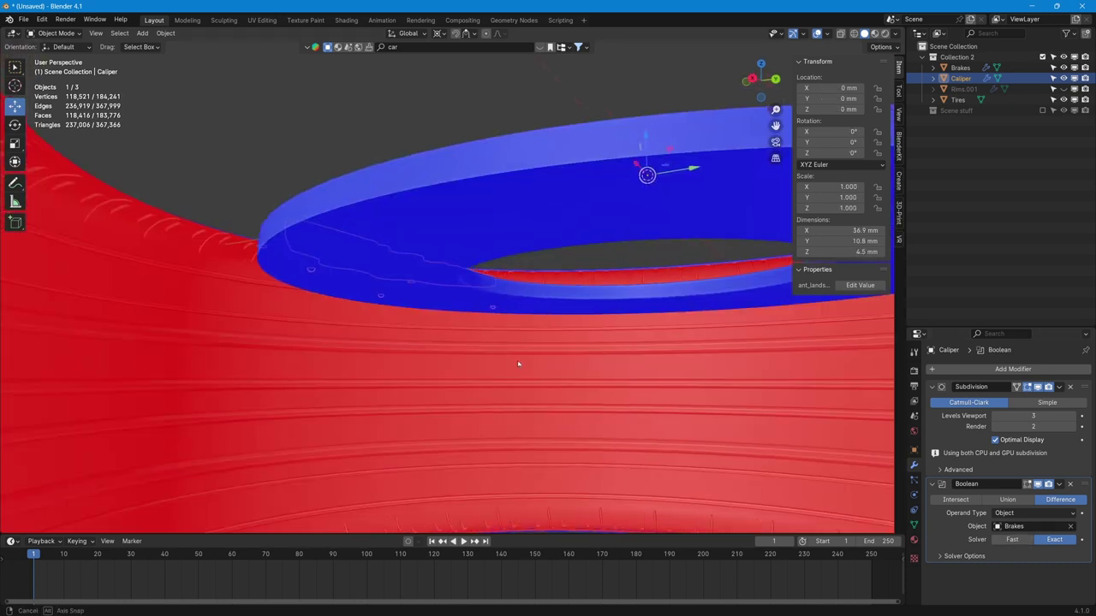
pyautogui.moveTo(521, 362); pyautogui.dragTo(524, 385, button='middle')
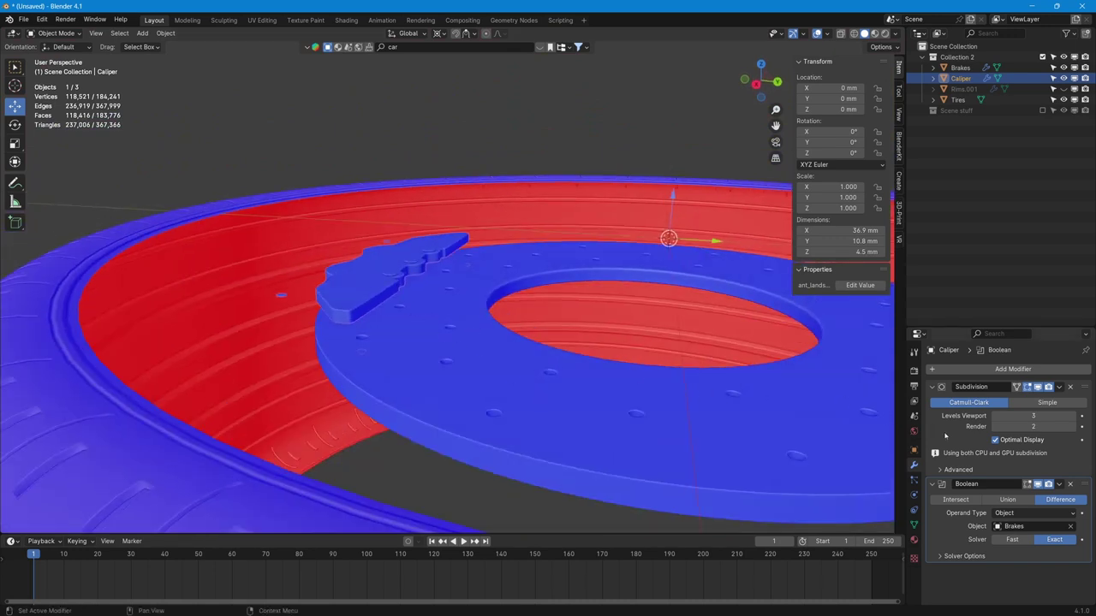
pyautogui.click(1070, 526)
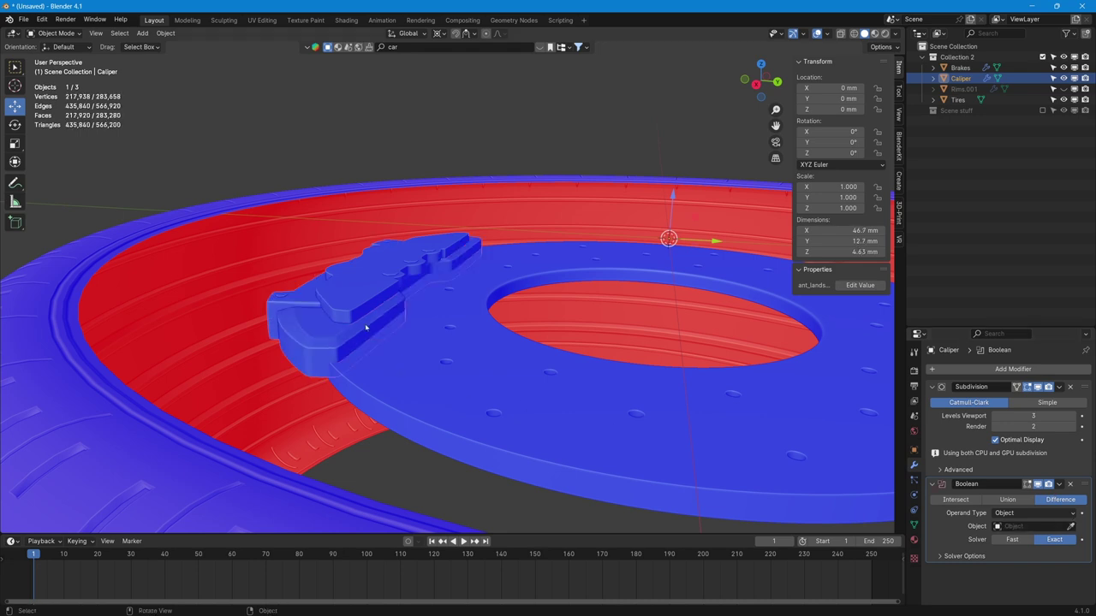
pyautogui.moveTo(315, 314); pyautogui.dragTo(347, 334, button='middle')
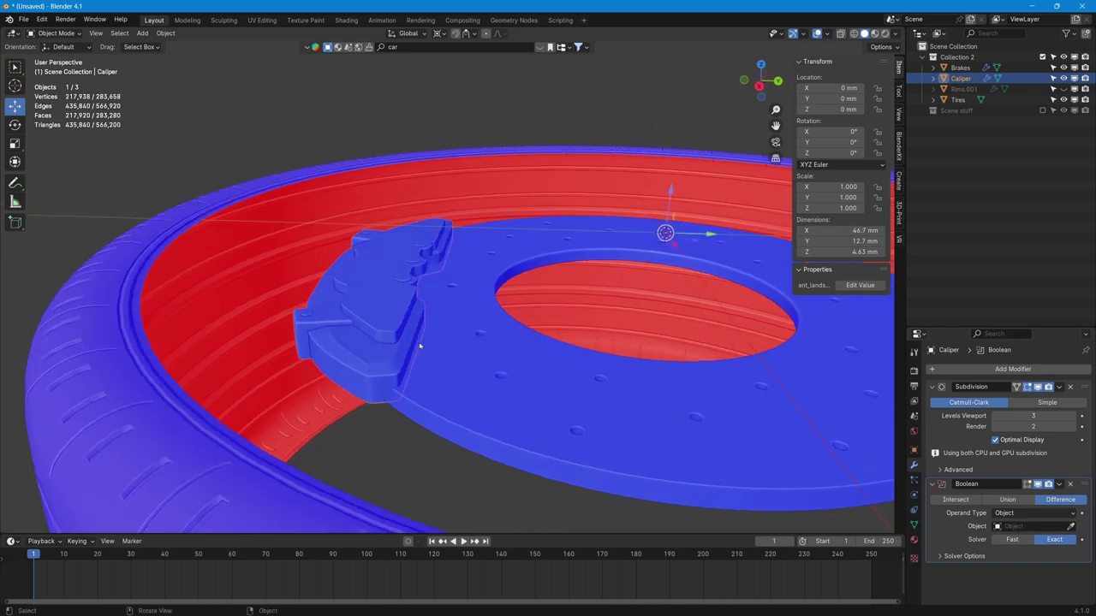
# Enter Edit Mode on the caliper and select a connected part with L
pyautogui.press('Tab')
pyautogui.moveTo(417, 345); pyautogui.dragTo(336, 252, button='middle')
pyautogui.press('l')
pyautogui.press('l')
pyautogui.scroll(5, 335, 252)
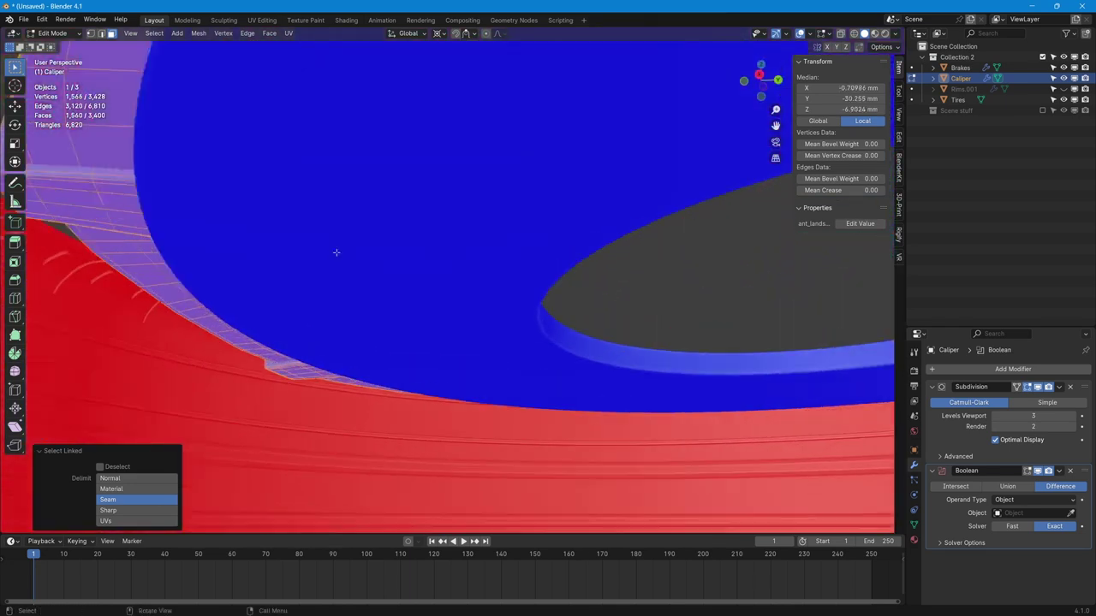
# Select both bracket blocks with L and separate them into their own object, Caliper.001
pyautogui.press('KP_Decimal')
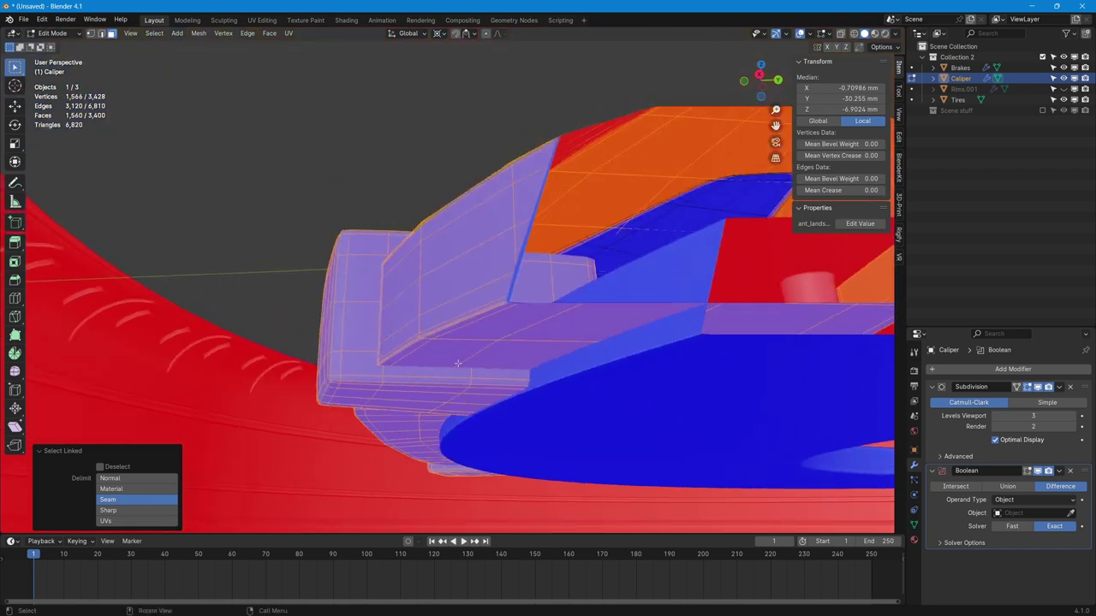
pyautogui.moveTo(458, 364); pyautogui.dragTo(432, 368, button='middle')
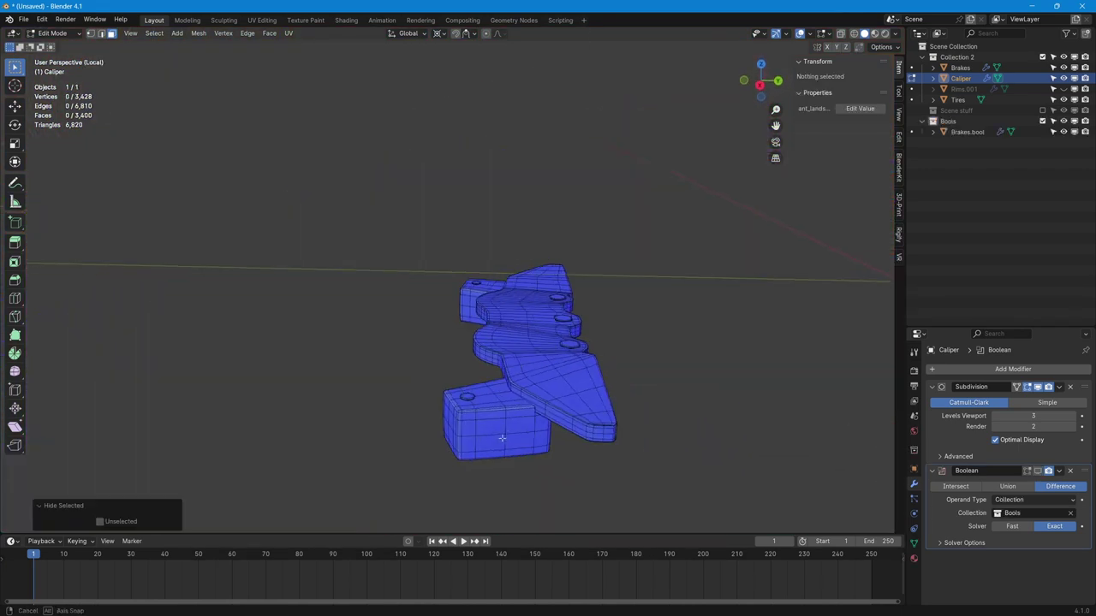
pyautogui.moveTo(502, 438); pyautogui.dragTo(468, 368, button='middle')
pyautogui.scroll(2, 468, 368)
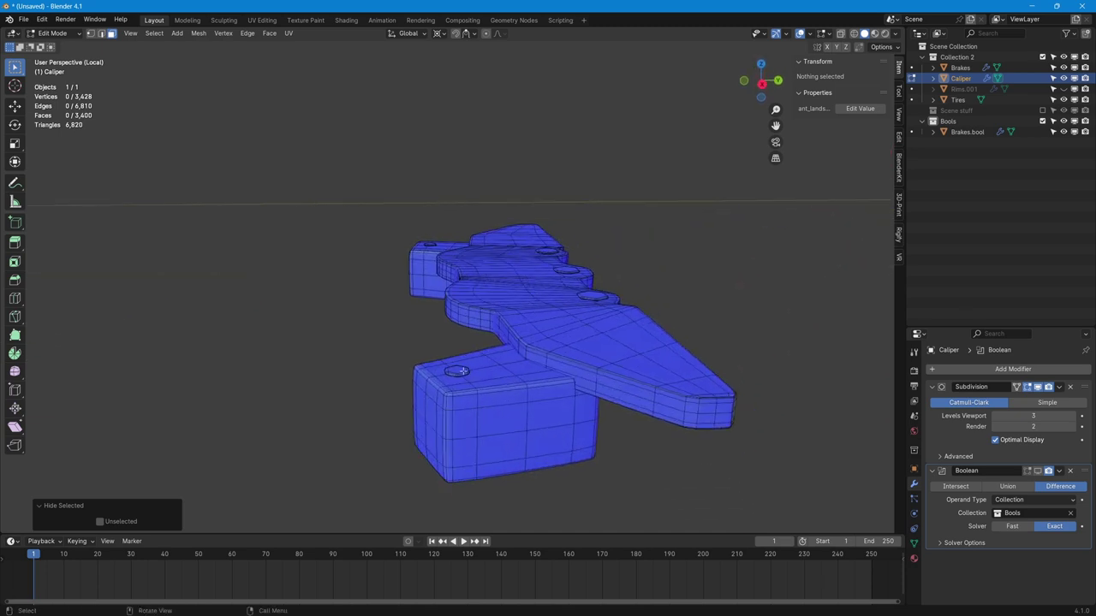
pyautogui.press('l')
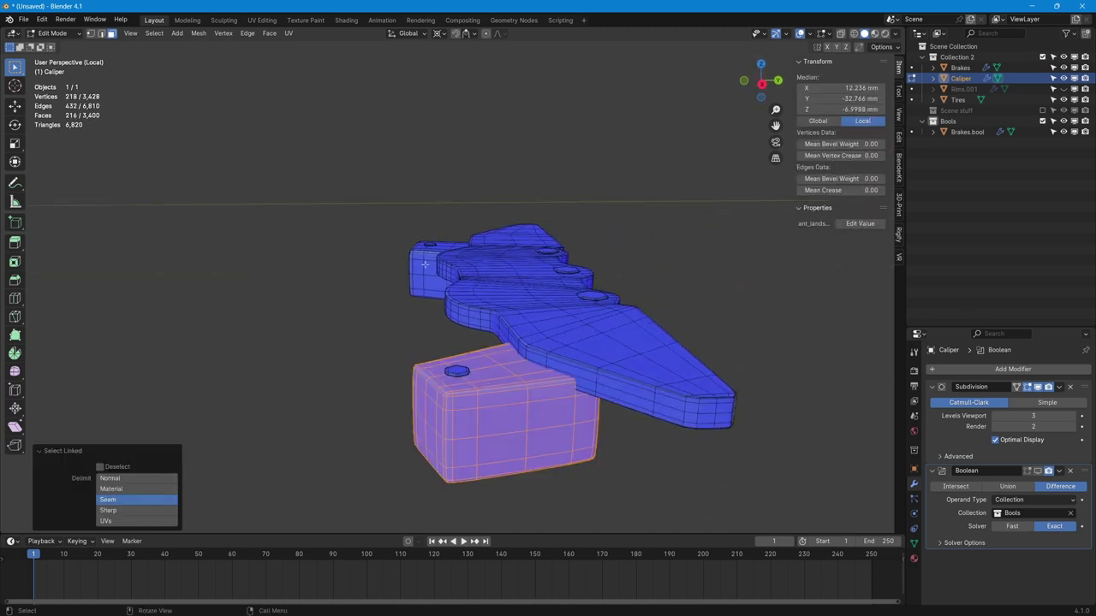
pyautogui.press('l')
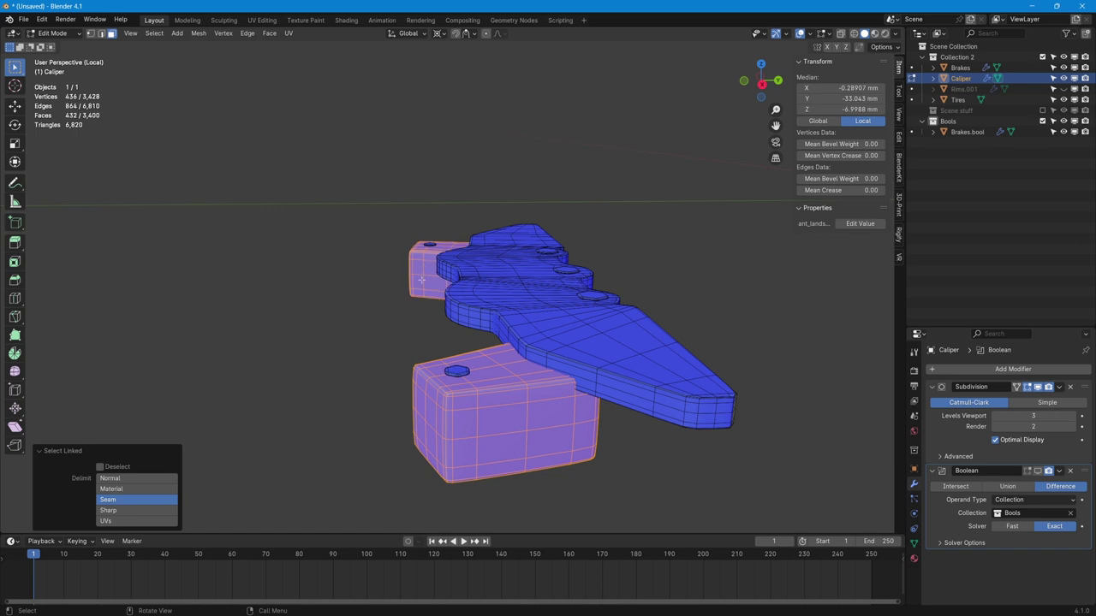
pyautogui.press('p')
pyautogui.click(427, 318)
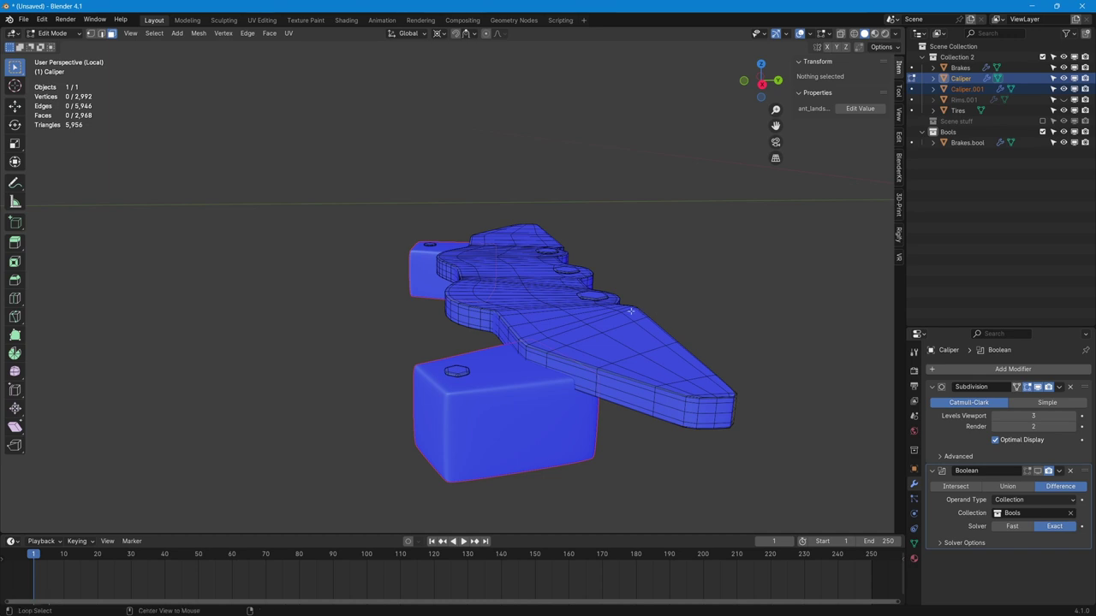
# Reveal the hidden caliper geometry with Alt+H and return to Object Mode
pyautogui.hotkey('alt', 'h')
pyautogui.moveTo(631, 312); pyautogui.dragTo(586, 362, button='middle')
pyautogui.moveTo(550, 356); pyautogui.dragTo(588, 384, button='middle')
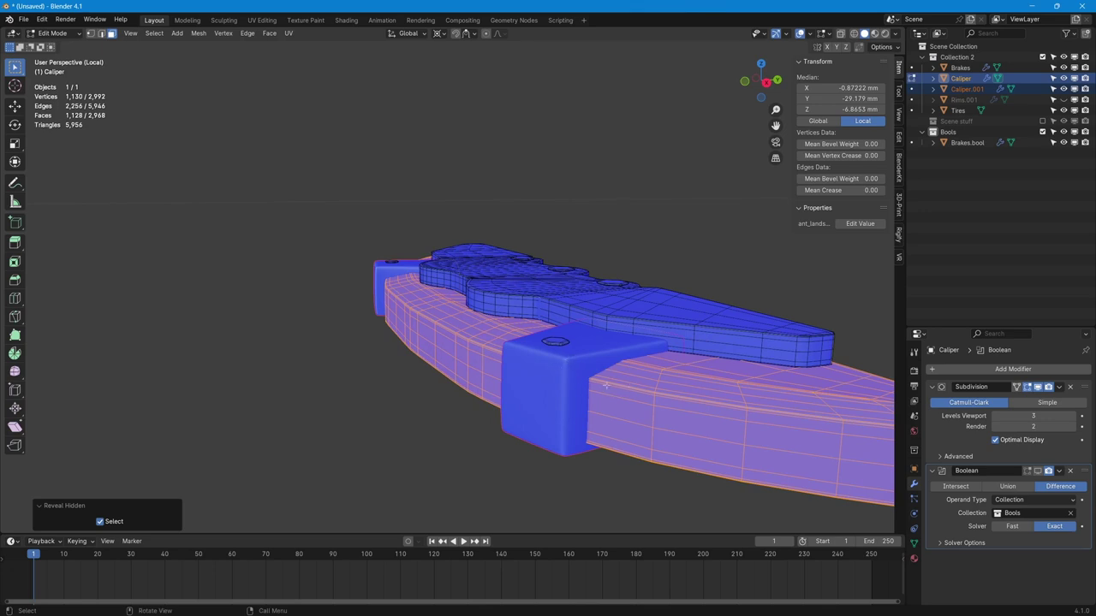
pyautogui.moveTo(605, 385); pyautogui.dragTo(562, 300, button='middle')
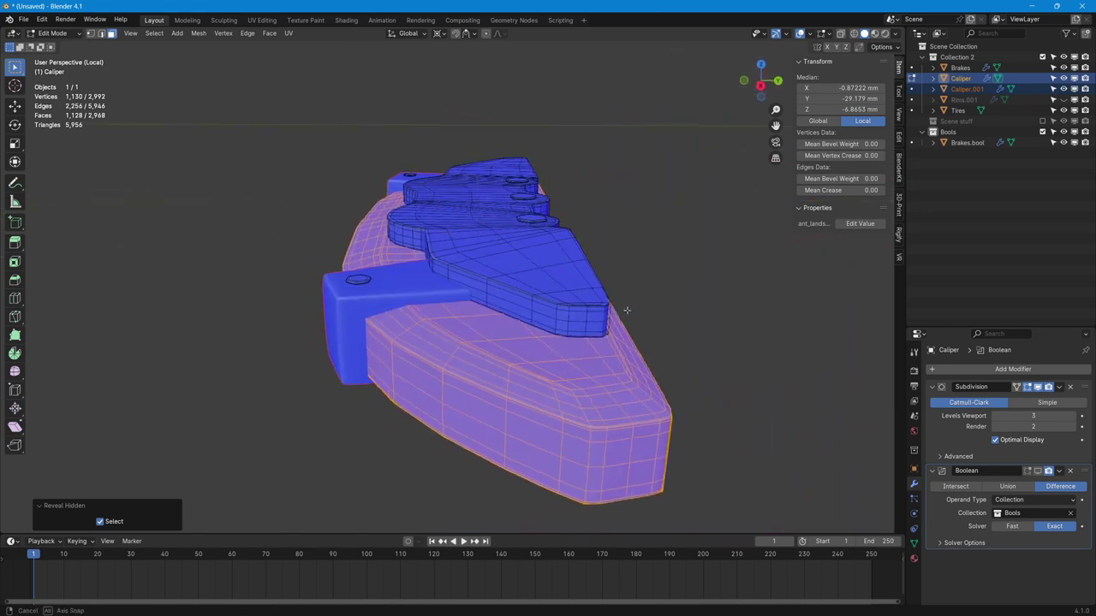
pyautogui.press('Tab')
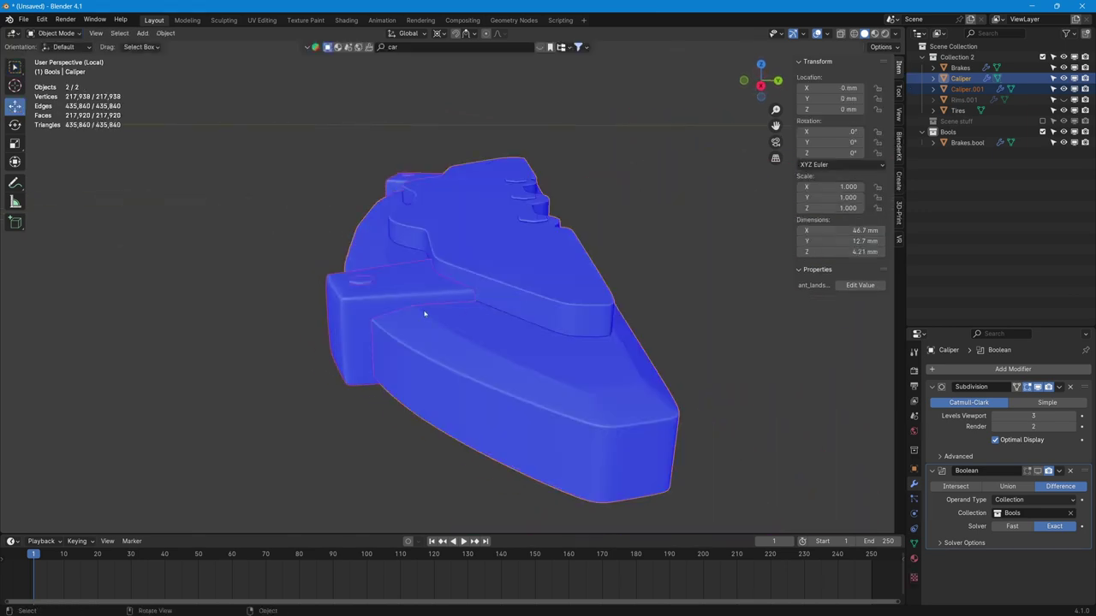
# Switch editing to the main Caliper and separate its top plate into its own object
pyautogui.click(409, 293)
pyautogui.moveTo(416, 303); pyautogui.dragTo(444, 297, button='middle')
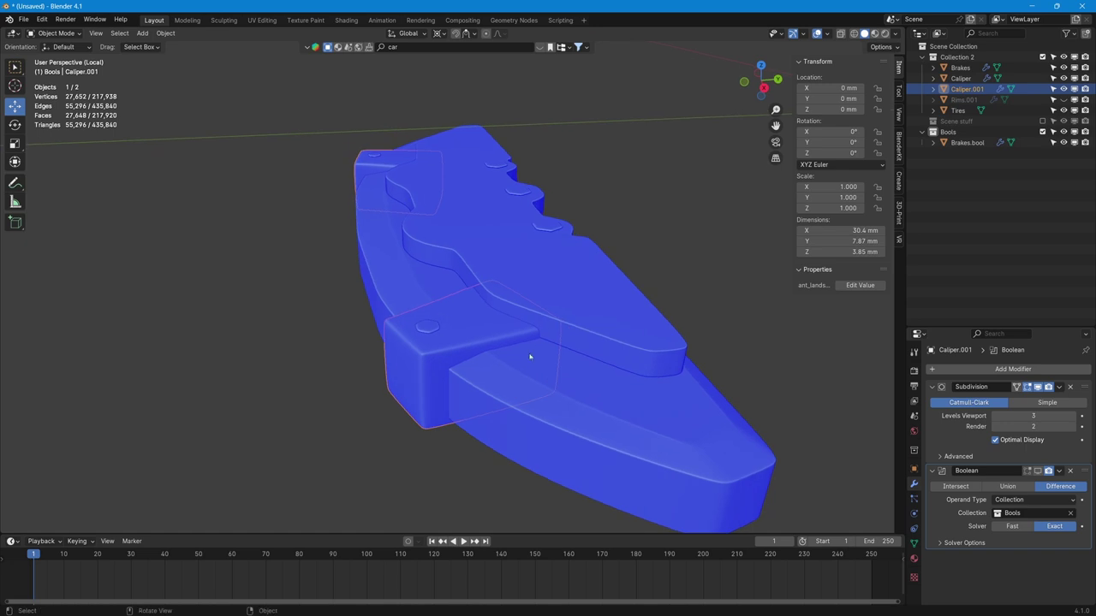
pyautogui.moveTo(539, 361)
pyautogui.mouseDown(button='middle')
pyautogui.moveTo(511, 357)
pyautogui.moveTo(528, 357)
pyautogui.mouseUp(button='middle')
pyautogui.press('Tab')
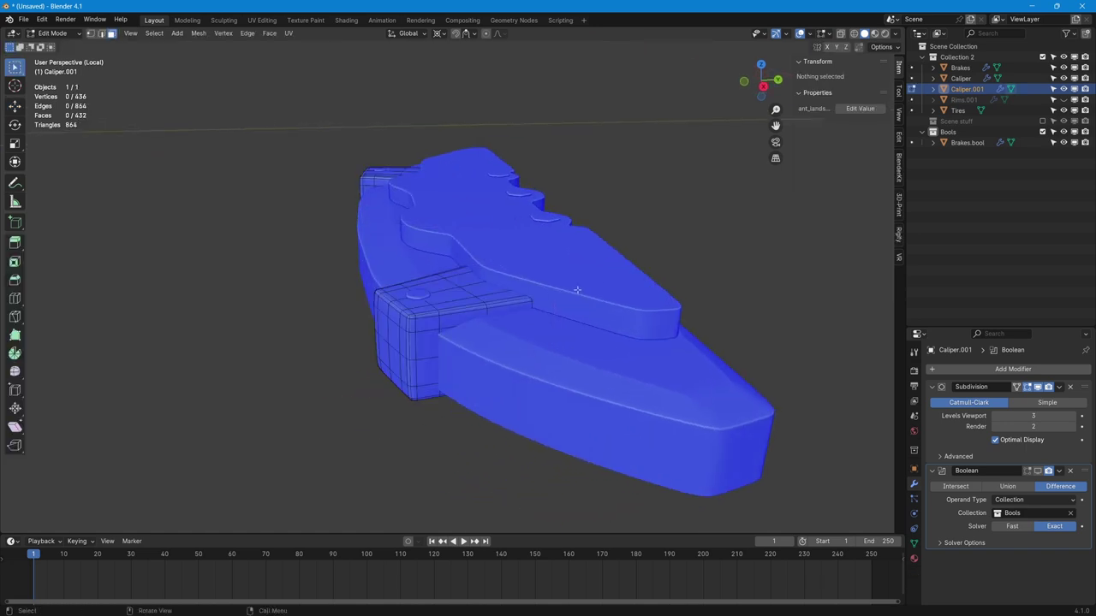
pyautogui.hotkey('alt', 'q')
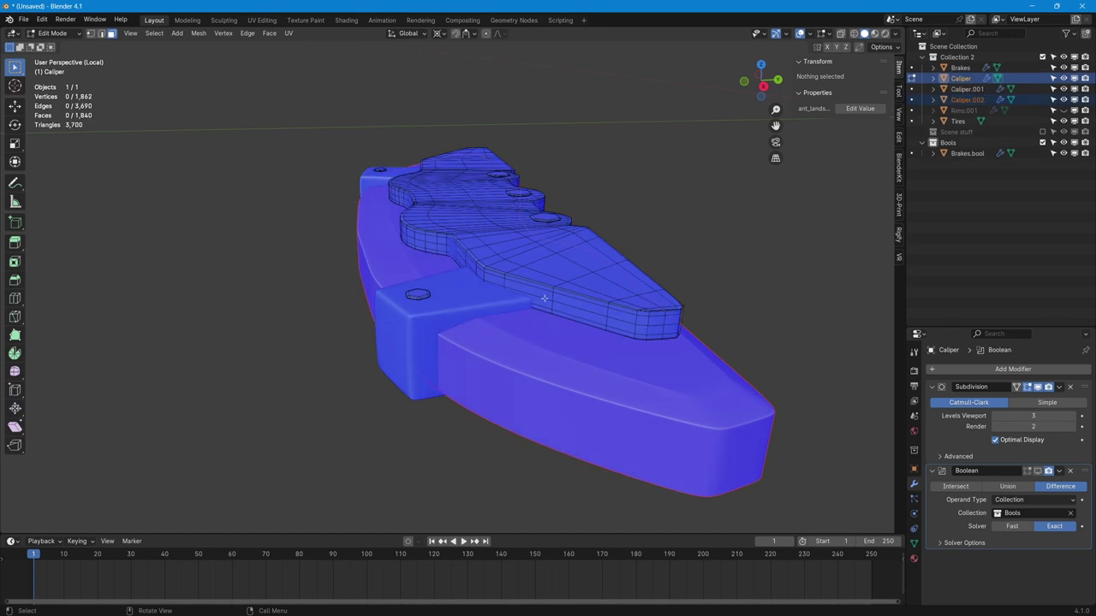
pyautogui.press('a')
pyautogui.press('p')
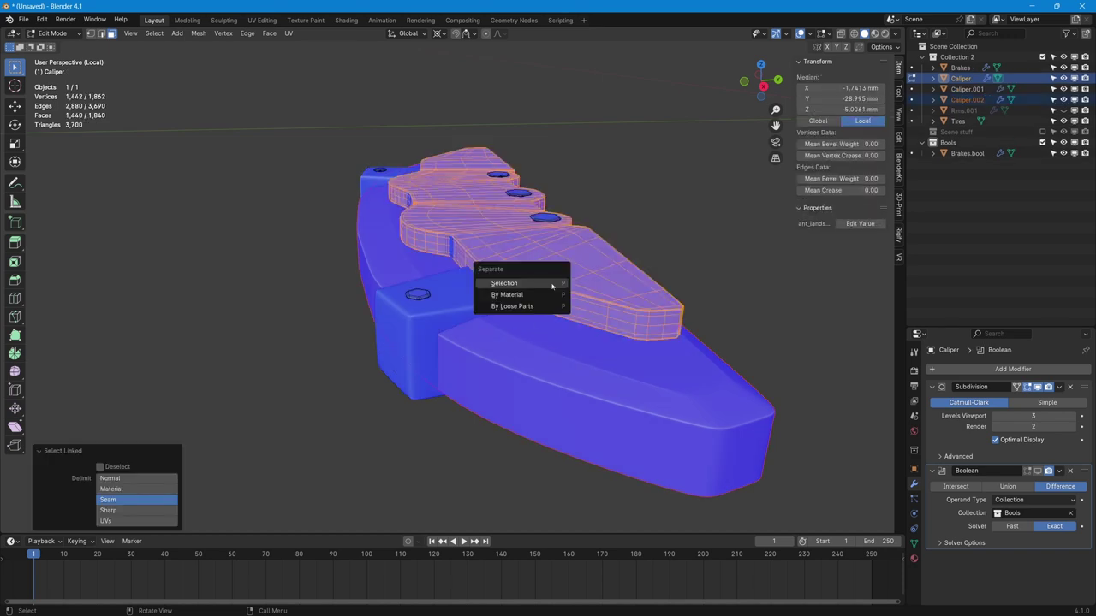
pyautogui.click(552, 283)
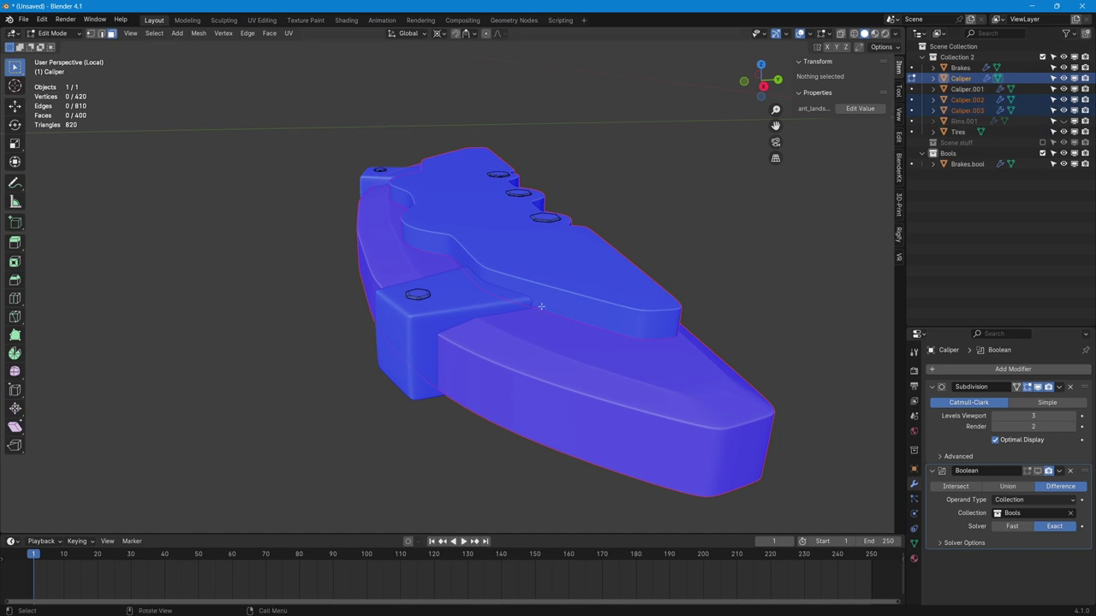
# Return to Object Mode and select Caliper.001, then the upper piece Caliper.003
pyautogui.press('Tab')
pyautogui.moveTo(540, 306); pyautogui.dragTo(534, 378, button='middle')
pyautogui.click(534, 379)
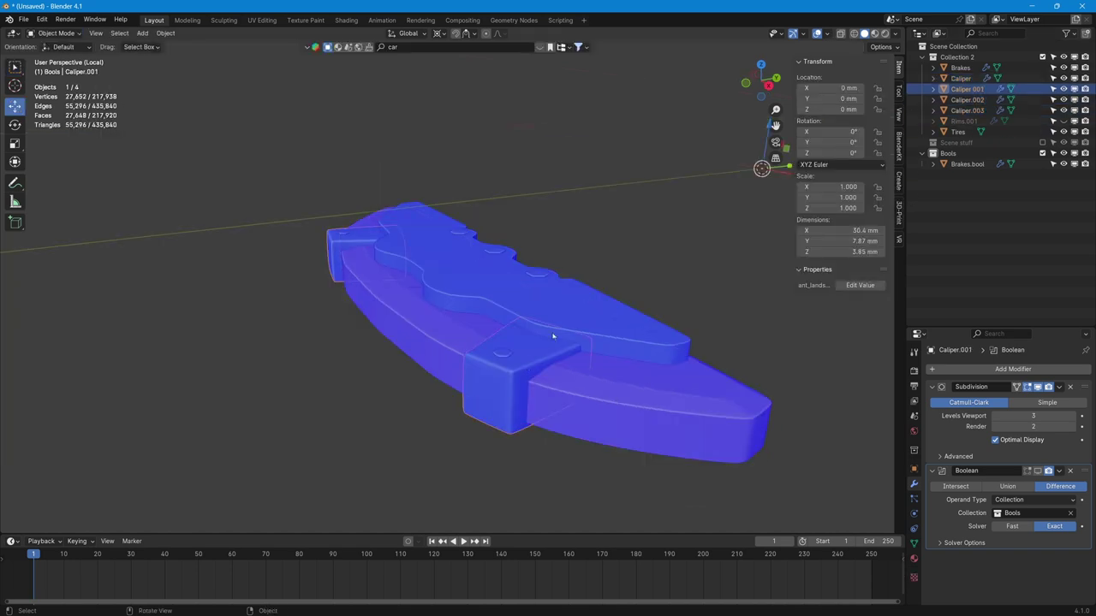
pyautogui.click(530, 308)
# Set Caliper.002's Boolean to a single-object Union with Caliper.001
pyautogui.moveTo(451, 231); pyautogui.dragTo(565, 352, button='middle')
pyautogui.click(566, 352)
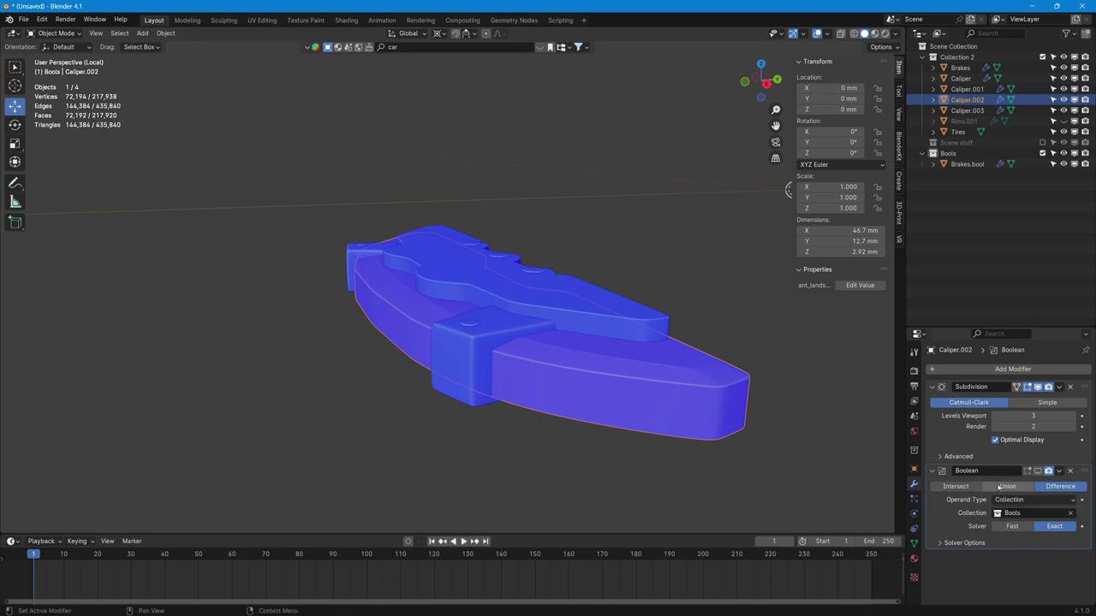
pyautogui.click(1070, 514)
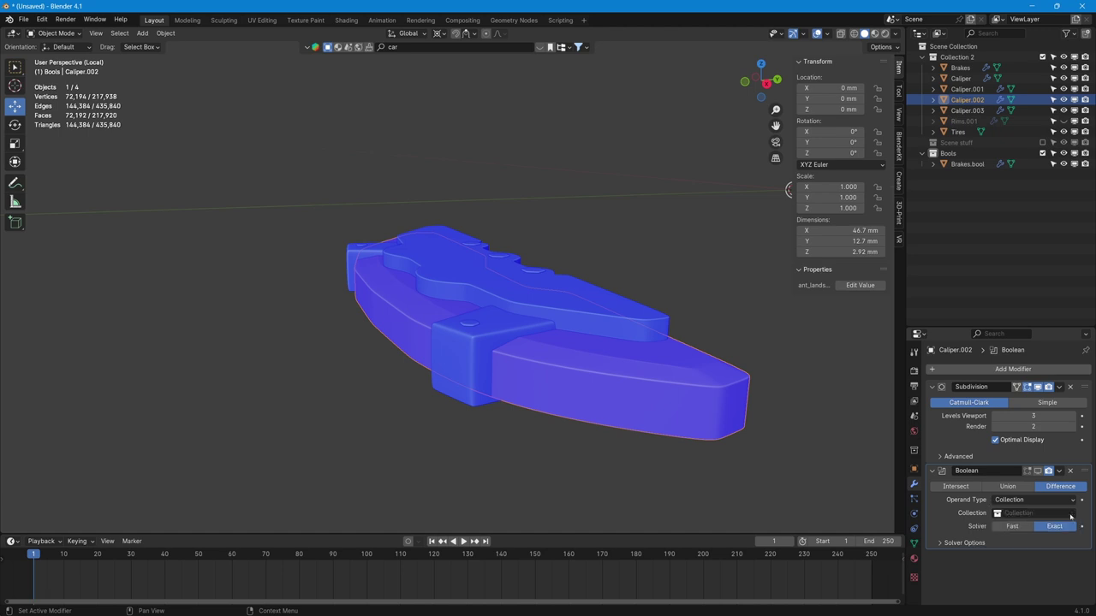
pyautogui.click(1053, 500)
pyautogui.click(1054, 511)
pyautogui.click(1070, 513)
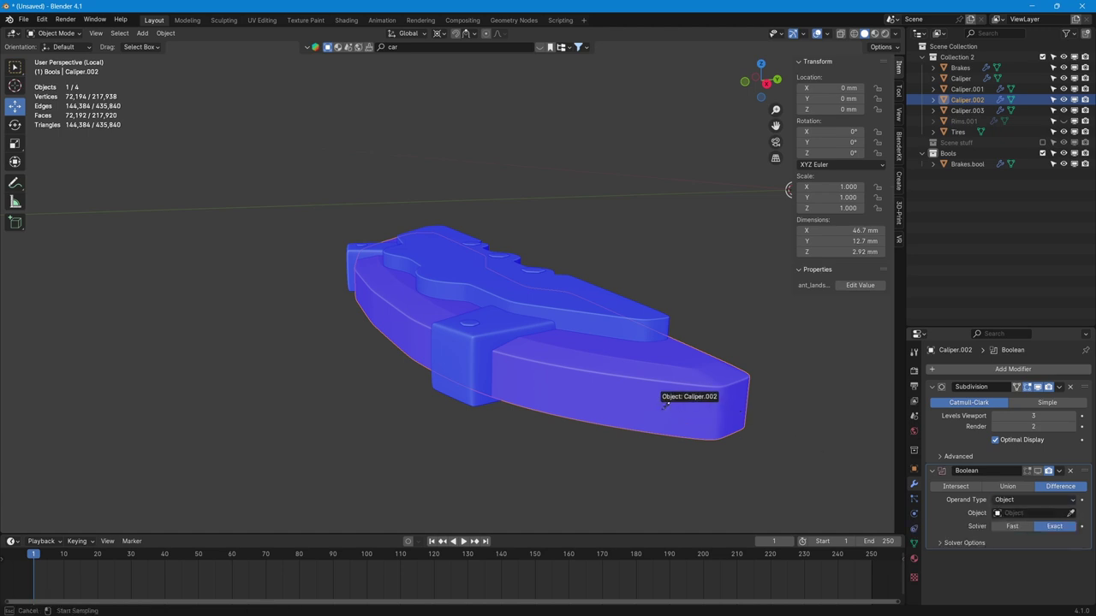
pyautogui.click(452, 346)
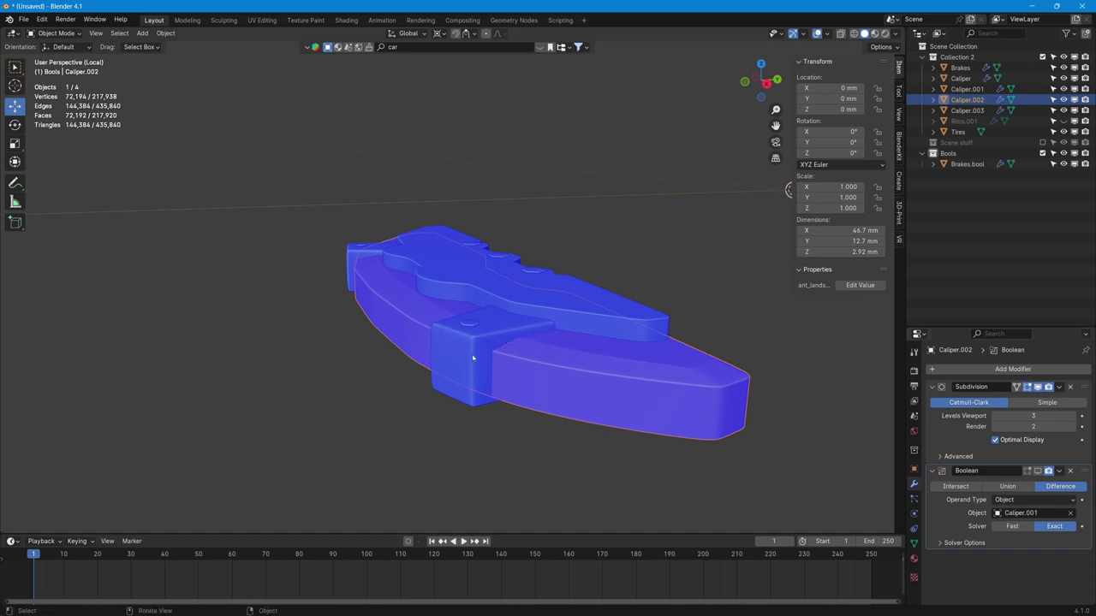
pyautogui.click(1009, 486)
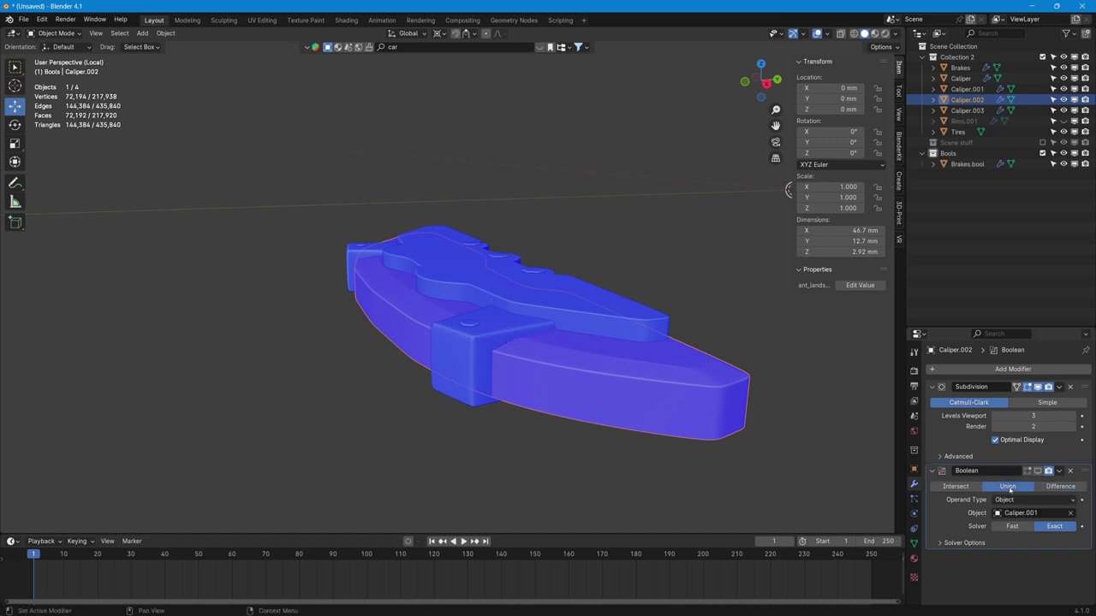
pyautogui.moveTo(651, 368); pyautogui.dragTo(431, 367, button='middle')
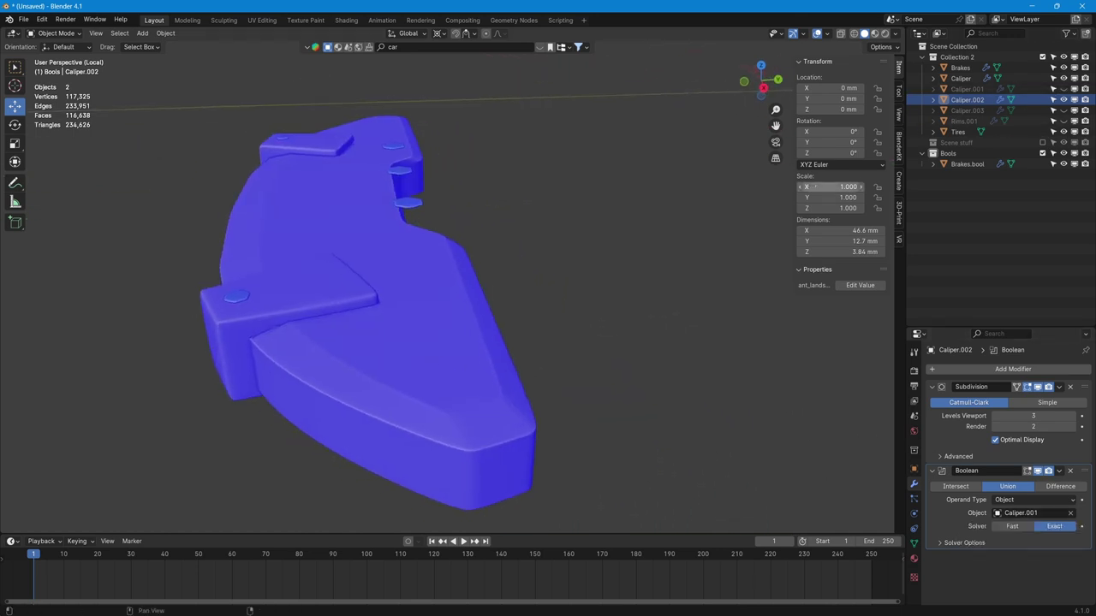
pyautogui.moveTo(629, 230)
pyautogui.mouseDown(button='middle')
pyautogui.moveTo(641, 228)
pyautogui.moveTo(641, 240)
pyautogui.mouseUp(button='middle')
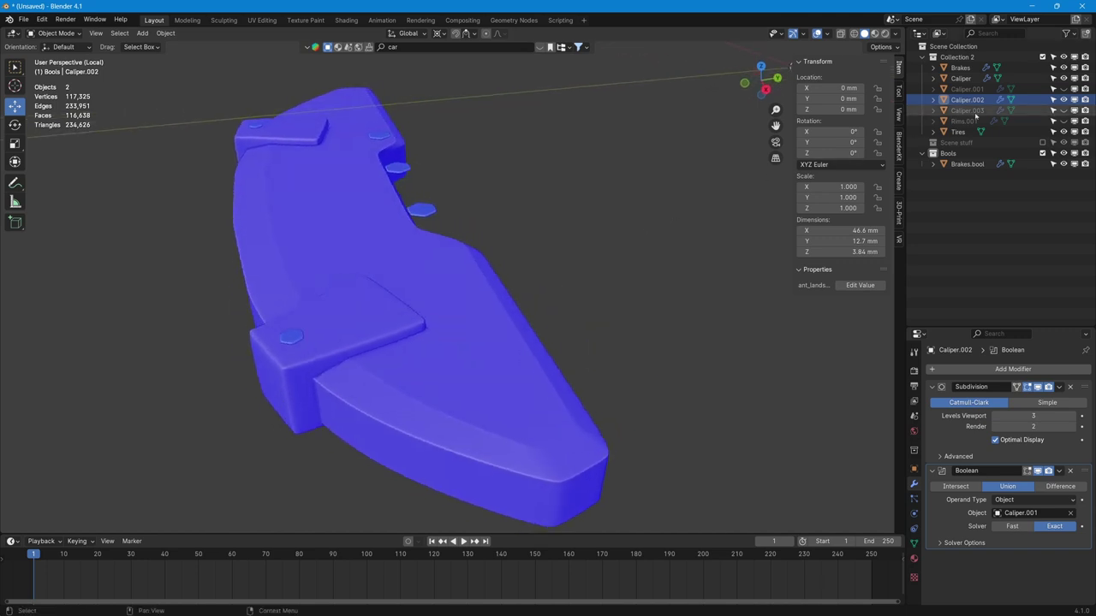
# Toggle Caliper.001's visibility repeatedly to compare the merged result
pyautogui.click(1064, 88)
pyautogui.click(1064, 88)
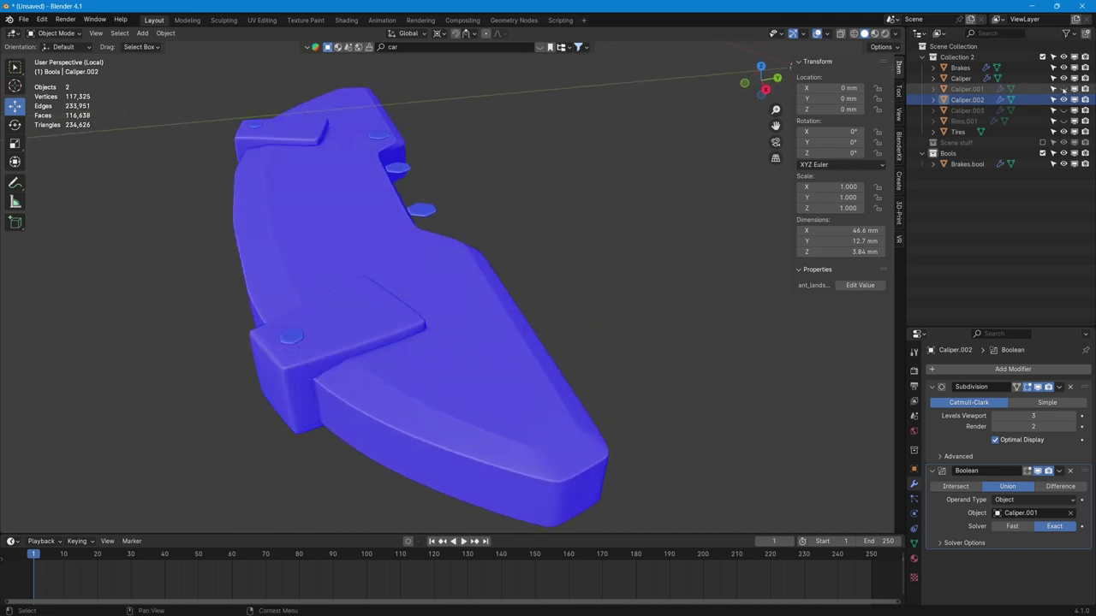
pyautogui.click(1065, 88)
pyautogui.click(1064, 88)
pyautogui.click(1064, 88)
pyautogui.click(1064, 88)
pyautogui.click(1064, 89)
pyautogui.click(1064, 88)
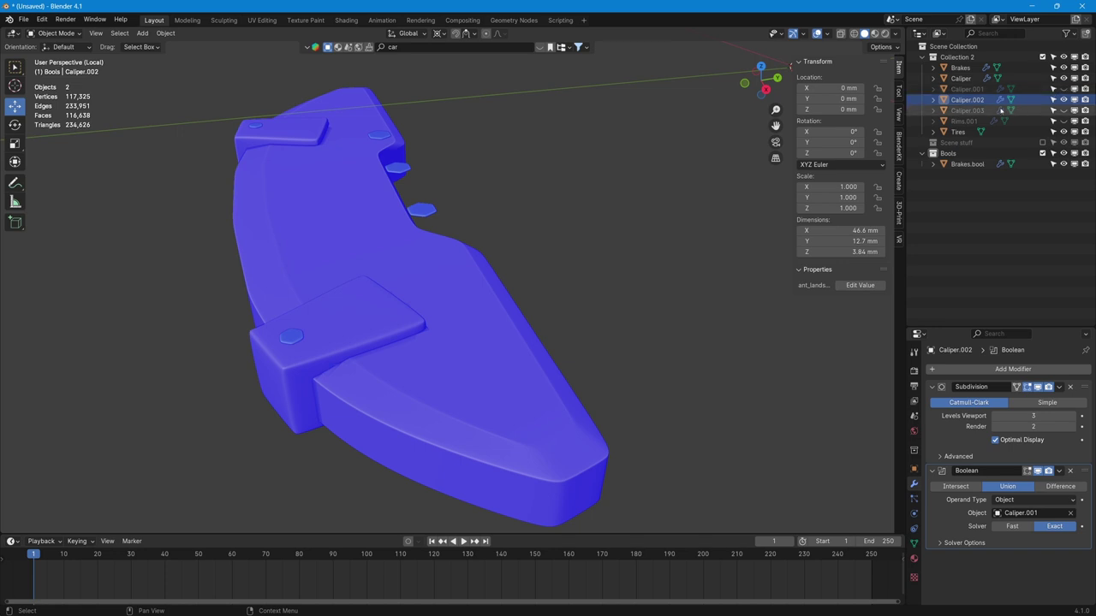
# Add a second Union Boolean to Caliper.002 using Caliper.003, then make Caliper active
pyautogui.click(939, 373)
pyautogui.moveTo(938, 373)
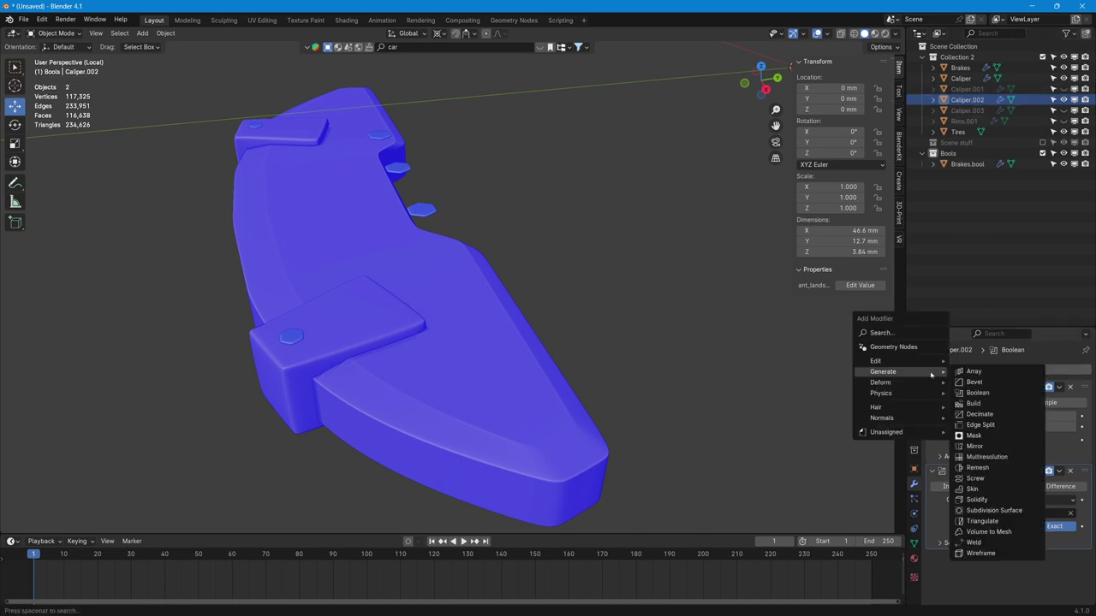
pyautogui.click(981, 394)
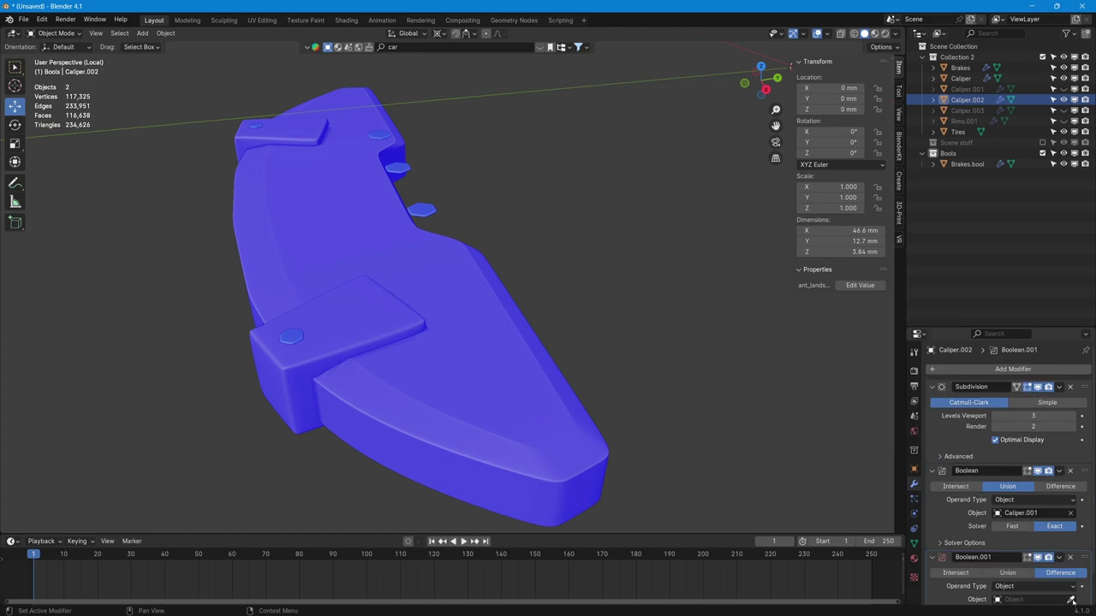
pyautogui.click(1071, 601)
pyautogui.click(968, 110)
pyautogui.moveTo(702, 300); pyautogui.dragTo(609, 296, button='middle')
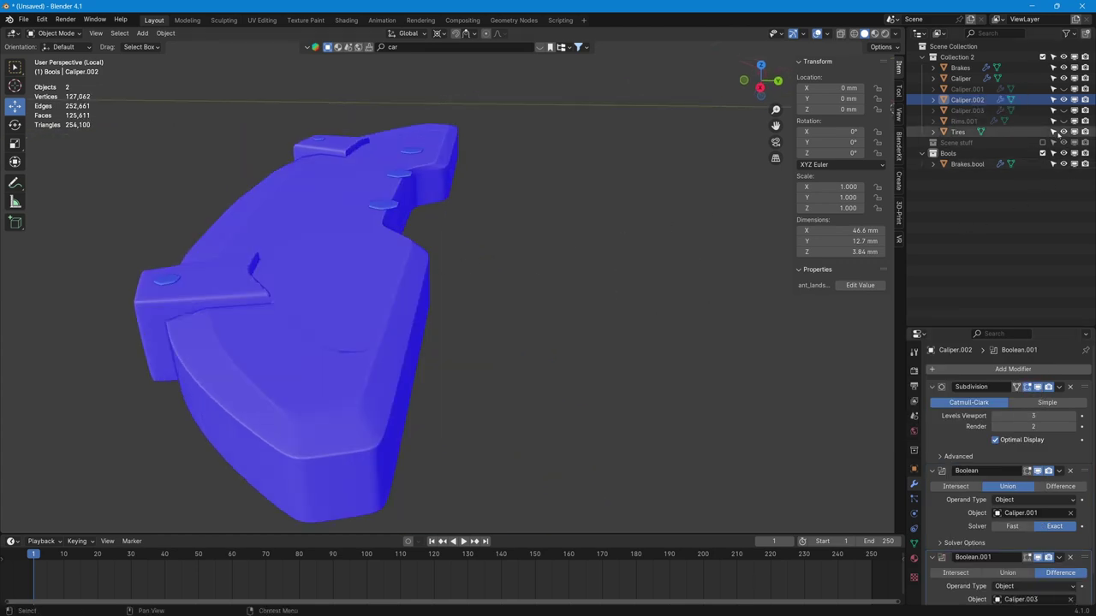
pyautogui.click(991, 574)
pyautogui.moveTo(497, 367); pyautogui.dragTo(503, 352, button='middle')
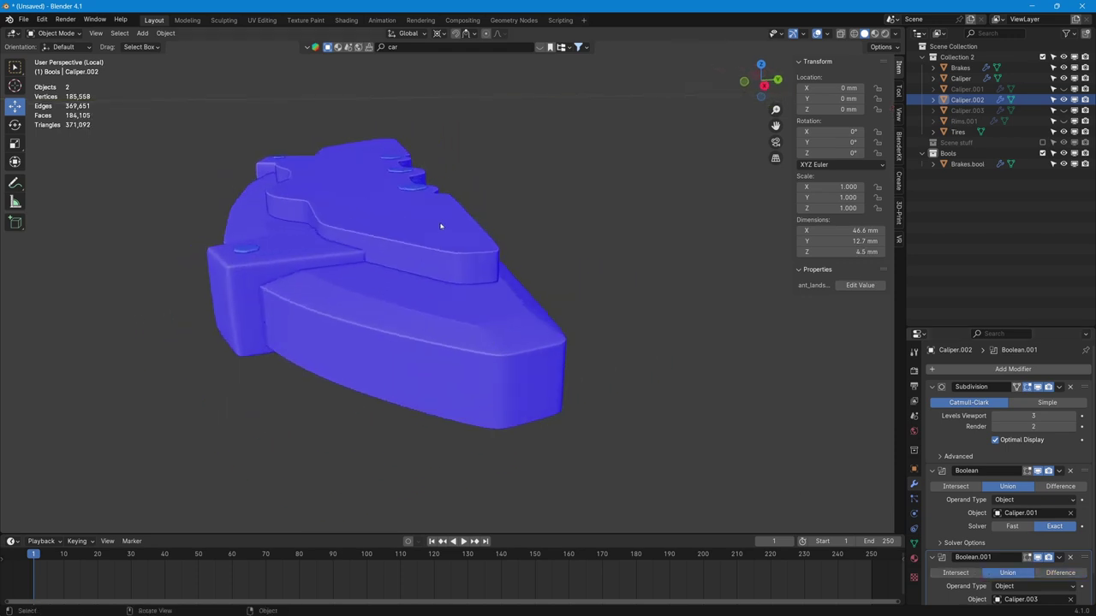
pyautogui.moveTo(440, 226); pyautogui.dragTo(449, 317, button='middle')
pyautogui.click(462, 301)
pyautogui.scroll(5, 460, 298)
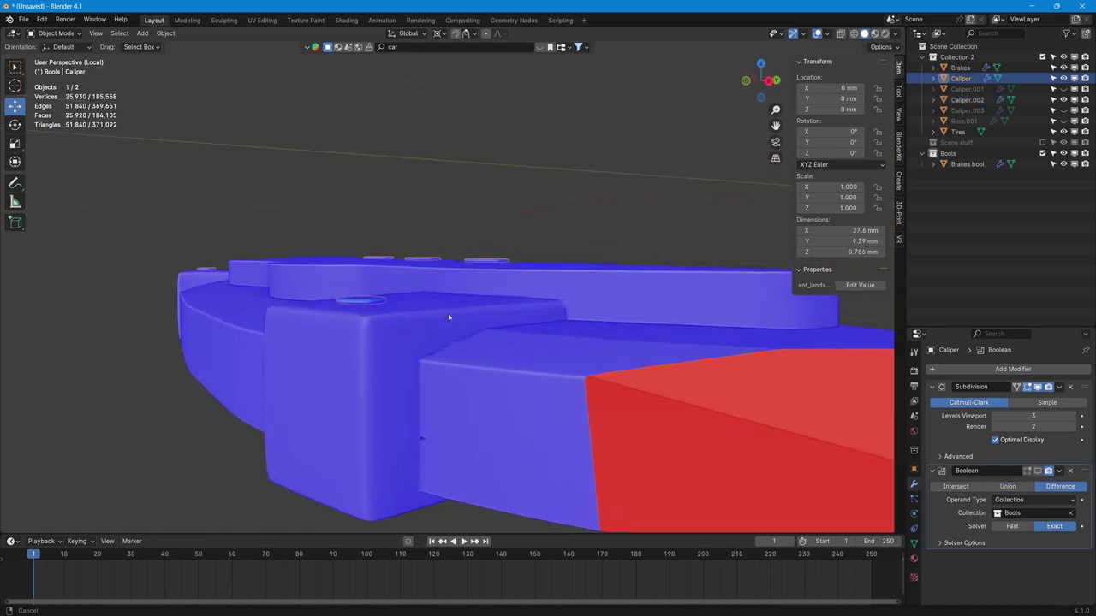
# In Edit Mode, set view Clip Start to 1 mm, select all, and pivot on Individual Origins
pyautogui.press('Tab')
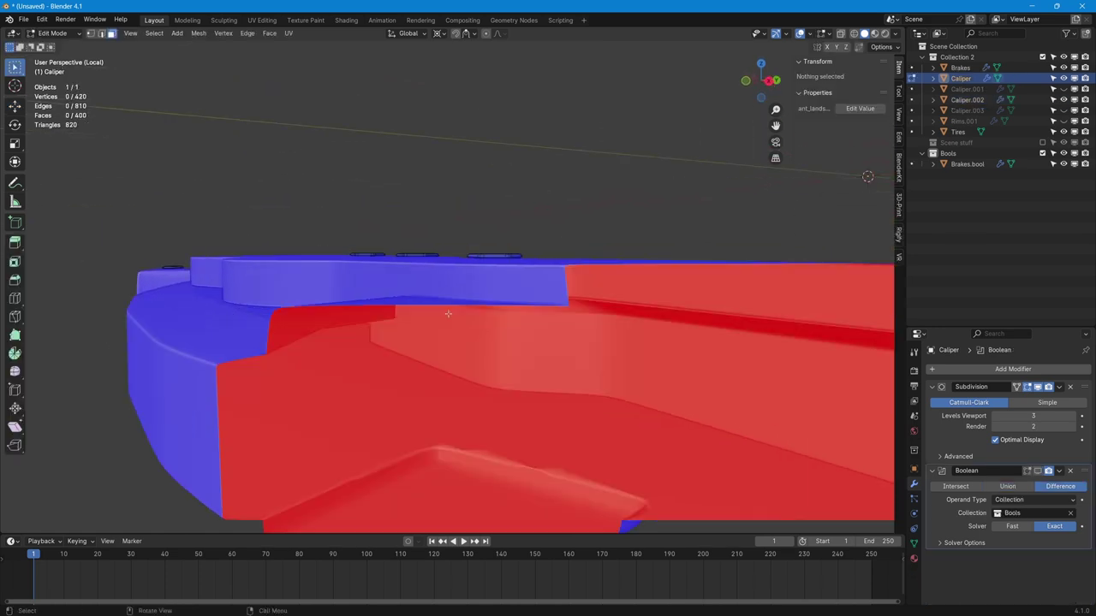
pyautogui.click(899, 112)
pyautogui.doubleClick(860, 88)
pyautogui.write('1')
pyautogui.press('Return')
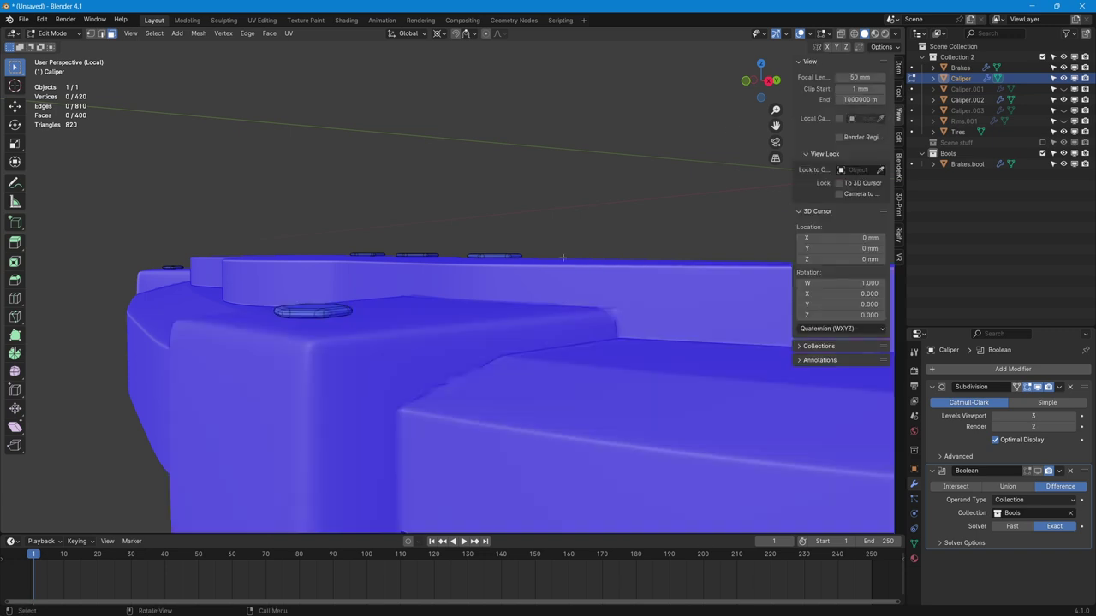
pyautogui.press('a')
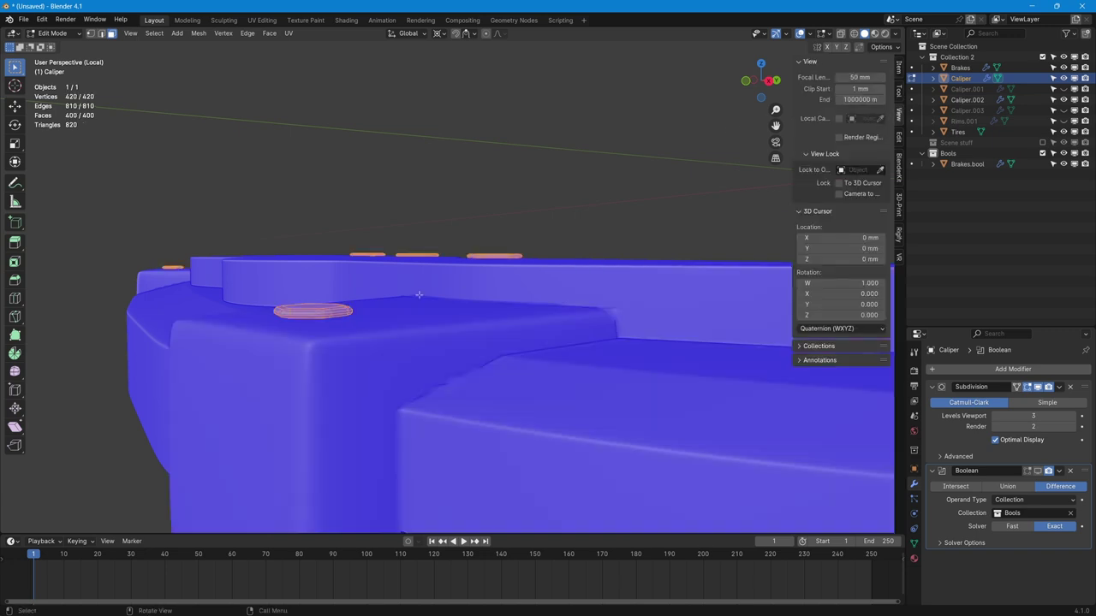
pyautogui.click(441, 34)
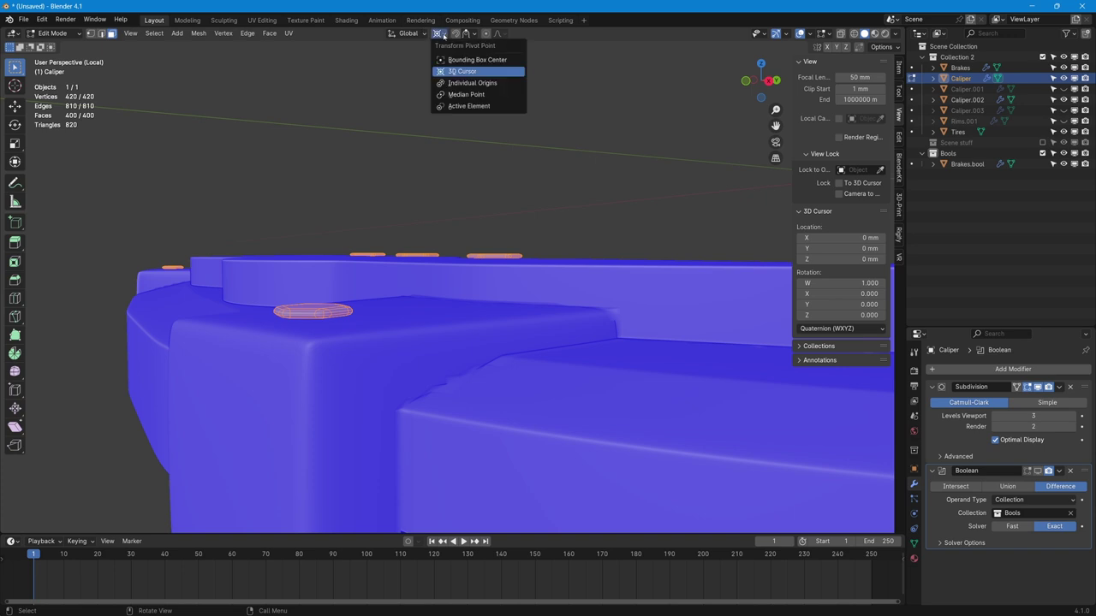
pyautogui.click(456, 82)
# Scale the bolt heads 3.128 along Z, lower them about 0.158 mm, then select Caliper.002
pyautogui.press('s')
pyautogui.press('z')
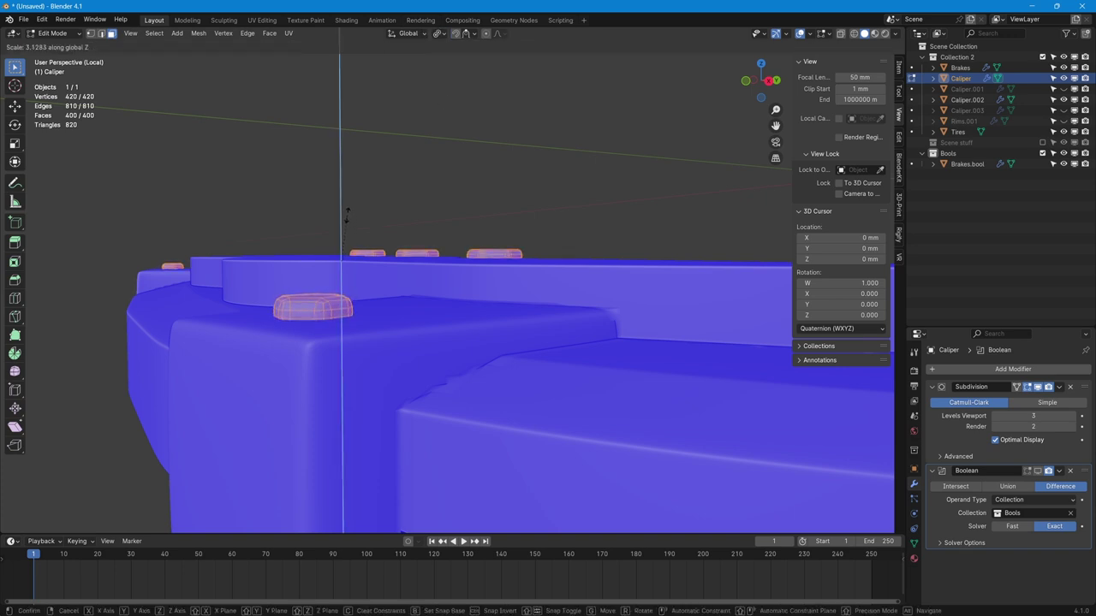
pyautogui.click(347, 215)
pyautogui.press('g')
pyautogui.press('z')
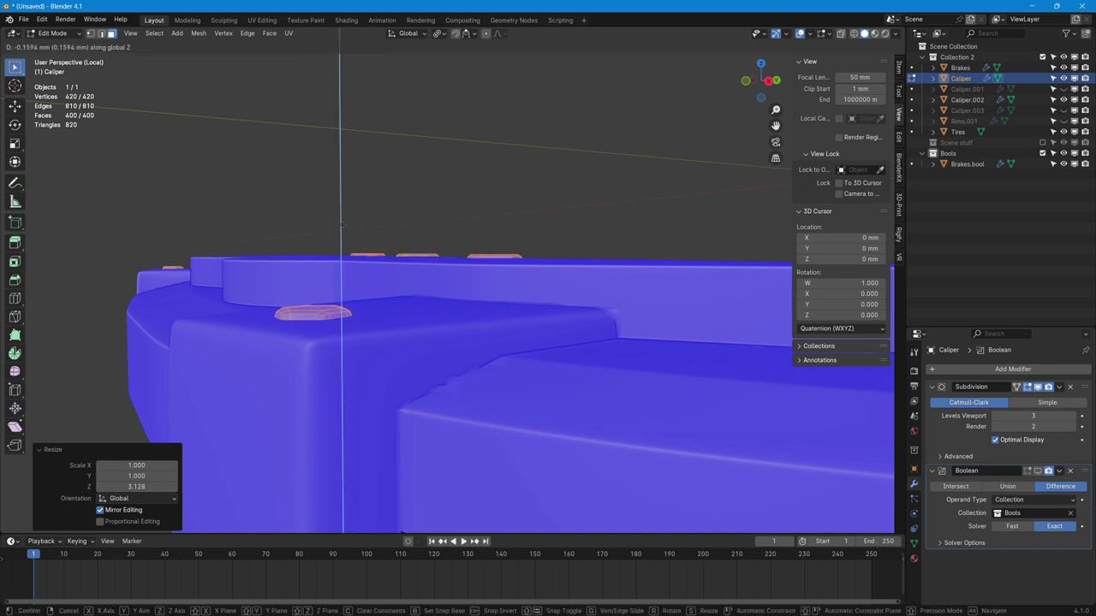
pyautogui.click(342, 225)
pyautogui.moveTo(342, 225); pyautogui.dragTo(440, 210, button='middle')
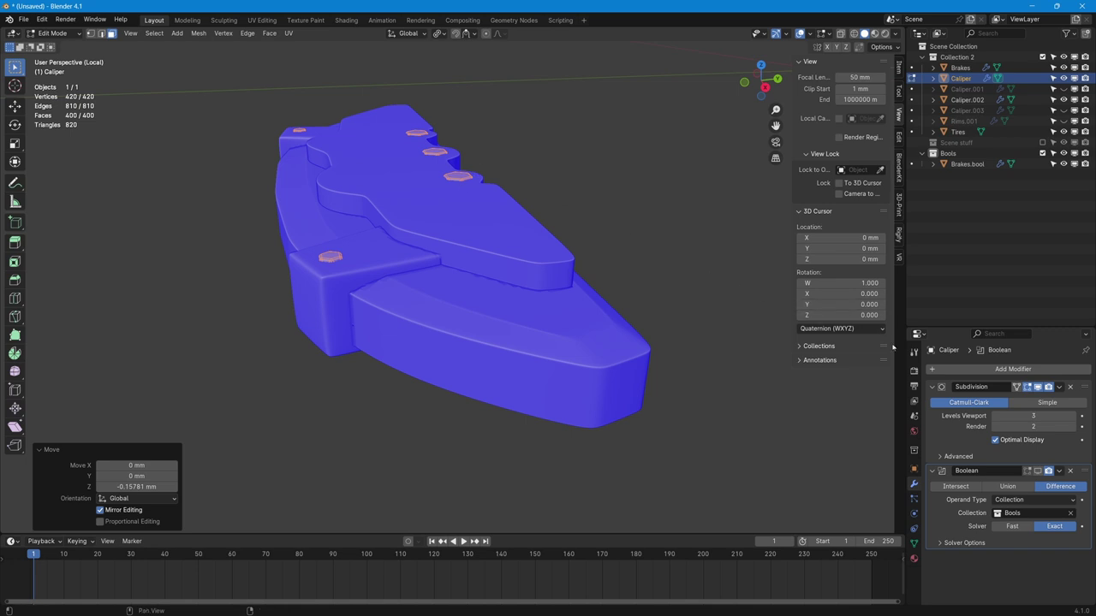
pyautogui.click(963, 99)
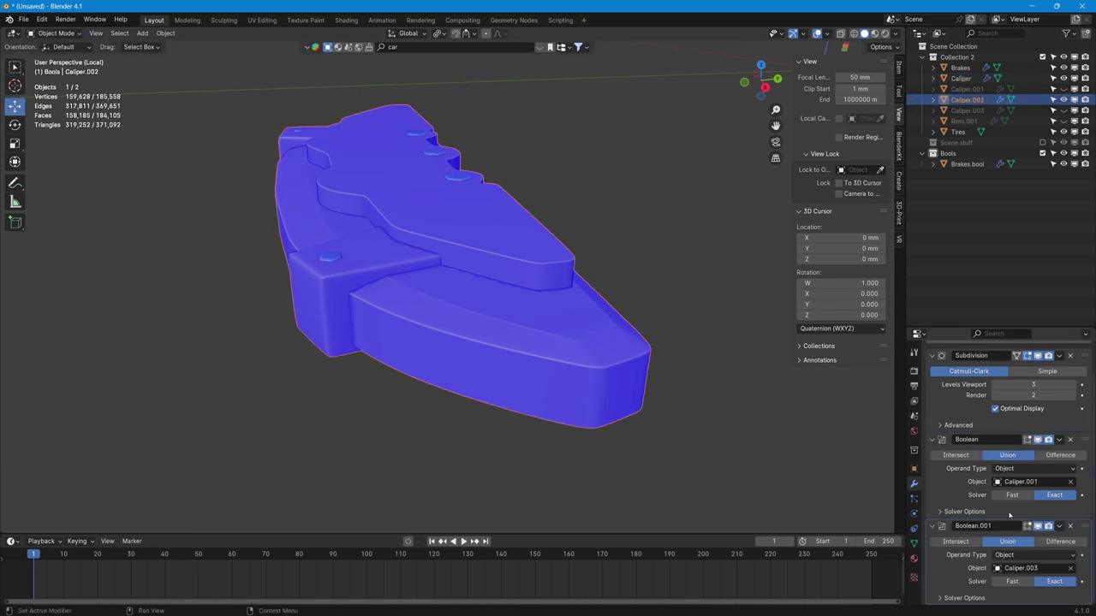
# Add a third Boolean to Caliper.002 that unions in the Caliper bolt heads
pyautogui.scroll(2, 977, 341)
pyautogui.click(944, 369)
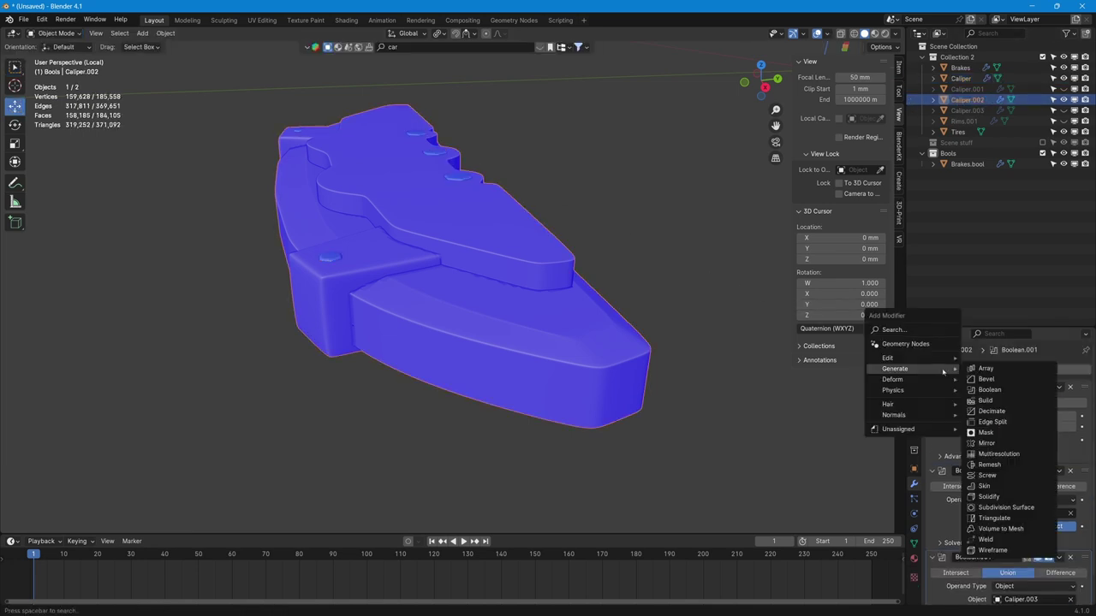
pyautogui.click(989, 389)
pyautogui.click(1070, 568)
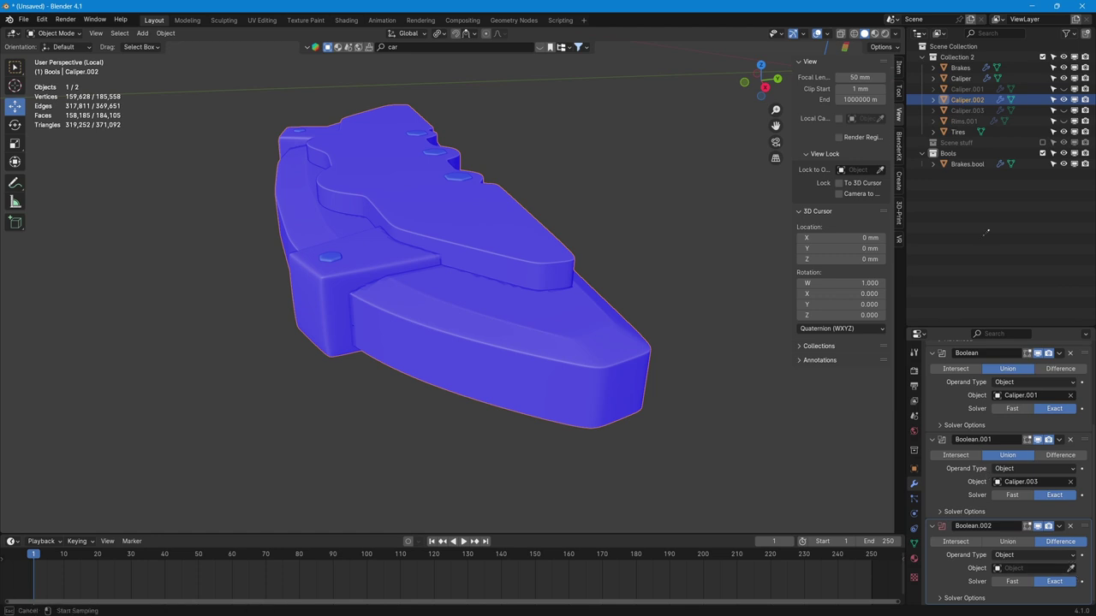
pyautogui.click(962, 78)
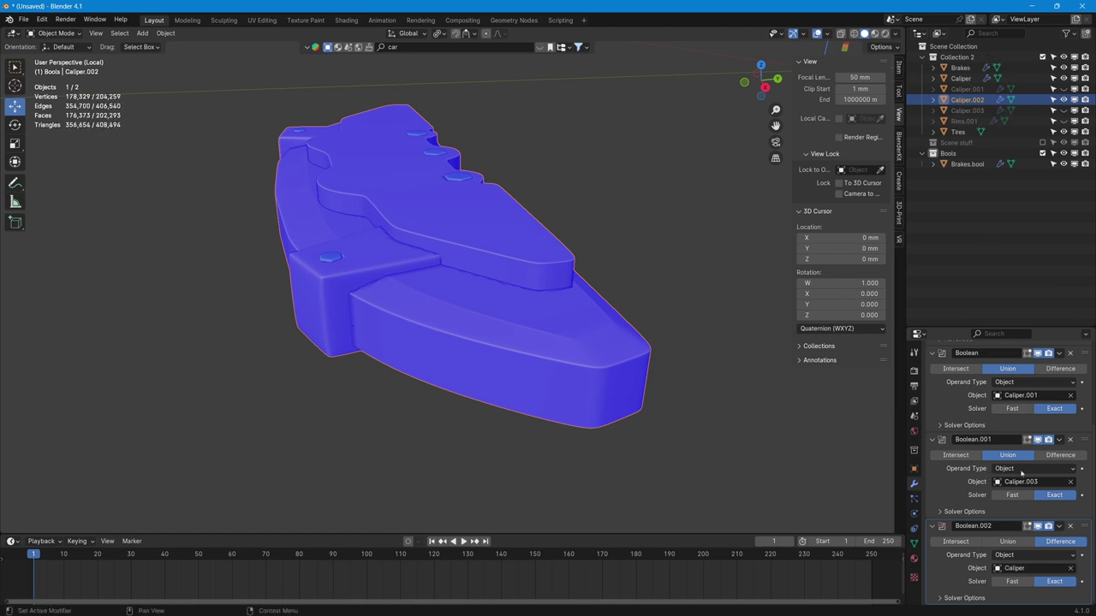
pyautogui.click(1006, 542)
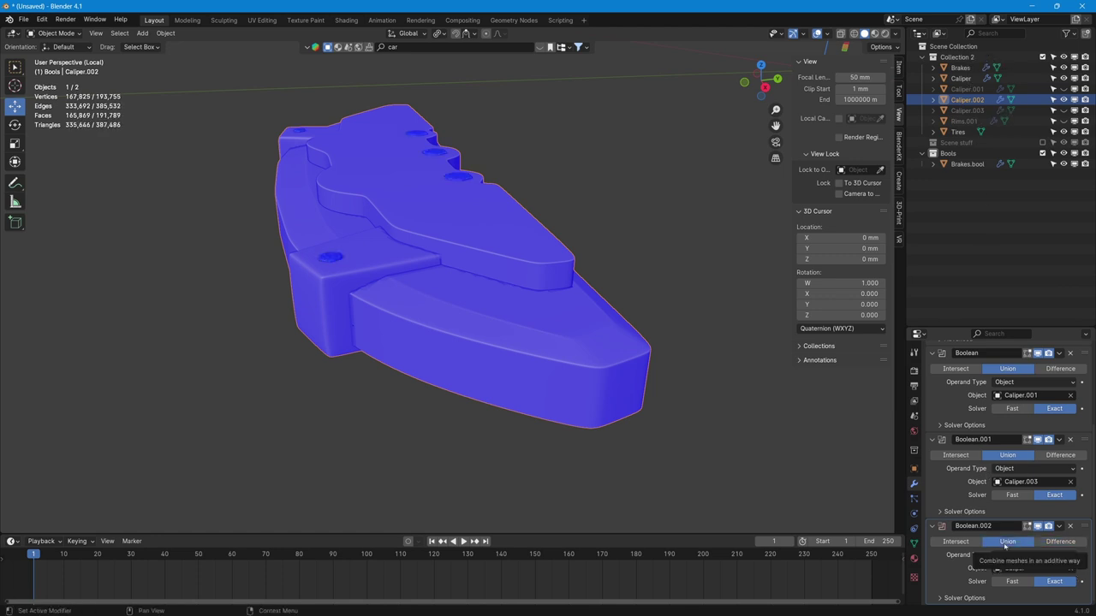
# Hide the original Caliper object, inspect the merged result, and reselect Caliper.002
pyautogui.moveTo(472, 362); pyautogui.dragTo(565, 359, button='middle')
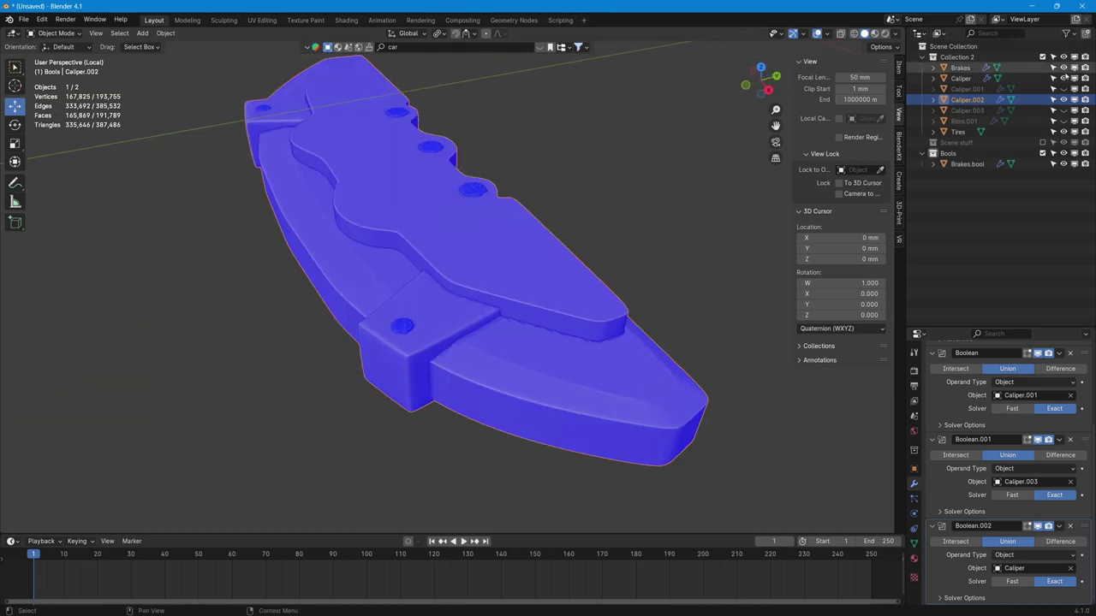
pyautogui.click(1064, 78)
pyautogui.moveTo(523, 201); pyautogui.dragTo(583, 203, button='middle')
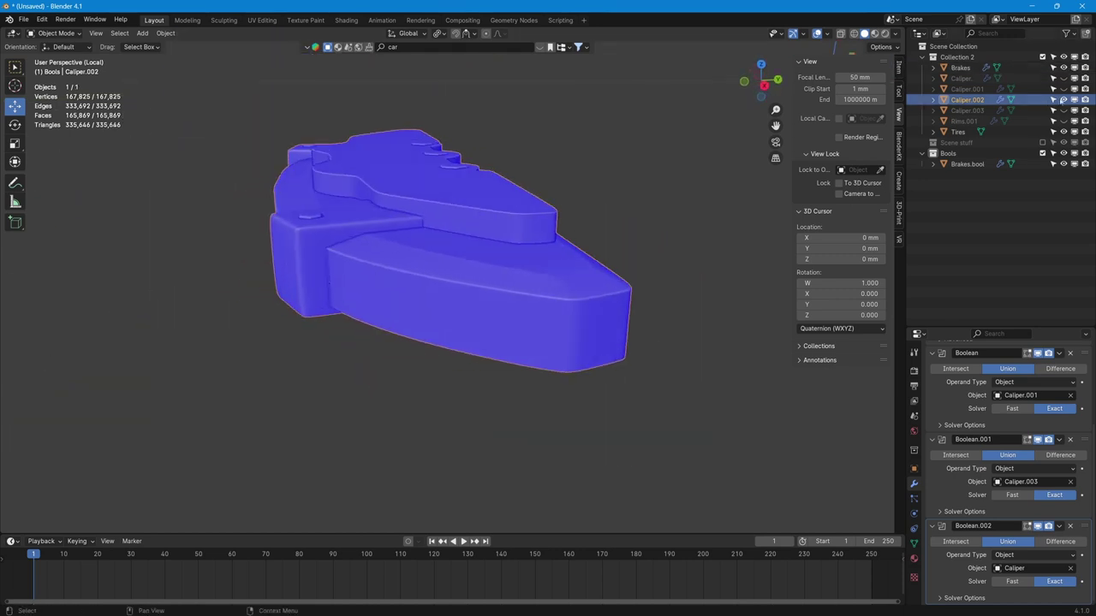
pyautogui.click(1063, 99)
pyautogui.click(1064, 99)
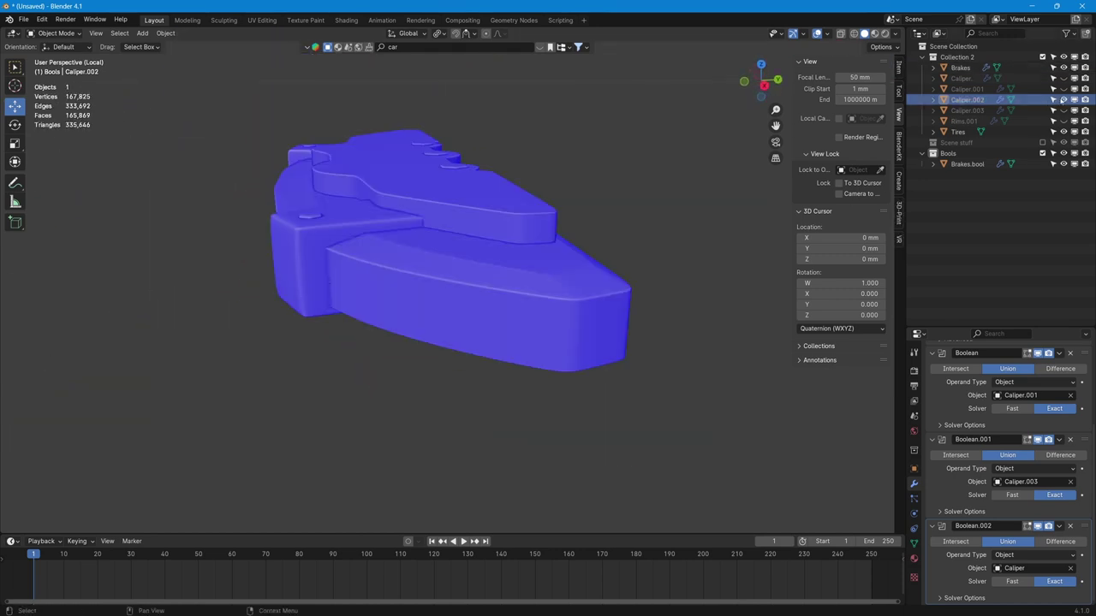
pyautogui.moveTo(416, 273); pyautogui.dragTo(530, 309, button='middle')
pyautogui.scroll(5, 957, 495)
pyautogui.scroll(-4, 957, 495)
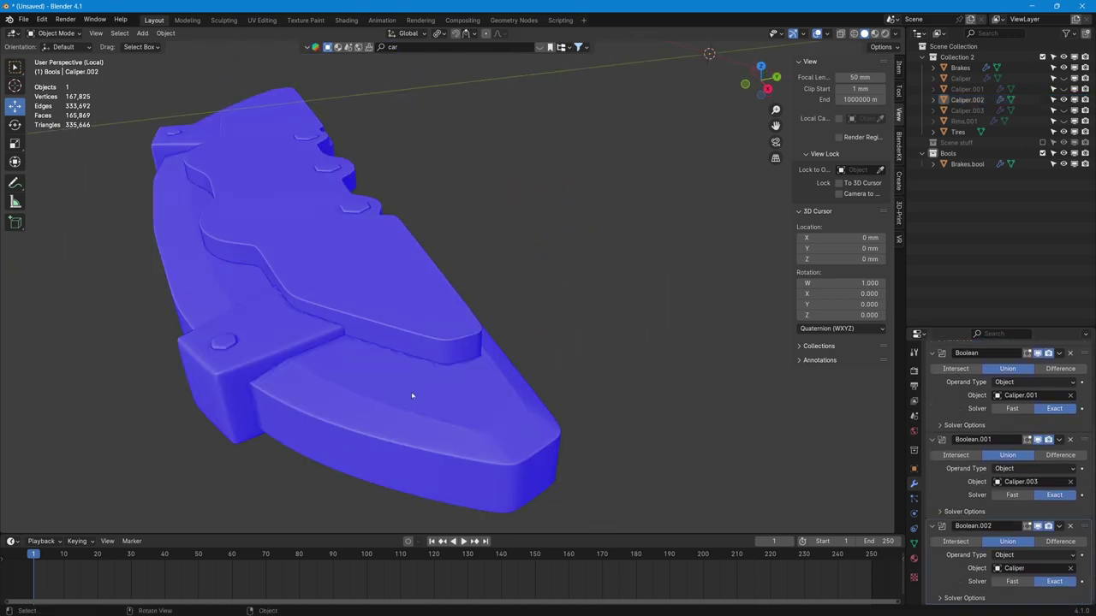
pyautogui.press('a')
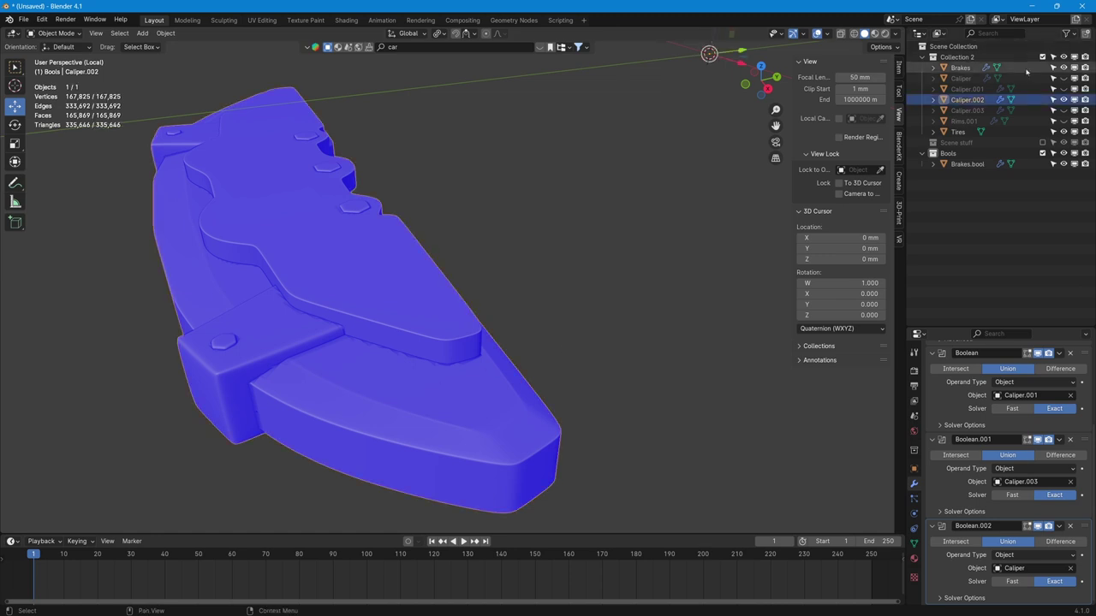
pyautogui.scroll(4, 976, 415)
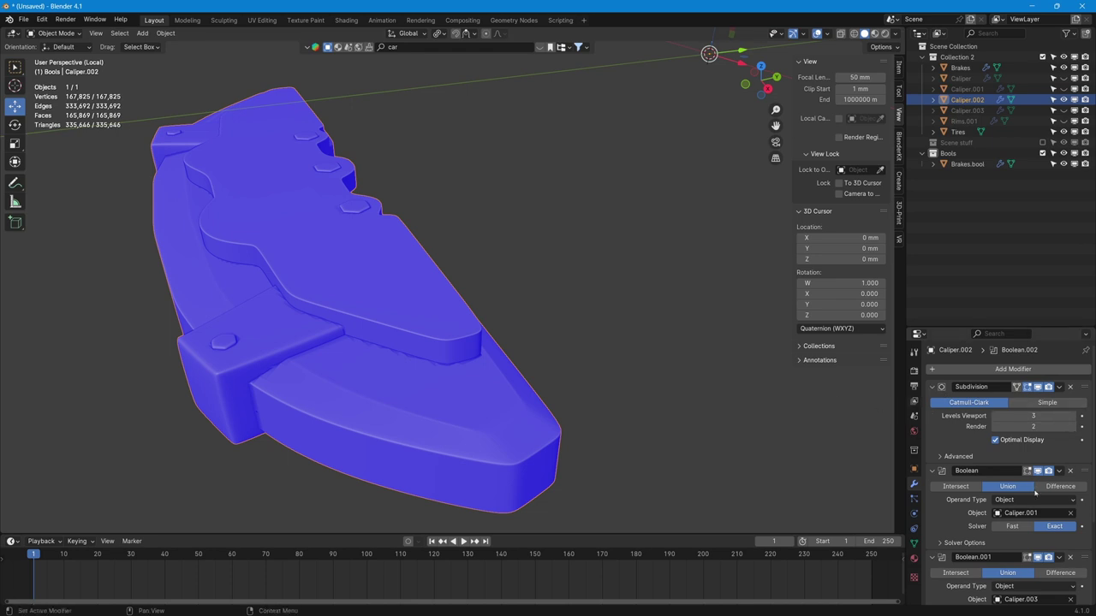
# Apply Subdivision, then Boolean.002, Boolean.001 and Boolean, leaving Caliper.002's modifier stack empty
pyautogui.click(1059, 387)
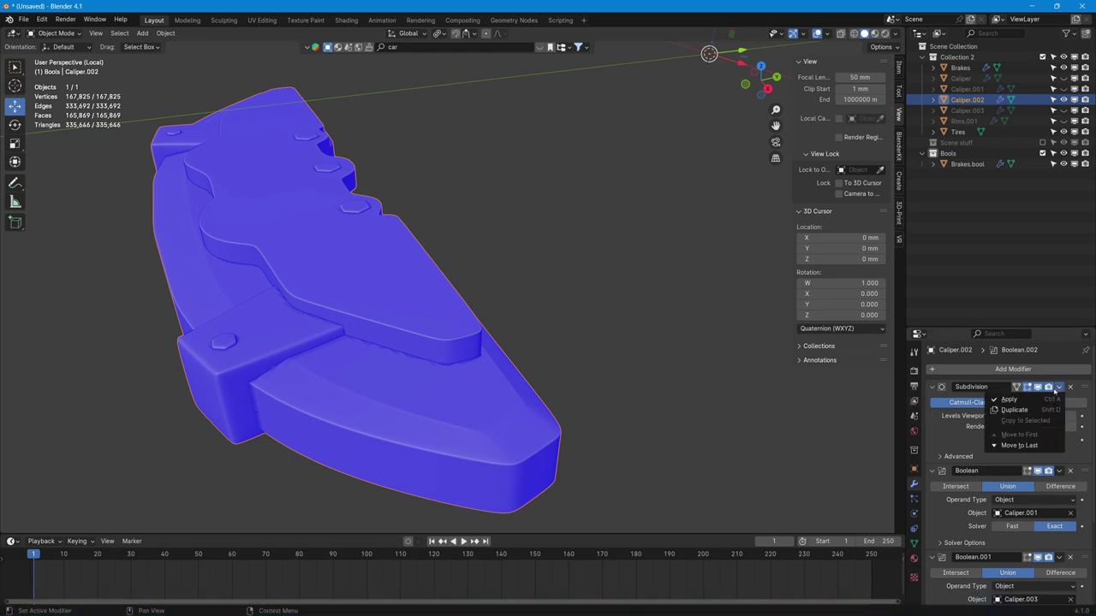
pyautogui.click(1027, 400)
pyautogui.click(1060, 526)
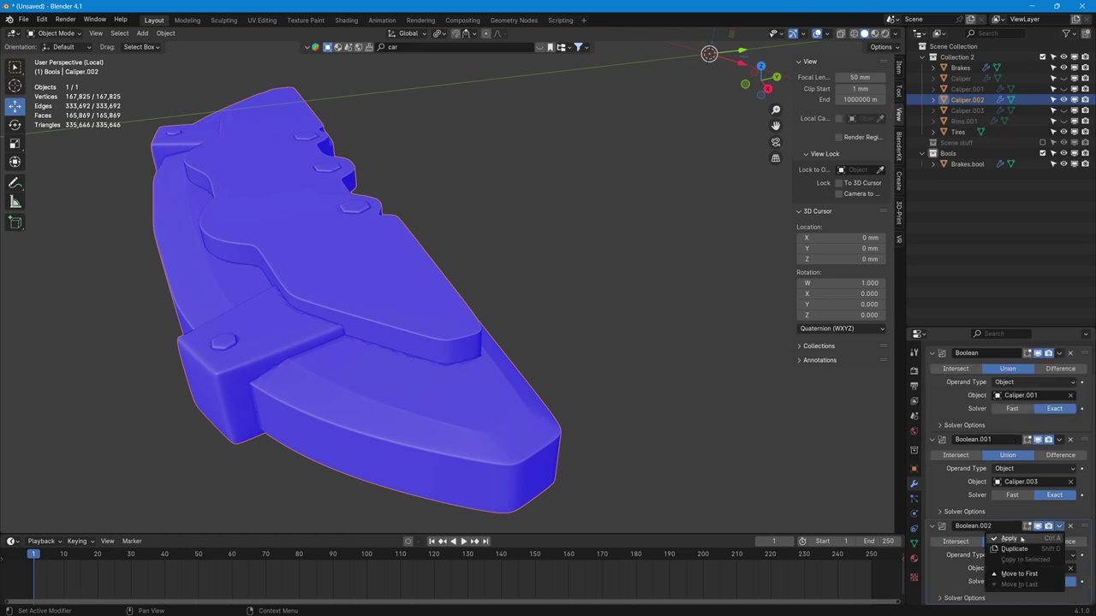
pyautogui.click(1022, 539)
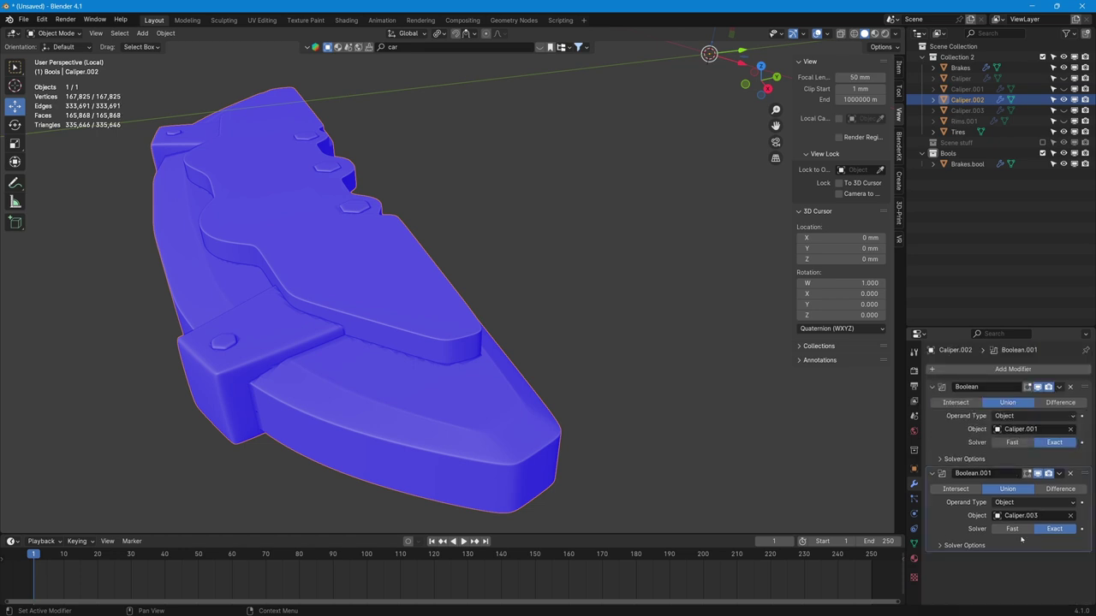
pyautogui.click(1060, 473)
pyautogui.click(1024, 486)
pyautogui.click(1059, 387)
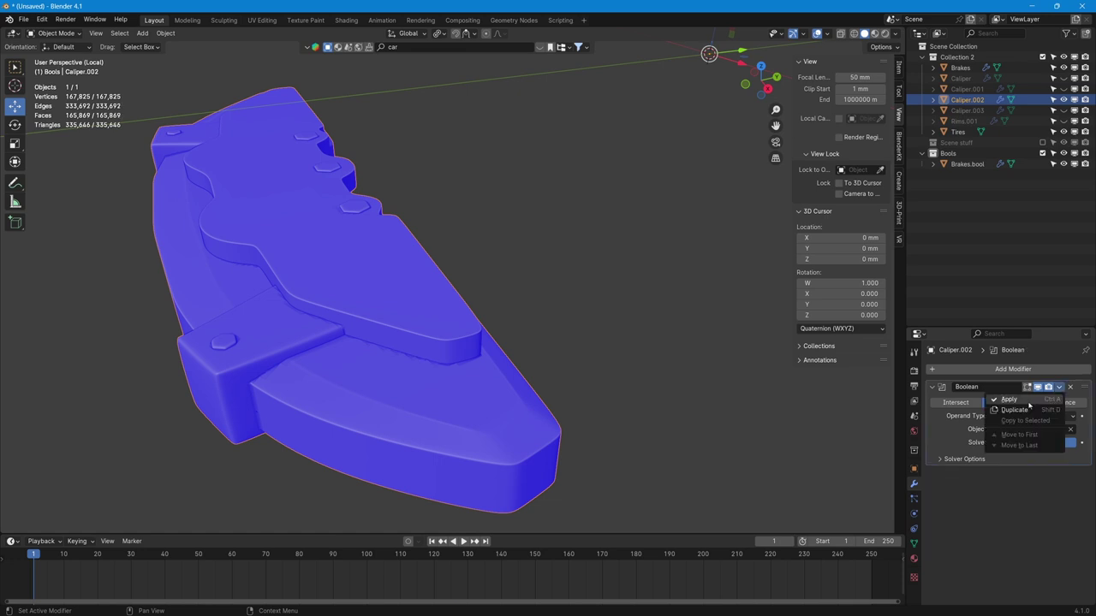
pyautogui.click(1028, 401)
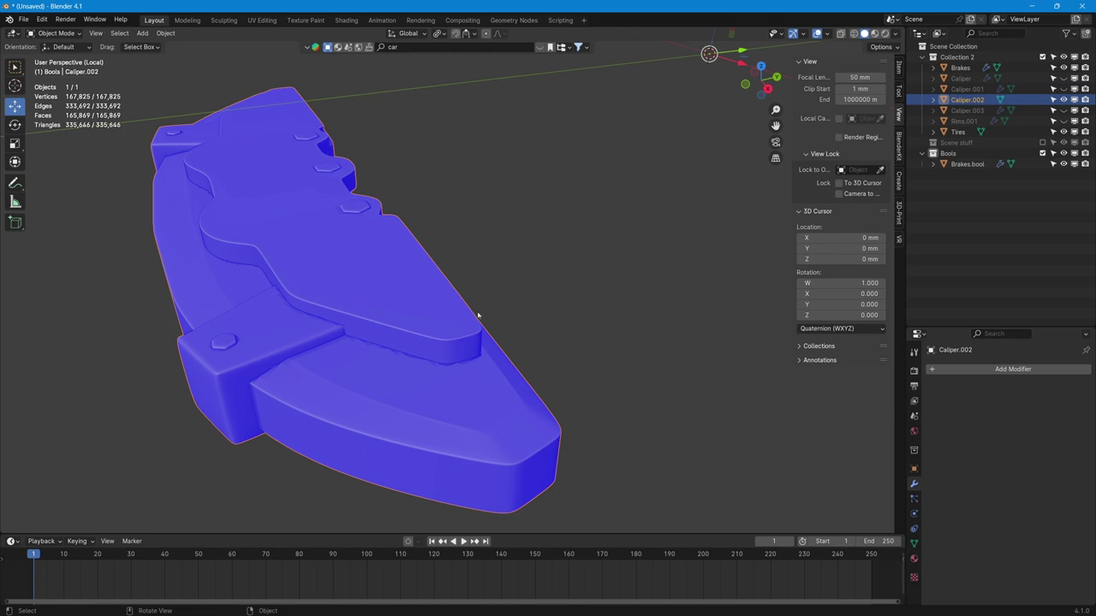
pyautogui.press('Tab')
pyautogui.moveTo(454, 309); pyautogui.dragTo(455, 249, button='middle')
pyautogui.click(435, 294)
pyautogui.scroll(5, 237, 267)
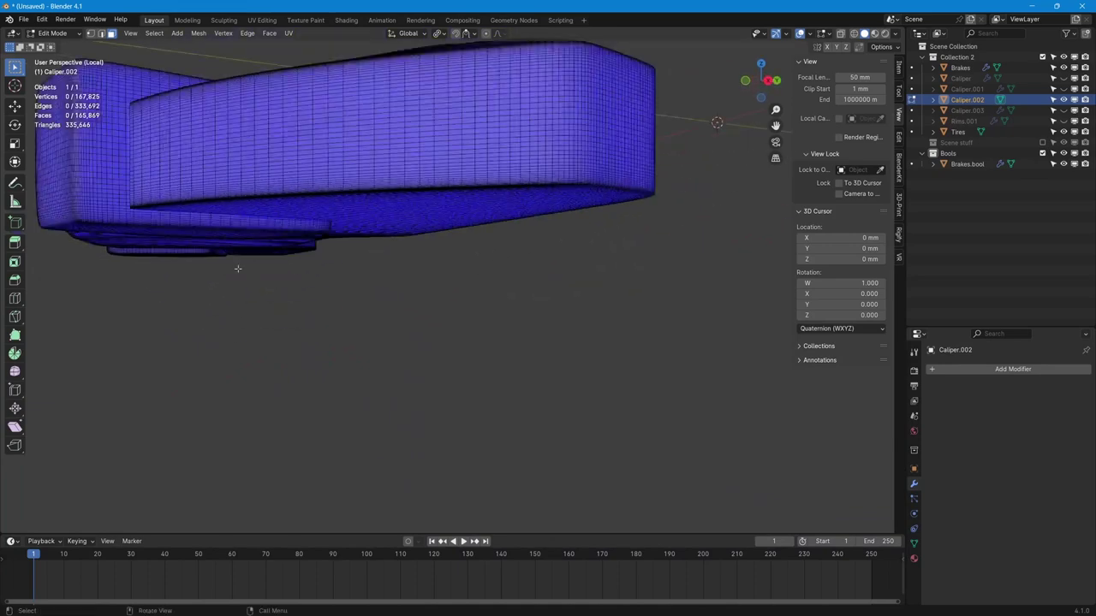
pyautogui.scroll(3, 274, 288)
pyautogui.moveTo(294, 303)
pyautogui.mouseDown(button='middle')
pyautogui.moveTo(431, 343)
pyautogui.moveTo(745, 347)
pyautogui.moveTo(631, 403)
pyautogui.moveTo(588, 396)
pyautogui.moveTo(628, 391)
pyautogui.moveTo(548, 394)
pyautogui.moveTo(548, 419)
pyautogui.moveTo(642, 403)
pyautogui.moveTo(499, 431)
pyautogui.moveTo(582, 420)
pyautogui.mouseUp(button='middle')
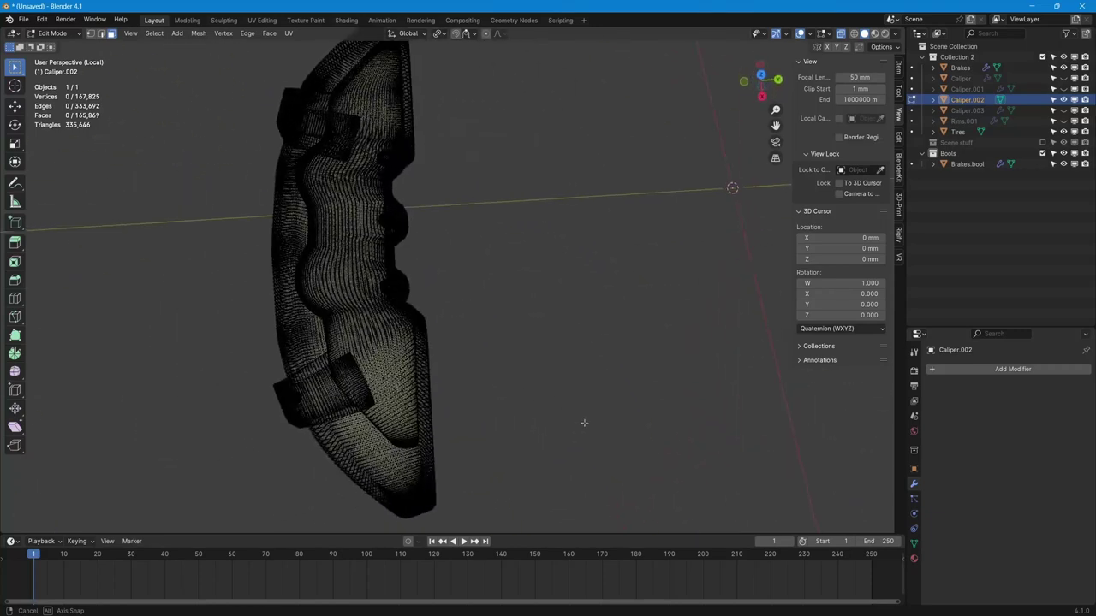
pyautogui.press('Tab')
pyautogui.scroll(-4, 583, 427)
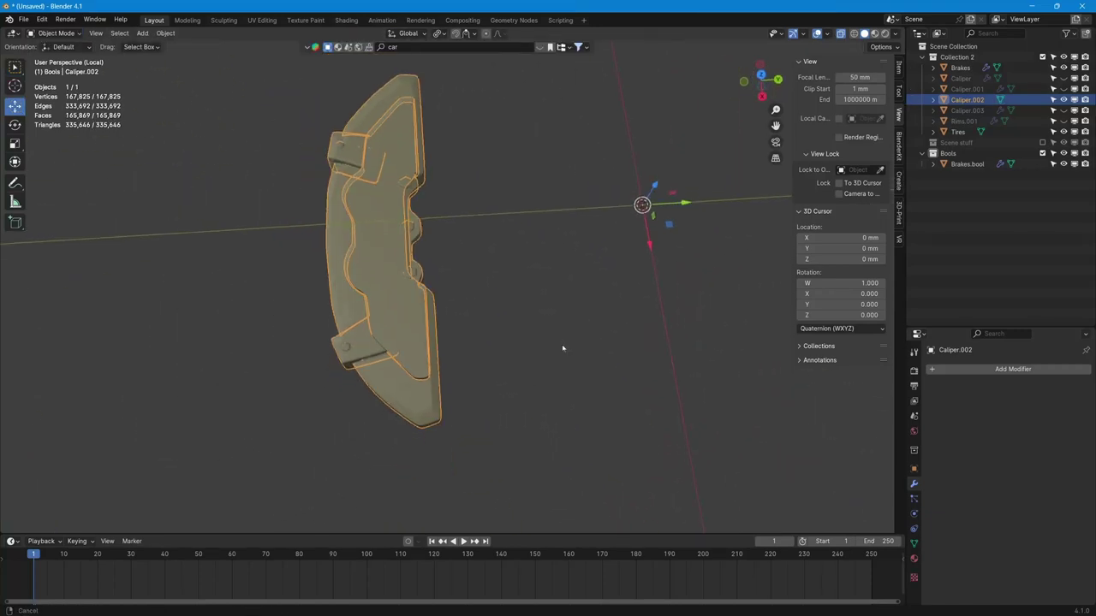
# Exit local view to show the full wheel, turn X-ray off, and reselect Caliper.002
pyautogui.click(762, 75)
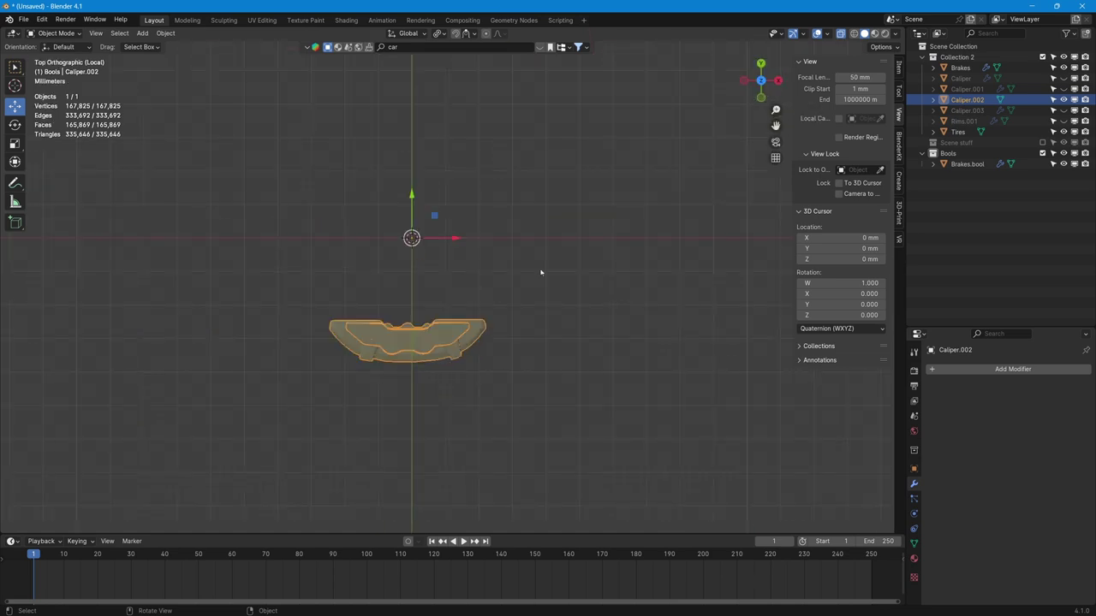
pyautogui.press('/')
pyautogui.moveTo(548, 299); pyautogui.dragTo(507, 271, button='middle')
pyautogui.hotkey('alt', 'z')
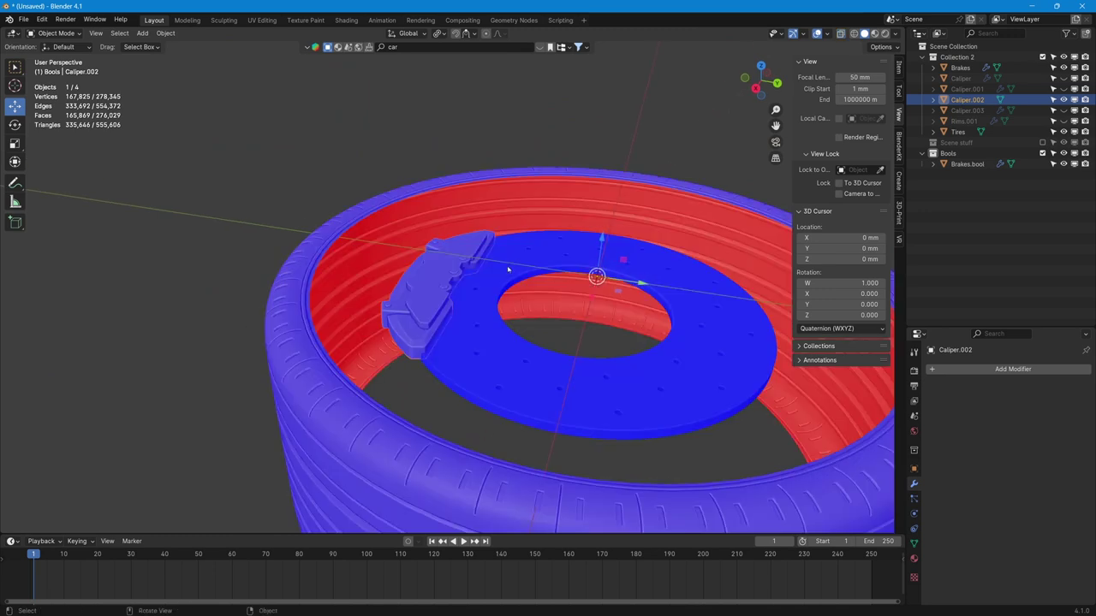
pyautogui.moveTo(488, 336); pyautogui.dragTo(456, 313, button='middle')
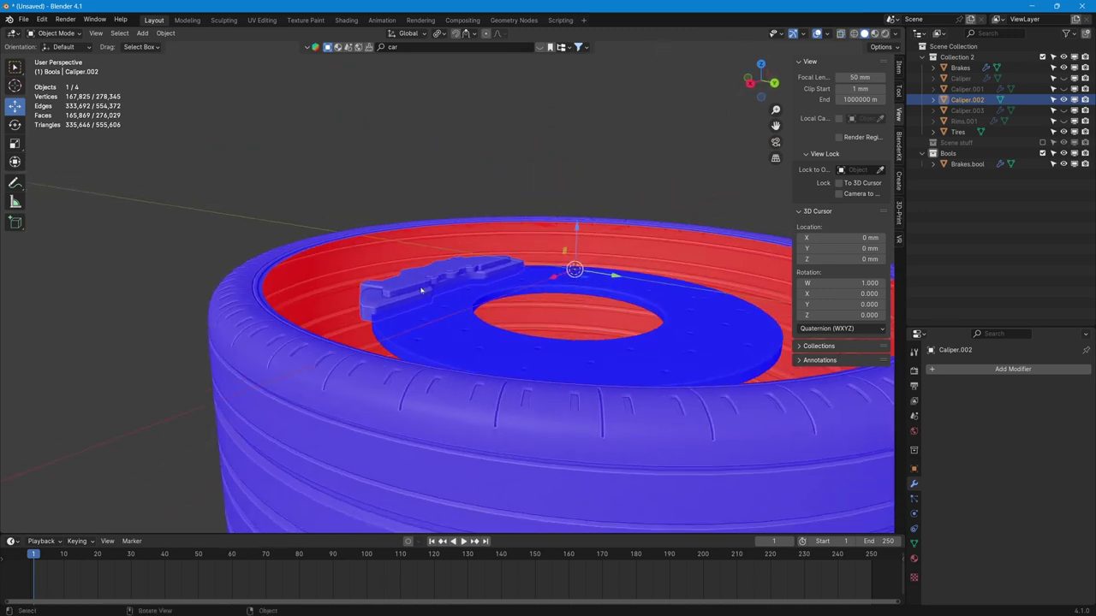
pyautogui.click(466, 332)
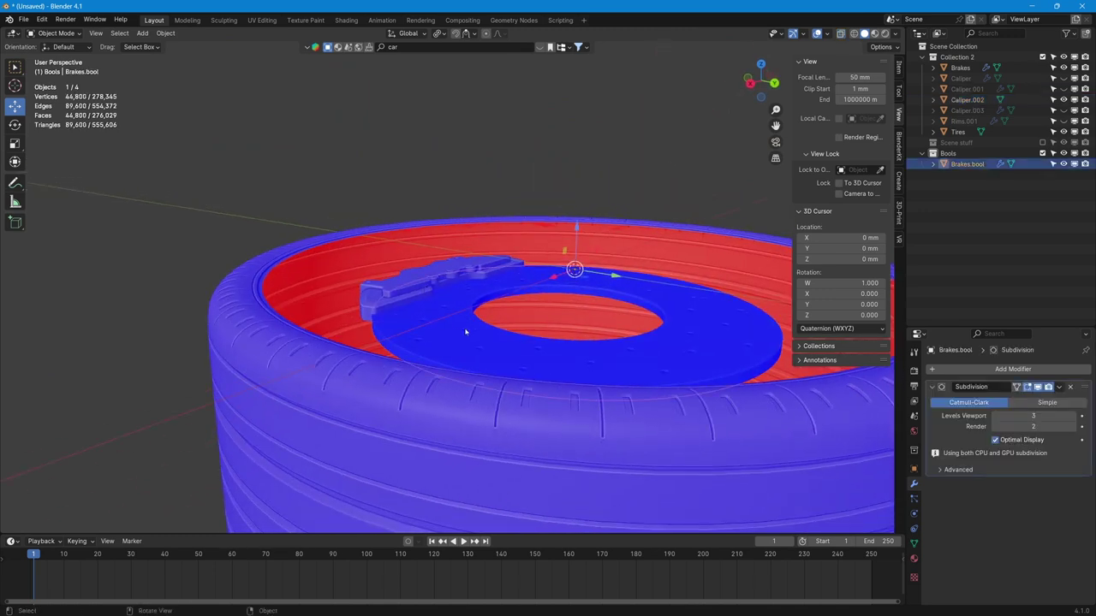
pyautogui.click(420, 287)
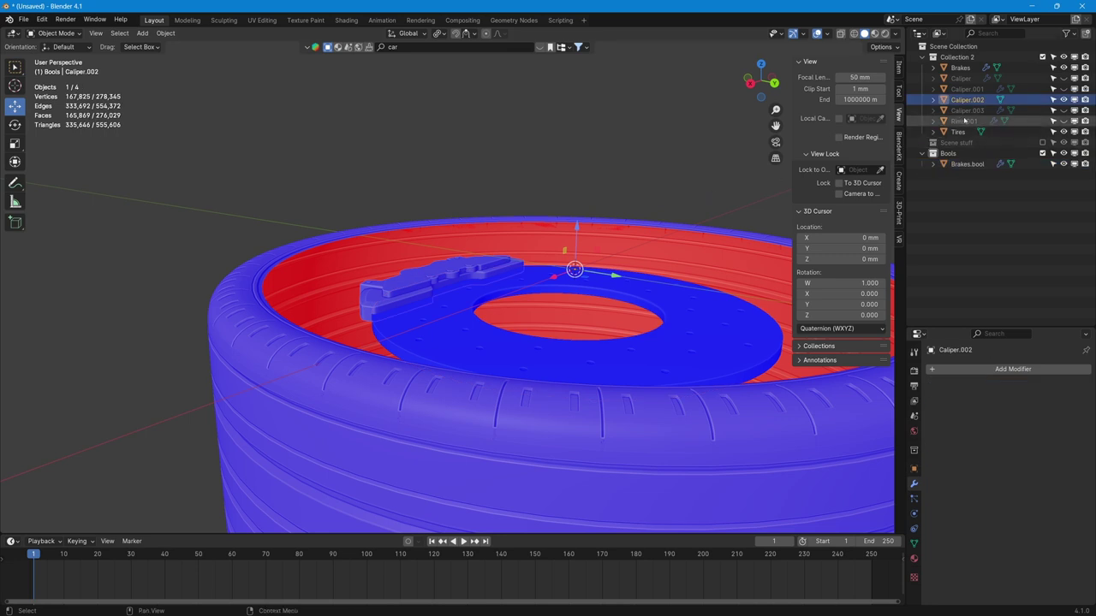
# Create a new collection in the outliner named Junk
pyautogui.click(970, 110)
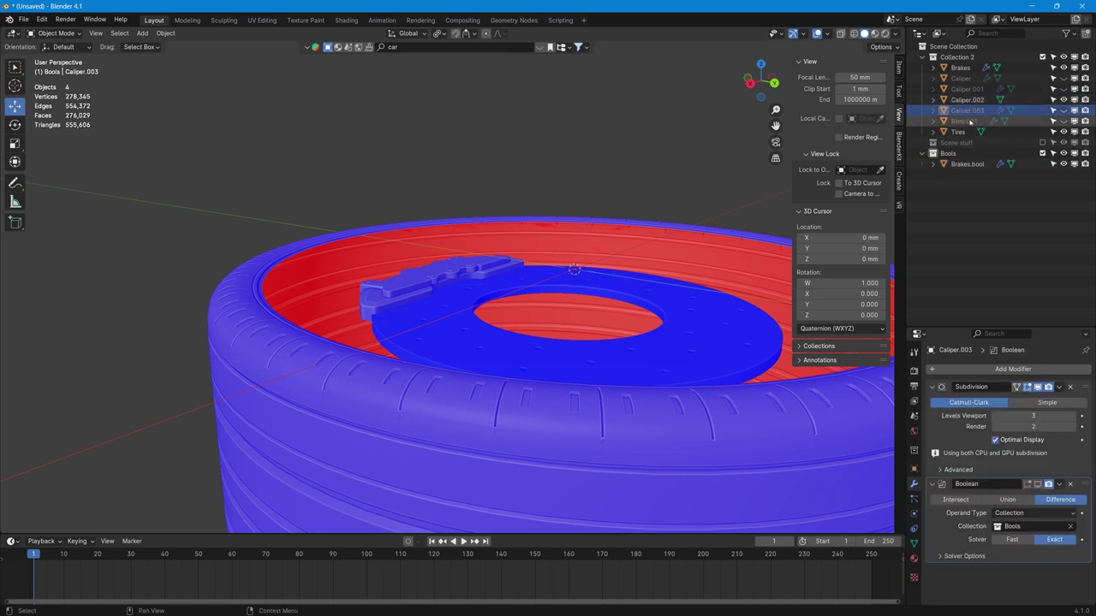
pyautogui.rightClick(953, 206)
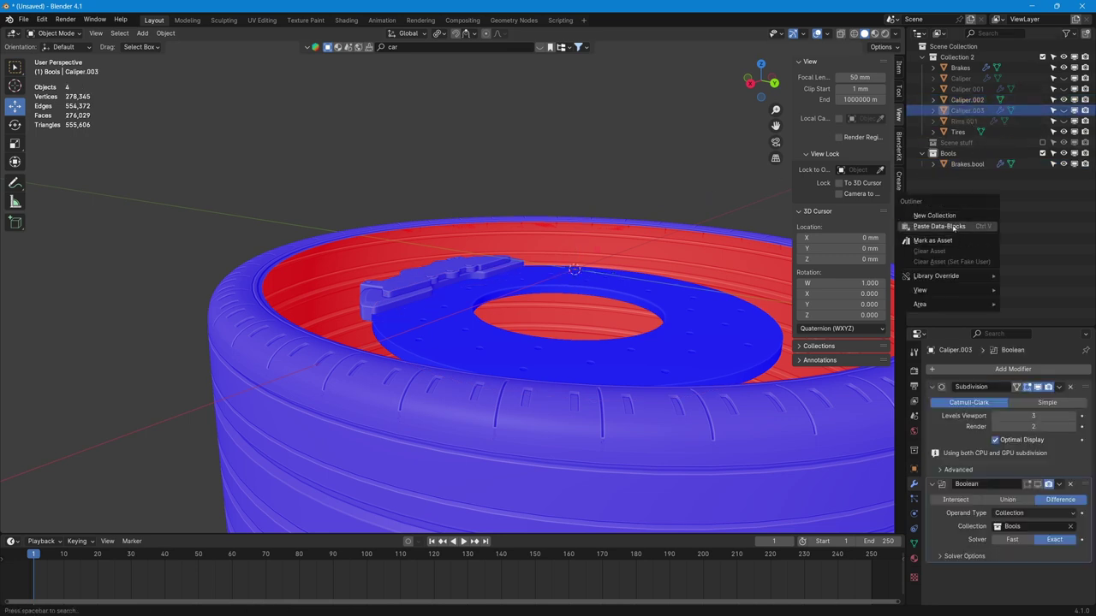
pyautogui.click(953, 221)
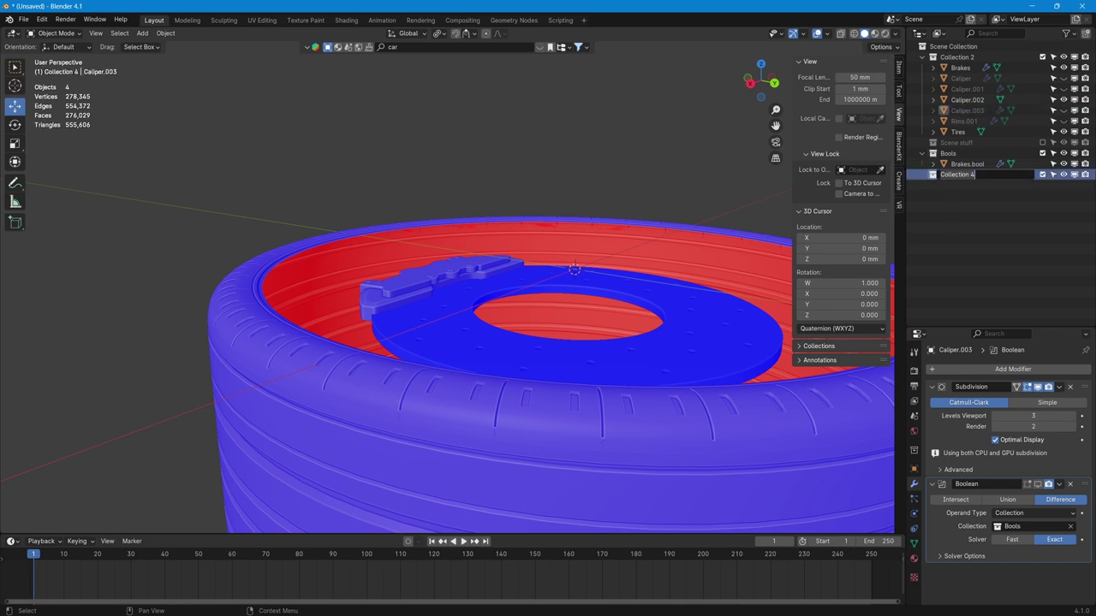
pyautogui.press('BackSpace')
pyautogui.press('Return')
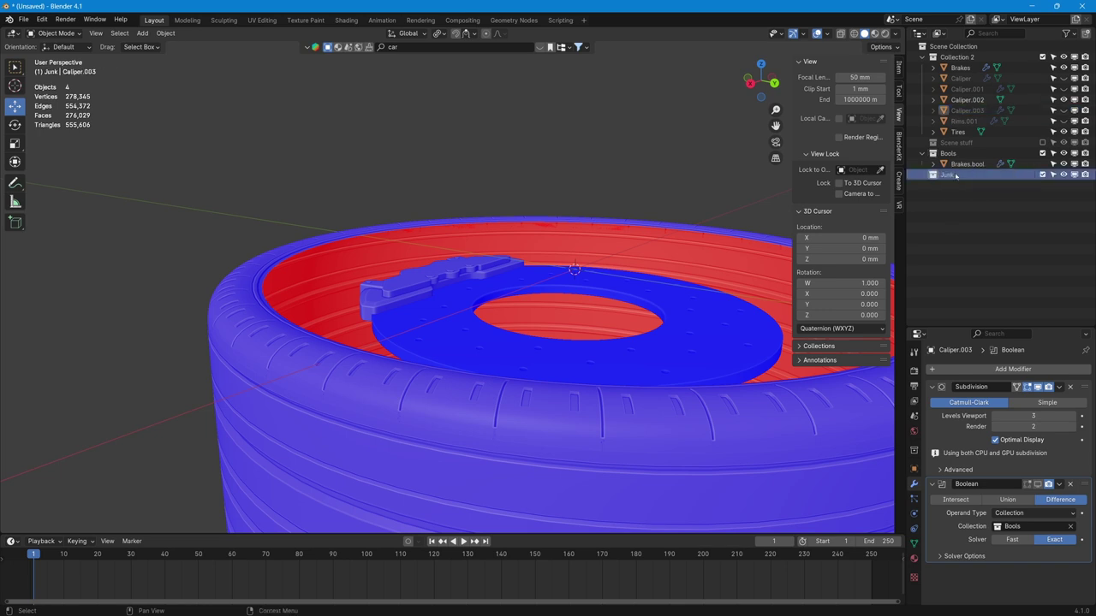
# Move Caliper, Caliper.001, Caliper.003 and Rims.001 into Junk and exclude it from the scene
pyautogui.click(964, 121)
pyautogui.keyDown('shift'); pyautogui.click(962, 79); pyautogui.keyUp('shift')
pyautogui.moveTo(962, 83); pyautogui.dragTo(947, 174)
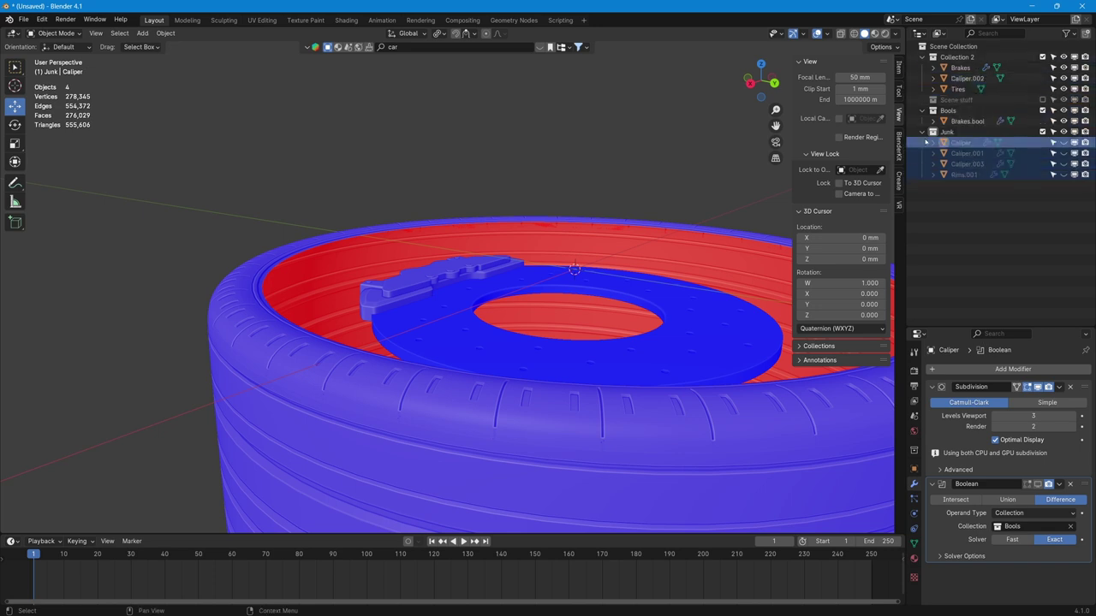
pyautogui.click(1042, 131)
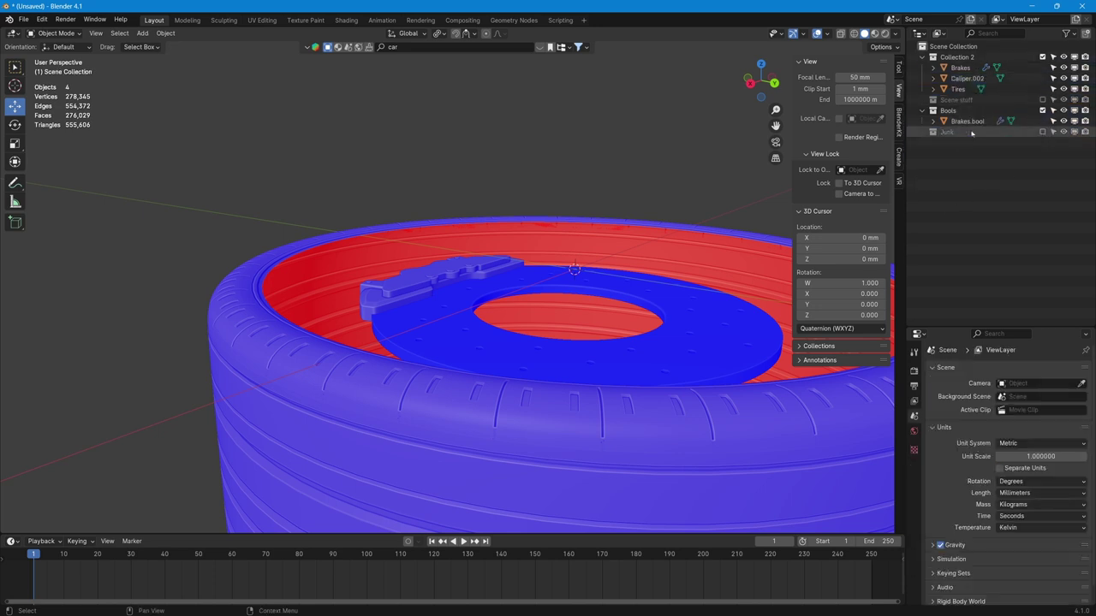
pyautogui.moveTo(648, 289); pyautogui.dragTo(597, 302, button='middle')
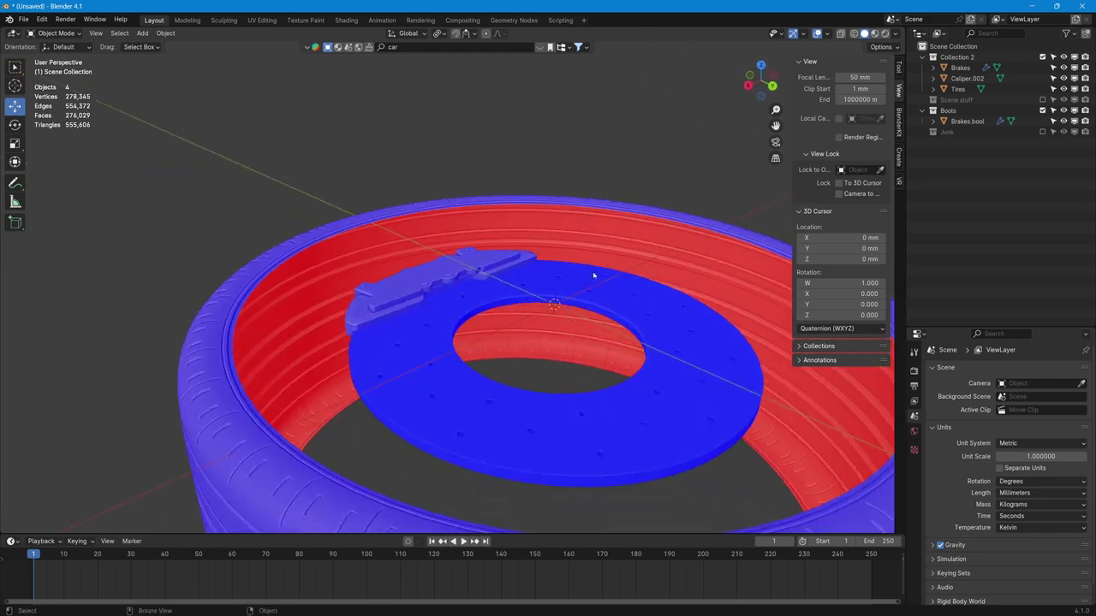
pyautogui.scroll(4, 591, 271)
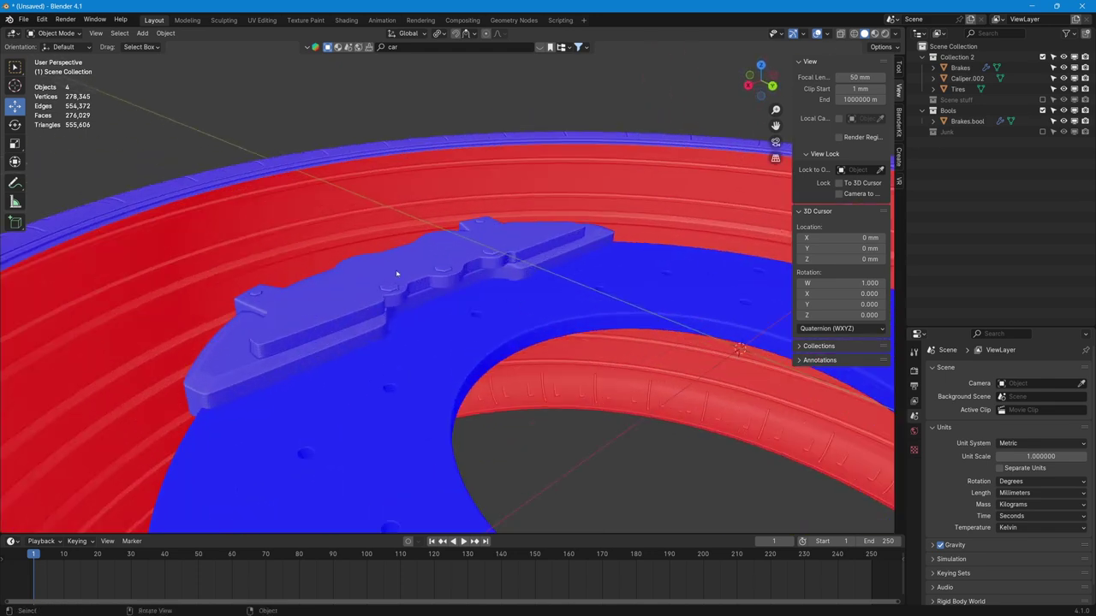
# Add a Difference Boolean to Caliper.002 with Brakes as the cutter
pyautogui.click(397, 274)
pyautogui.click(1013, 369)
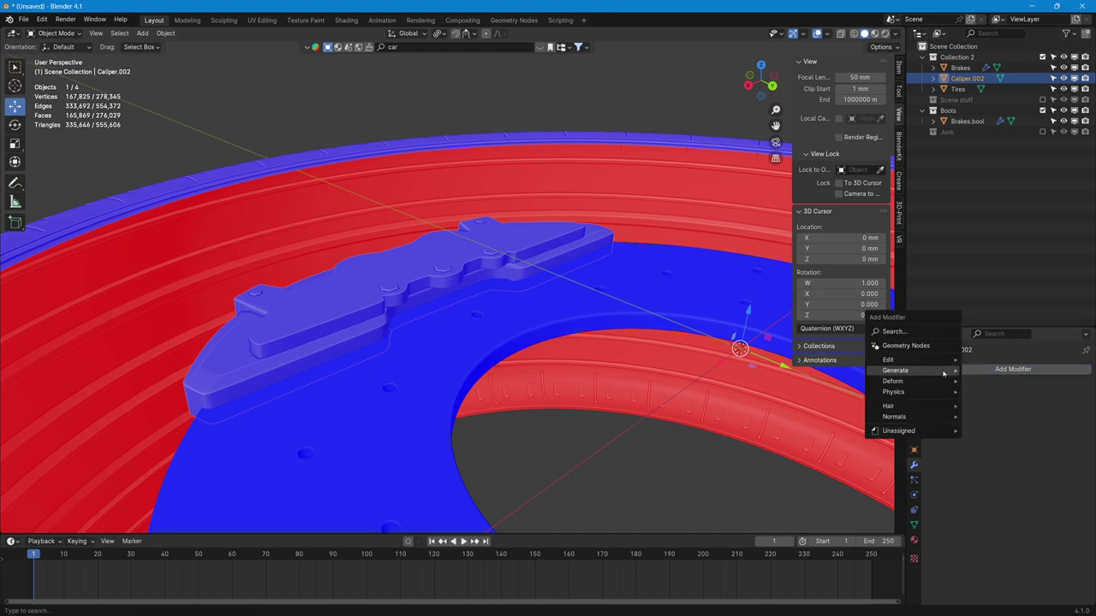
pyautogui.moveTo(944, 373)
pyautogui.click(991, 392)
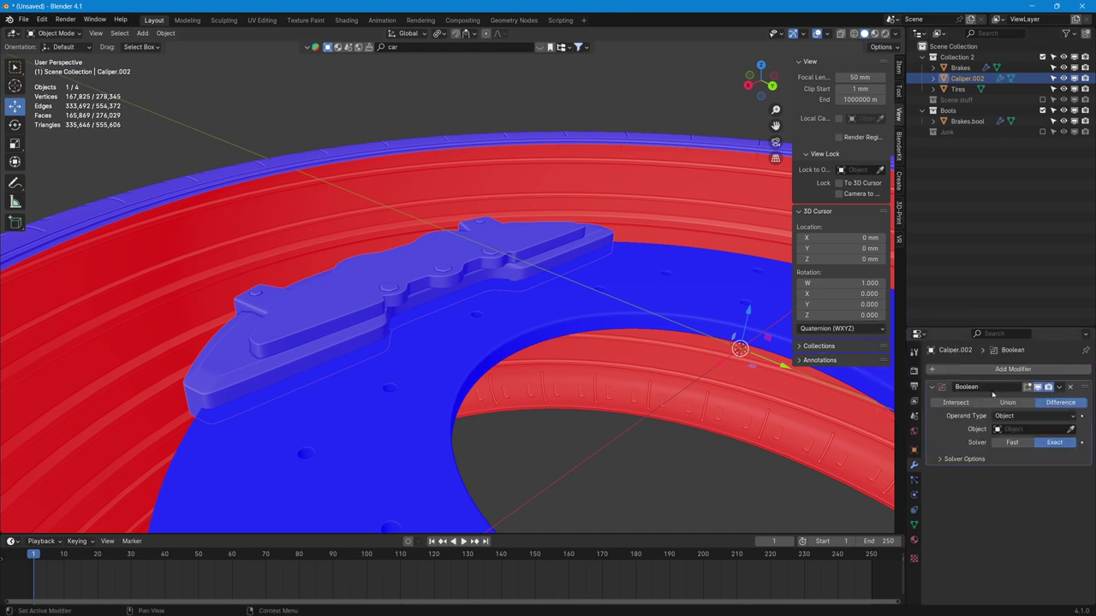
pyautogui.click(1071, 430)
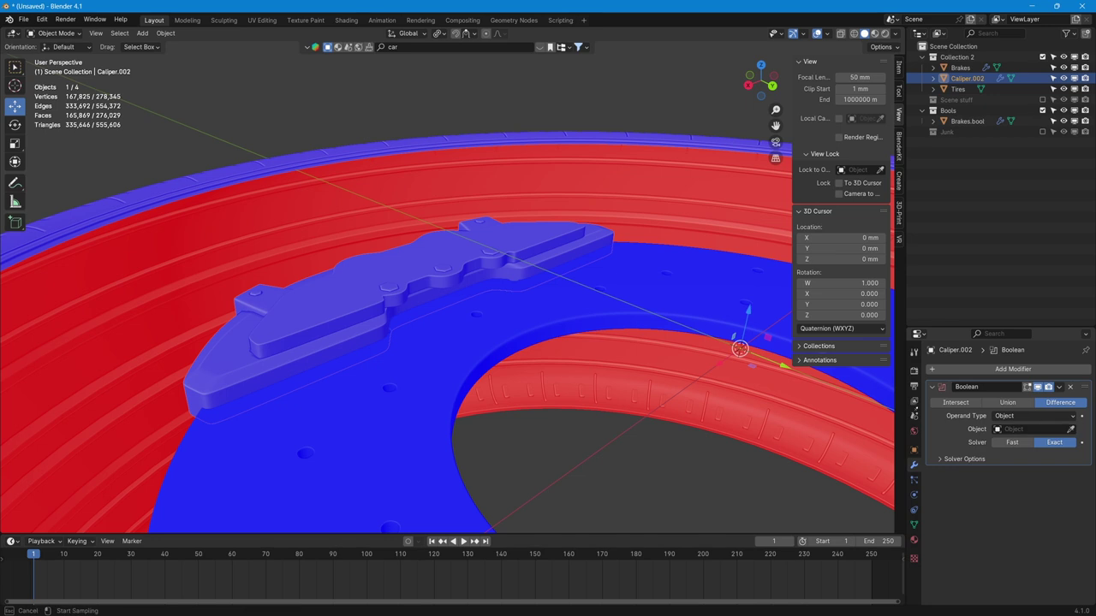
pyautogui.click(407, 442)
pyautogui.moveTo(460, 436); pyautogui.dragTo(498, 406, button='middle')
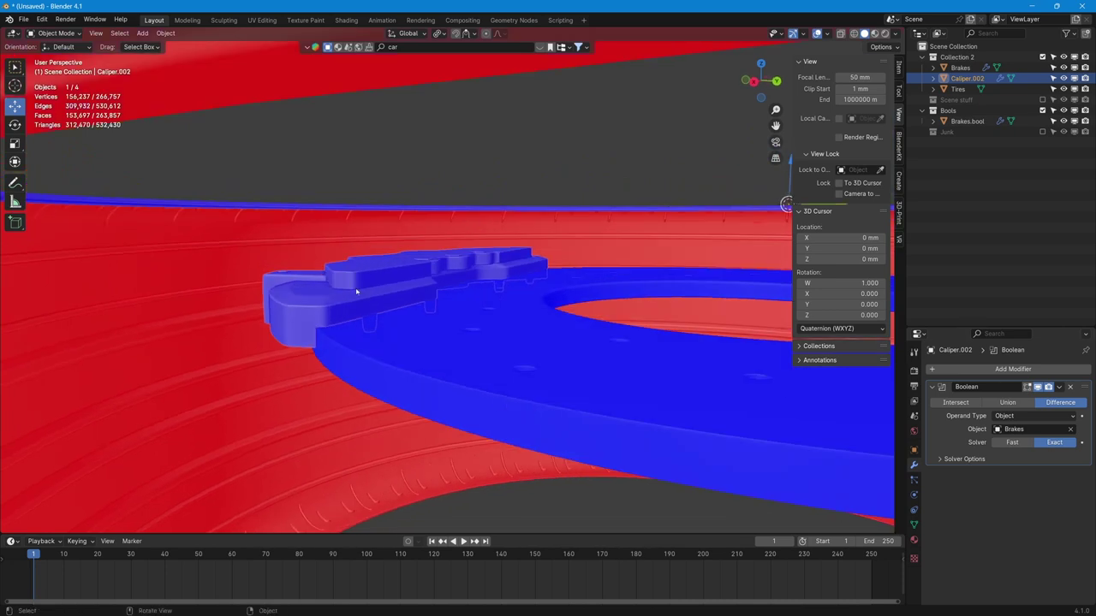
pyautogui.moveTo(356, 291); pyautogui.dragTo(451, 330, button='middle')
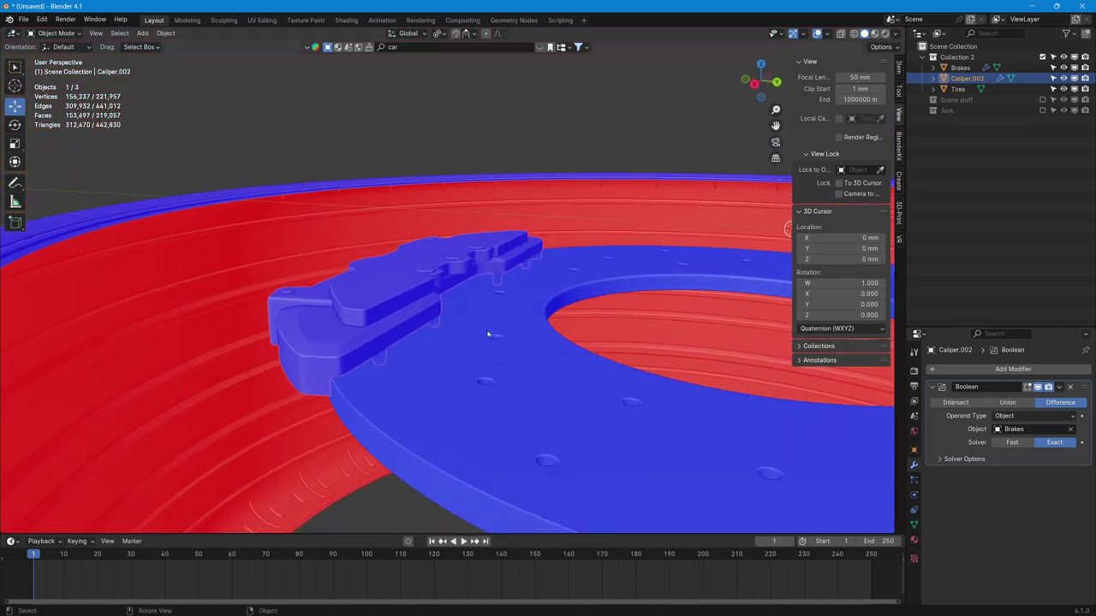
# Isolate Caliper.002 in local view to inspect the disc groove
pyautogui.click(458, 379)
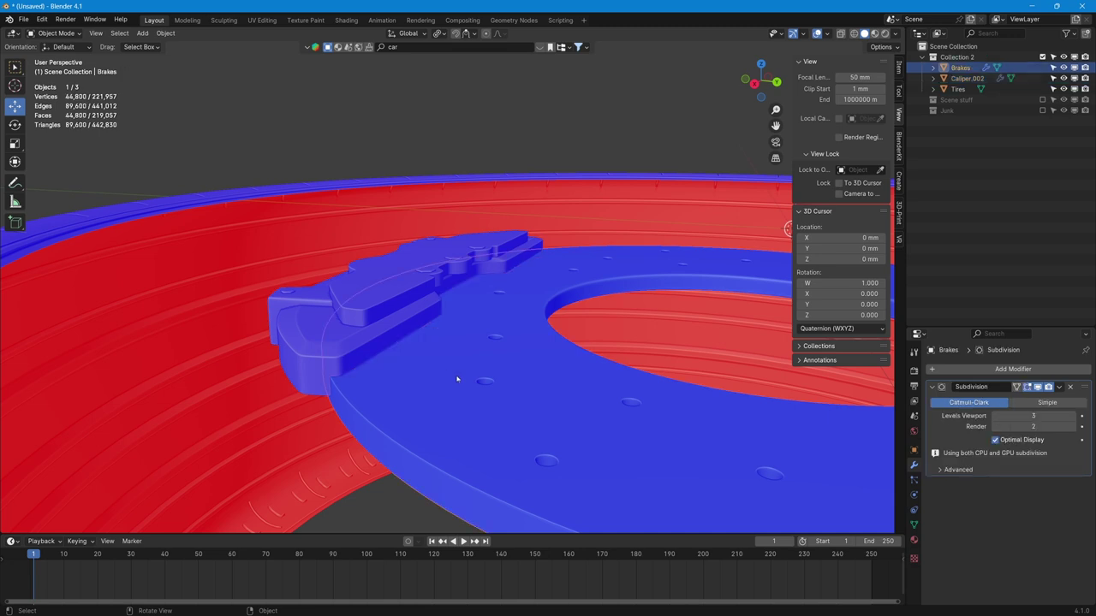
pyautogui.click(395, 315)
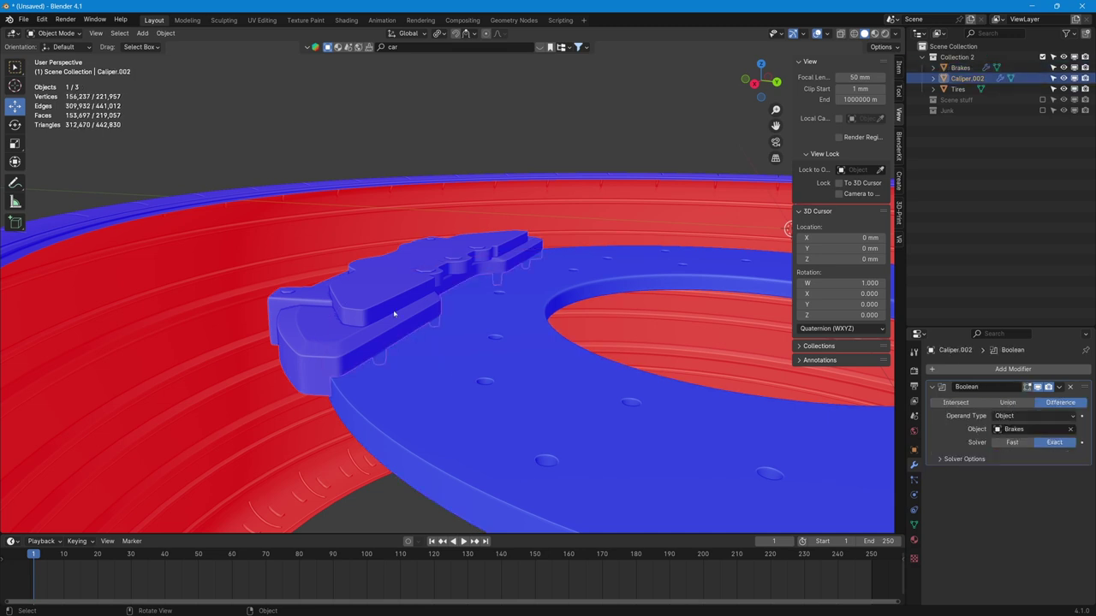
pyautogui.press('/')
pyautogui.moveTo(395, 315); pyautogui.dragTo(492, 280, button='middle')
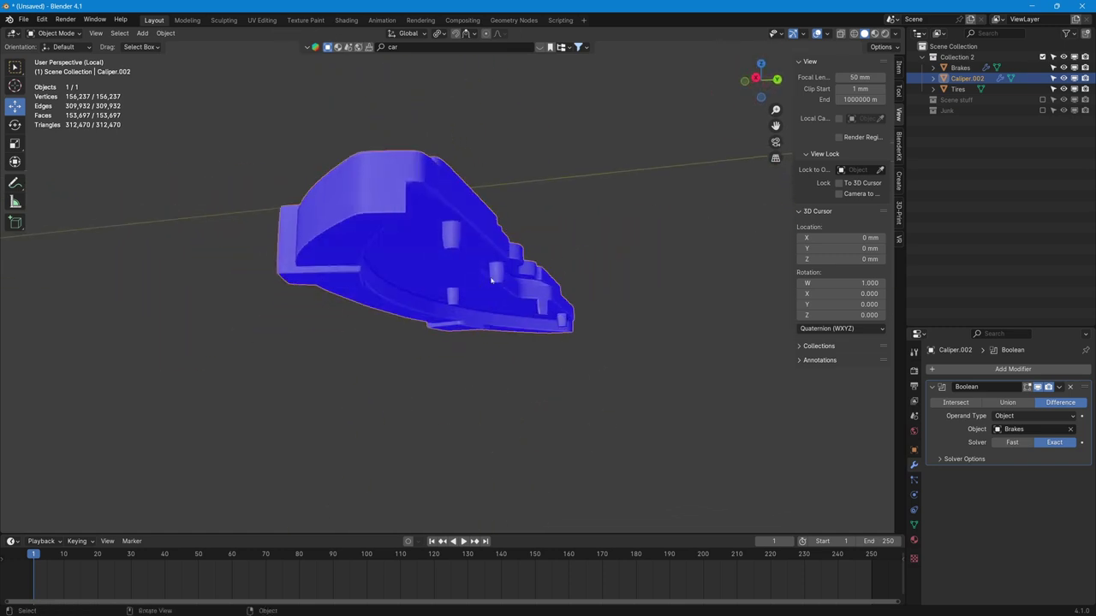
pyautogui.moveTo(517, 339); pyautogui.dragTo(441, 303, button='middle')
pyautogui.scroll(5, 440, 303)
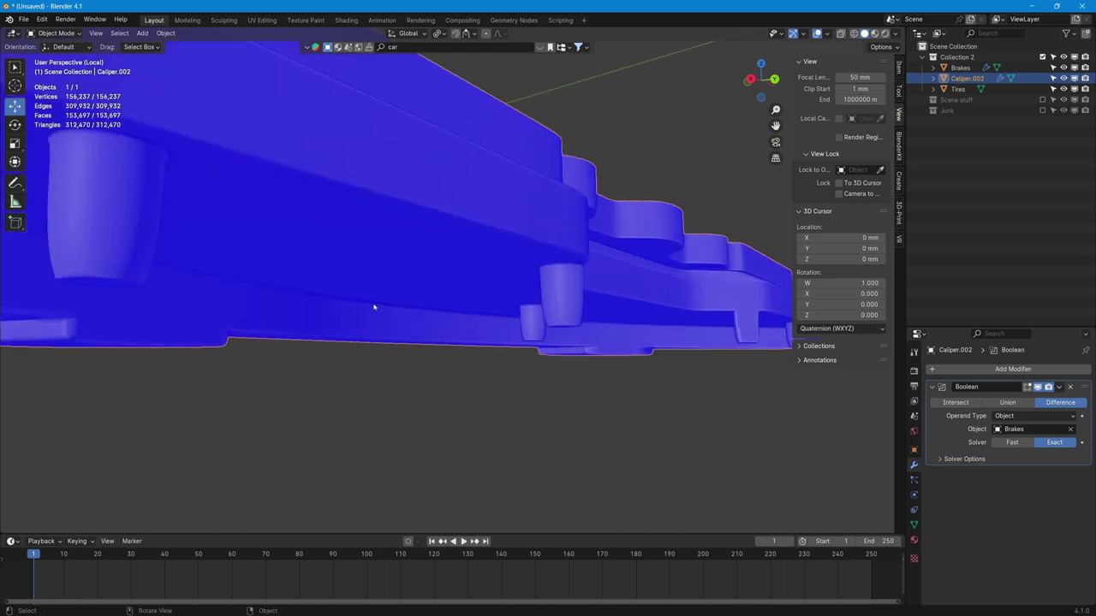
pyautogui.scroll(2, 373, 307)
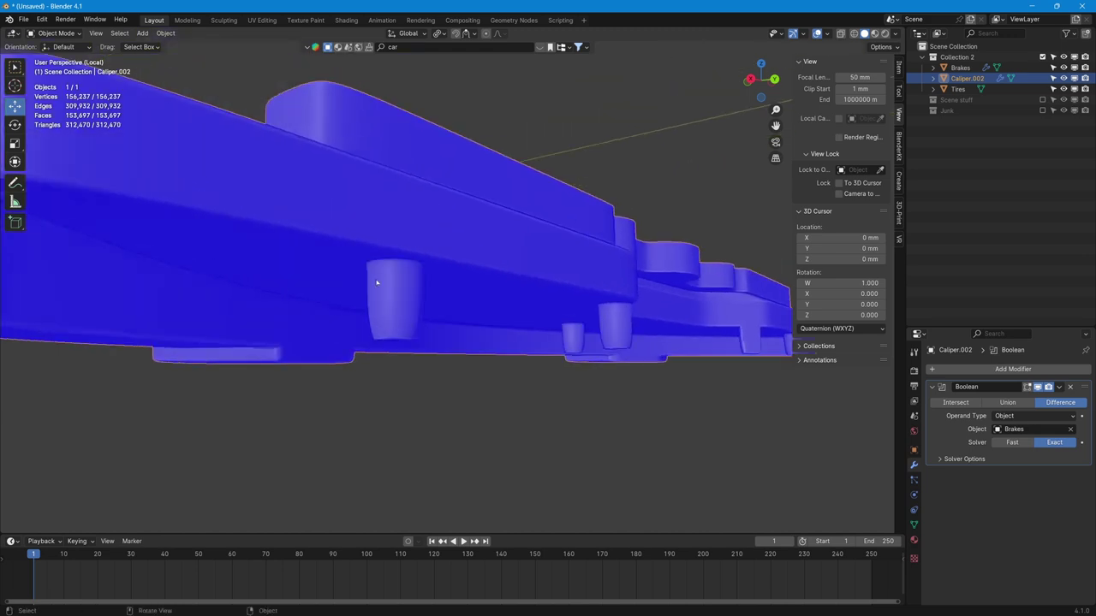
pyautogui.moveTo(377, 283); pyautogui.dragTo(367, 293, button='middle')
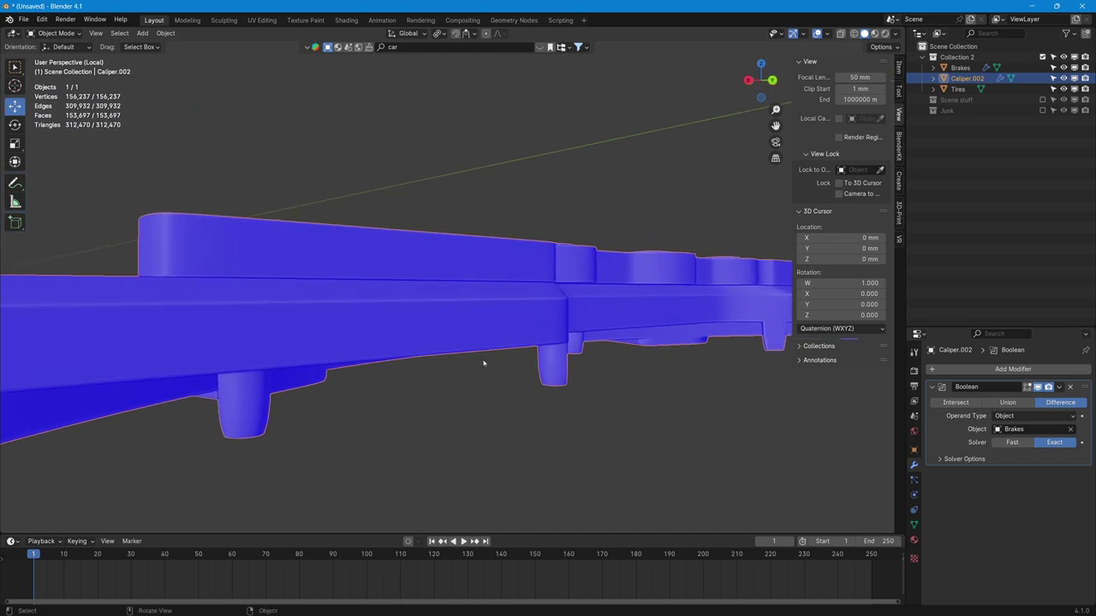
# Return to the full wheel and rename the Brakes object to 'Brake disc'
pyautogui.click(956, 117)
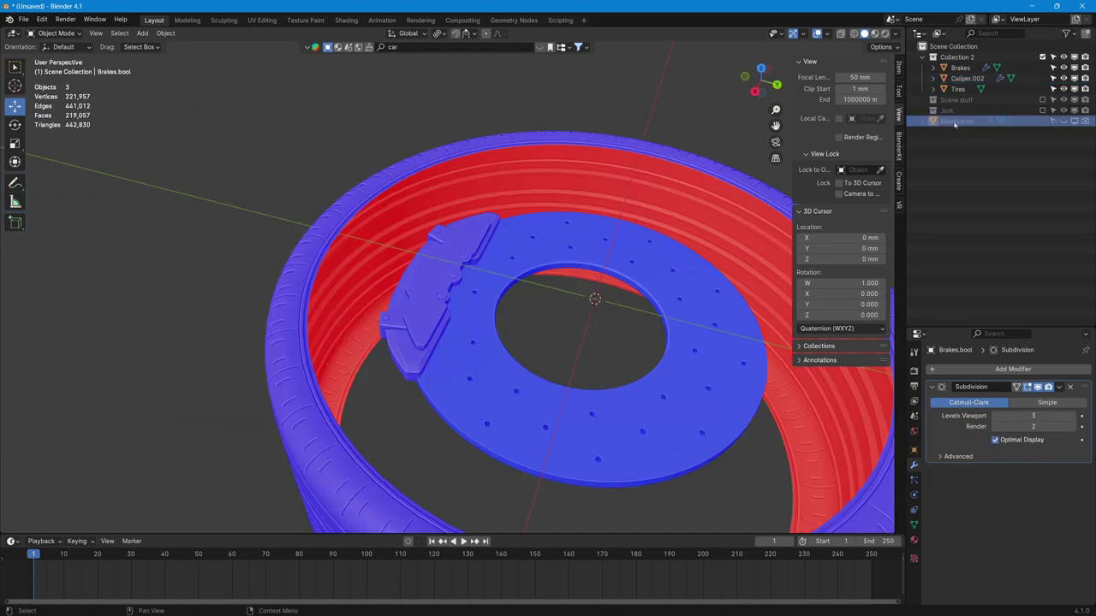
pyautogui.click(961, 69)
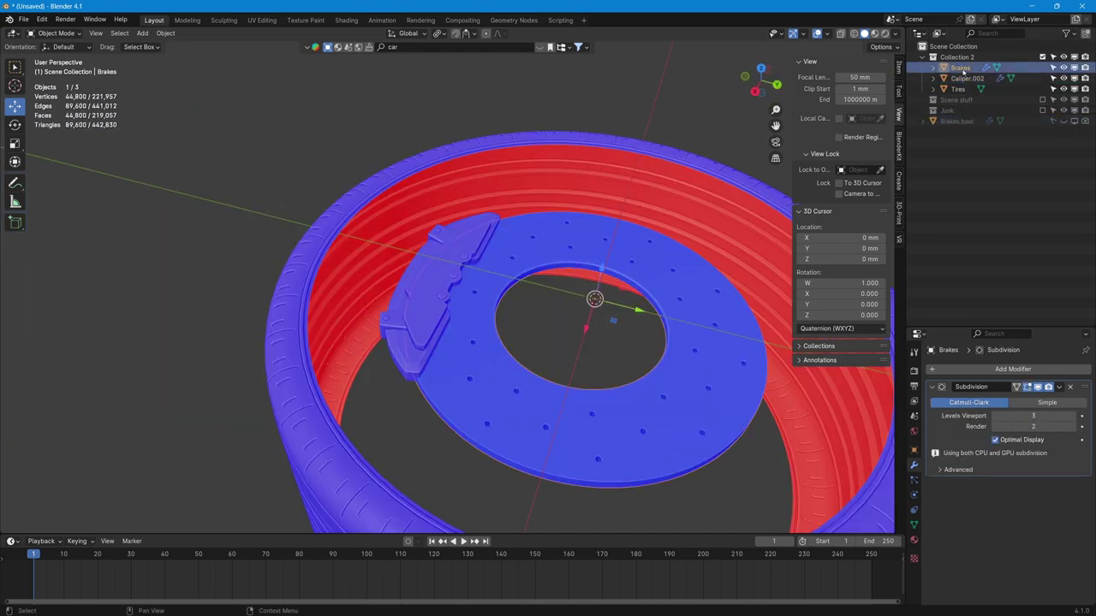
pyautogui.doubleClick(961, 68)
pyautogui.press('BackSpace')
pyautogui.write('disc')
pyautogui.press('Return')
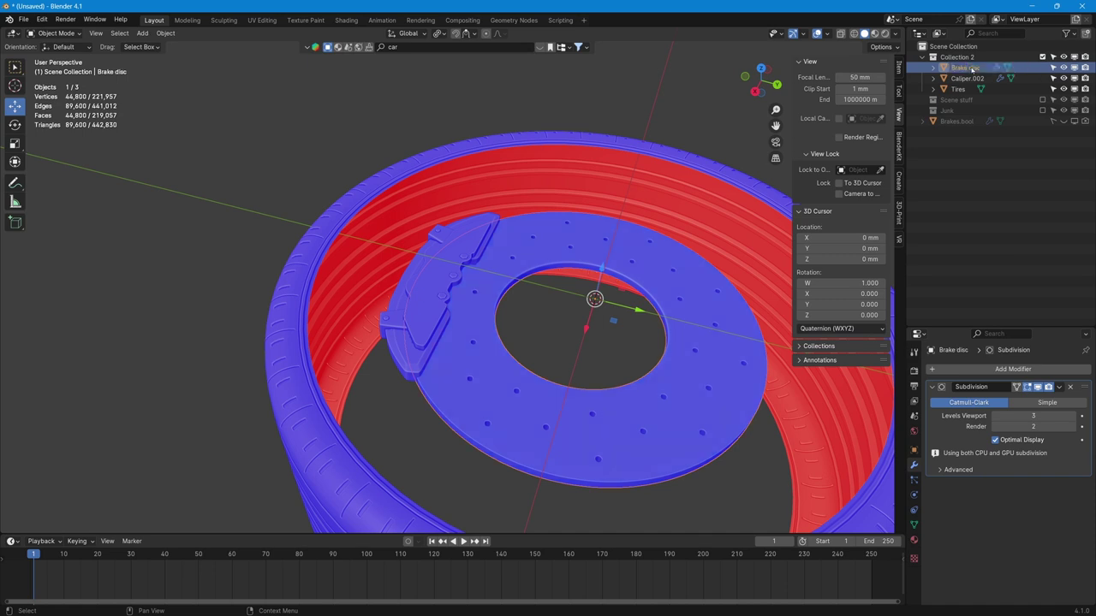
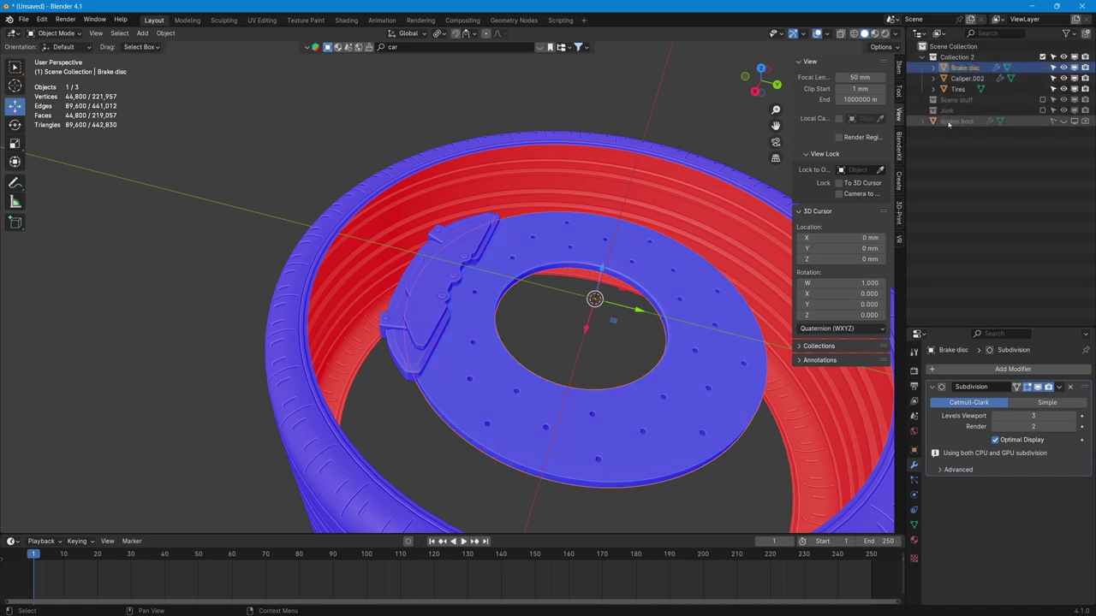
# Move the Brakes.bool object into Collection 2
pyautogui.click(953, 121)
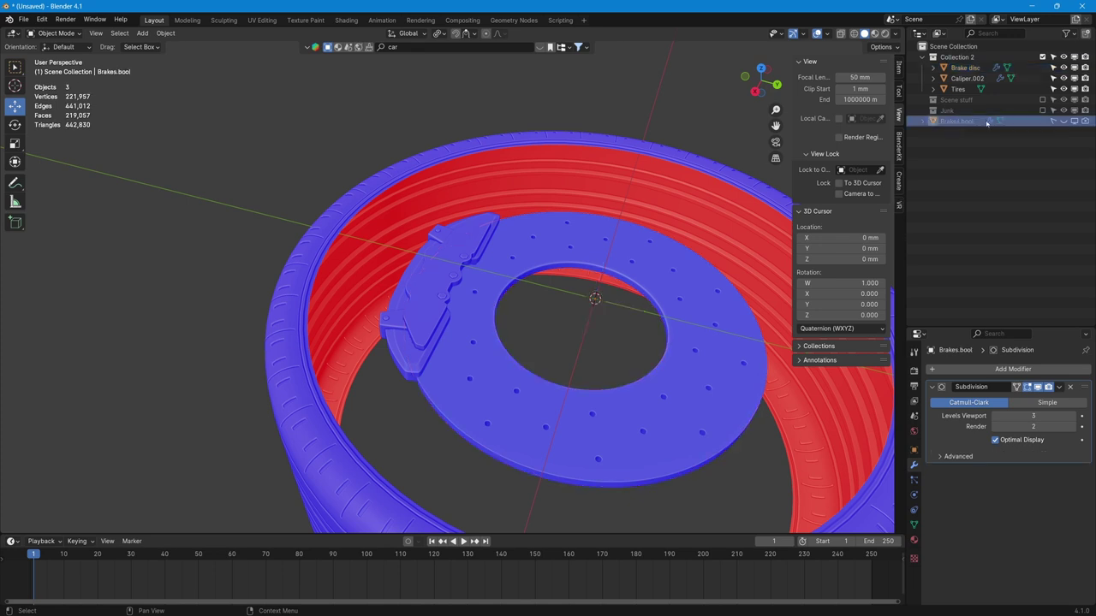
pyautogui.moveTo(599, 411); pyautogui.dragTo(600, 291, button='middle')
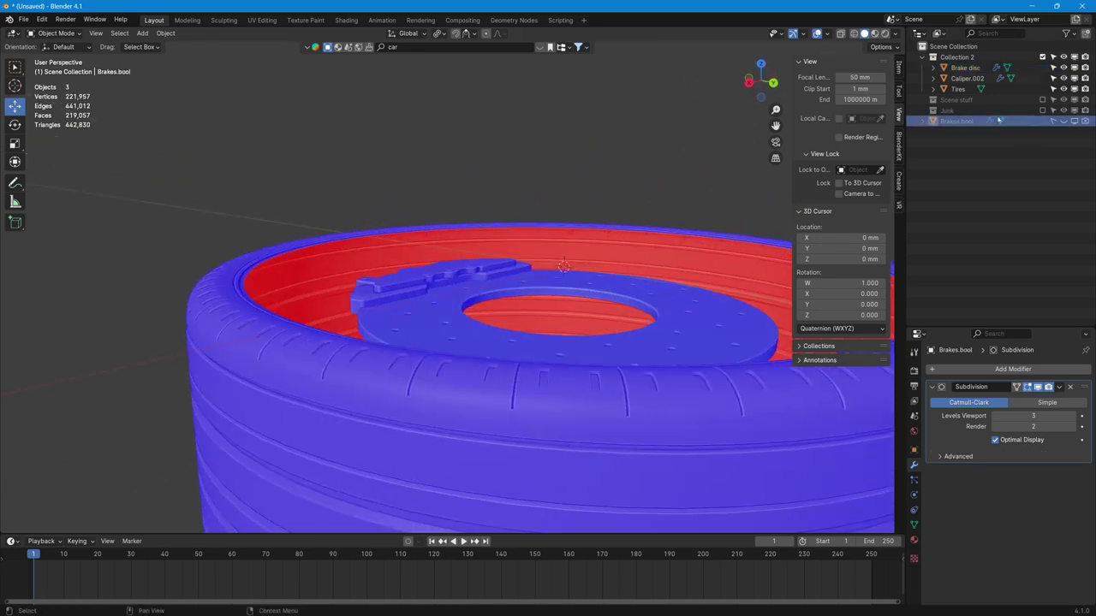
pyautogui.moveTo(998, 120); pyautogui.dragTo(973, 82)
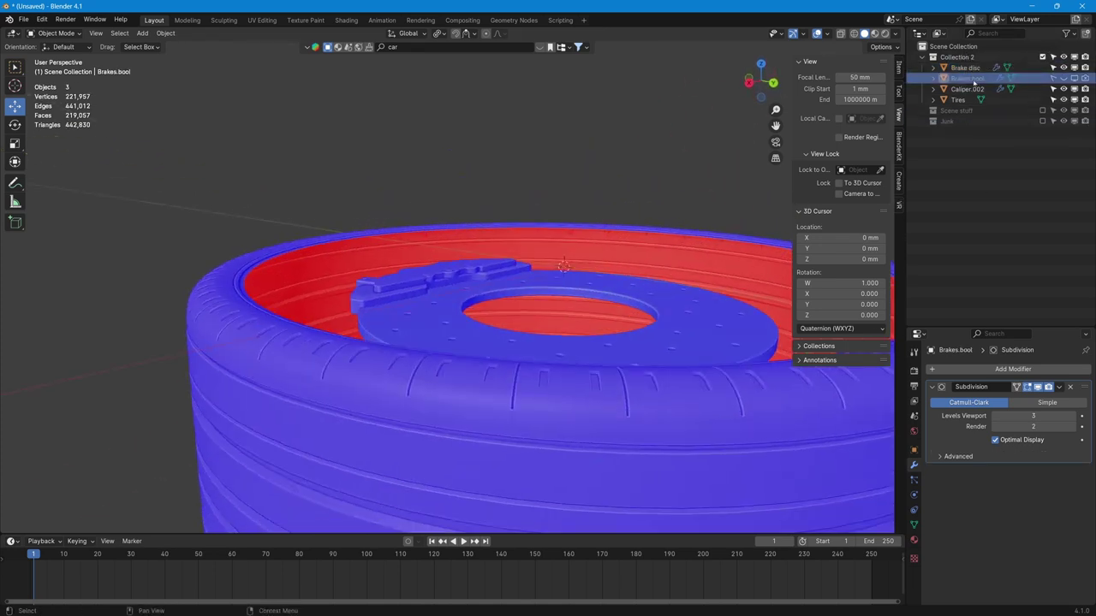
# Rename it to Brakes disc.bool, make it visible in the viewport and select it
pyautogui.doubleClick(968, 78)
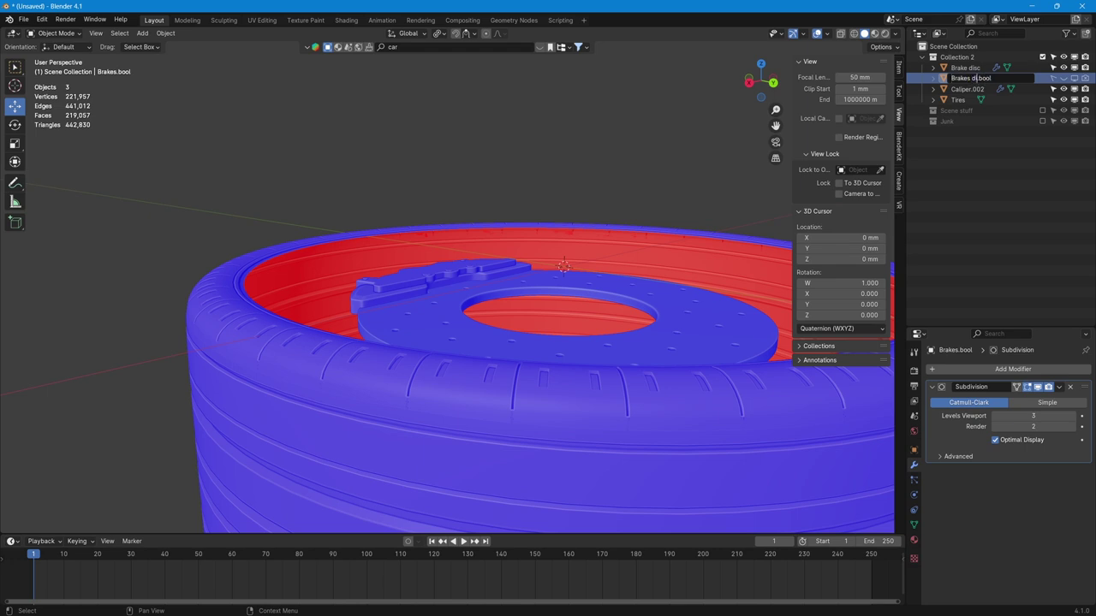
pyautogui.press('Return')
pyautogui.moveTo(557, 342); pyautogui.dragTo(558, 382, button='middle')
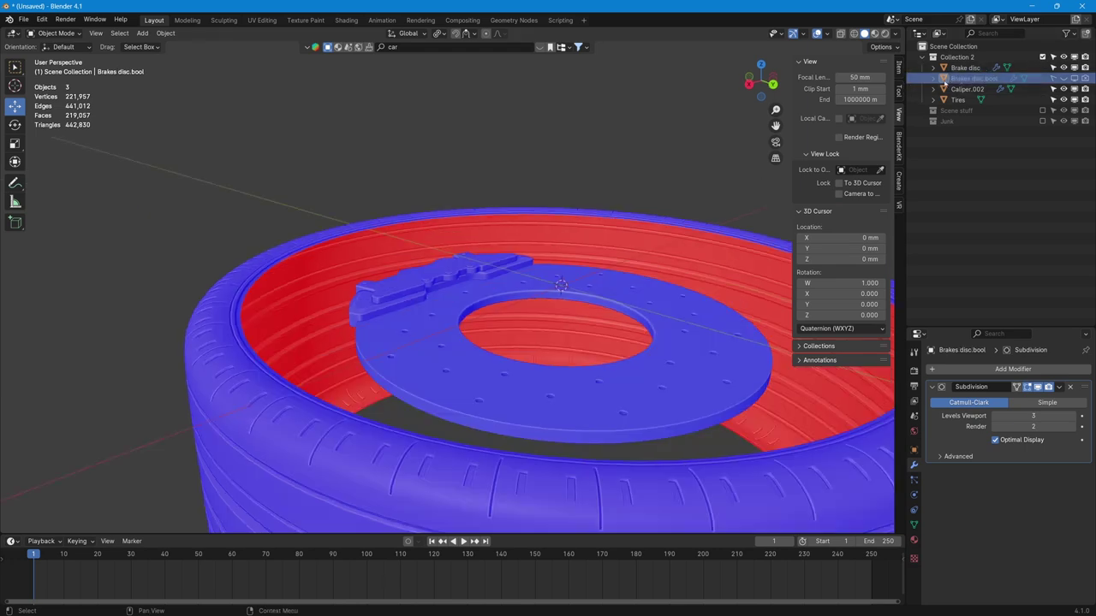
pyautogui.click(1058, 78)
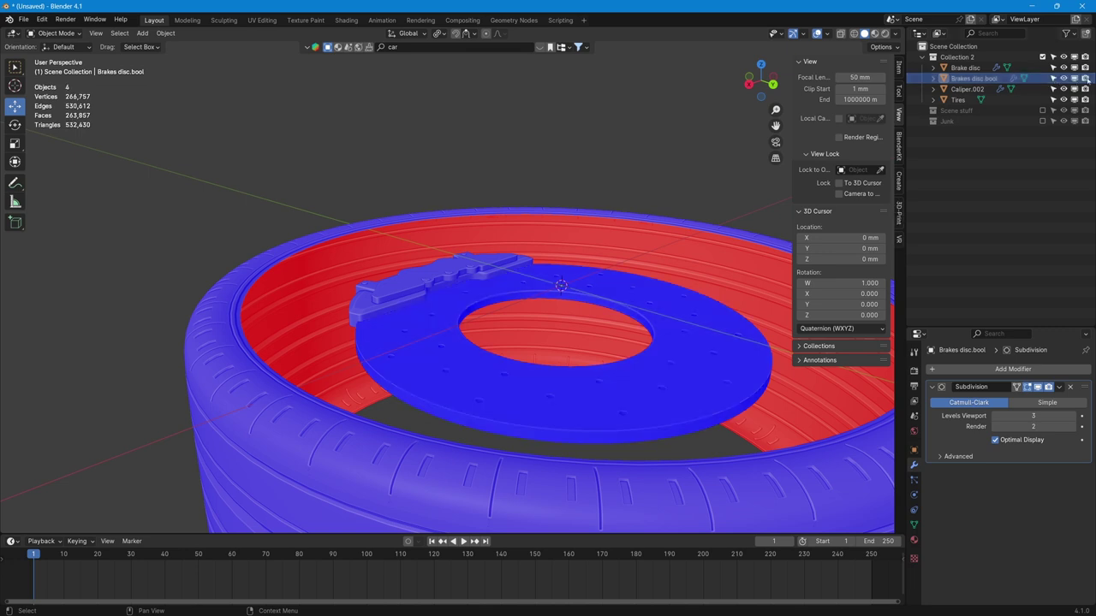
pyautogui.click(588, 275)
# Enter Edit Mode on Brakes disc.bool and isolate it in local view
pyautogui.press('Tab')
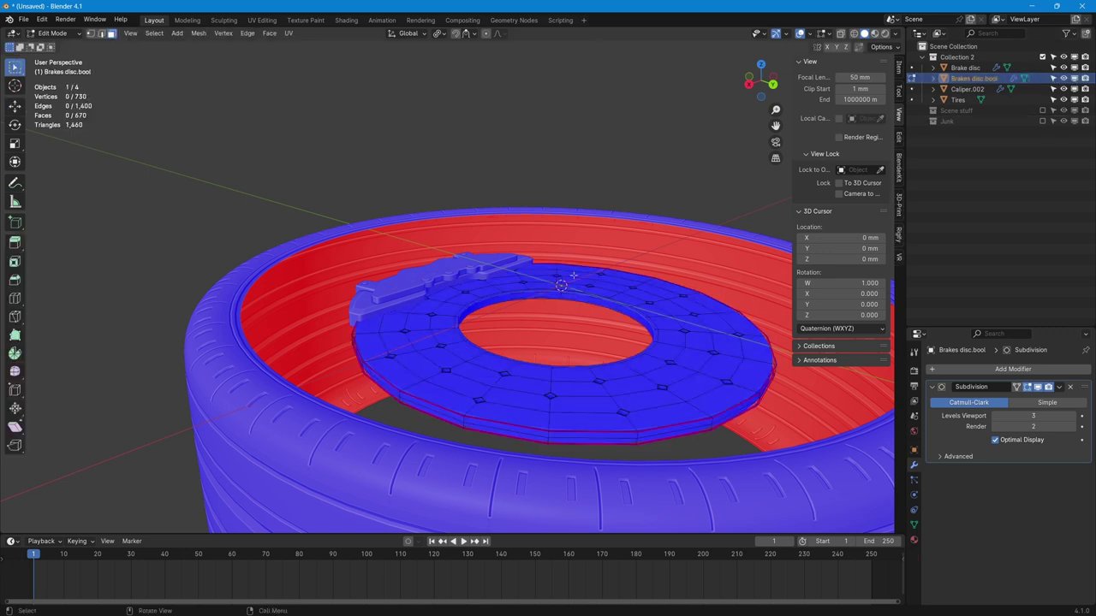
pyautogui.press('/')
pyautogui.moveTo(573, 275); pyautogui.dragTo(608, 342, button='middle')
# Select a face beside one bolt hole and grow the selection twice around its pillar
pyautogui.moveTo(701, 91); pyautogui.dragTo(651, 119, button='middle')
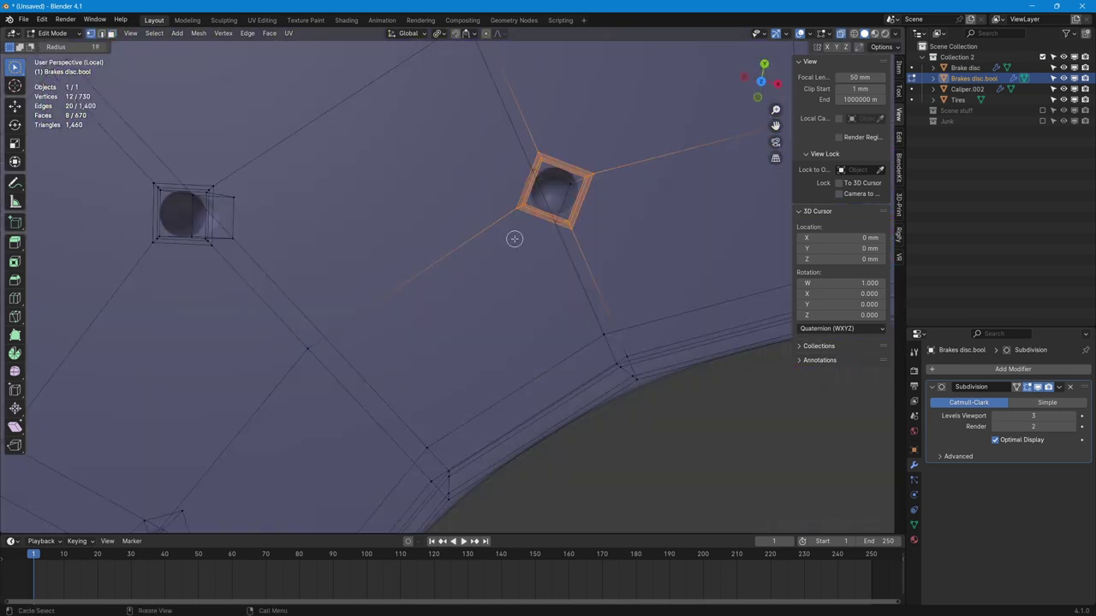
pyautogui.keyDown('shift'); pyautogui.moveTo(514, 237); pyautogui.dragTo(403, 284, button='middle'); pyautogui.keyUp('shift')
pyautogui.press('3')
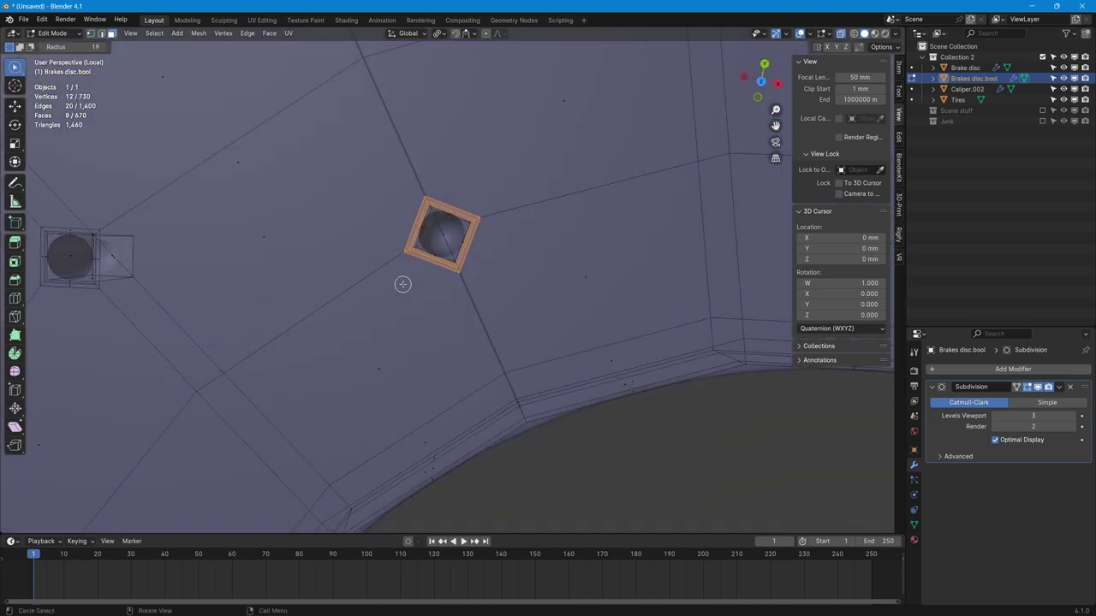
pyautogui.click(445, 238)
pyautogui.moveTo(509, 274); pyautogui.dragTo(515, 223, button='middle')
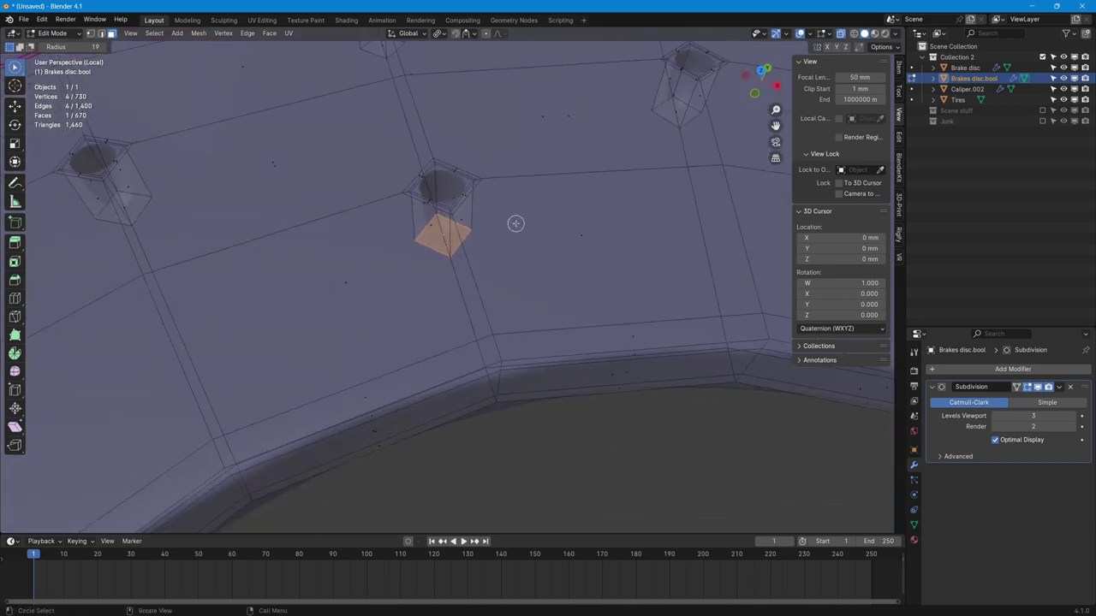
pyautogui.press('ctrl+KP_Add')
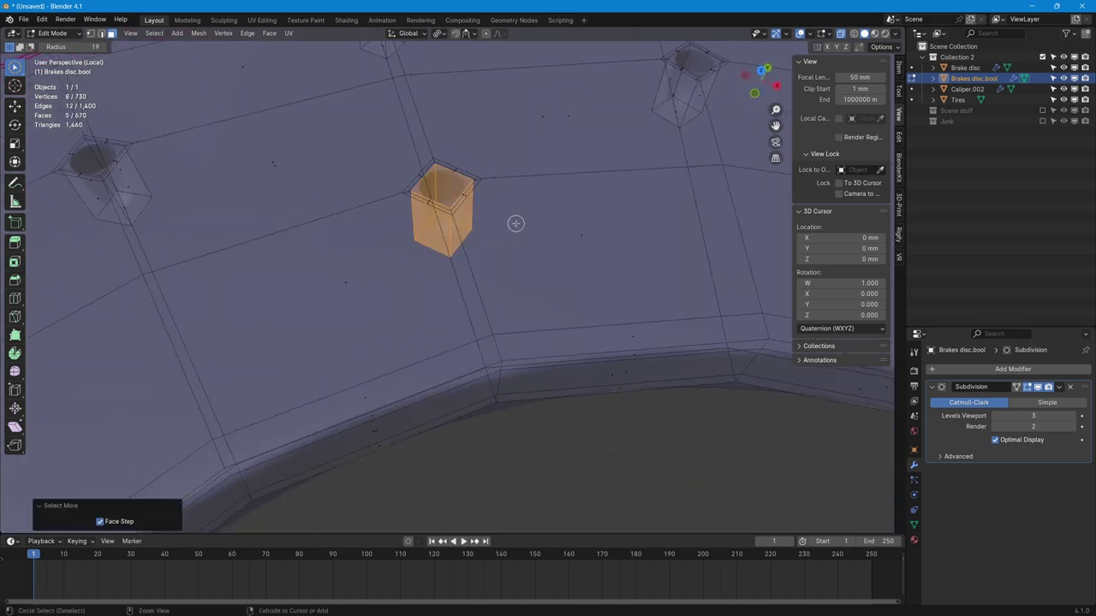
pyautogui.press('ctrl+KP_Add')
pyautogui.press('ctrl+KP_Add')
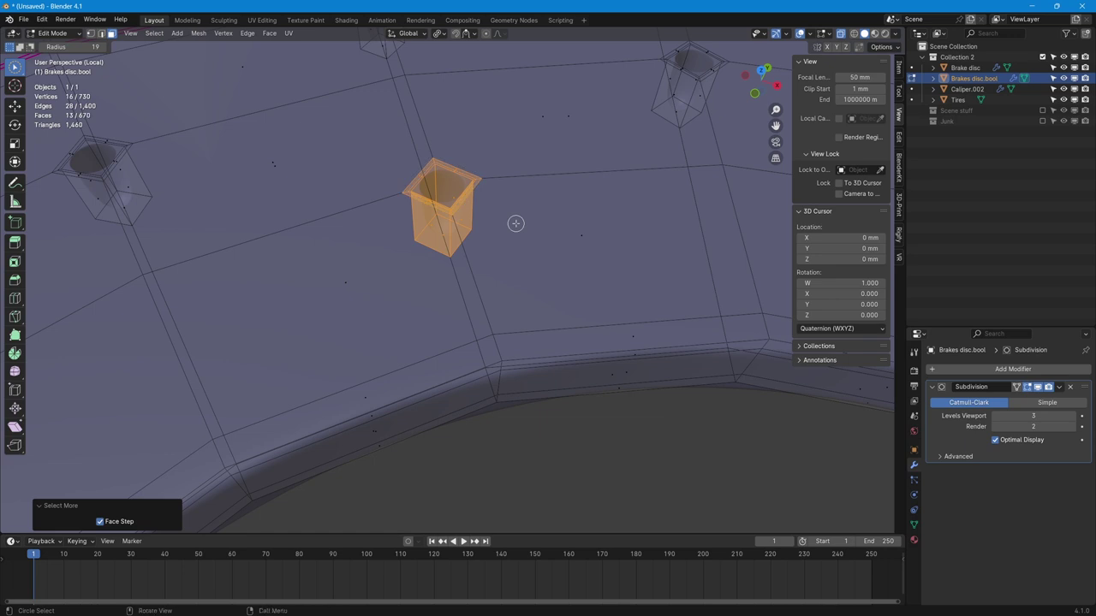
pyautogui.press('x')
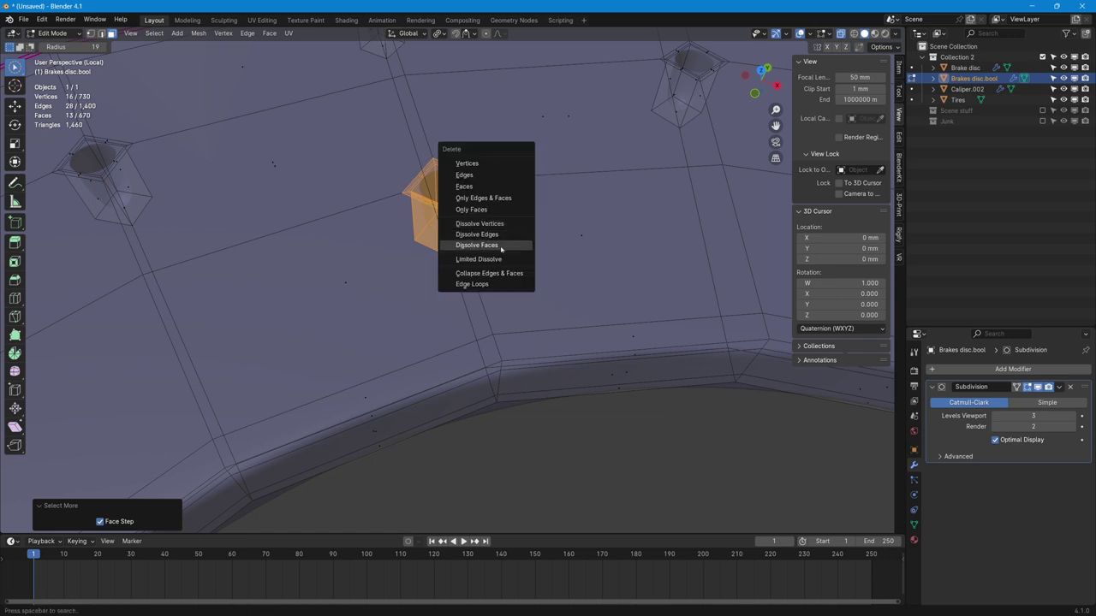
# Dissolve the selected faces around the pillar into a single face
pyautogui.click(501, 248)
pyautogui.moveTo(500, 246); pyautogui.dragTo(541, 227, button='middle')
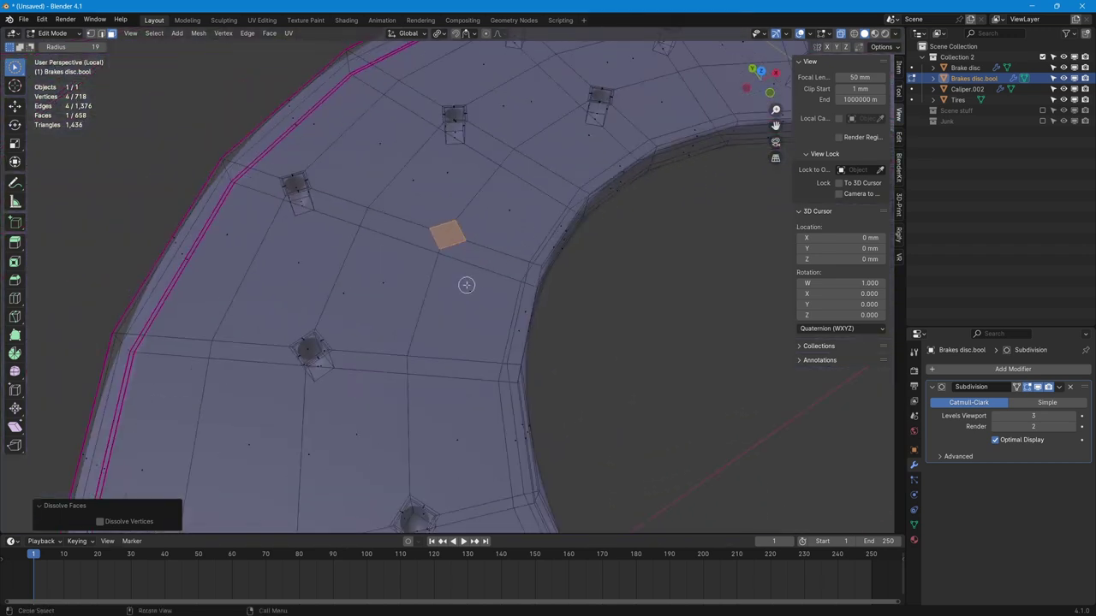
pyautogui.moveTo(465, 283); pyautogui.dragTo(515, 309, button='middle')
pyautogui.scroll(3, 508, 286)
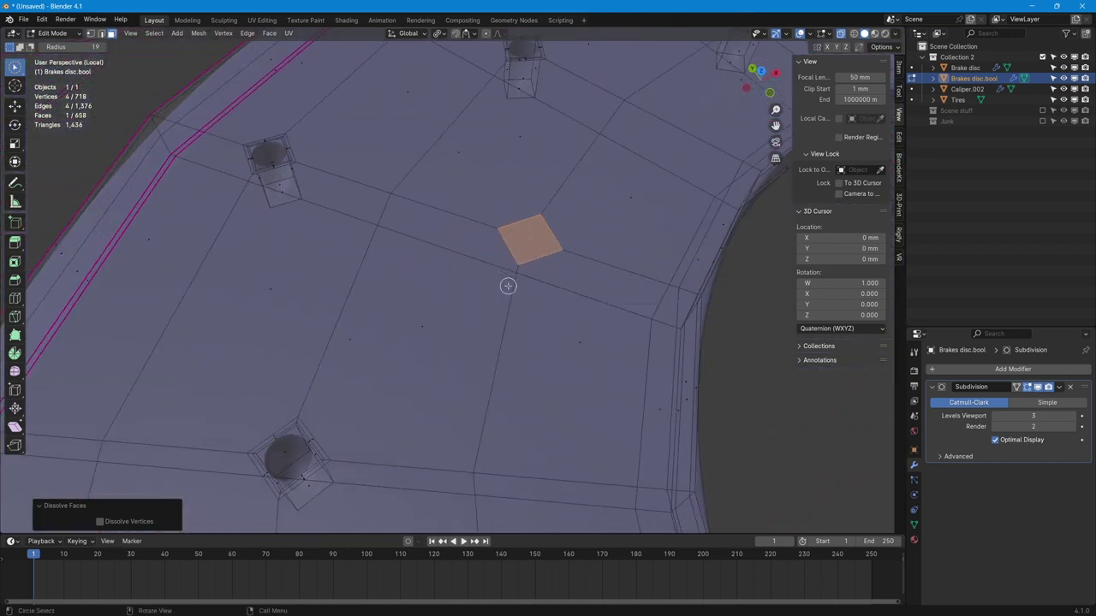
# Merge that face's vertices At Center into one vertex
pyautogui.press('1')
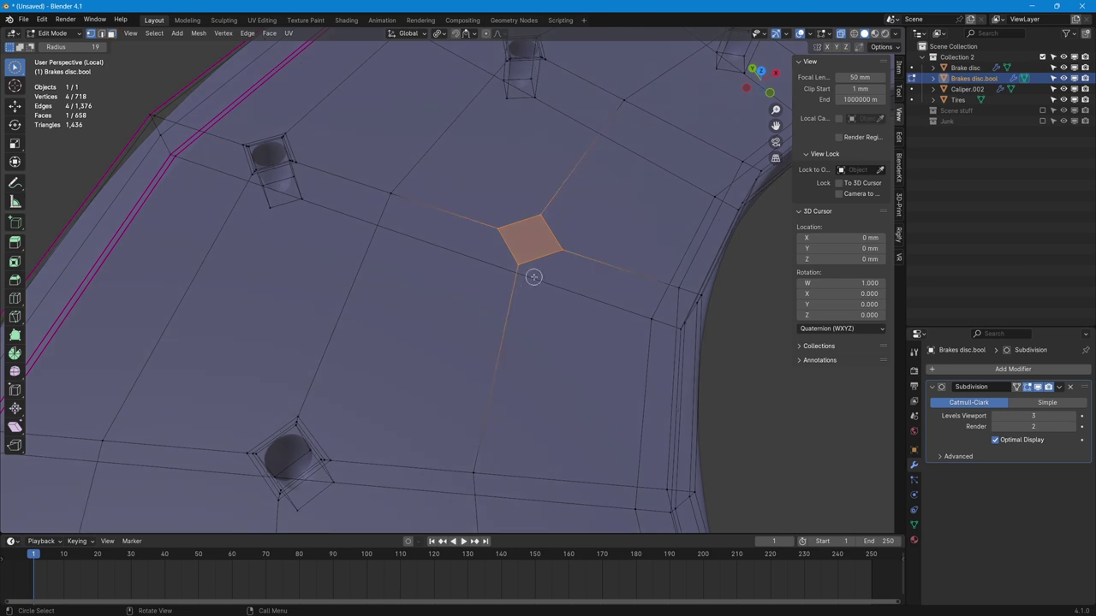
pyautogui.press('m')
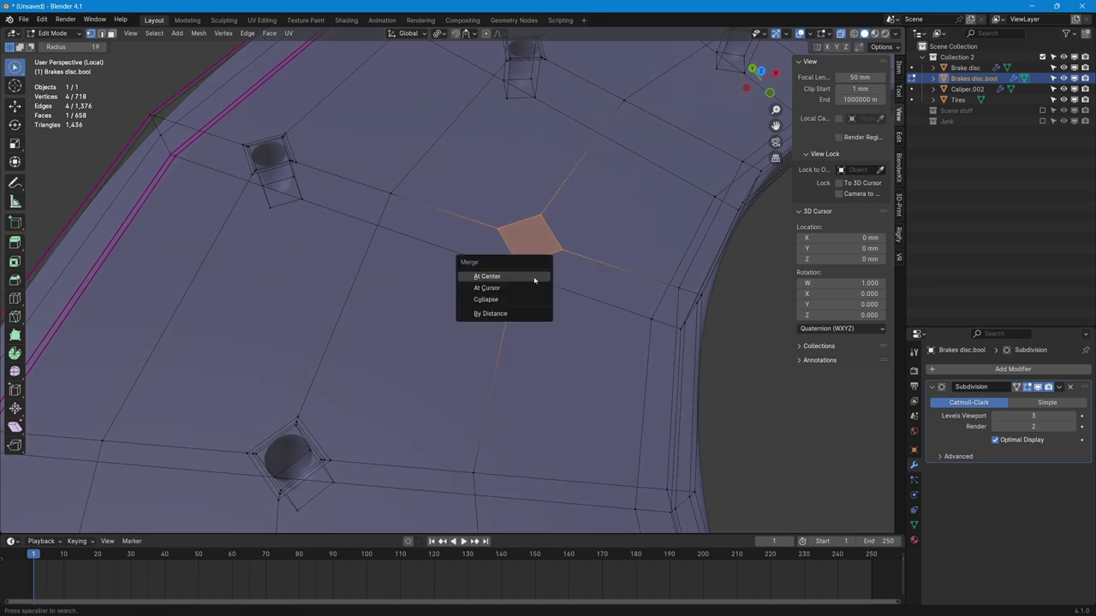
pyautogui.click(487, 277)
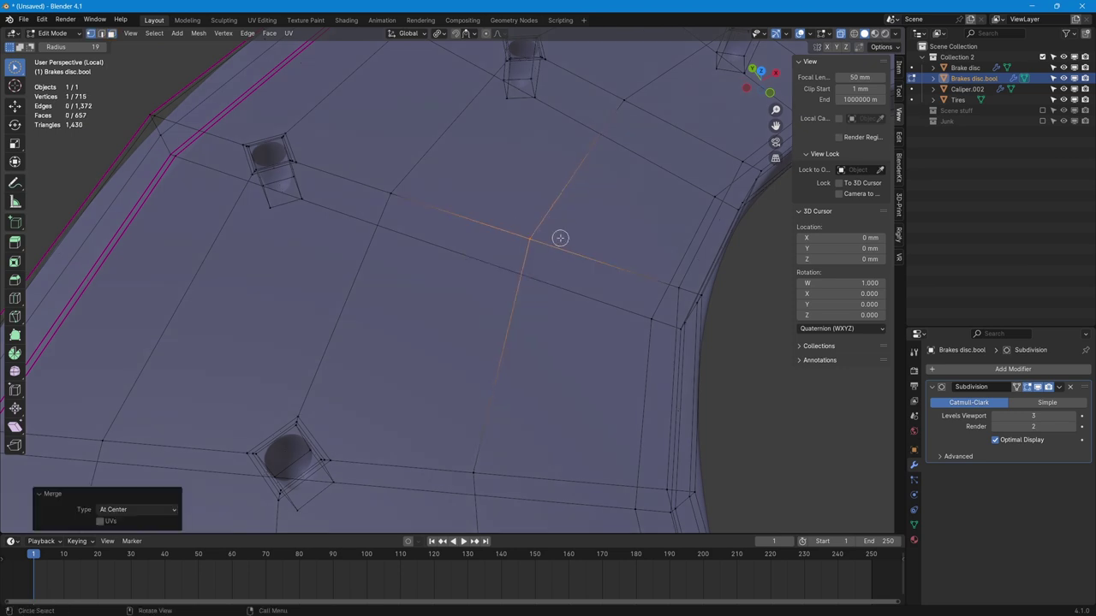
pyautogui.moveTo(560, 238)
pyautogui.mouseDown(button='middle')
pyautogui.moveTo(624, 210)
pyautogui.moveTo(571, 254)
pyautogui.mouseUp(button='middle')
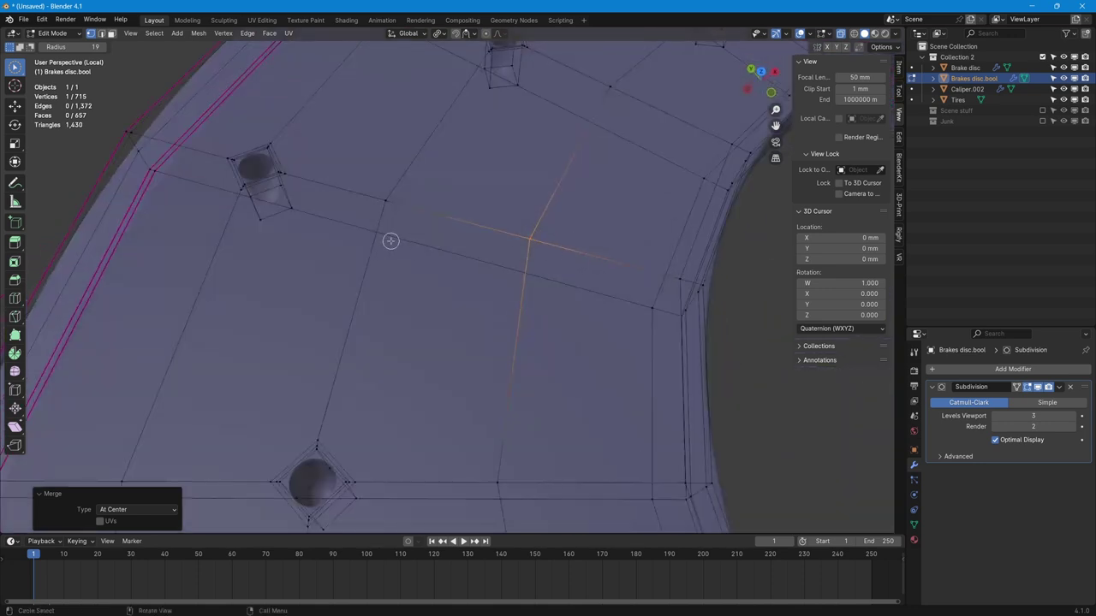
pyautogui.moveTo(390, 241); pyautogui.dragTo(528, 354, button='middle')
pyautogui.scroll(3, 432, 289)
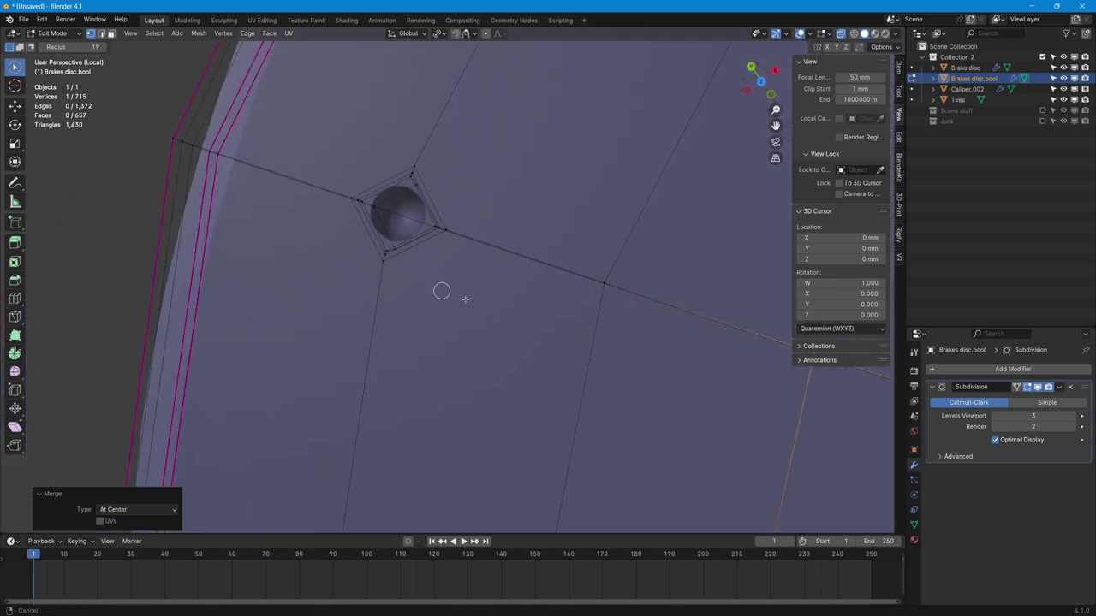
pyautogui.scroll(-6, 465, 298)
# Grow face selections around the eight bolt holes and dissolve each patch into one face
pyautogui.press('3')
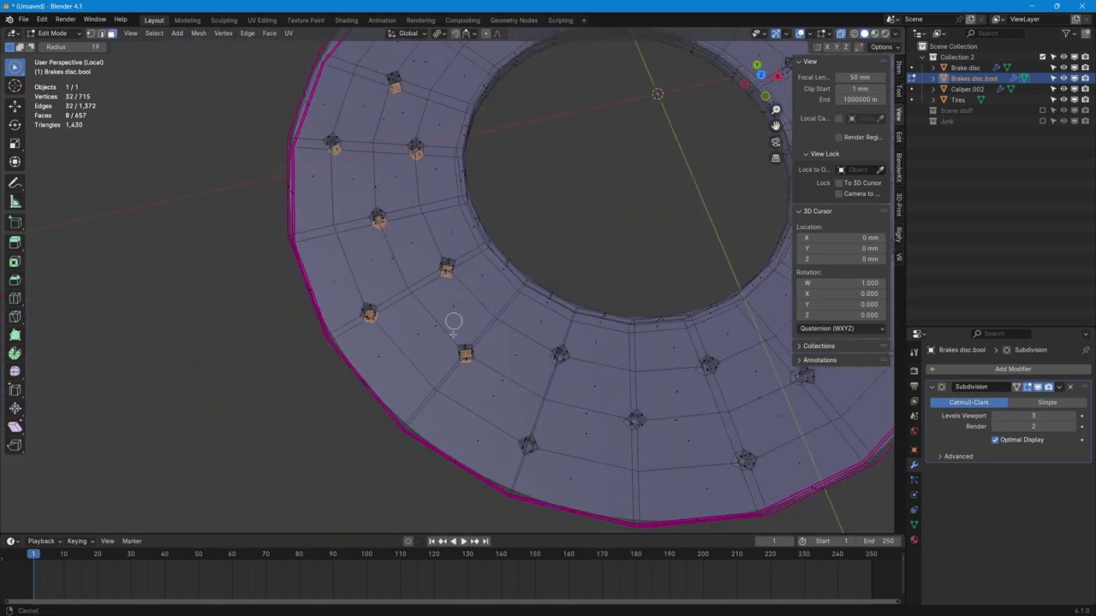
pyautogui.scroll(-4, 429, 368)
pyautogui.moveTo(416, 396); pyautogui.dragTo(403, 406, button='middle')
pyautogui.scroll(3, 403, 406)
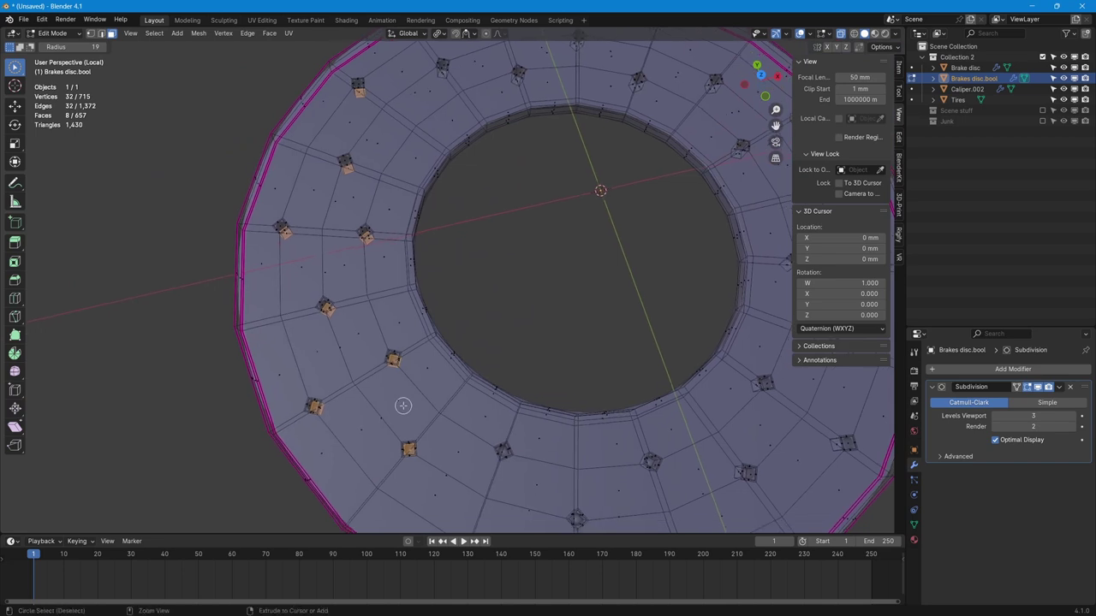
pyautogui.press('ctrl+KP_Add')
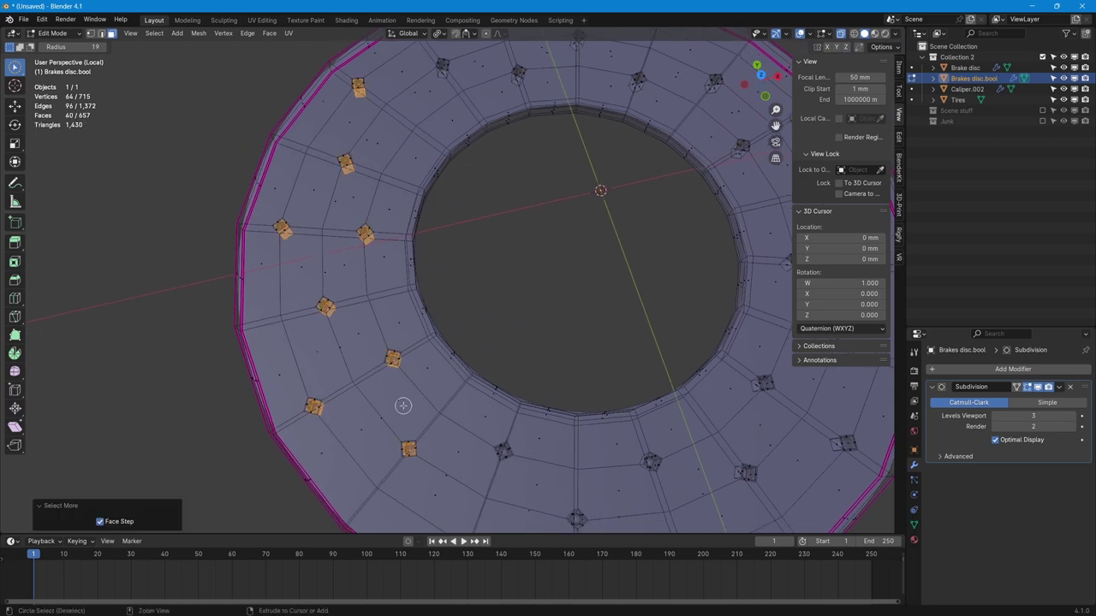
pyautogui.press('ctrl+KP_Add')
pyautogui.press('ctrl+KP_Add')
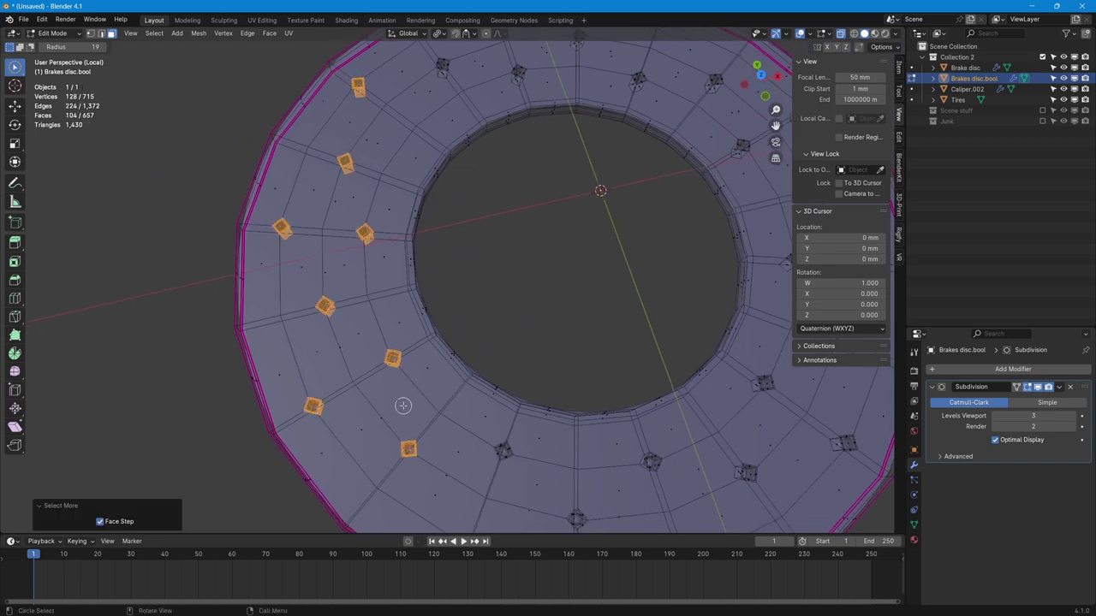
pyautogui.scroll(2, 354, 338)
pyautogui.press('x')
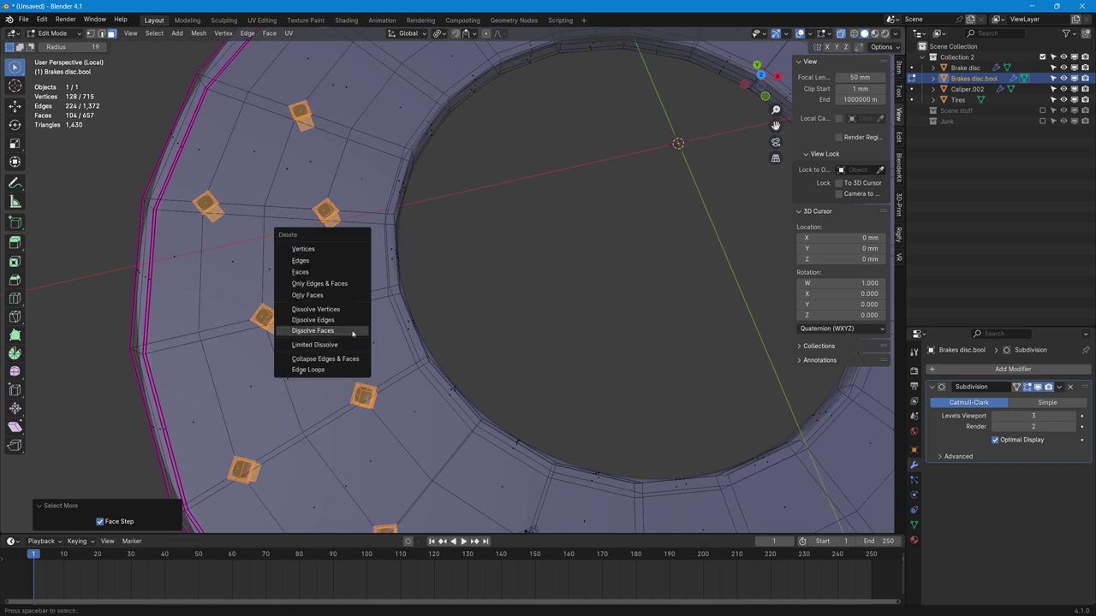
pyautogui.click(352, 333)
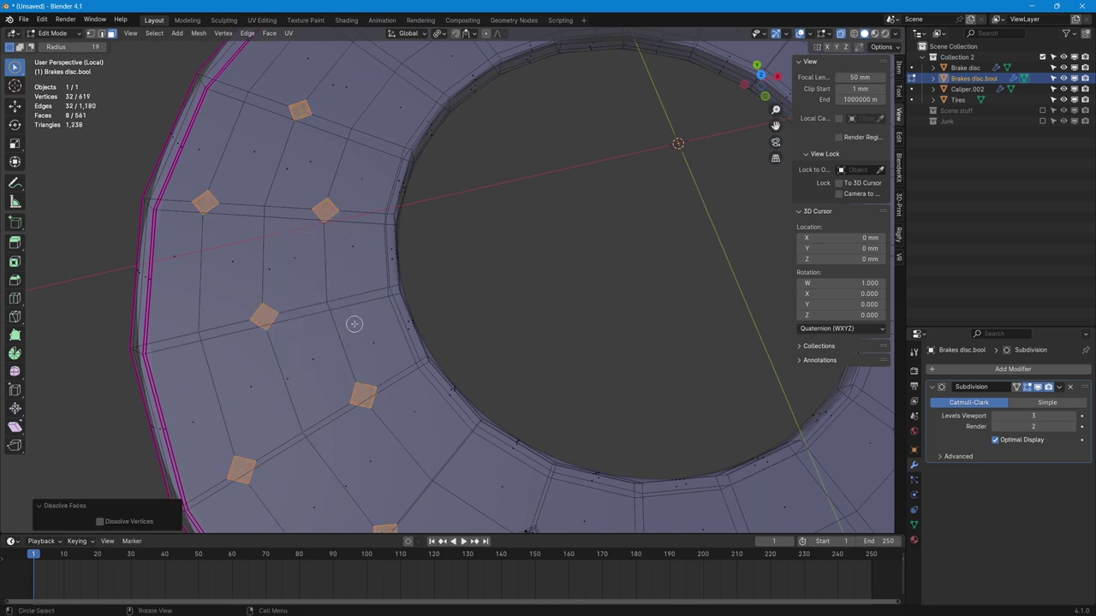
# Undo merging the whole selection, then merge one dissolved face At Center
pyautogui.press('m')
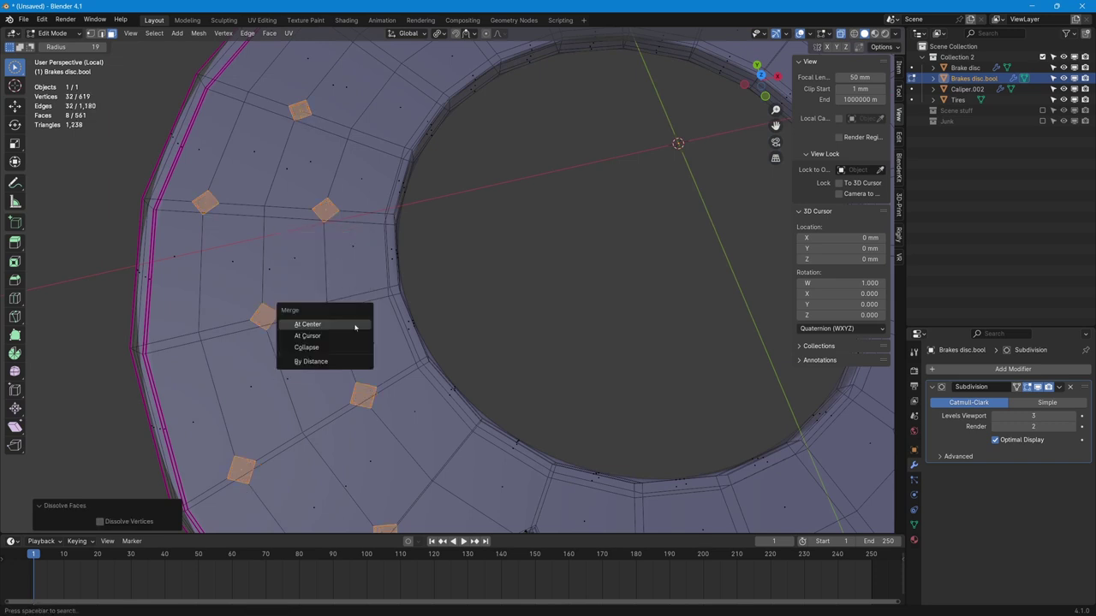
pyautogui.click(353, 322)
pyautogui.hotkey('ctrl', 'z')
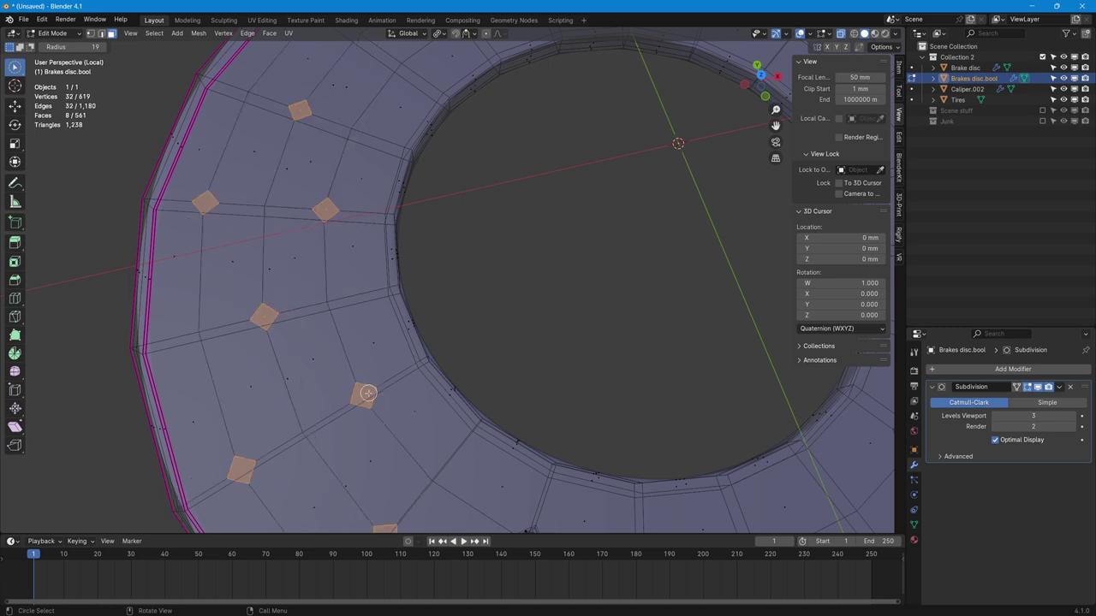
pyautogui.click(364, 395)
pyautogui.press('m')
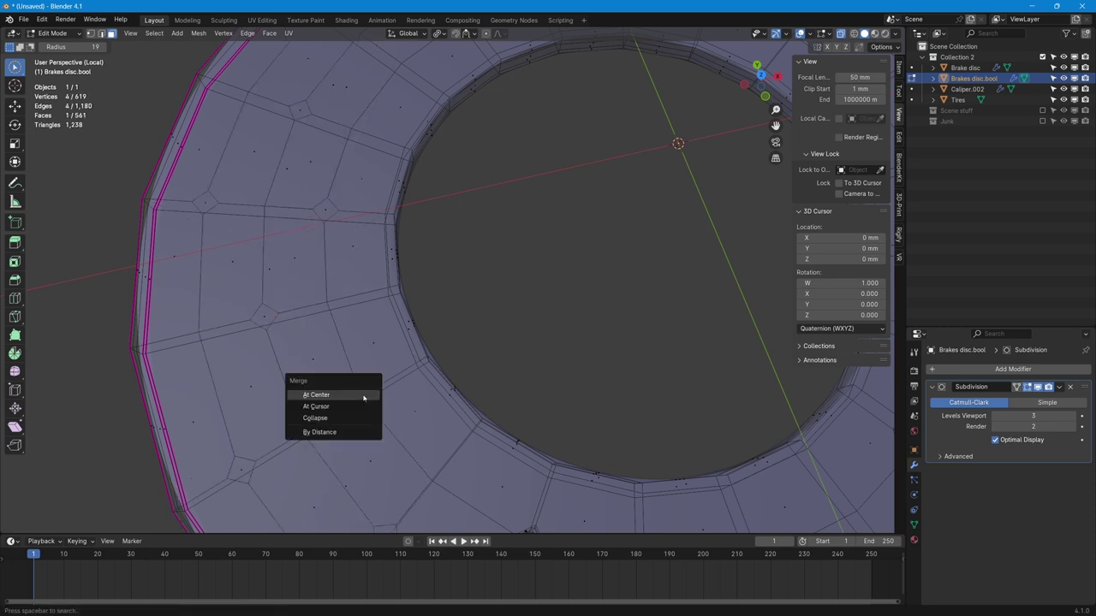
pyautogui.click(363, 395)
# Collapse four small diamond faces to single points with Merge At Center
pyautogui.click(267, 319)
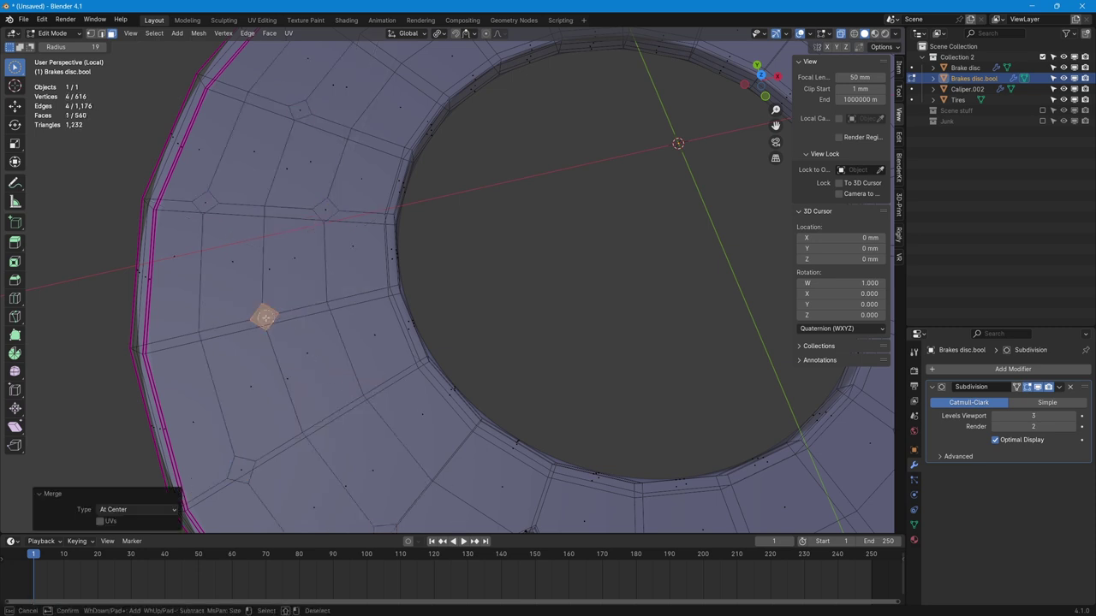
pyautogui.press('m')
pyautogui.click(266, 318)
pyautogui.click(325, 210)
pyautogui.press('m')
pyautogui.click(326, 210)
pyautogui.click(206, 203)
pyautogui.press('m')
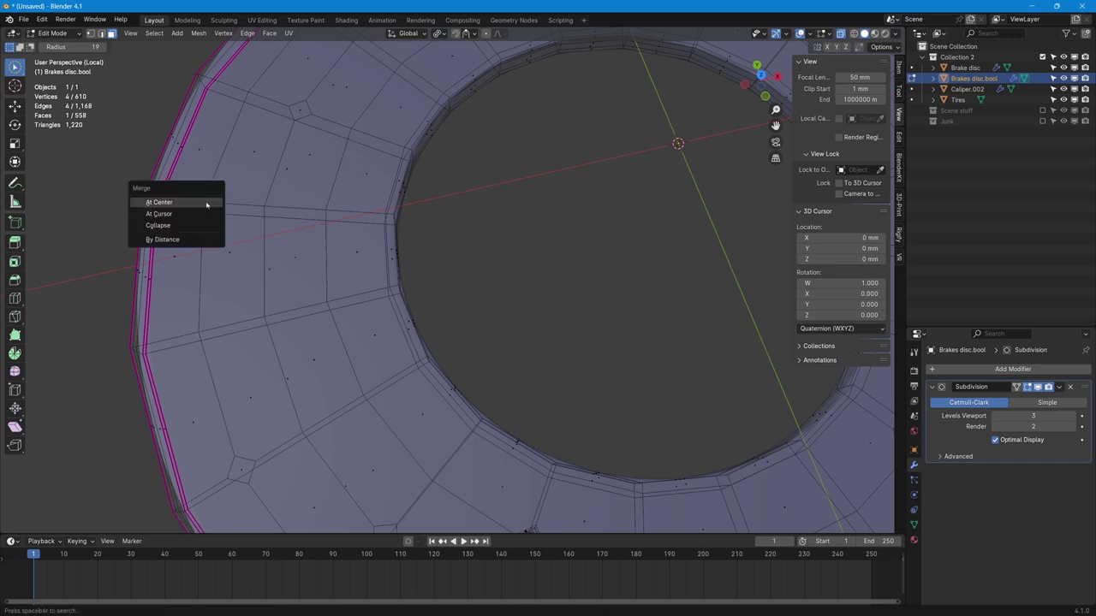
pyautogui.click(205, 203)
pyautogui.click(244, 469)
pyautogui.press('m')
pyautogui.click(244, 469)
# Collapse the remaining diamond faces to their centres, leaving 595 vertices and 553 faces
pyautogui.keyDown('shift'); pyautogui.moveTo(374, 495); pyautogui.dragTo(313, 337, button='middle'); pyautogui.keyUp('shift')
pyautogui.click(320, 371)
pyautogui.press('m')
pyautogui.click(321, 372)
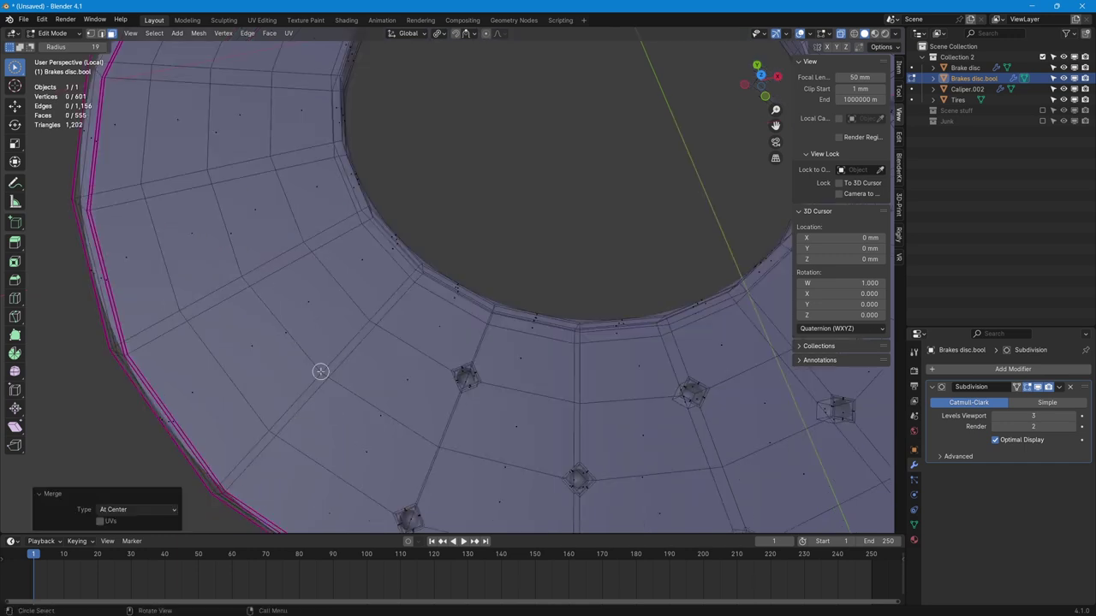
pyautogui.scroll(-5, 330, 355)
pyautogui.moveTo(447, 408); pyautogui.dragTo(398, 310, button='middle')
pyautogui.scroll(6, 398, 310)
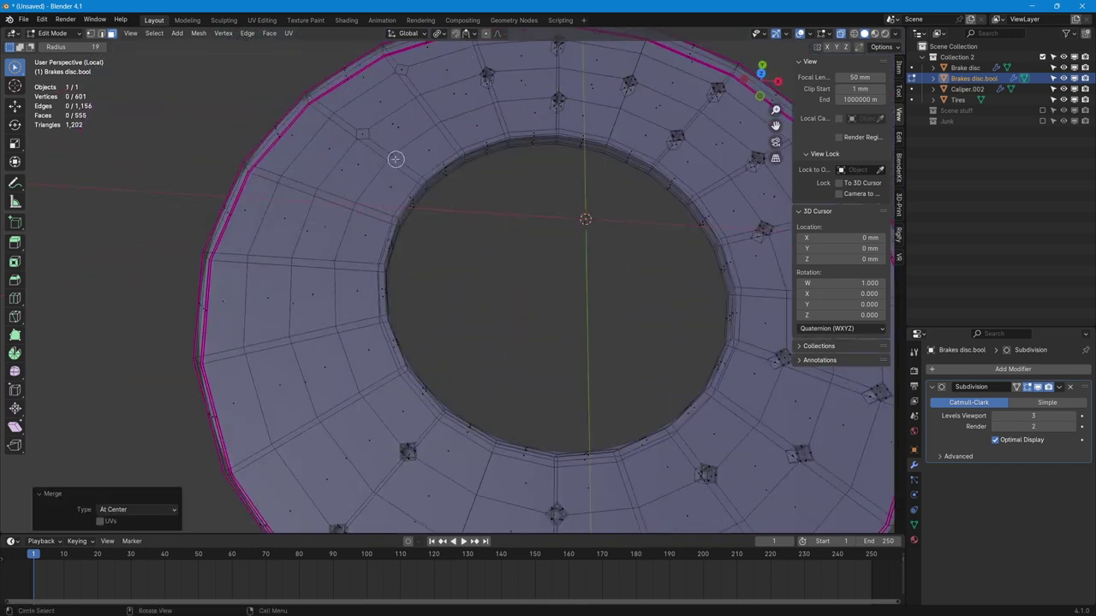
pyautogui.click(386, 368)
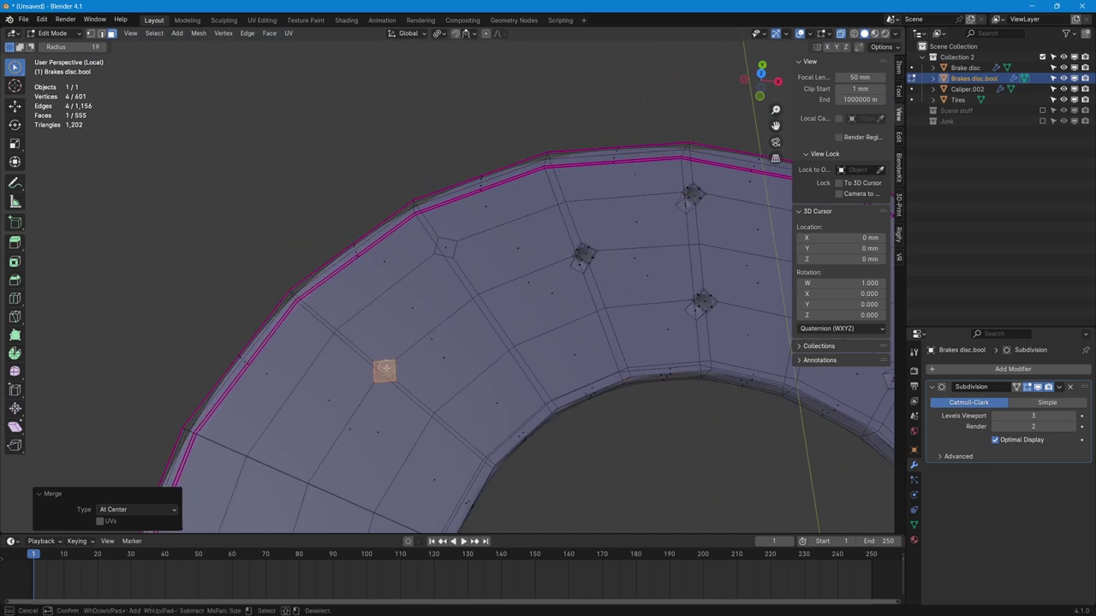
pyautogui.press('m')
pyautogui.click(385, 367)
pyautogui.click(445, 247)
pyautogui.press('m')
pyautogui.click(445, 248)
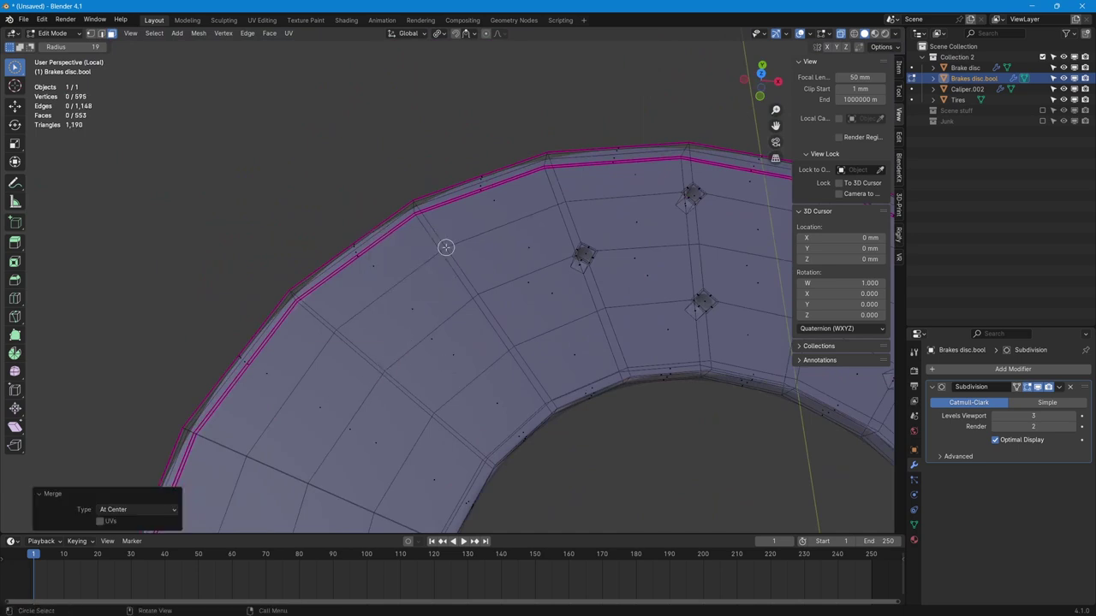
pyautogui.scroll(-7, 447, 256)
# Exit local view, hide the Brake disc object and turn on Face Orientation
pyautogui.press('KP_Divide')
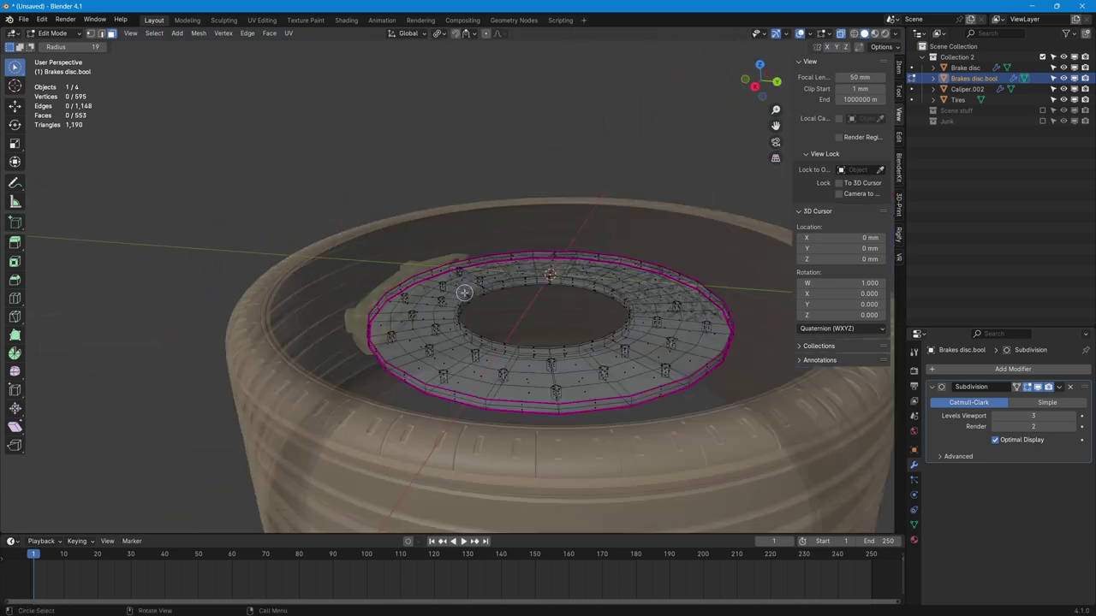
pyautogui.scroll(3, 459, 296)
pyautogui.moveTo(459, 296); pyautogui.dragTo(672, 111, button='middle')
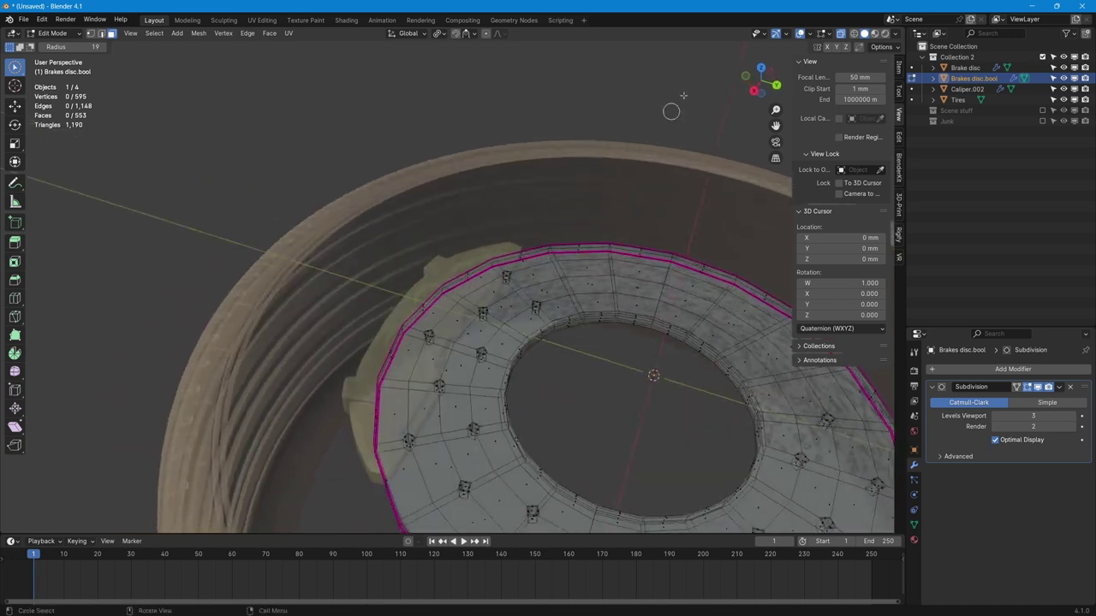
pyautogui.click(759, 70)
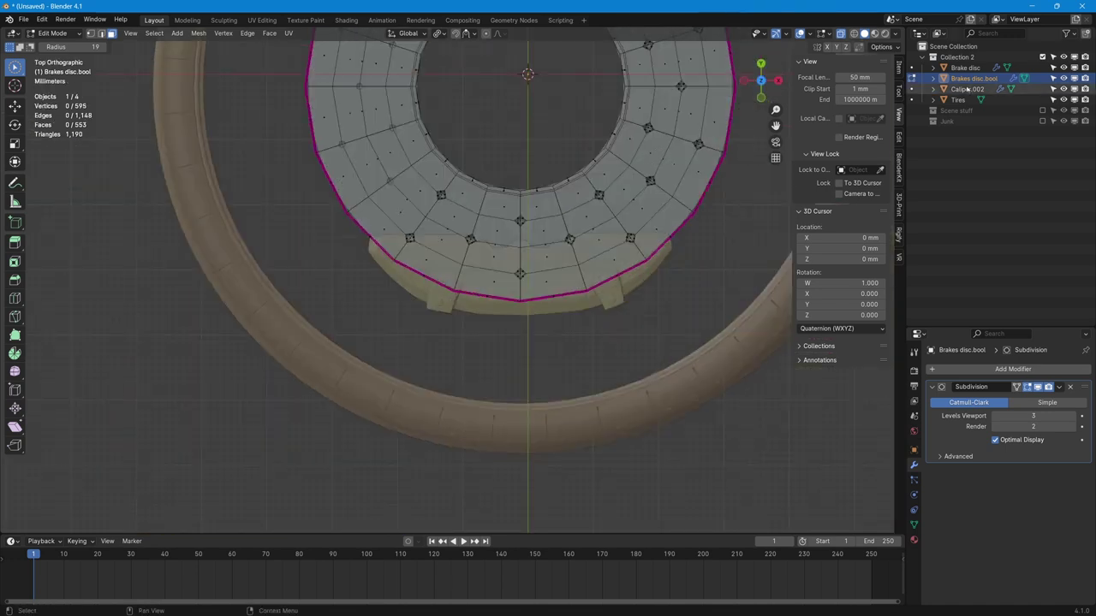
pyautogui.click(1063, 68)
pyautogui.scroll(-4, 624, 191)
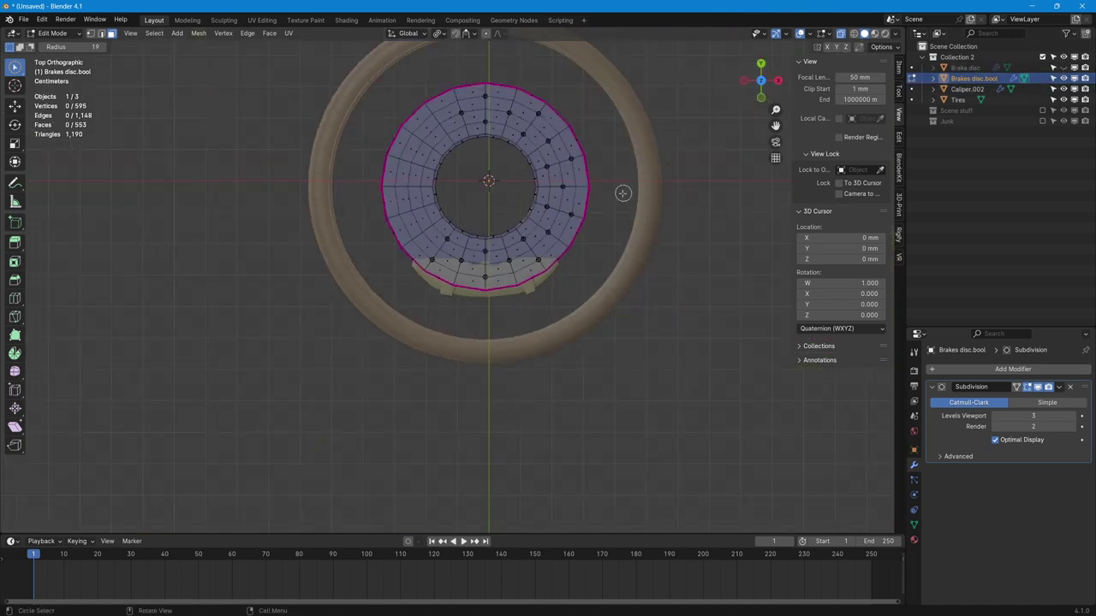
pyautogui.moveTo(624, 191); pyautogui.dragTo(474, 170, button='middle')
pyautogui.hotkey('alt', 'z')
pyautogui.scroll(6, 465, 168)
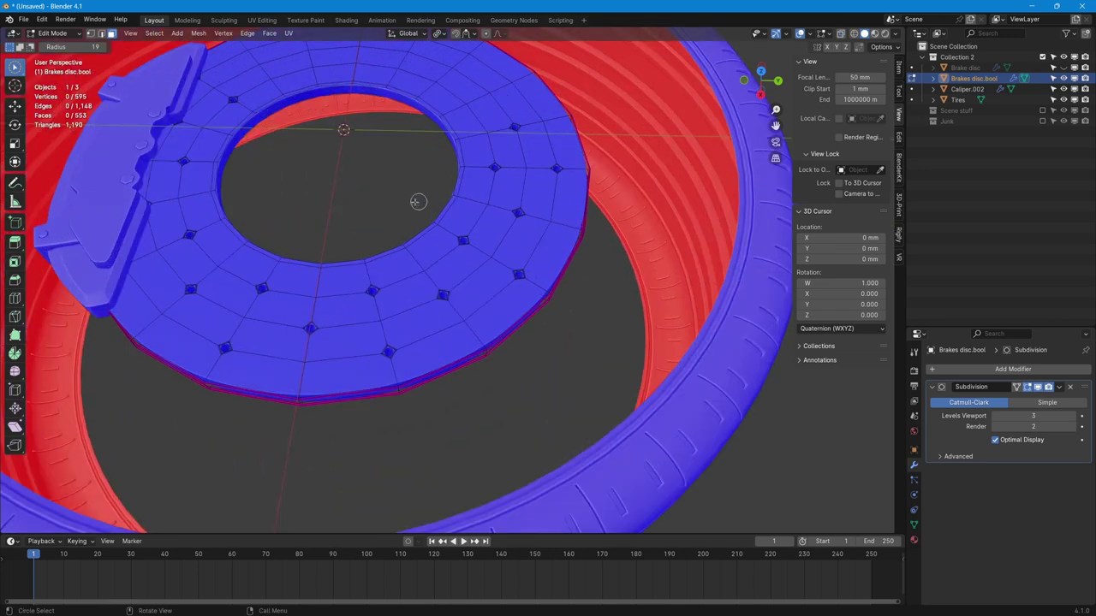
pyautogui.moveTo(416, 200); pyautogui.dragTo(453, 257, button='middle')
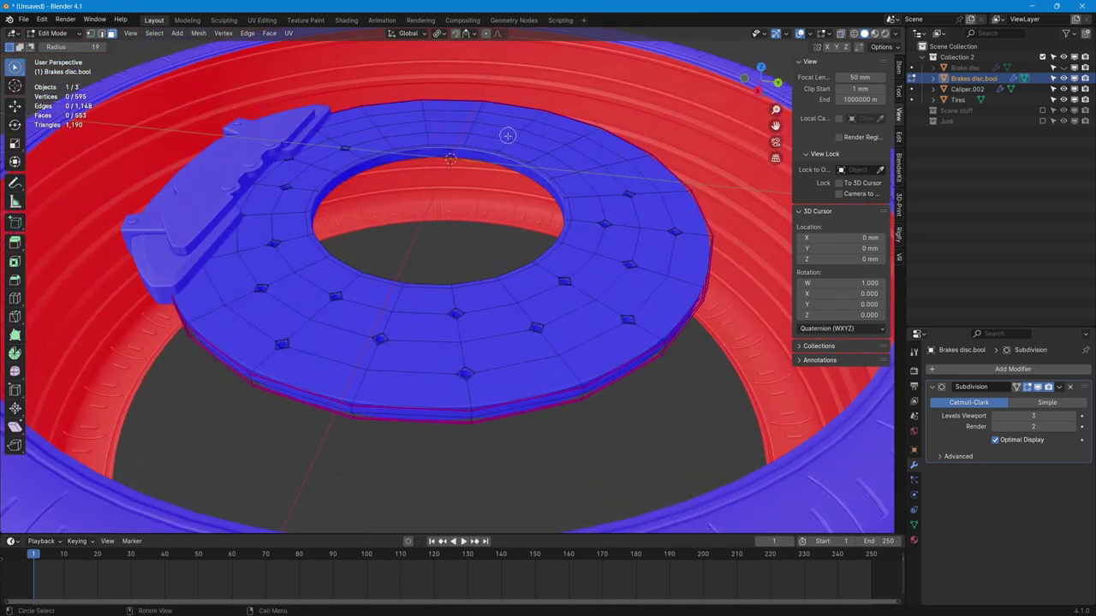
# Return to Object Mode and rotate Brakes disc.bool slightly around the Z axis
pyautogui.press('Tab')
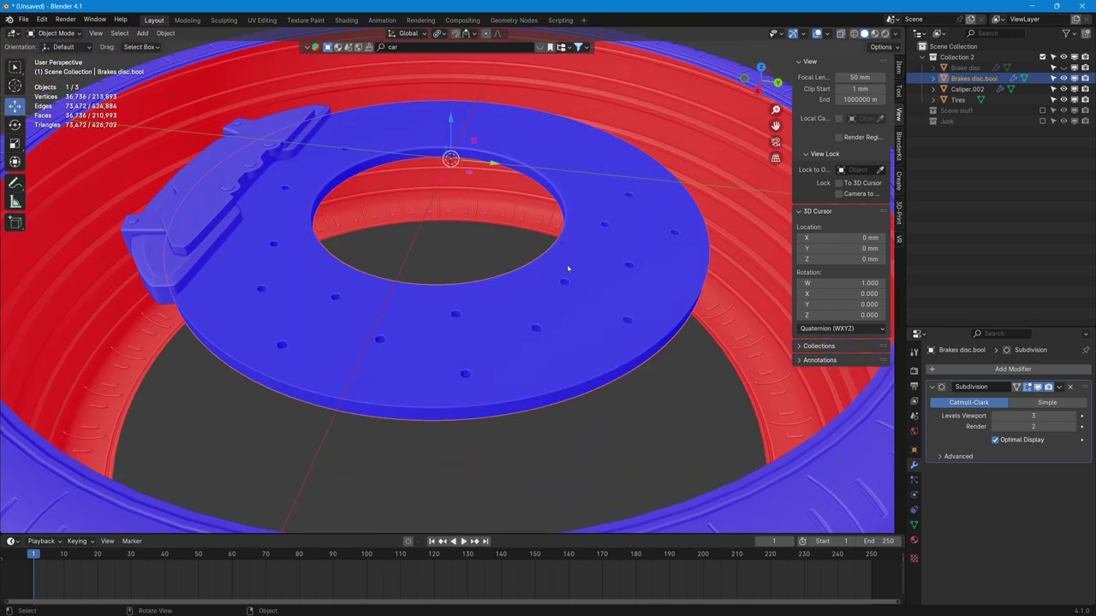
pyautogui.press('r')
pyautogui.press('z')
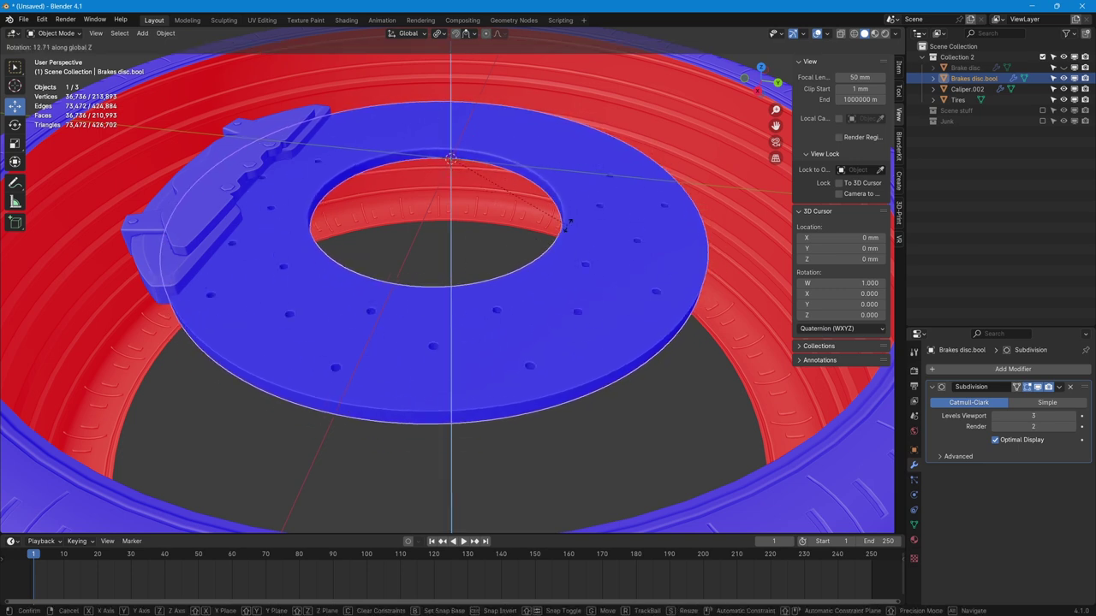
pyautogui.click(579, 217)
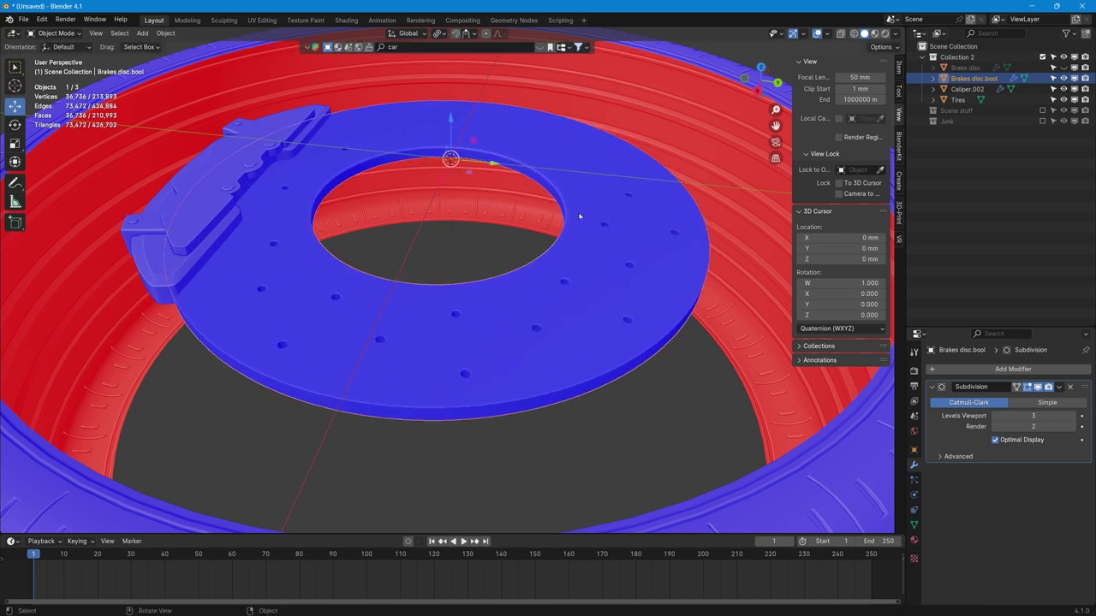
# Unhide Brake disc, add it to the selection and edit both meshes together
pyautogui.click(761, 68)
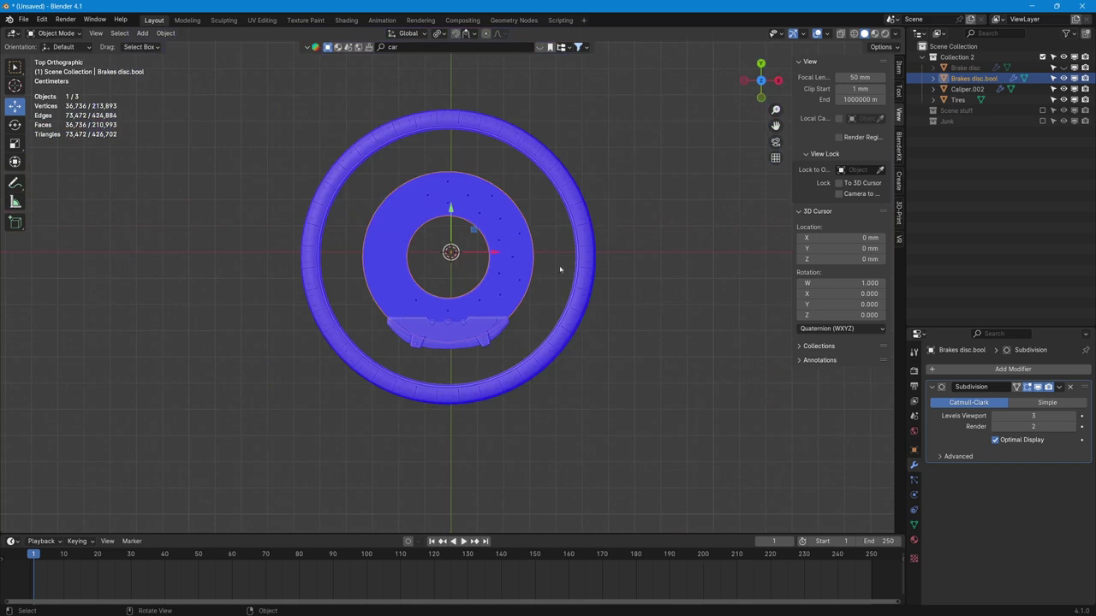
pyautogui.scroll(3, 560, 270)
pyautogui.scroll(-2, 557, 322)
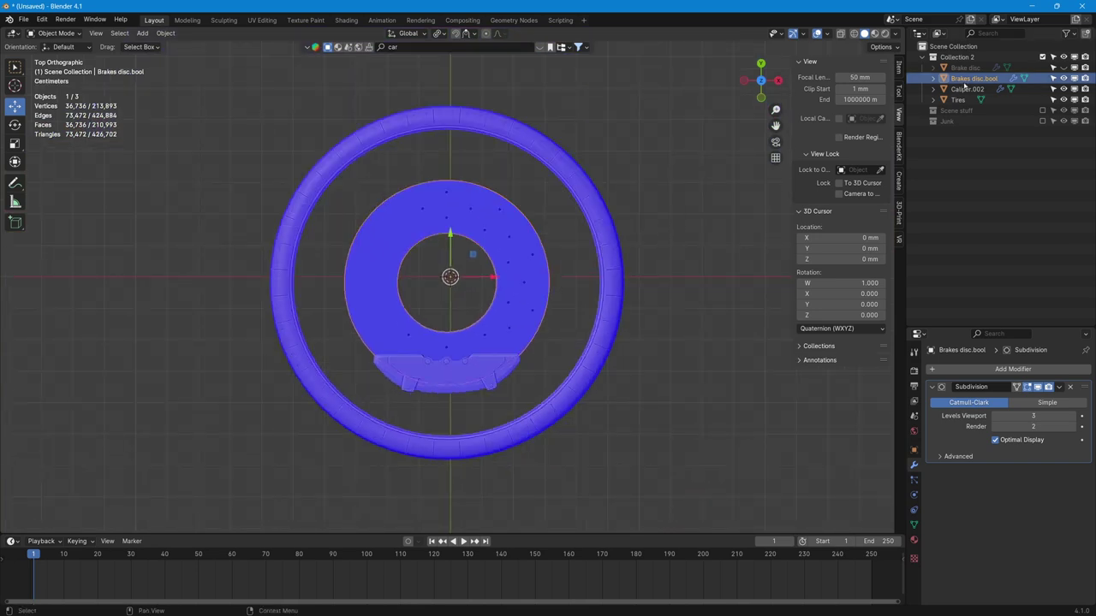
pyautogui.click(1063, 68)
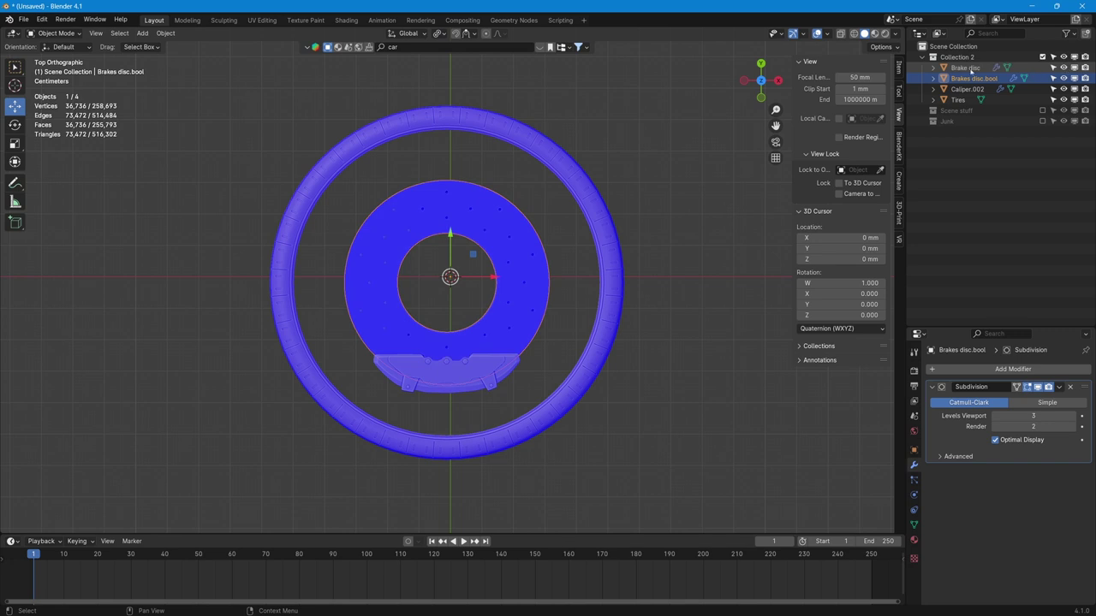
pyautogui.keyDown('ctrl'); pyautogui.click(966, 68); pyautogui.keyUp('ctrl')
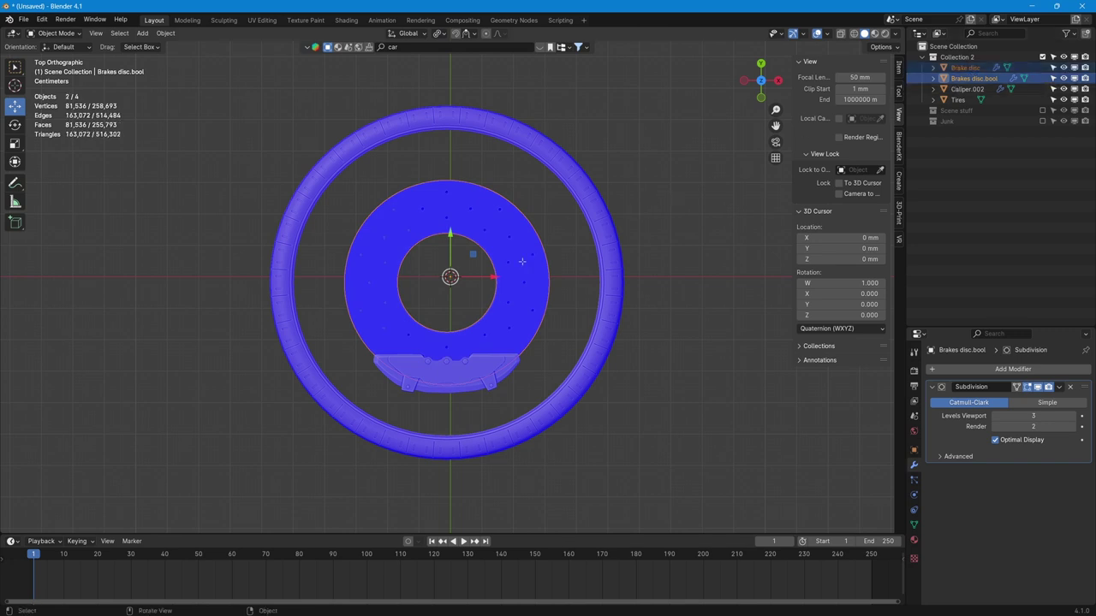
pyautogui.press('Tab')
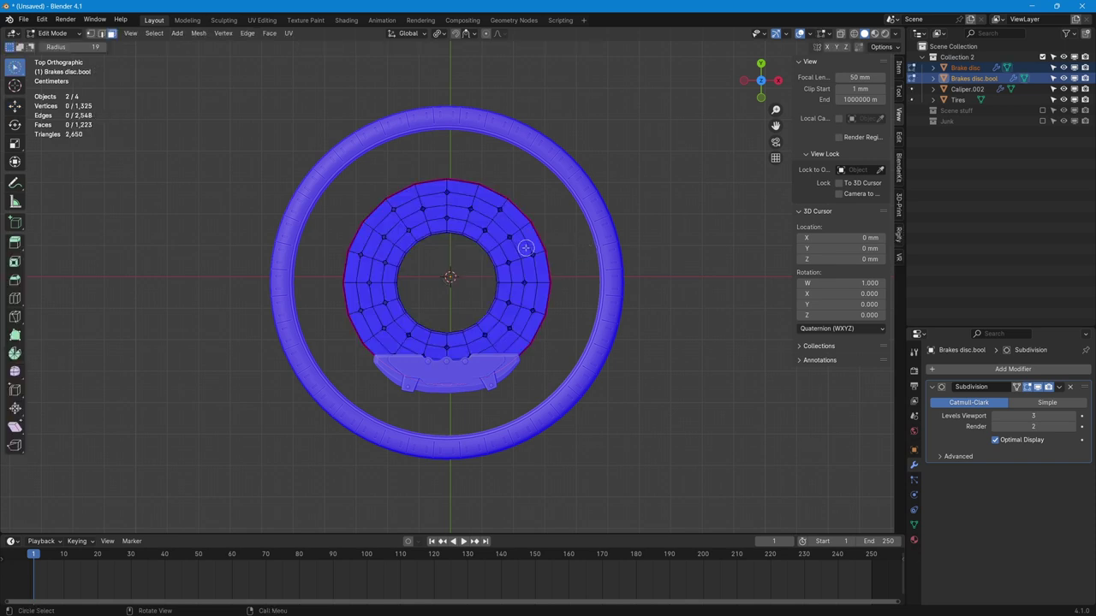
# Snap the 3D cursor to the centre of all the selected disc geometry
pyautogui.press('a')
pyautogui.hotkey('shift', 's')
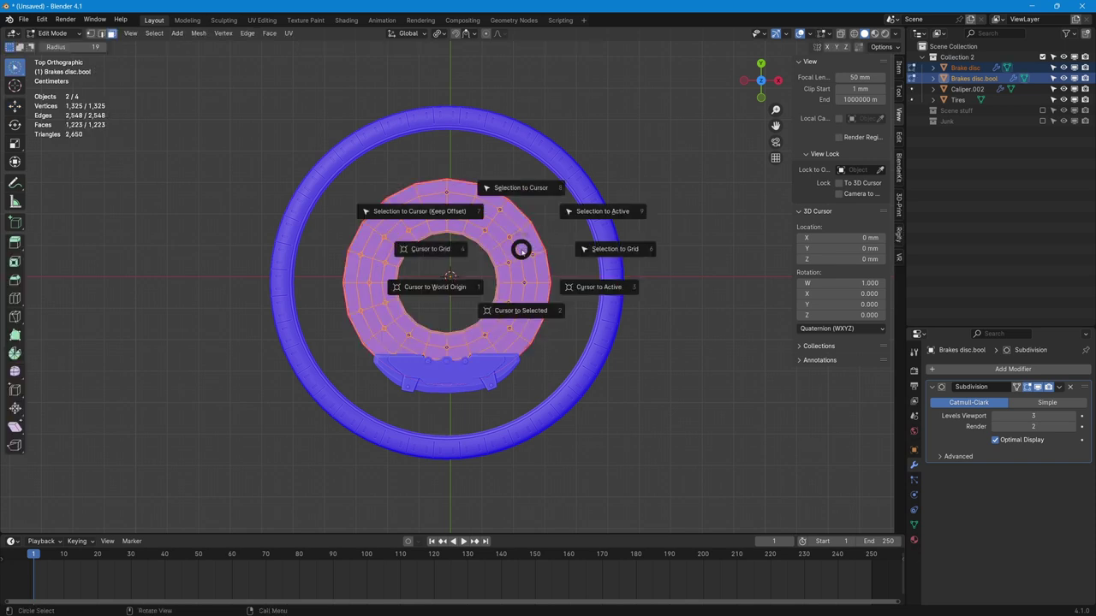
pyautogui.click(512, 315)
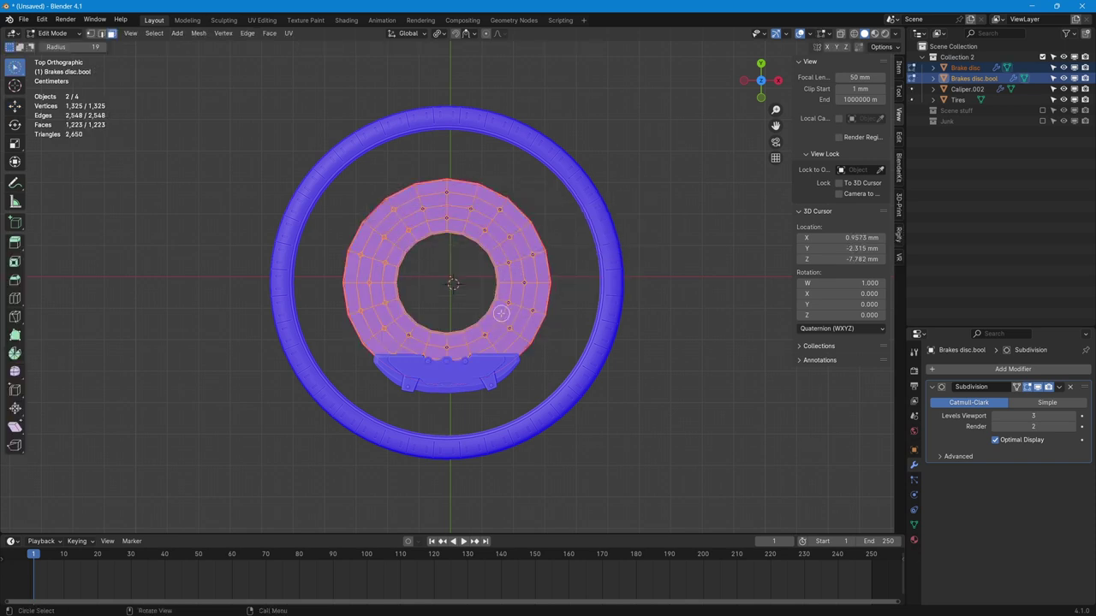
pyautogui.scroll(4, 477, 300)
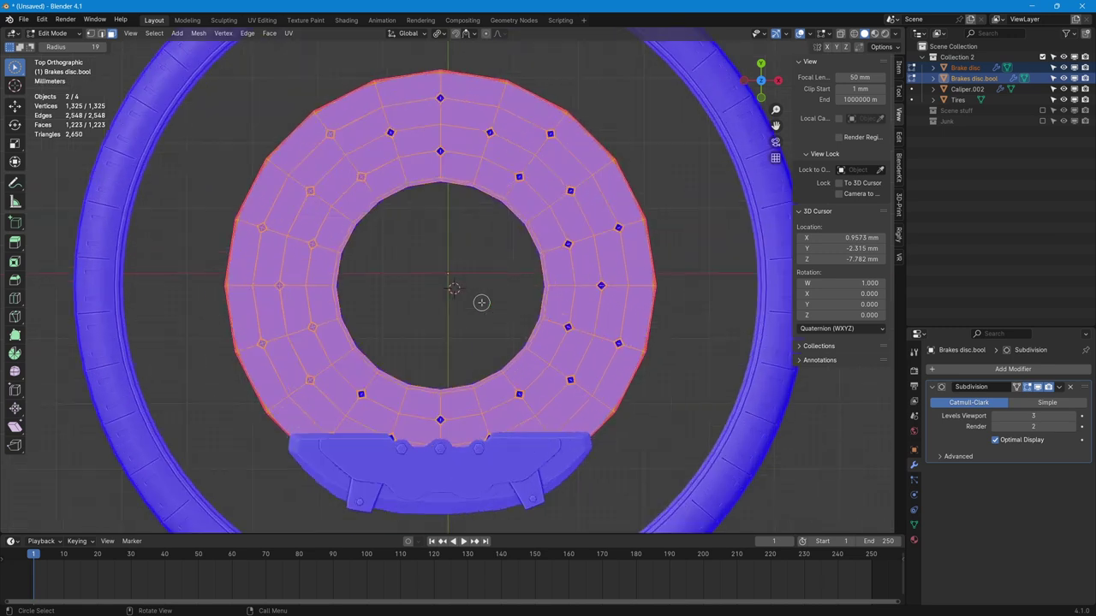
pyautogui.moveTo(481, 302); pyautogui.dragTo(535, 282, button='middle')
pyautogui.scroll(2, 540, 280)
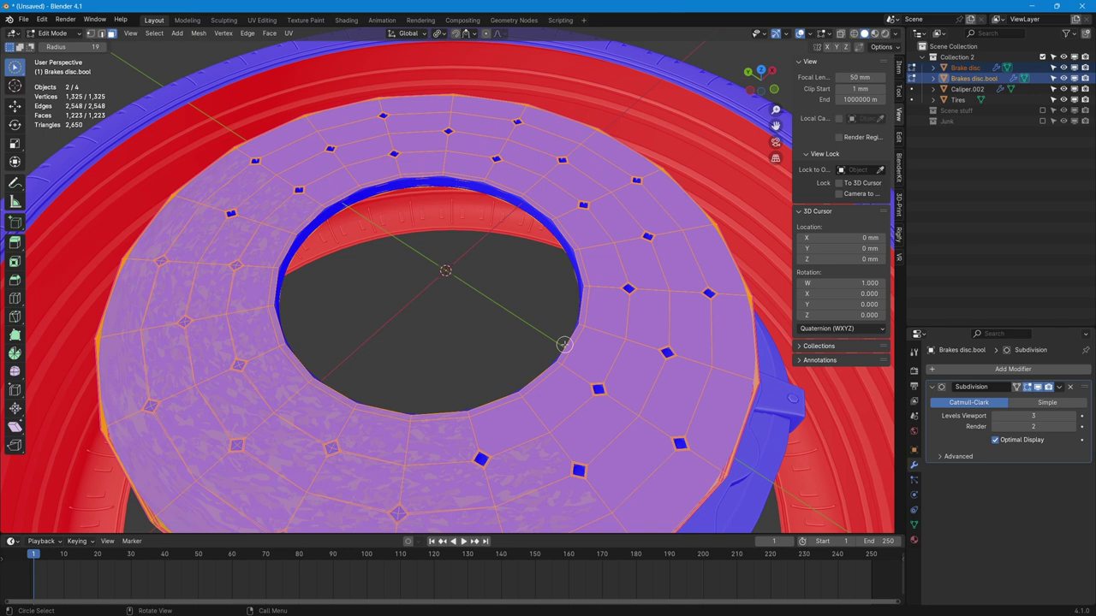
# Snap the cursor to the inner hole loop's centre (-2.122, 0.4518, 0.5512 mm), then exit Edit Mode
pyautogui.press('2')
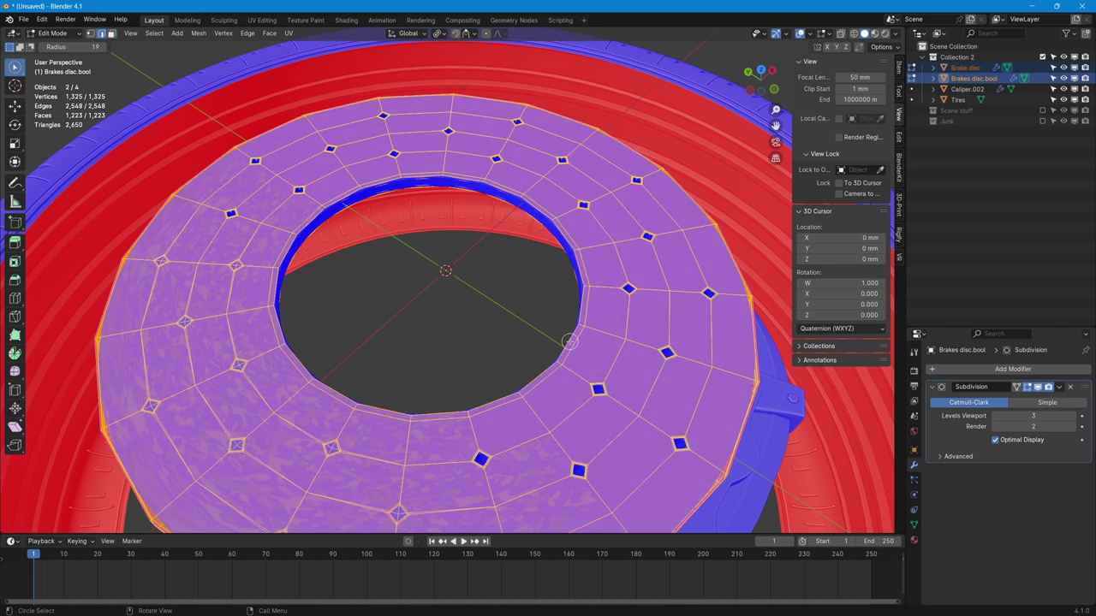
pyautogui.keyDown('alt'); pyautogui.click(569, 339); pyautogui.keyUp('alt')
pyautogui.moveTo(570, 333); pyautogui.dragTo(511, 347, button='middle')
pyautogui.hotkey('shift', 's')
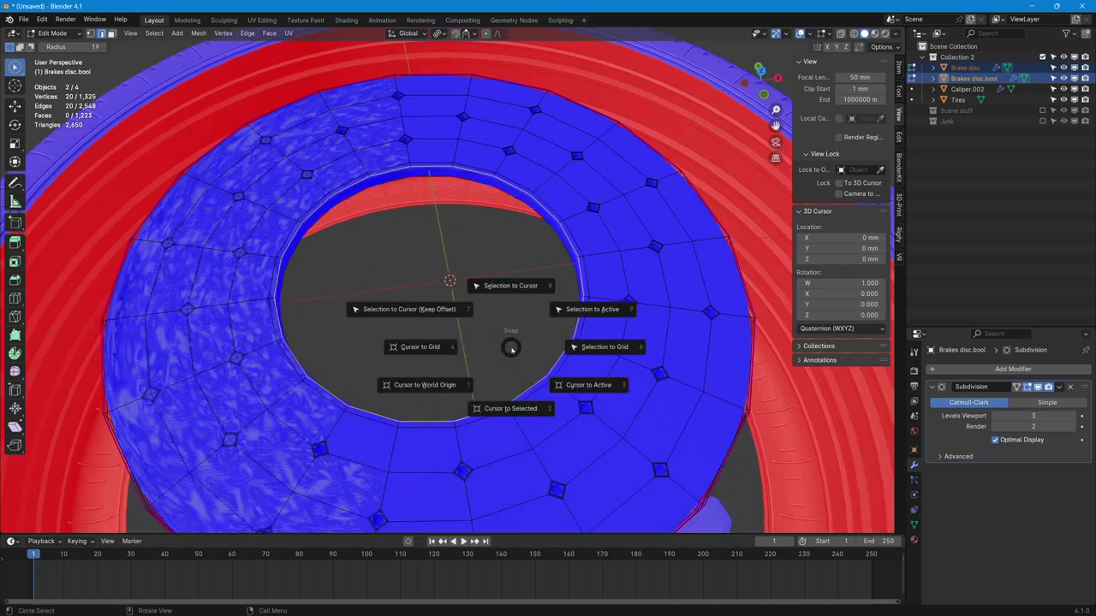
pyautogui.click(506, 409)
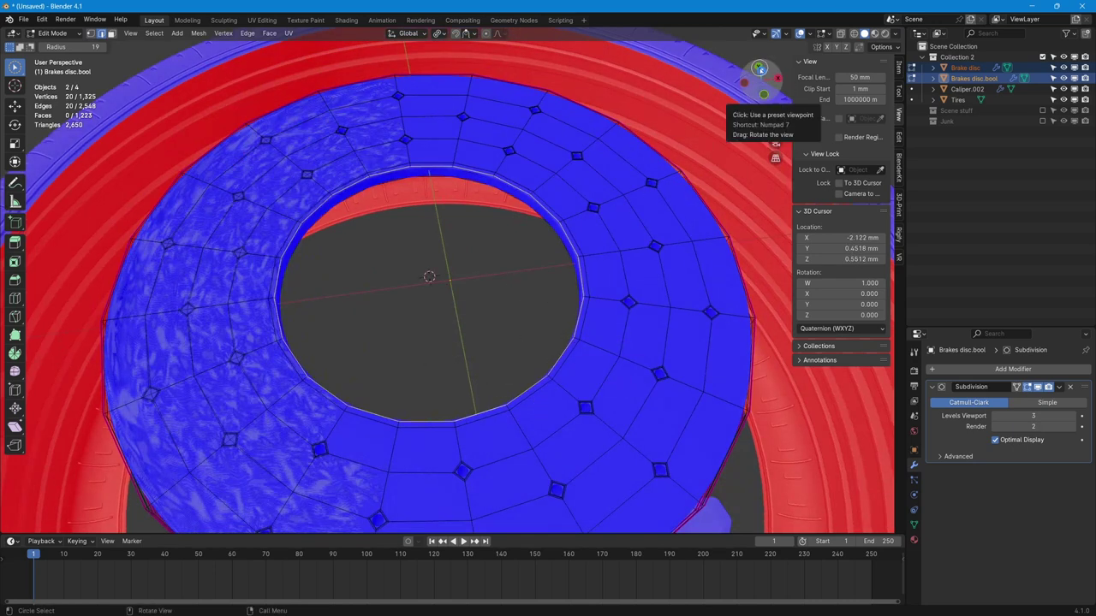
pyautogui.click(758, 68)
pyautogui.keyDown('shift'); pyautogui.moveTo(603, 233); pyautogui.dragTo(634, 242, button='middle'); pyautogui.keyUp('shift')
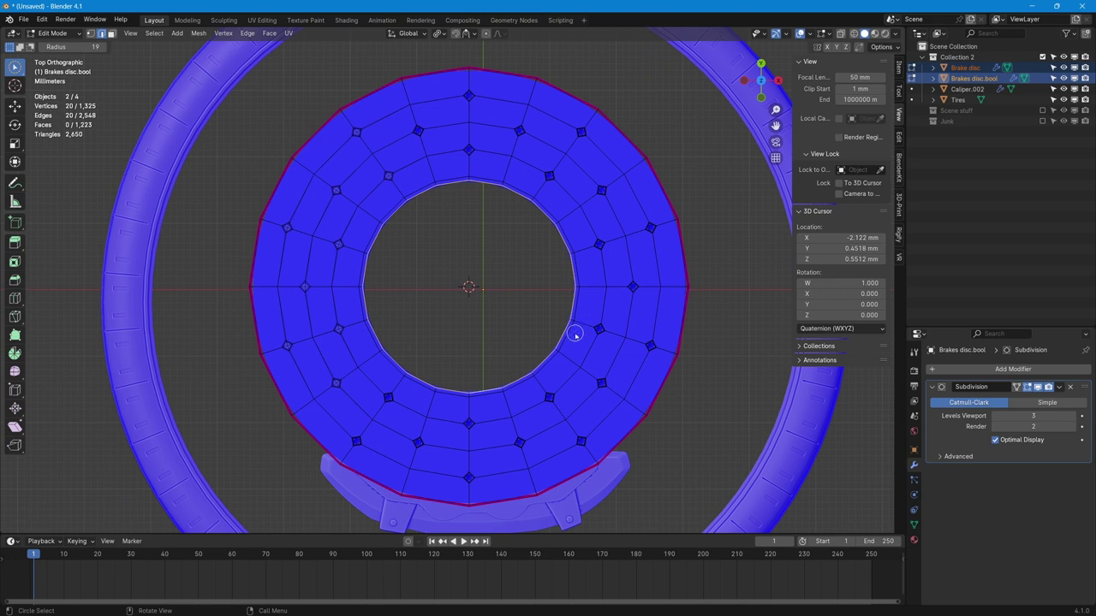
pyautogui.press('Tab')
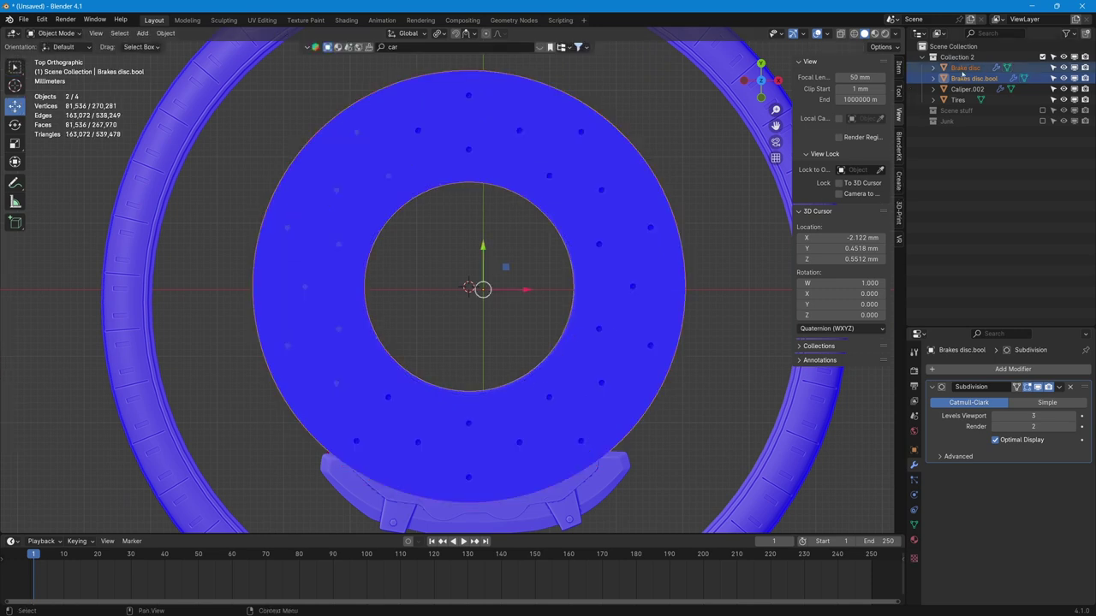
# Set both discs' origin to the 3D cursor
pyautogui.rightClick(548, 347)
pyautogui.moveTo(548, 347)
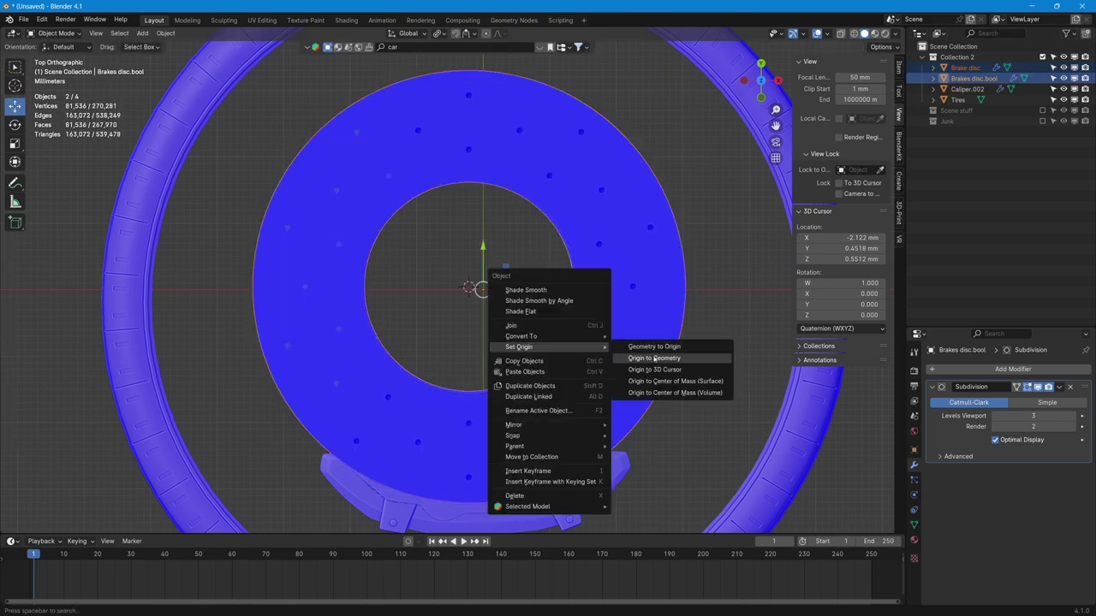
pyautogui.click(659, 370)
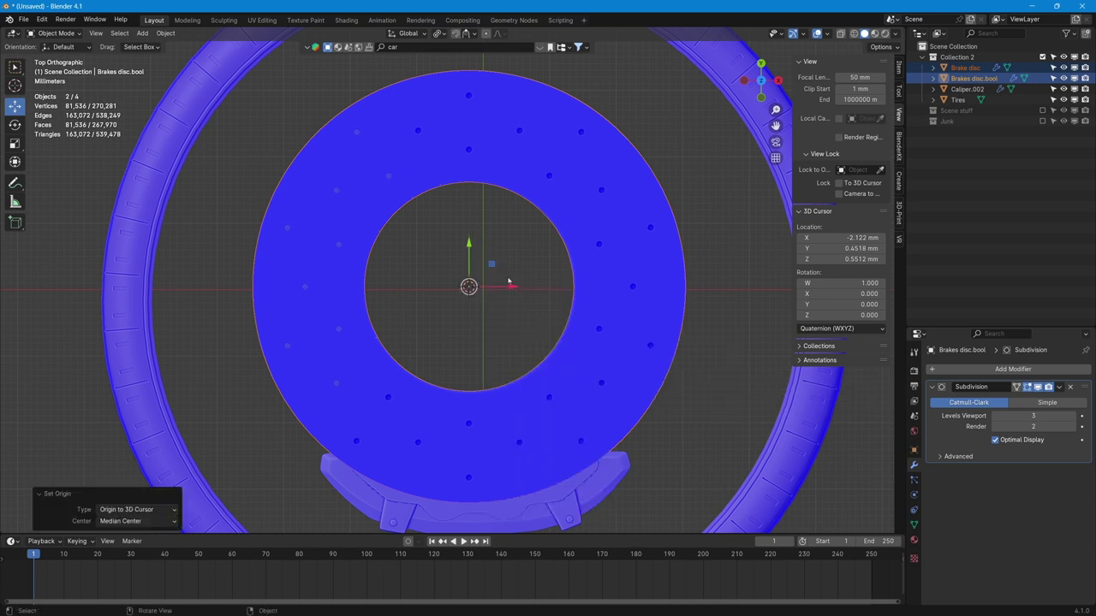
# Send the cursor to the world origin and snap the discs to it with Keep Offset
pyautogui.hotkey('shift', 's')
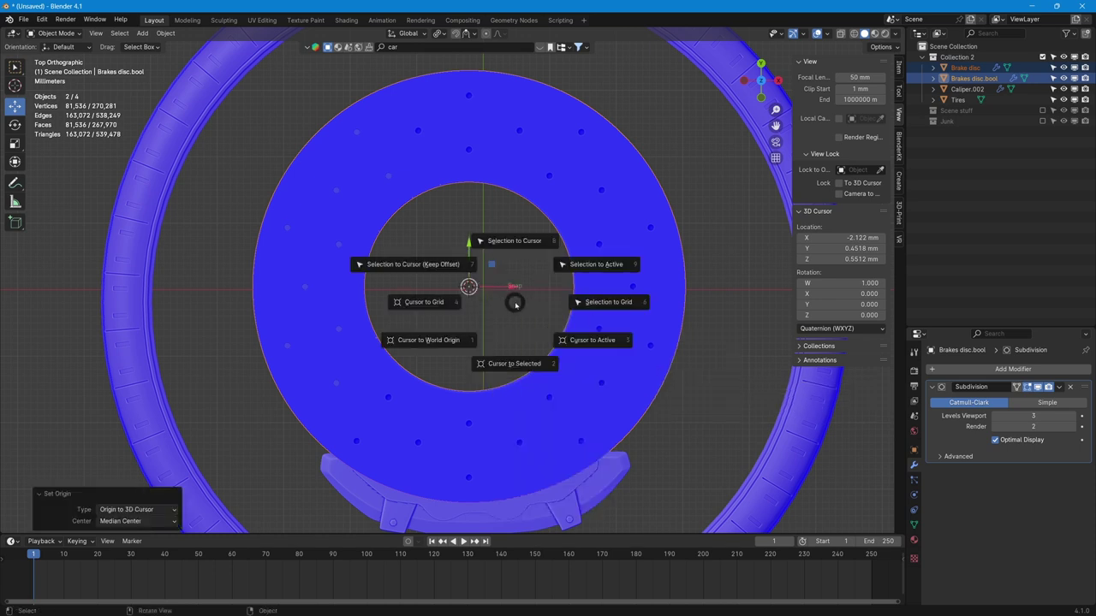
pyautogui.click(452, 349)
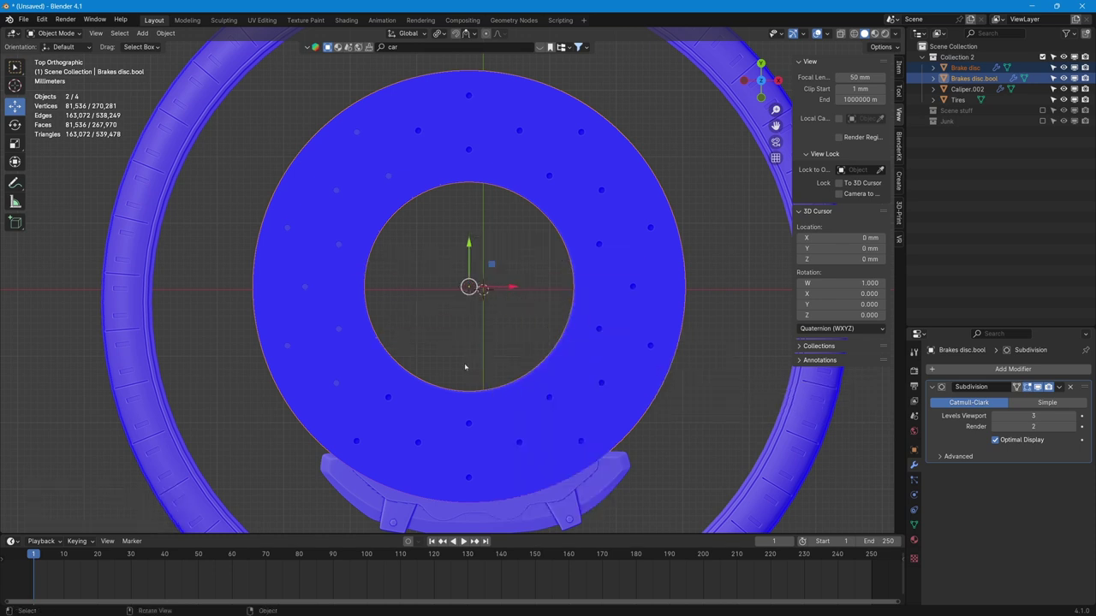
pyautogui.hotkey('shift', 's')
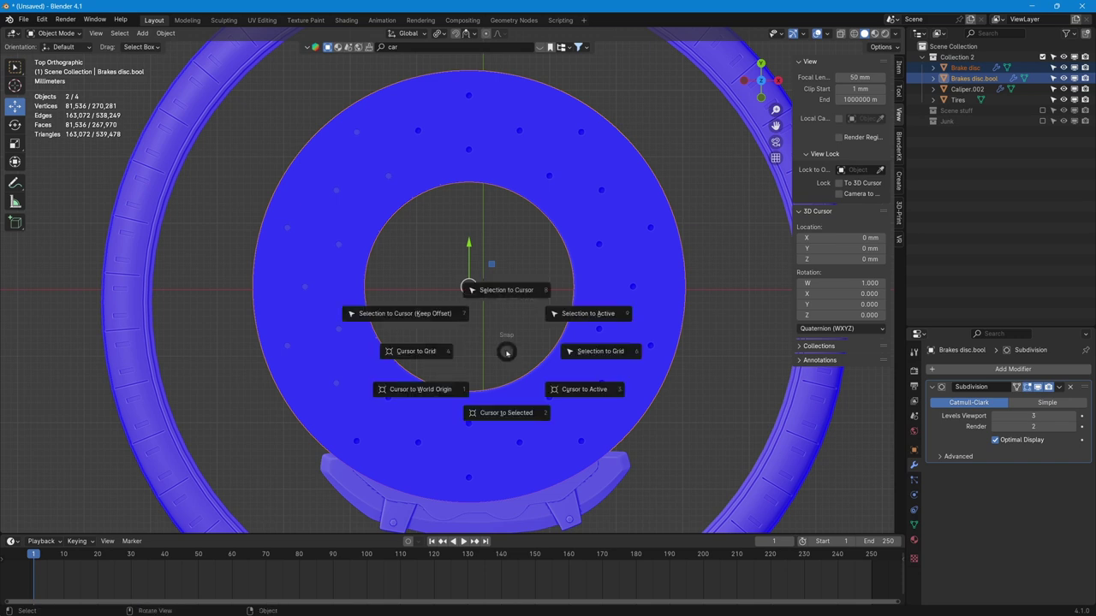
pyautogui.click(428, 314)
pyautogui.moveTo(428, 314); pyautogui.dragTo(493, 239, button='middle')
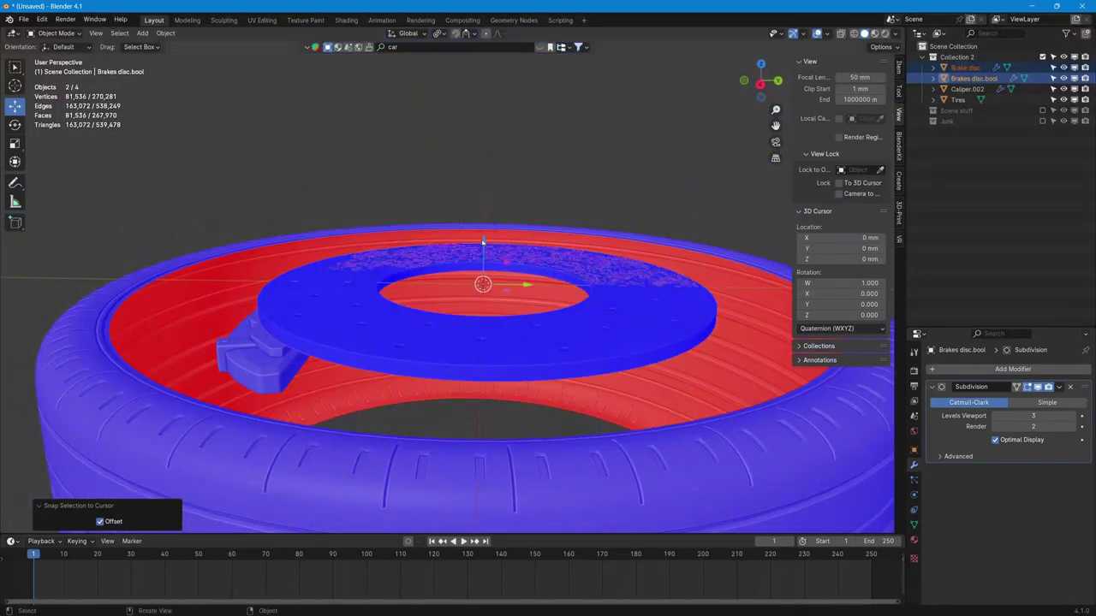
# Lower both brake discs -6.9003 mm along Z and check them in see-through side views
pyautogui.press('g')
pyautogui.press('z')
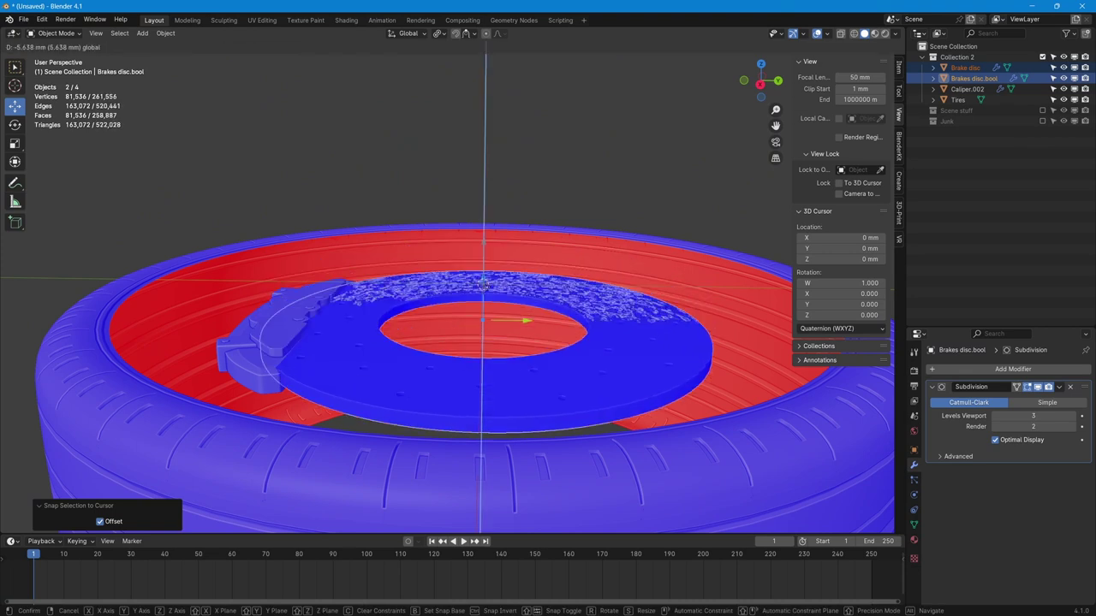
pyautogui.click(439, 321)
pyautogui.press('ctrl+KP_3')
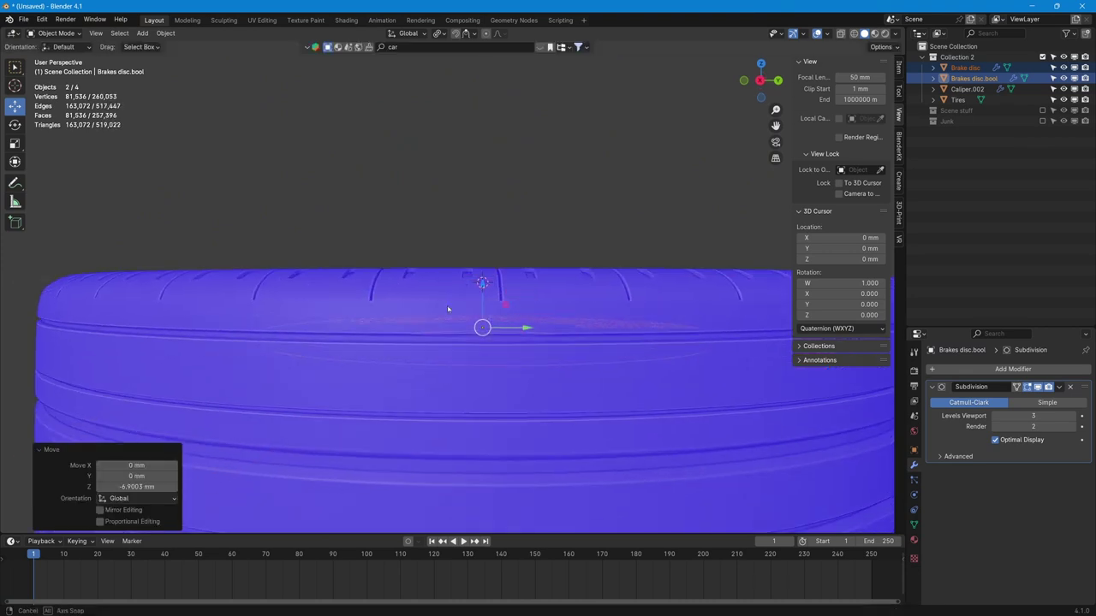
pyautogui.hotkey('alt', 'z')
pyautogui.press('ctrl+KP_1')
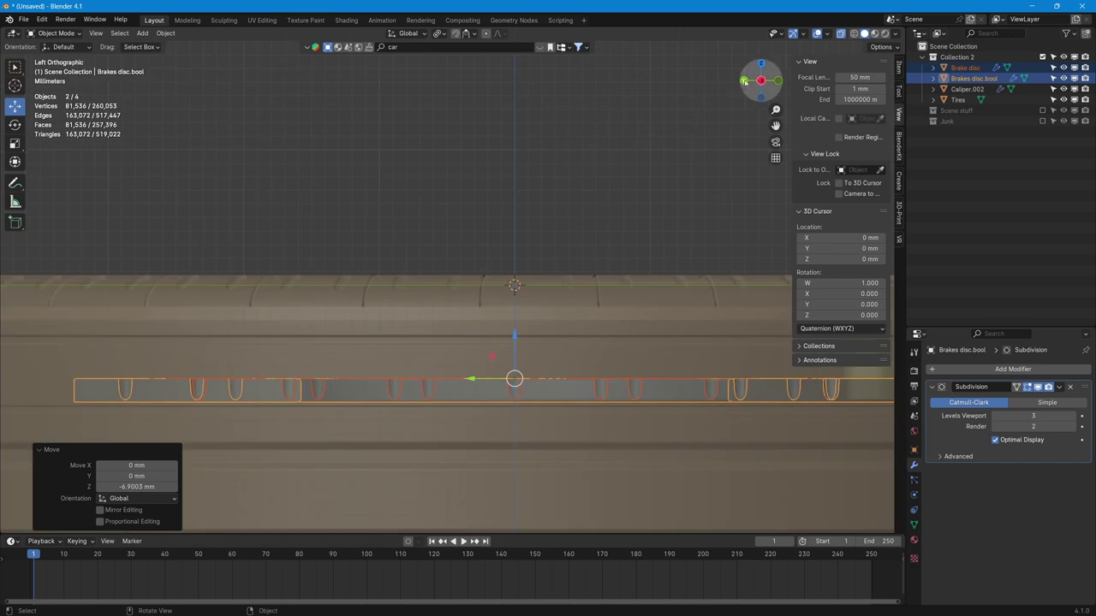
pyautogui.scroll(-4, 605, 382)
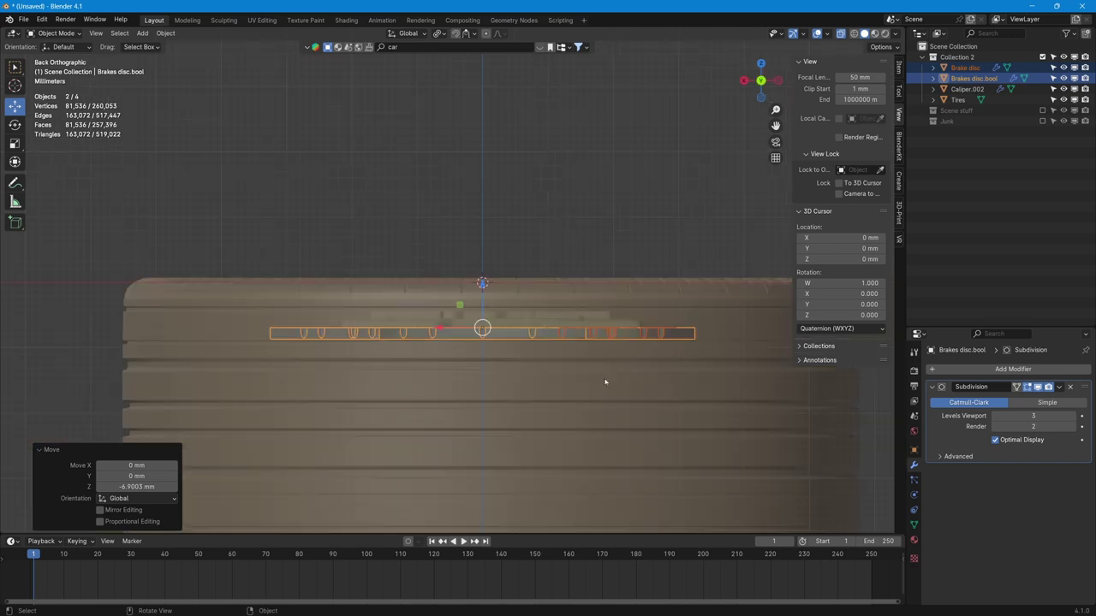
# Hide the tire and nudge both discs a further -0.31594 mm along Z
pyautogui.click(646, 382)
pyautogui.press('h')
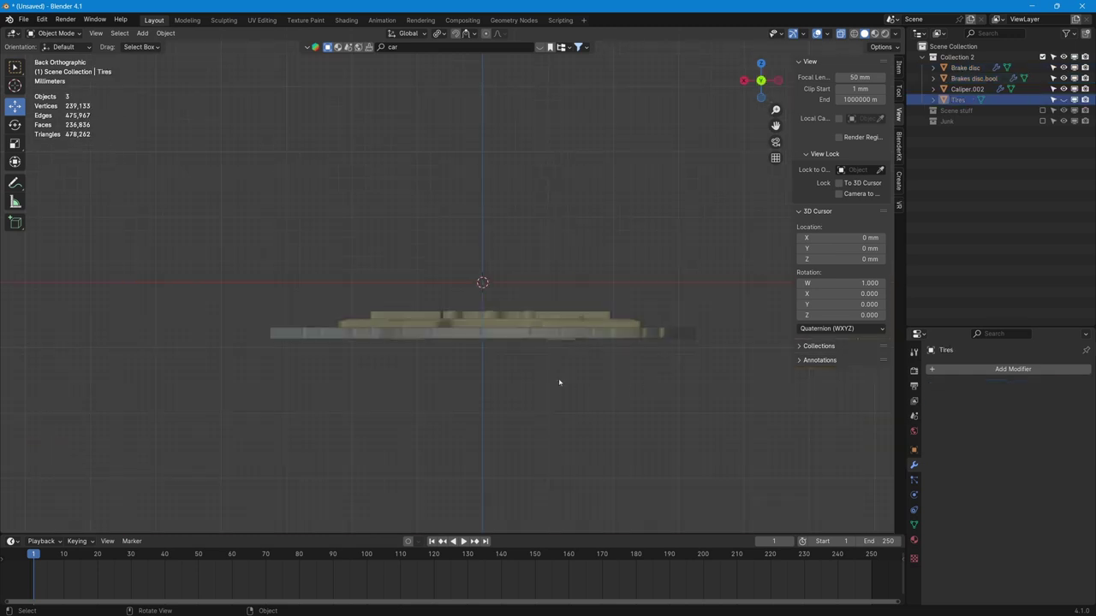
pyautogui.scroll(3, 558, 382)
pyautogui.moveTo(760, 81); pyautogui.dragTo(769, 79)
pyautogui.click(768, 79)
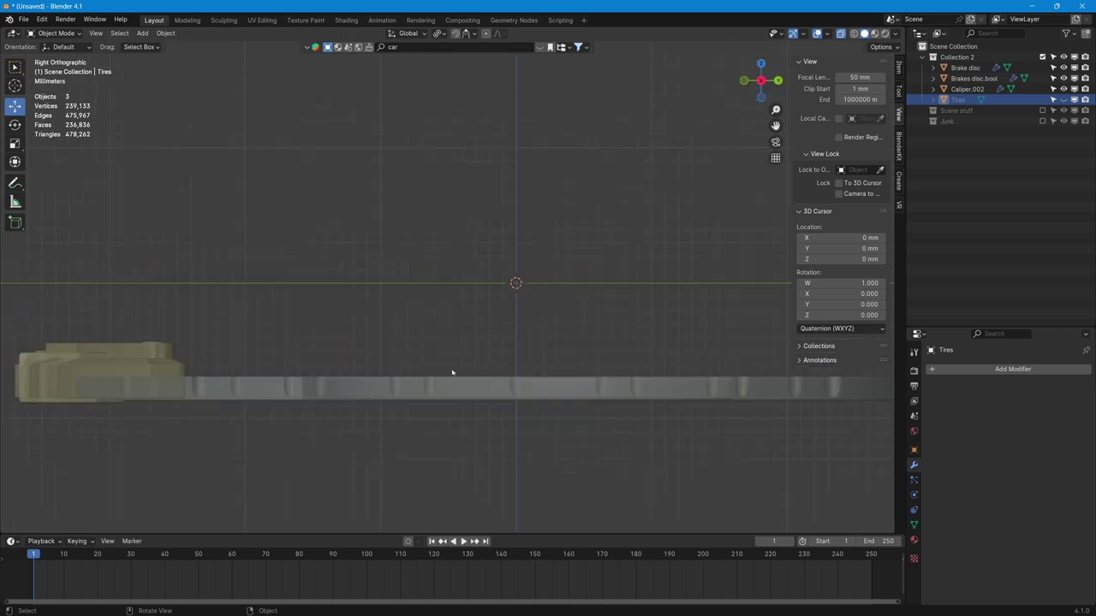
pyautogui.moveTo(514, 385); pyautogui.dragTo(612, 313)
pyautogui.moveTo(315, 381); pyautogui.dragTo(314, 381)
pyautogui.scroll(5, 313, 381)
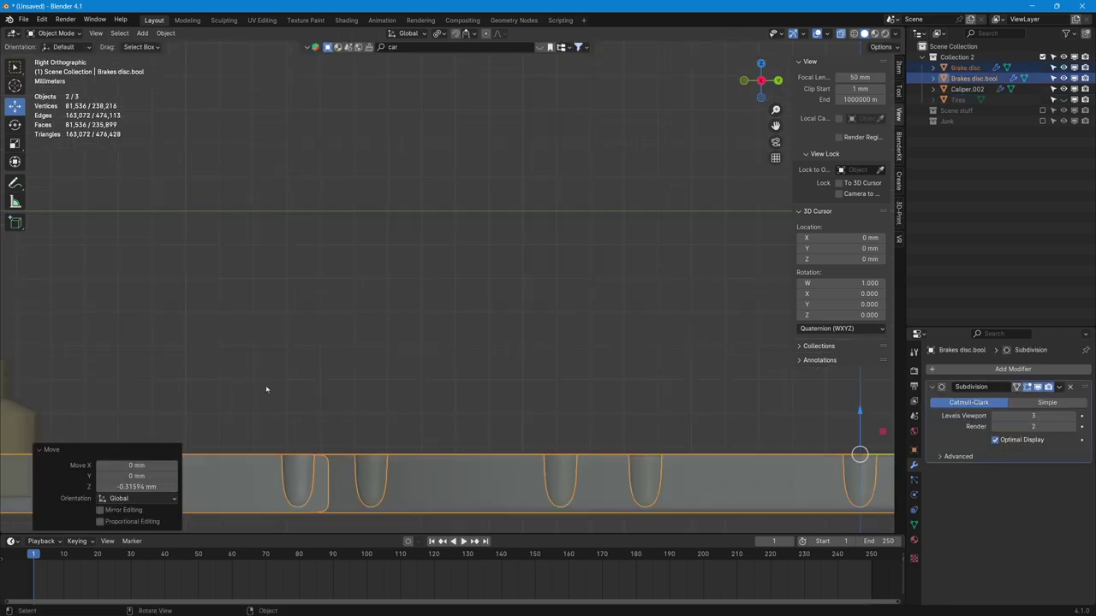
pyautogui.scroll(-5, 266, 390)
pyautogui.moveTo(582, 272); pyautogui.dragTo(600, 292, button='middle')
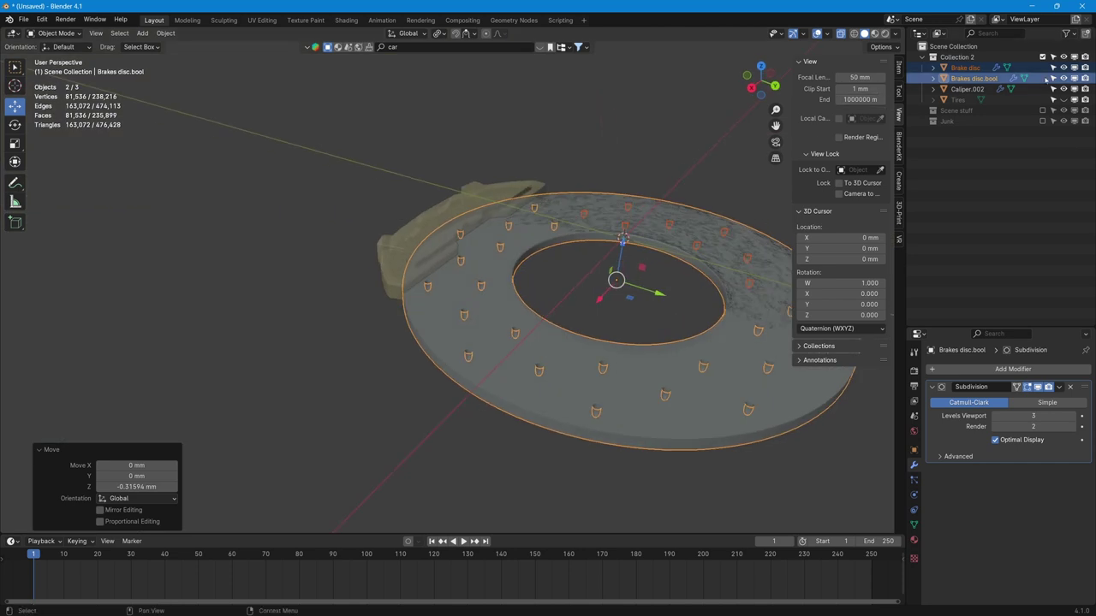
# Hide Brakes disc.bool and isolate the caliper in local view to inspect it
pyautogui.click(1063, 78)
pyautogui.click(421, 292)
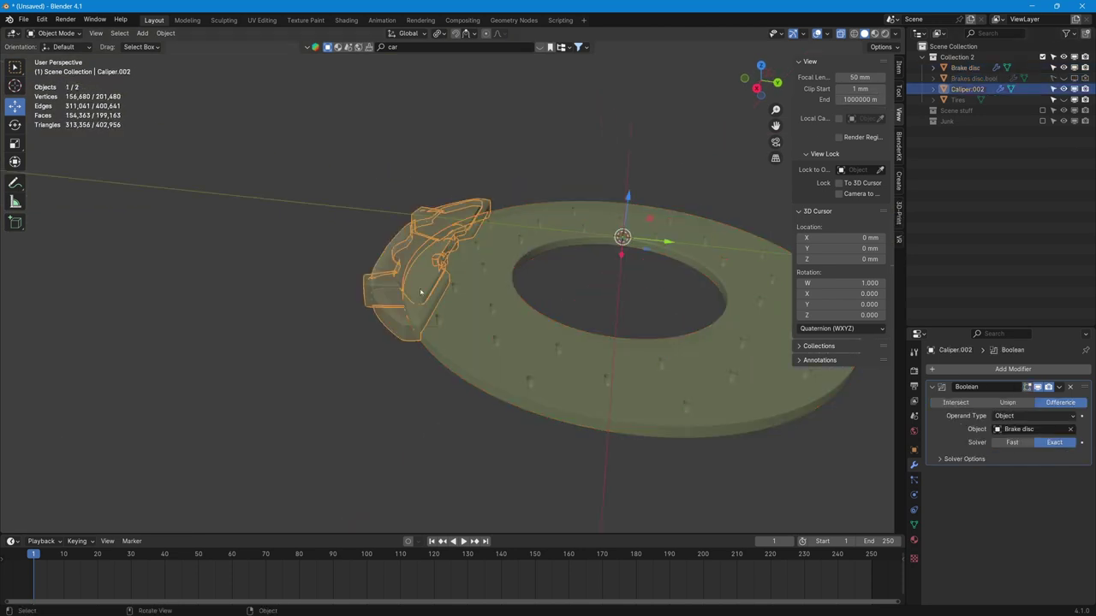
pyautogui.hotkey('alt', 'z')
pyautogui.press('KP_Divide')
pyautogui.moveTo(421, 293)
pyautogui.mouseDown(button='middle')
pyautogui.moveTo(417, 304)
pyautogui.moveTo(408, 298)
pyautogui.mouseUp(button='middle')
pyautogui.press('KP_Divide')
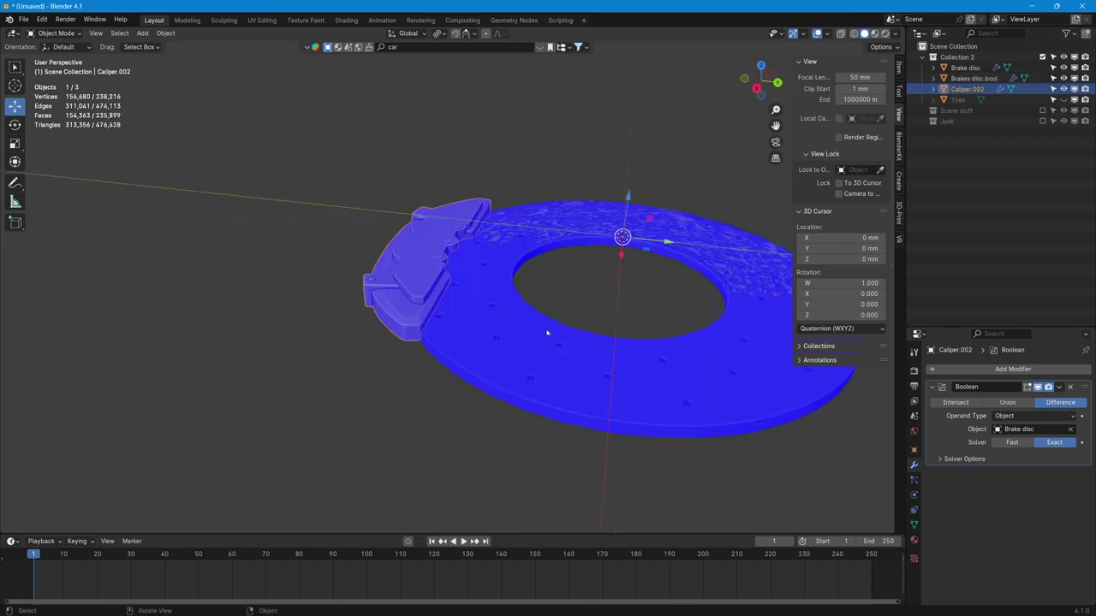
# Rotate Brakes disc.bool 111° around the Z axis
pyautogui.click(476, 301)
pyautogui.moveTo(494, 343); pyautogui.dragTo(502, 411, button='middle')
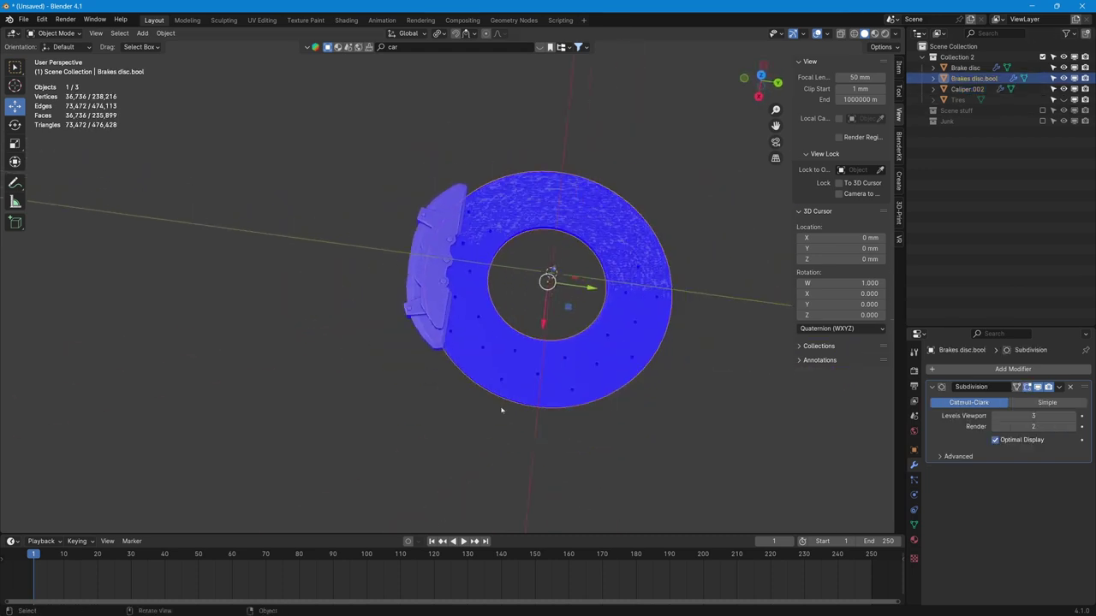
pyautogui.press('r')
pyautogui.press('z')
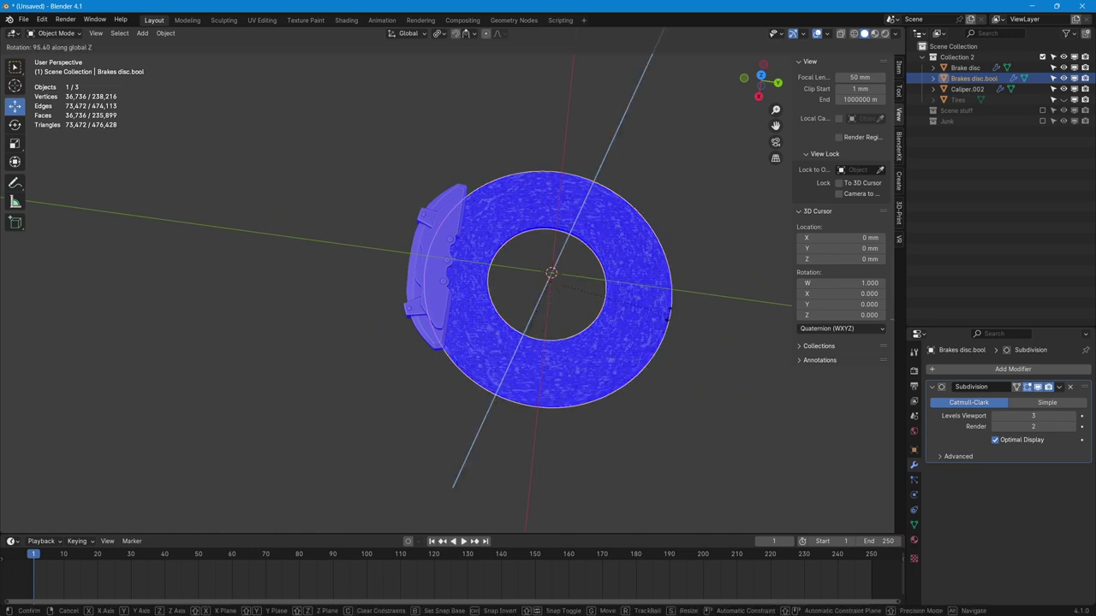
pyautogui.click(679, 289)
pyautogui.moveTo(678, 288); pyautogui.dragTo(441, 321, button='middle')
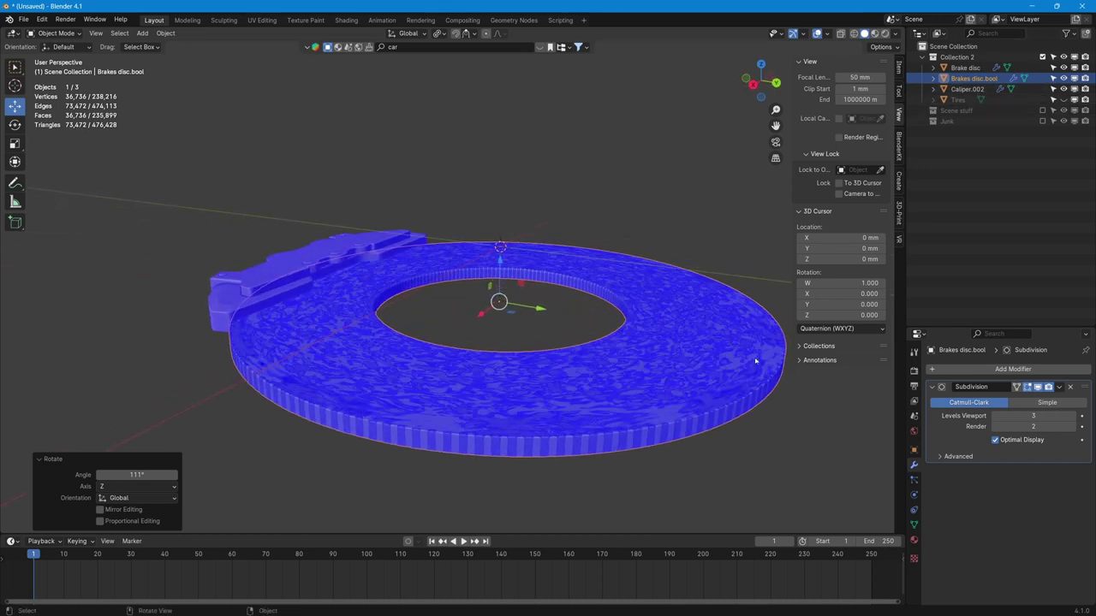
# Hide Brakes disc.bool again and isolate the caliper to check its cut
pyautogui.click(1063, 78)
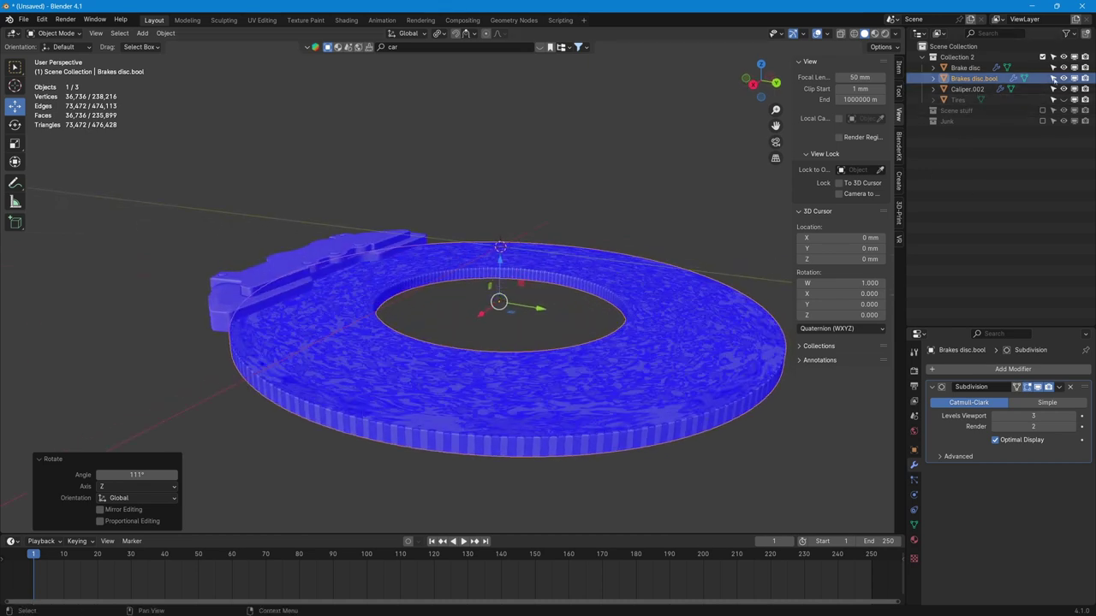
pyautogui.click(314, 258)
pyautogui.press('KP_Divide')
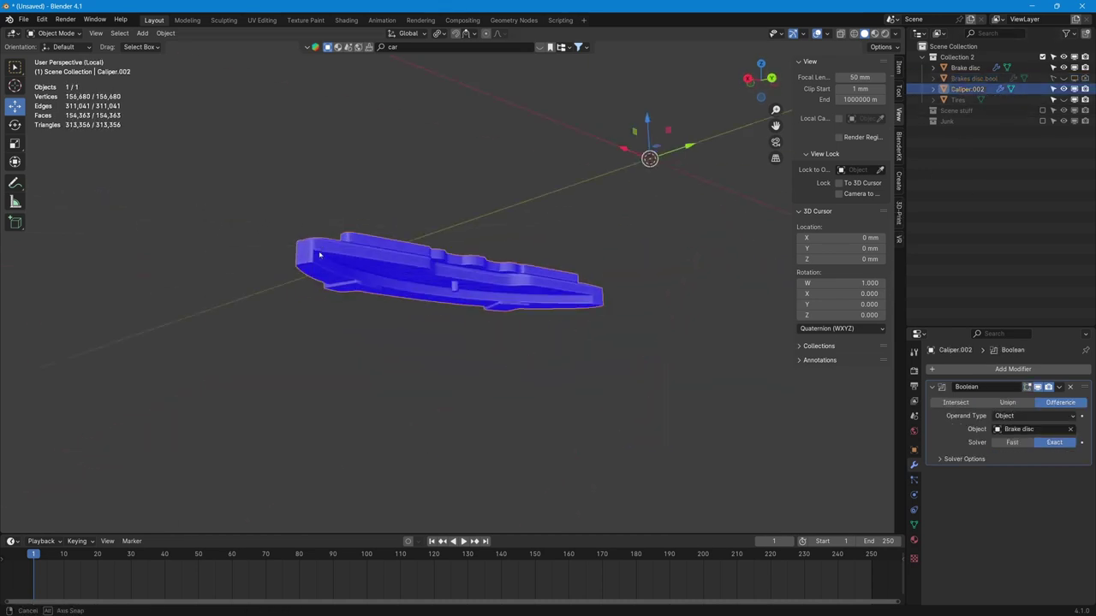
pyautogui.moveTo(328, 286); pyautogui.dragTo(362, 360, button='middle')
# Show Brakes disc.bool, hide Brake disc, and frame the selected caliper
pyautogui.press('KP_Divide')
pyautogui.click(973, 78)
pyautogui.click(1063, 78)
pyautogui.click(1063, 68)
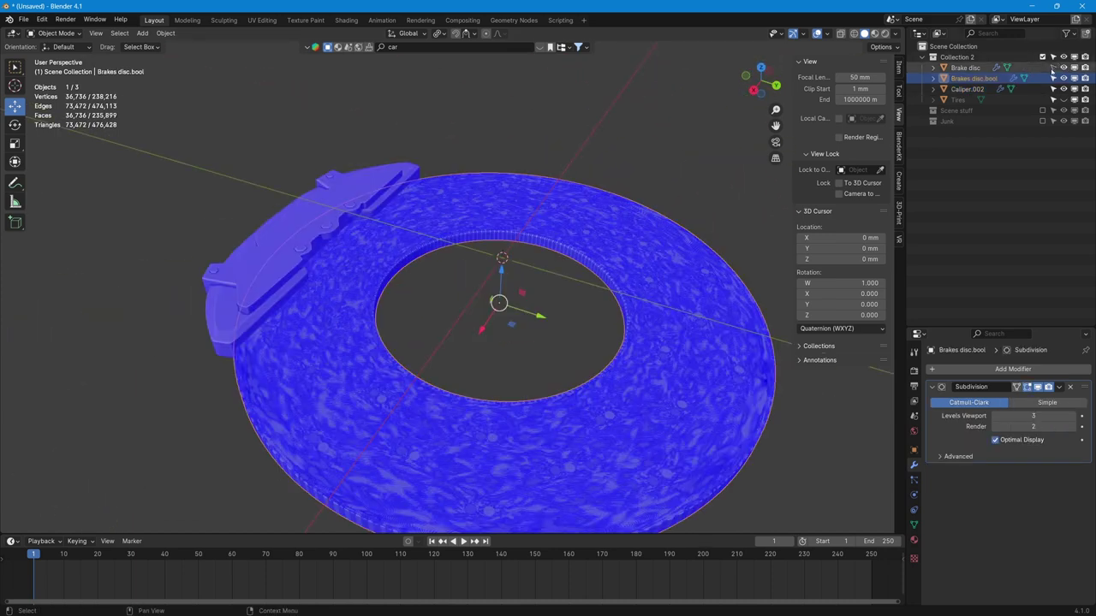
pyautogui.click(968, 89)
pyautogui.moveTo(257, 394); pyautogui.dragTo(428, 315, button='middle')
pyautogui.press('KP_Decimal')
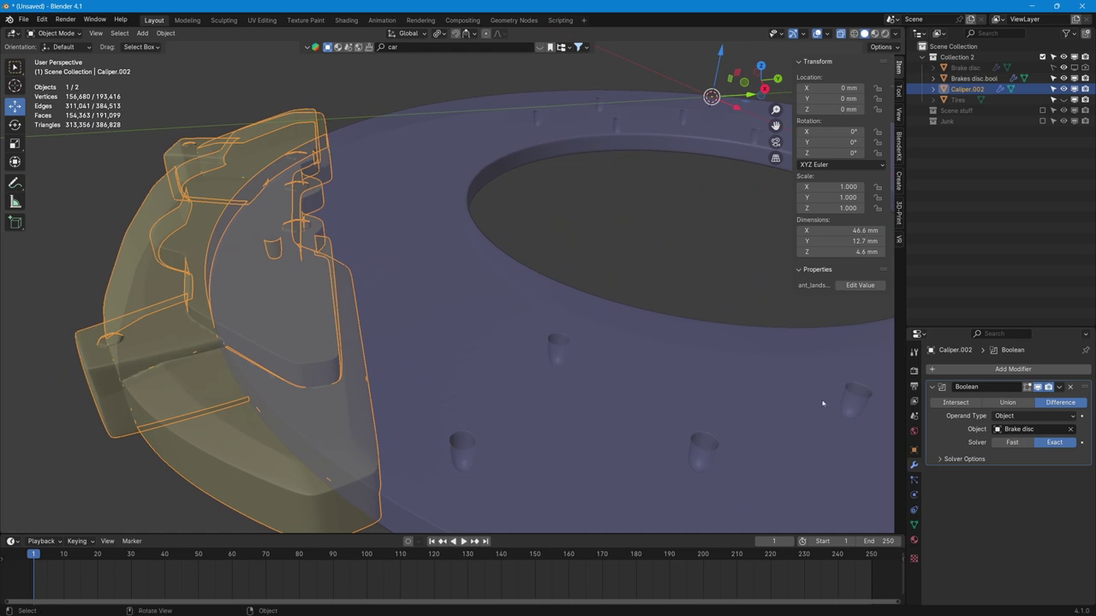
# Replace Brake disc with Brakes disc.bool as the caliper's Boolean object
pyautogui.click(1070, 429)
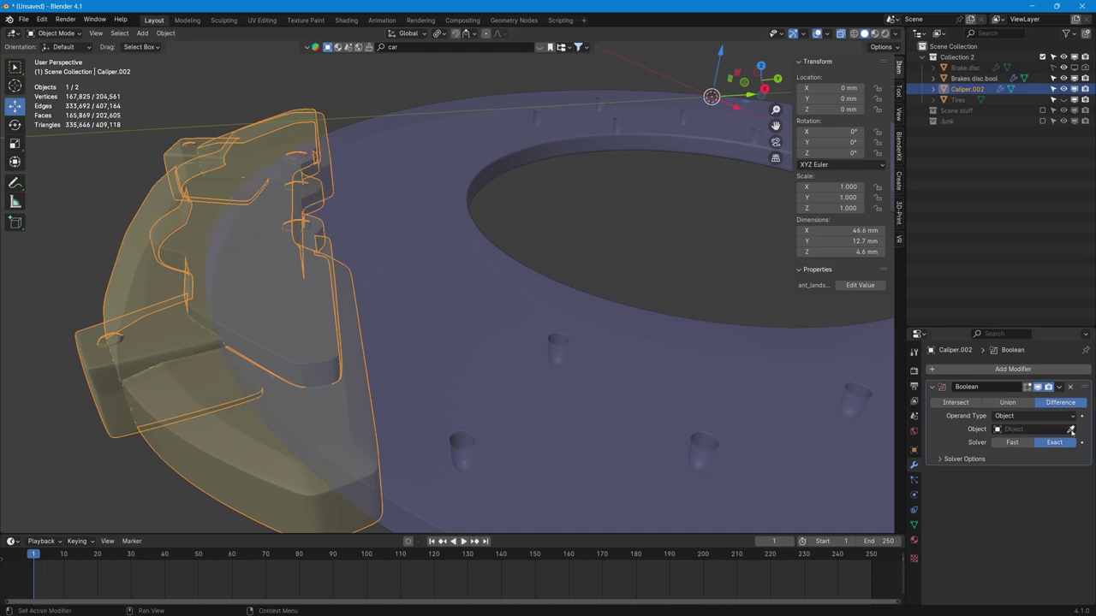
pyautogui.click(1071, 429)
pyautogui.click(973, 78)
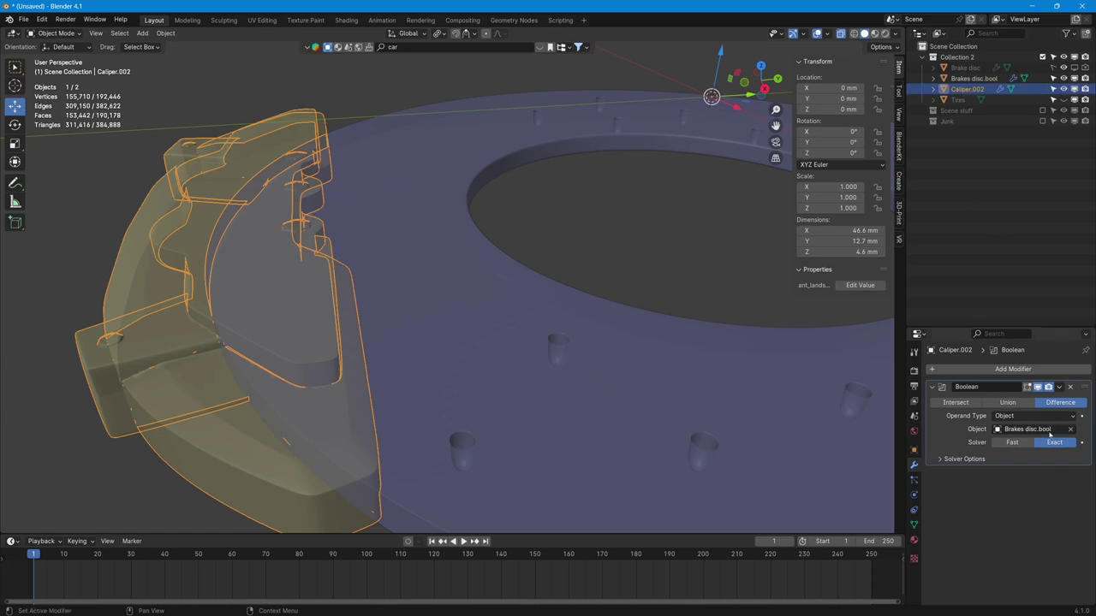
pyautogui.moveTo(850, 443); pyautogui.dragTo(470, 363, button='middle')
# Turn off X-ray and inspect the caliper's new cut in local view
pyautogui.hotkey('alt', 'z')
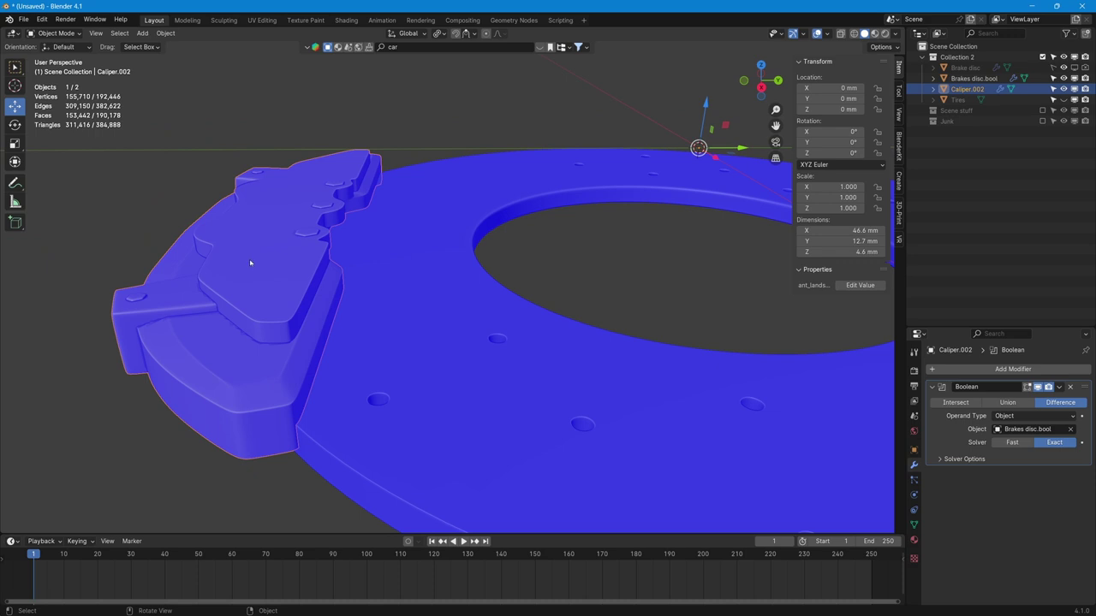
pyautogui.press('KP_Divide')
pyautogui.moveTo(311, 313)
pyautogui.mouseDown(button='middle')
pyautogui.moveTo(267, 225)
pyautogui.moveTo(303, 231)
pyautogui.moveTo(331, 291)
pyautogui.moveTo(316, 232)
pyautogui.moveTo(299, 269)
pyautogui.moveTo(322, 264)
pyautogui.moveTo(296, 282)
pyautogui.moveTo(271, 272)
pyautogui.moveTo(286, 275)
pyautogui.moveTo(314, 325)
pyautogui.mouseUp(button='middle')
pyautogui.press('KP_Divide')
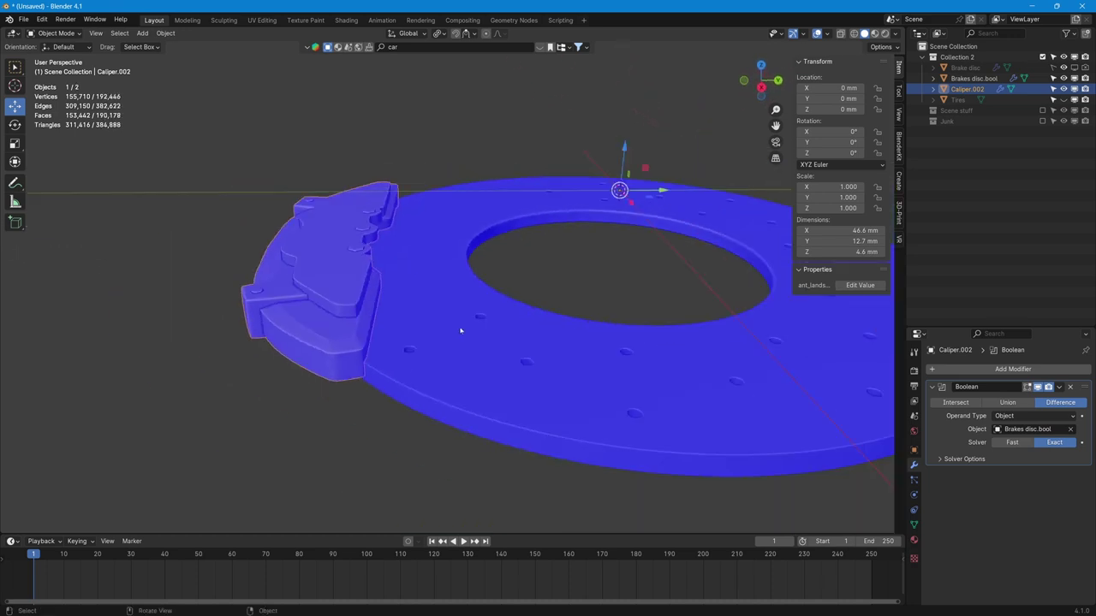
pyautogui.moveTo(460, 330); pyautogui.dragTo(464, 382, button='middle')
# Select Brakes disc.bool, toggle its visibility, and view the disc and caliper inside the rim
pyautogui.click(465, 382)
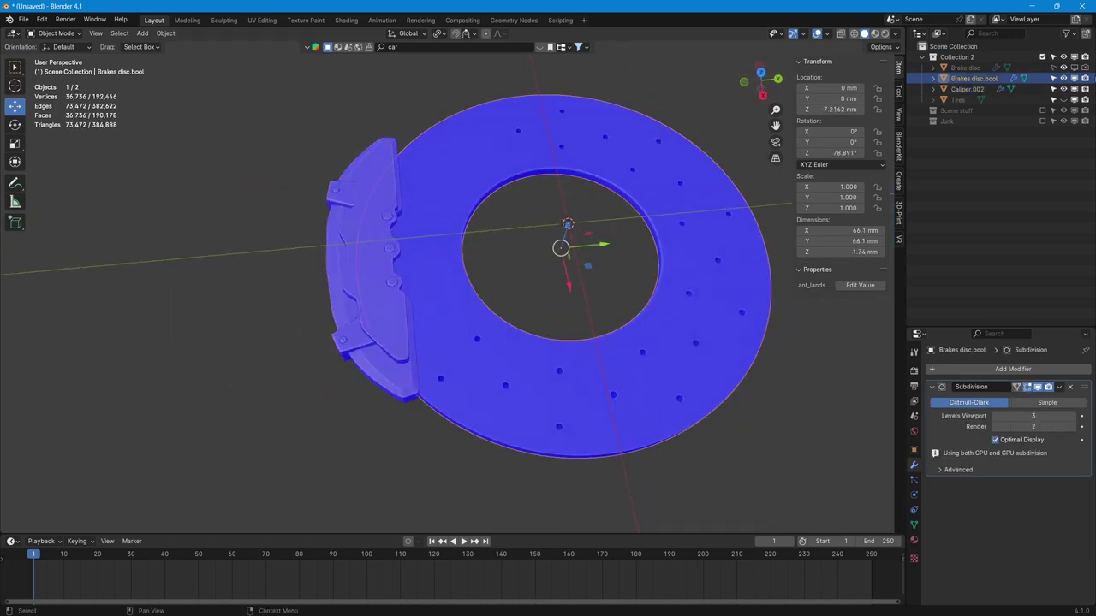
pyautogui.click(1074, 78)
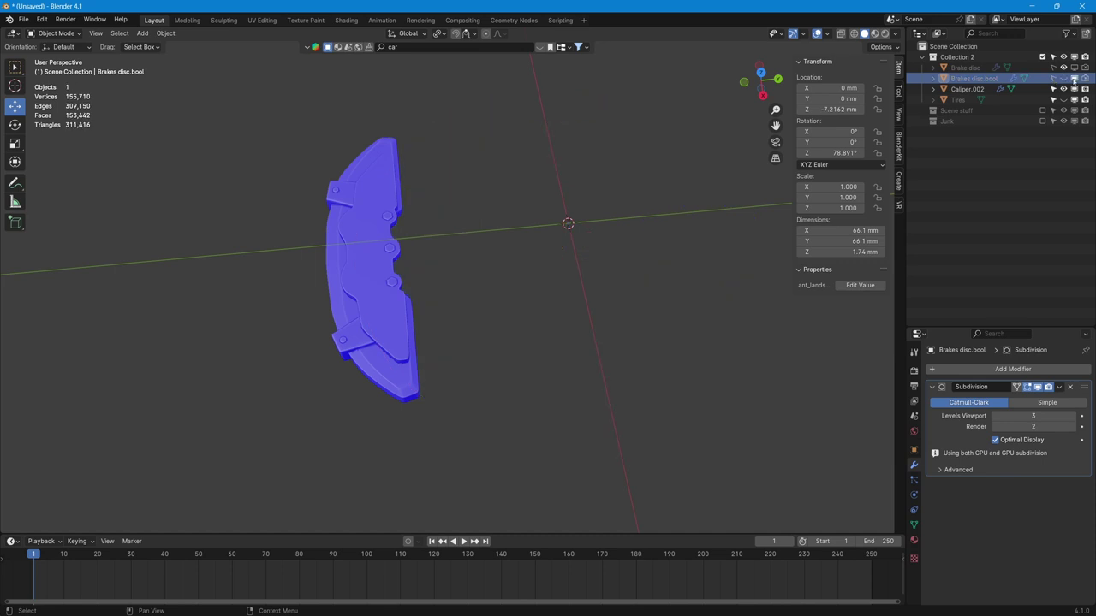
pyautogui.click(1074, 68)
pyautogui.moveTo(600, 240); pyautogui.dragTo(513, 222, button='middle')
pyautogui.scroll(10, 379, 265)
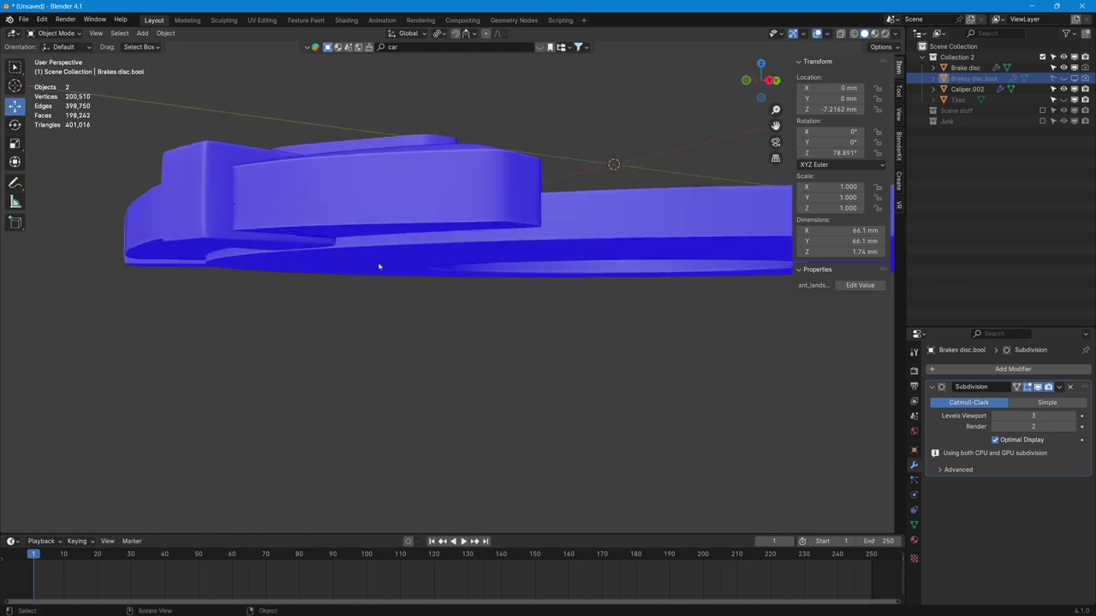
pyautogui.moveTo(403, 281); pyautogui.dragTo(519, 334, button='middle')
pyautogui.scroll(-8, 374, 329)
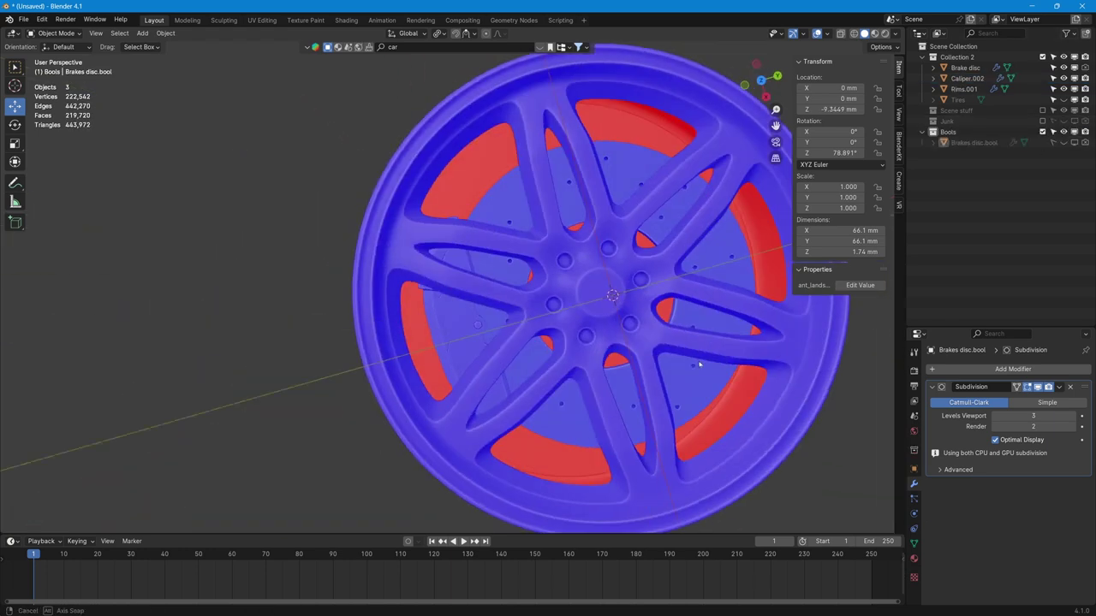
pyautogui.moveTo(716, 343); pyautogui.dragTo(722, 299, button='middle')
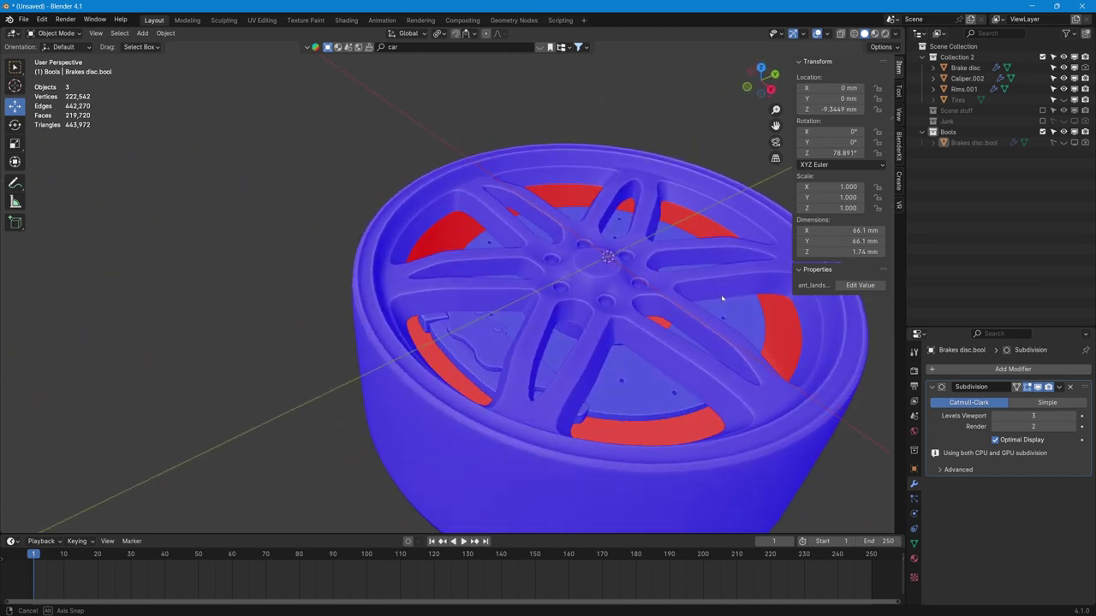
# Isolate the Brake disc and enter Edit Mode with X-ray in face select mode
pyautogui.click(644, 371)
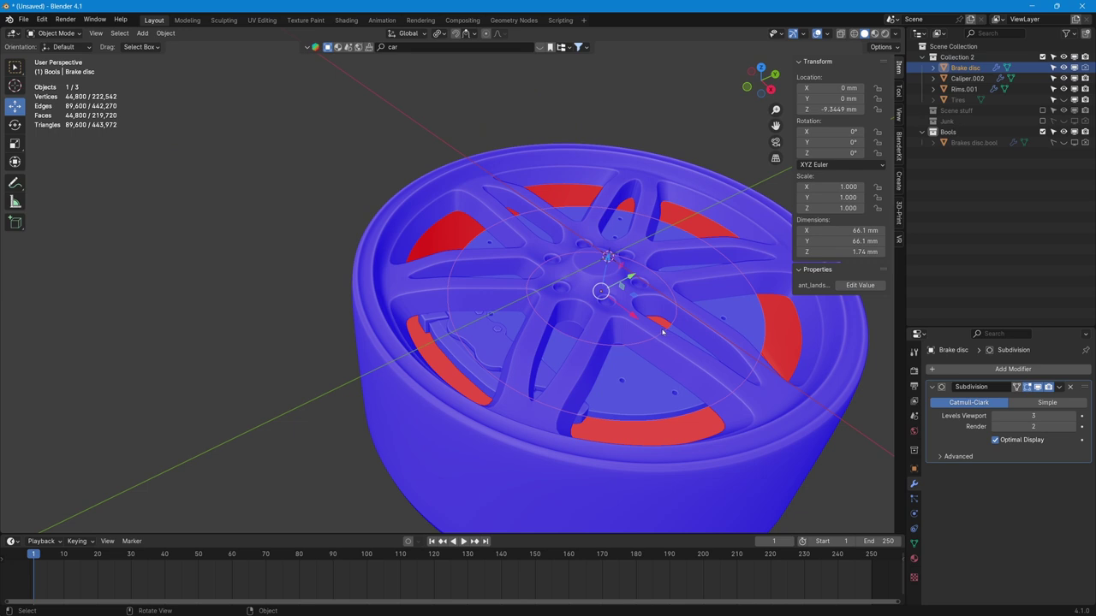
pyautogui.press('KP_Divide')
pyautogui.moveTo(526, 286); pyautogui.dragTo(565, 272, button='middle')
pyautogui.press('Tab')
pyautogui.hotkey('alt', 'z')
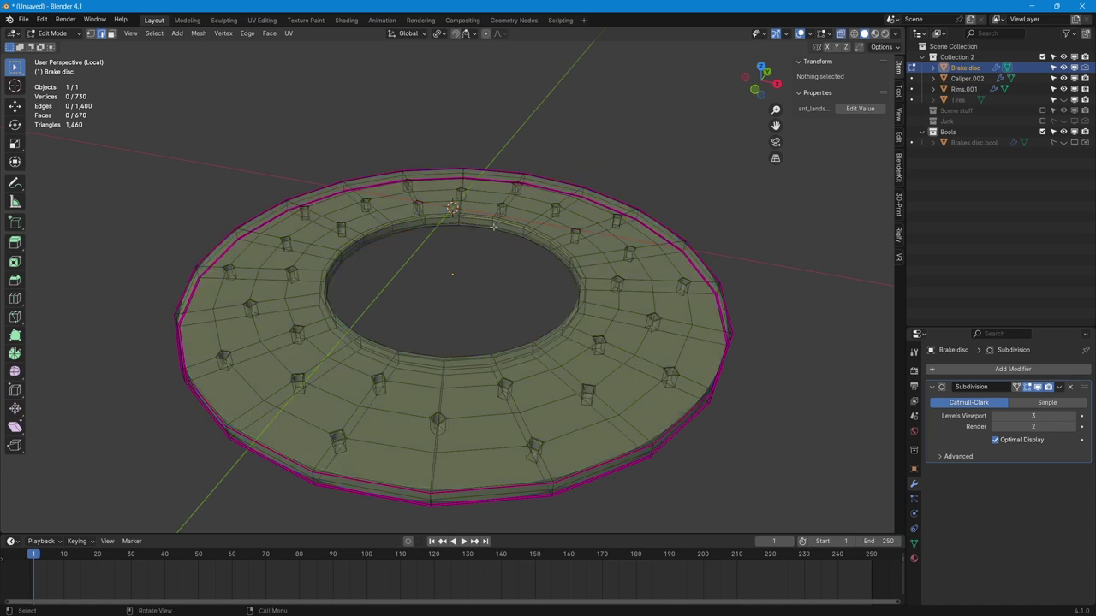
pyautogui.press('3')
pyautogui.press('a')
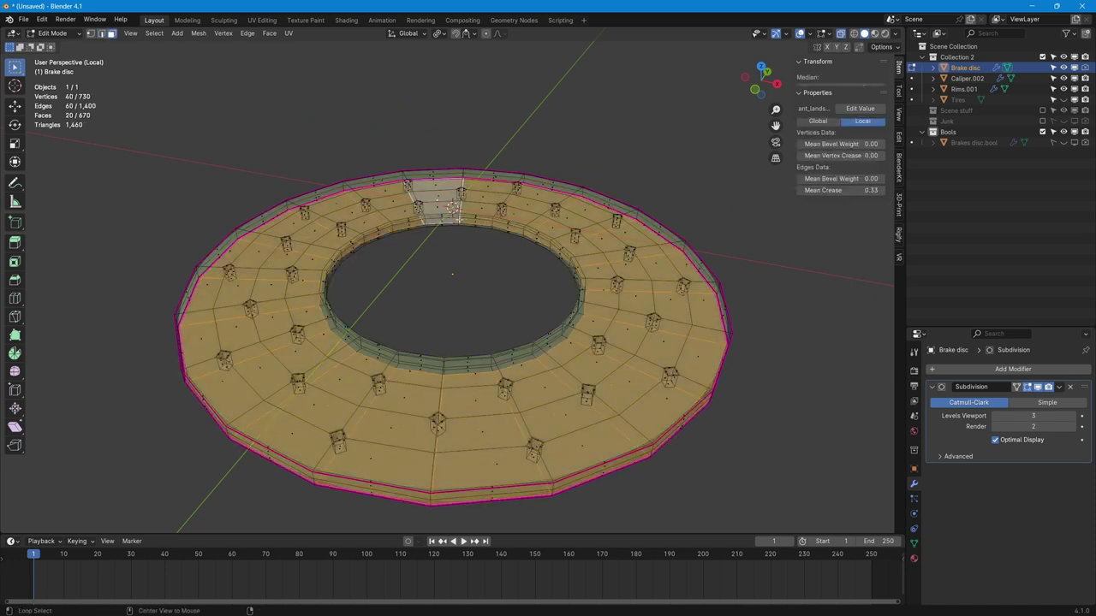
# Select the inner face ring around the hole and grow it to the neighbouring rings
pyautogui.keyDown('alt'); pyautogui.click(463, 218); pyautogui.keyUp('alt')
pyautogui.moveTo(462, 218); pyautogui.dragTo(426, 212, button='middle')
pyautogui.keyDown('alt'); pyautogui.click(426, 212); pyautogui.keyUp('alt')
pyautogui.moveTo(447, 247); pyautogui.dragTo(409, 257, button='middle')
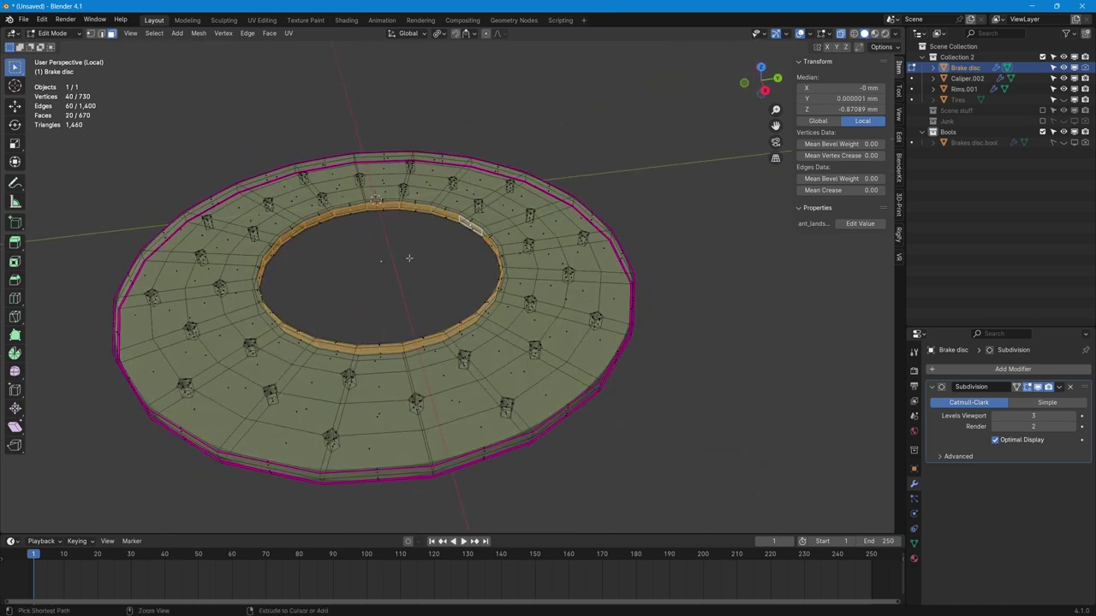
pyautogui.press('ctrl+KP_Add')
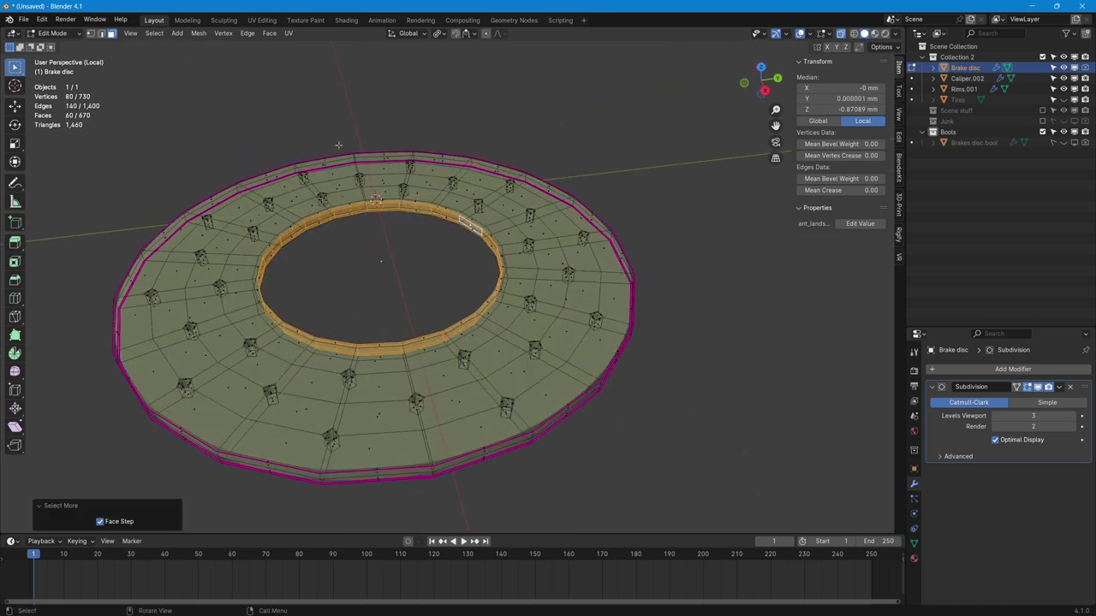
pyautogui.moveTo(338, 145); pyautogui.dragTo(430, 293, button='middle')
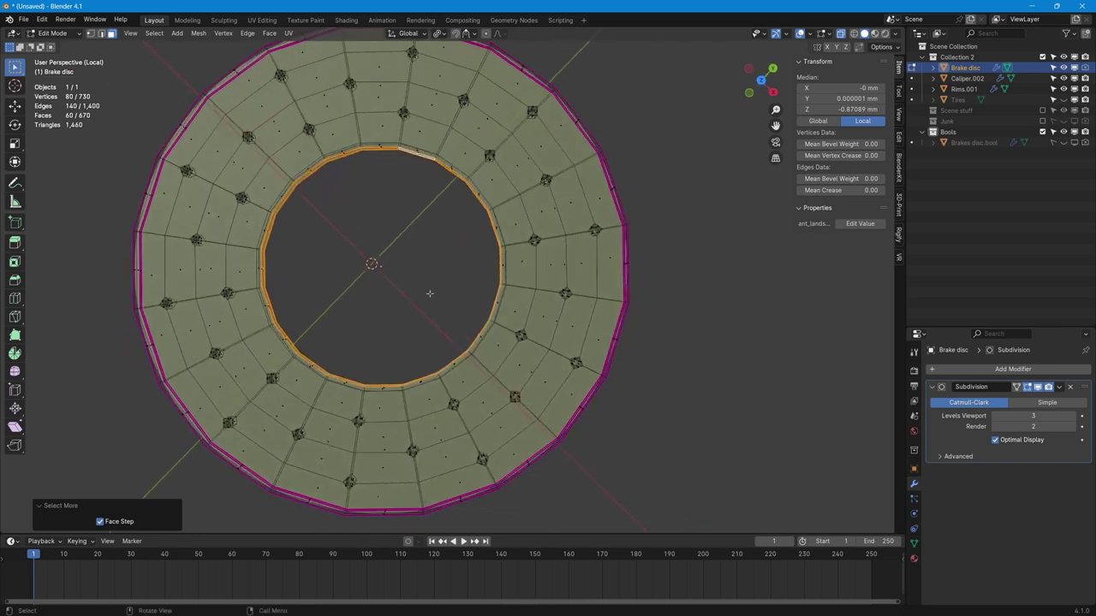
# Extrude the selected inner faces and scale them inward to 0.592
pyautogui.press('e')
pyautogui.press('s')
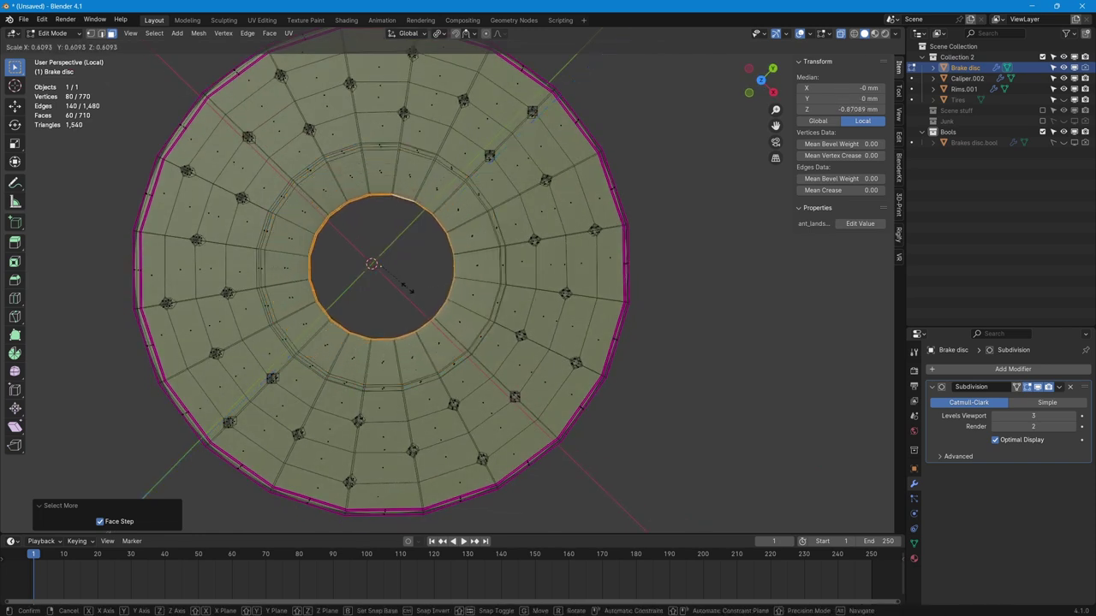
pyautogui.click(407, 288)
pyautogui.moveTo(407, 288); pyautogui.dragTo(512, 260, button='middle')
# Extrude the inner face ring 9.03 mm straight up along Z to form the hub
pyautogui.hotkey('alt', 'z')
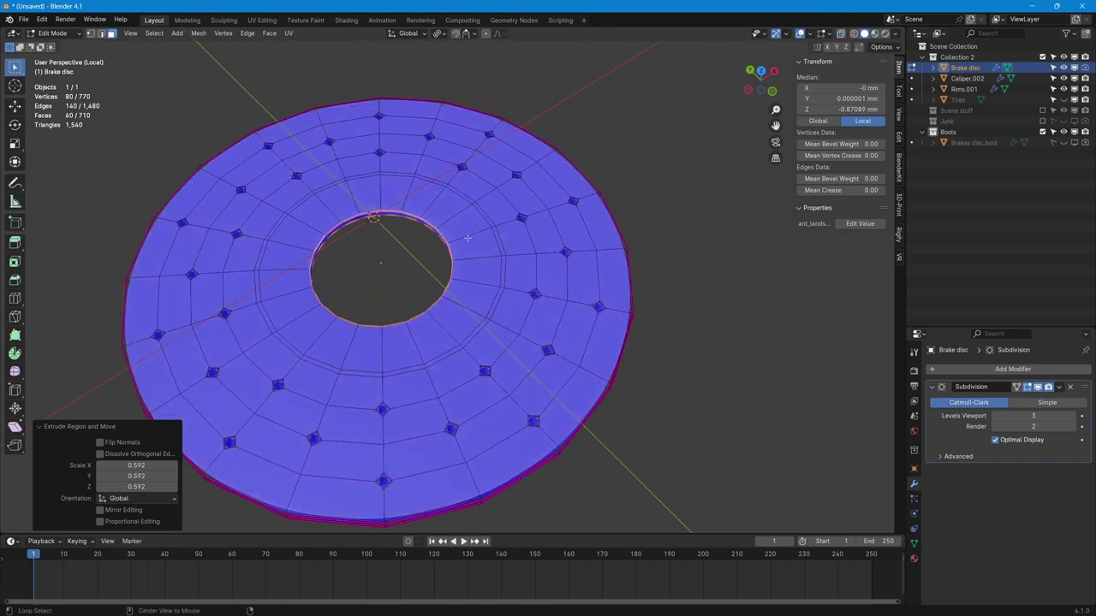
pyautogui.keyDown('alt'); pyautogui.click(467, 237); pyautogui.keyUp('alt')
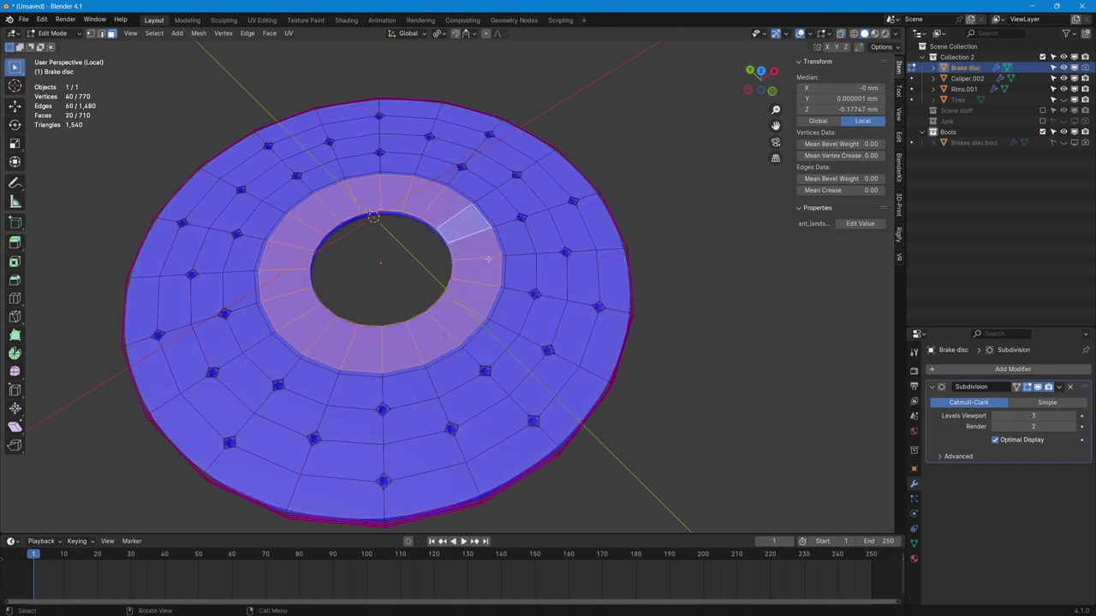
pyautogui.moveTo(488, 258); pyautogui.dragTo(469, 259, button='middle')
pyautogui.press('e')
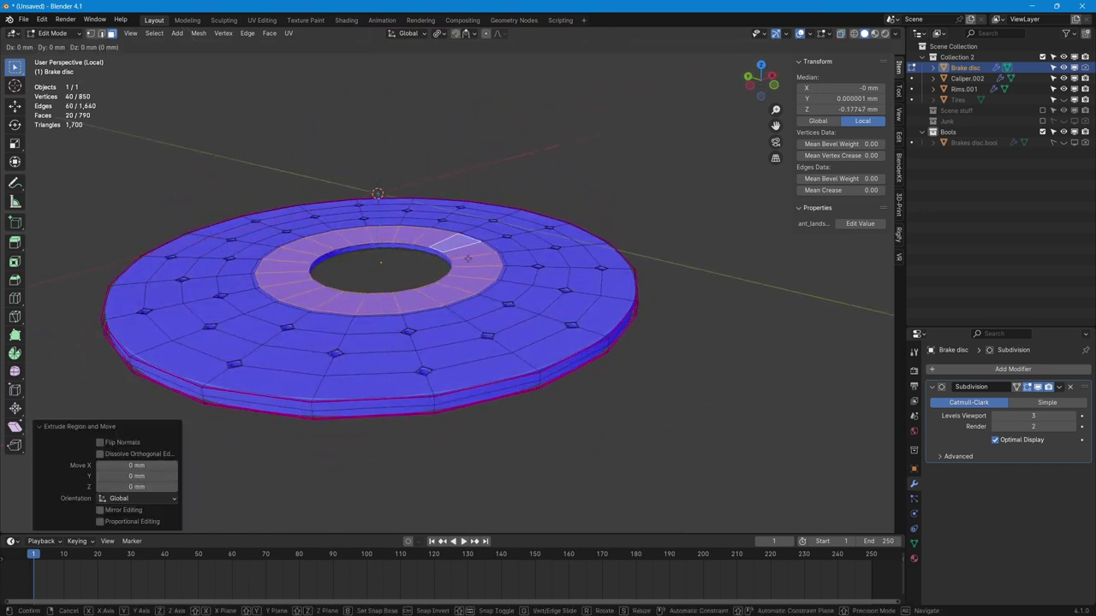
pyautogui.press('z')
pyautogui.click(465, 206)
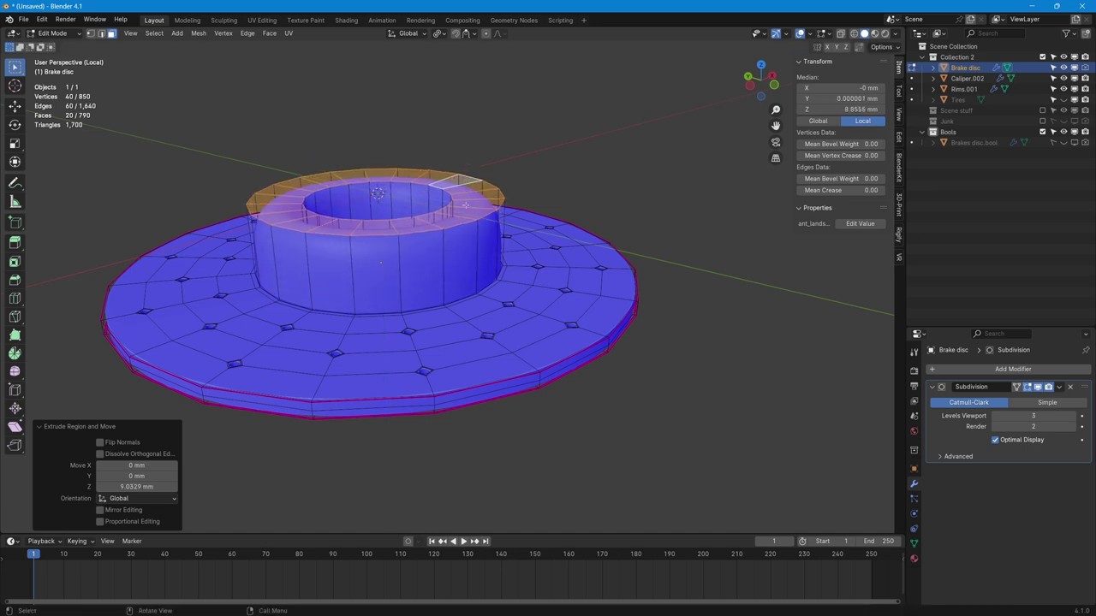
# Give the hub's top outer edge loop a full 1.00 crease
pyautogui.press('2')
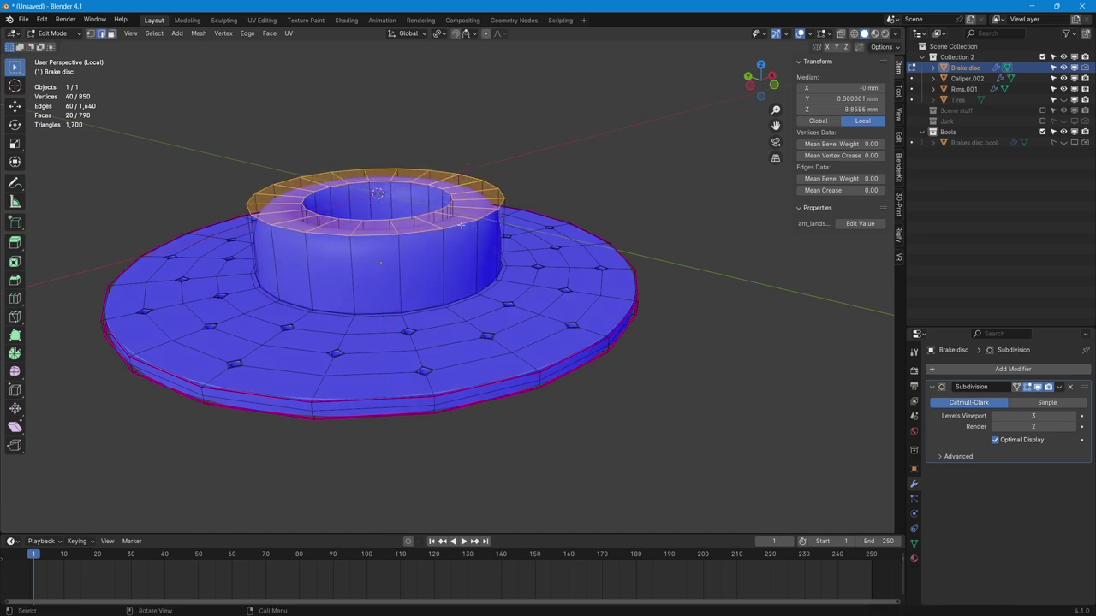
pyautogui.keyDown('alt'); pyautogui.click(460, 225); pyautogui.keyUp('alt')
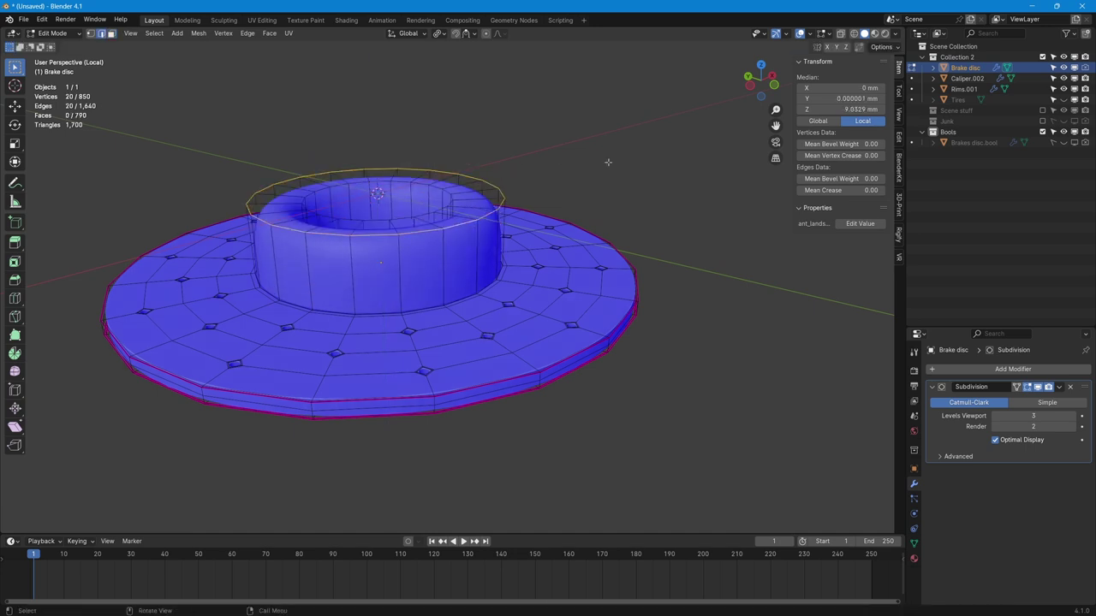
pyautogui.hotkey('shift', 'e')
pyautogui.click(409, 234)
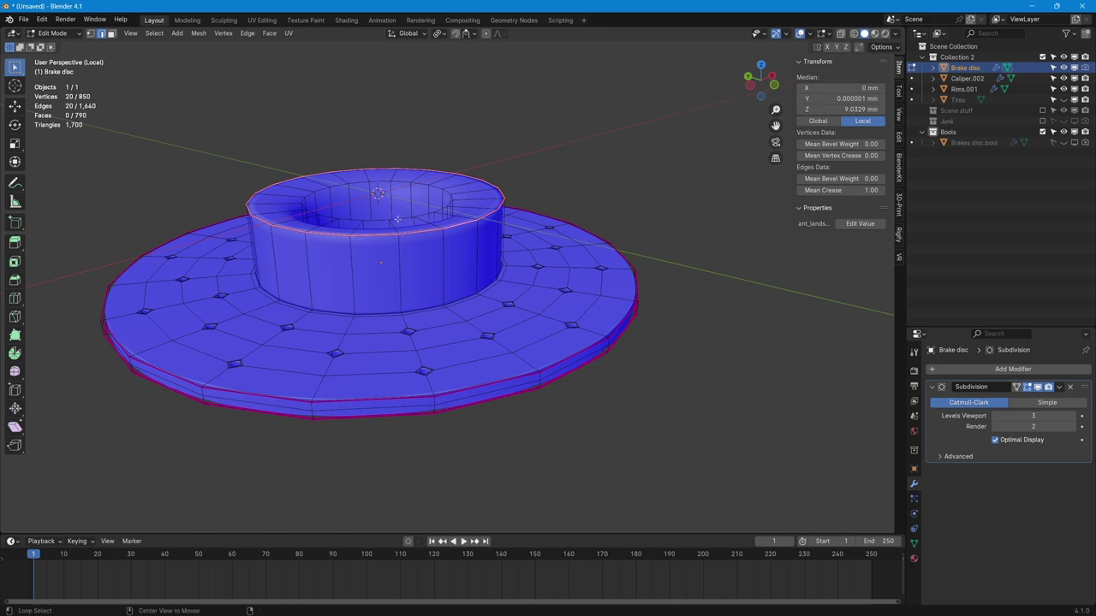
pyautogui.moveTo(397, 219); pyautogui.dragTo(260, 314, button='middle')
# Exit Edit Mode and leave local view to show the whole wheel
pyautogui.press('Tab')
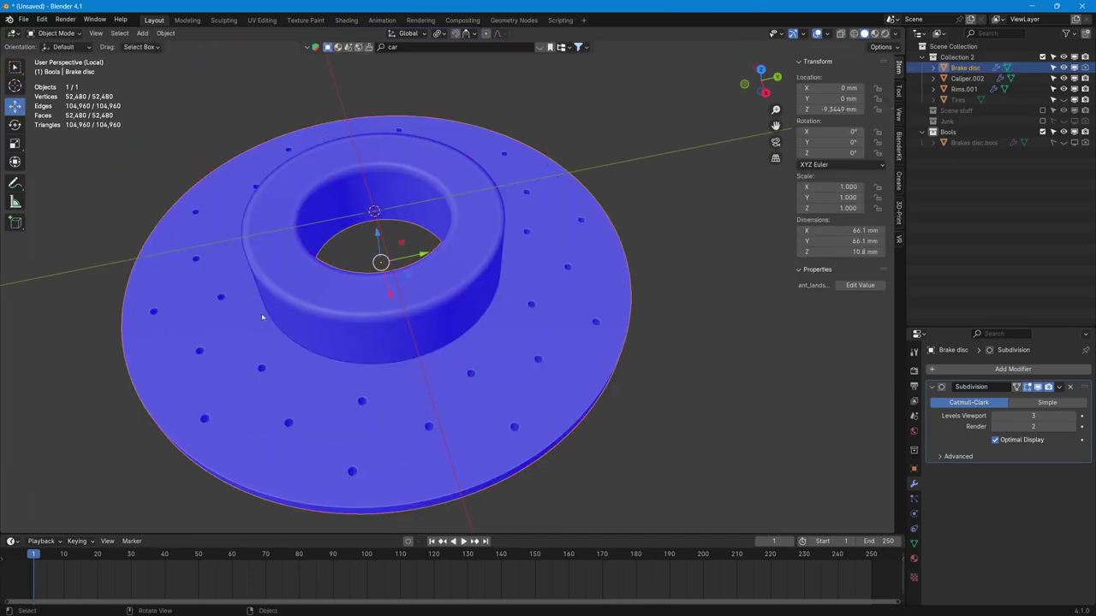
pyautogui.press('KP_Divide')
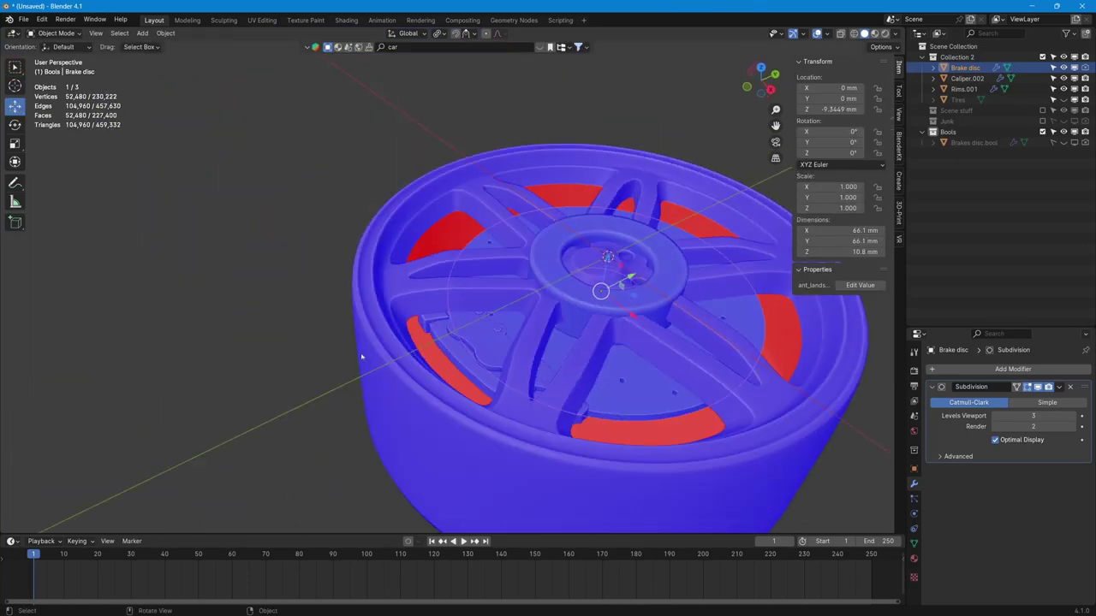
pyautogui.moveTo(303, 342); pyautogui.dragTo(367, 353, button='middle')
# Lower the hub's top face ring 6.56 mm along Z, then switch to Top view
pyautogui.press('Tab')
pyautogui.scroll(4, 433, 332)
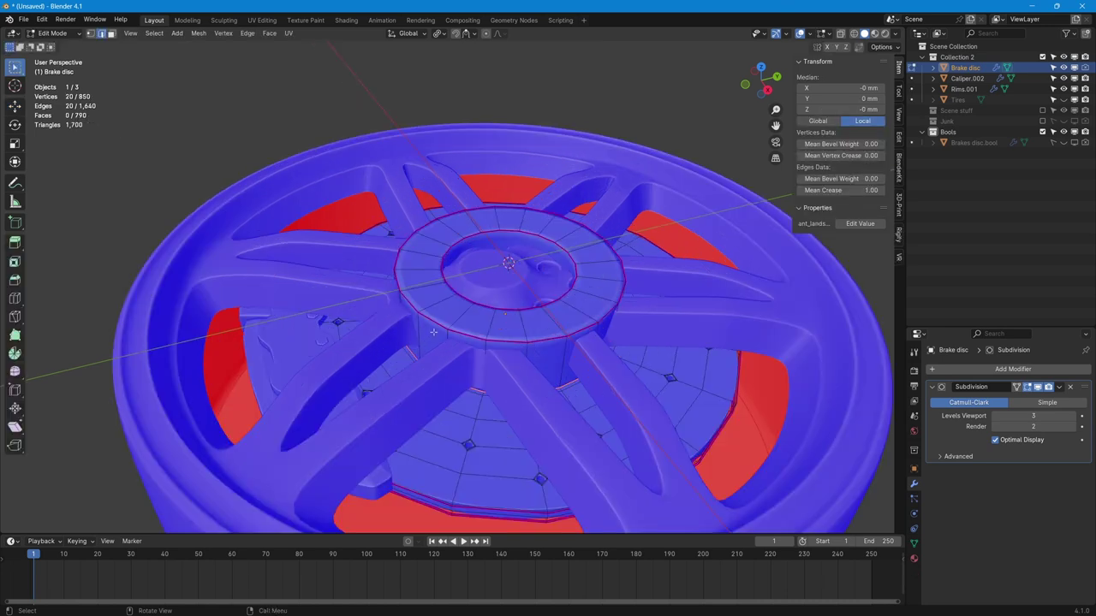
pyautogui.press('3')
pyautogui.keyDown('alt'); pyautogui.click(455, 315); pyautogui.keyUp('alt')
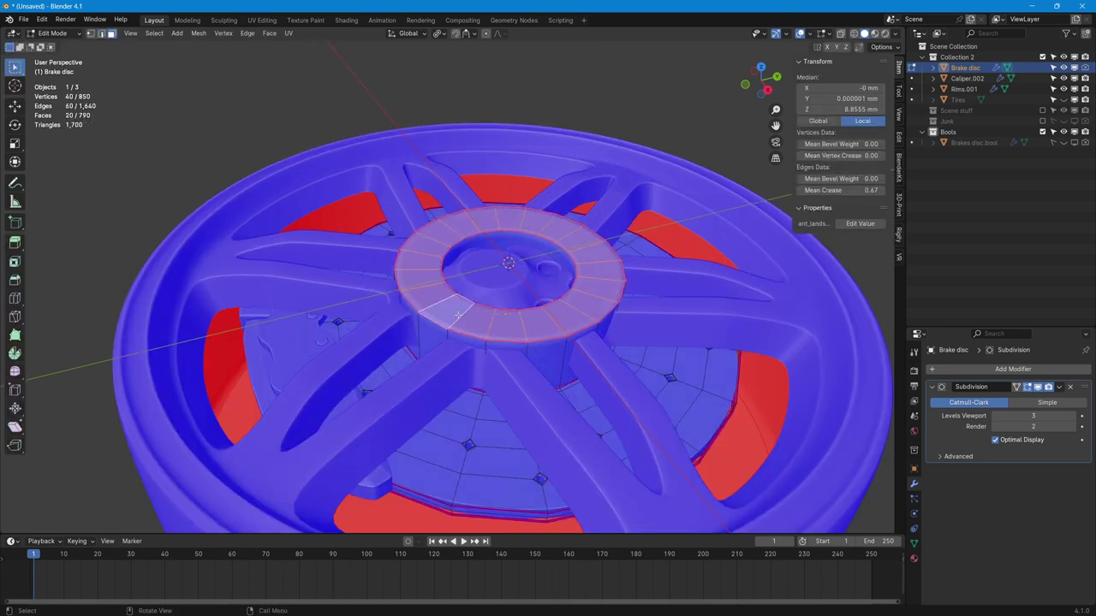
pyautogui.press('g')
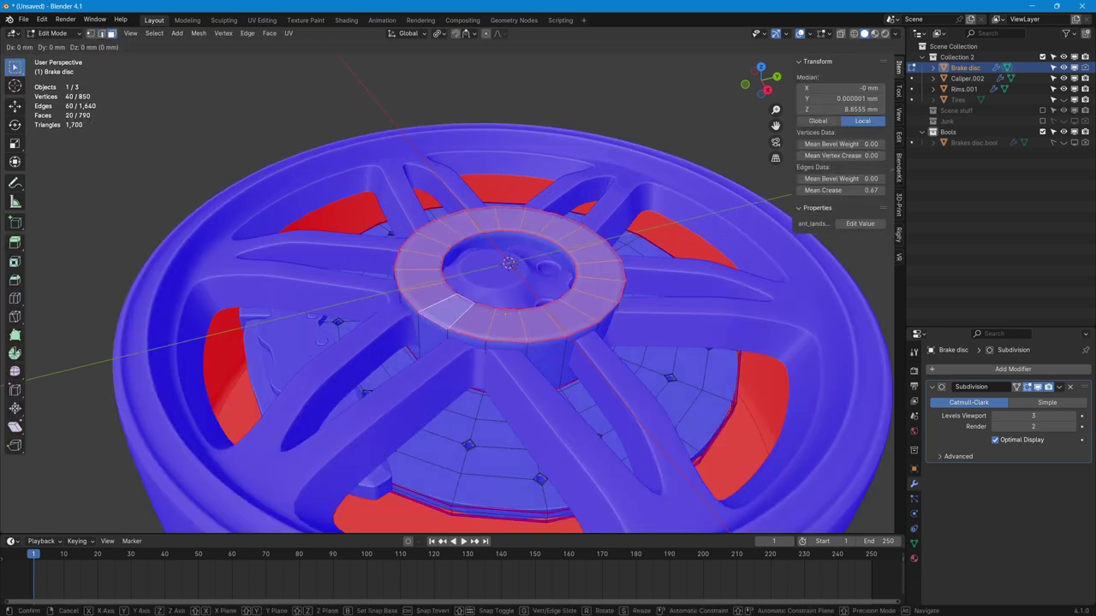
pyautogui.press('z')
pyautogui.click(517, 296)
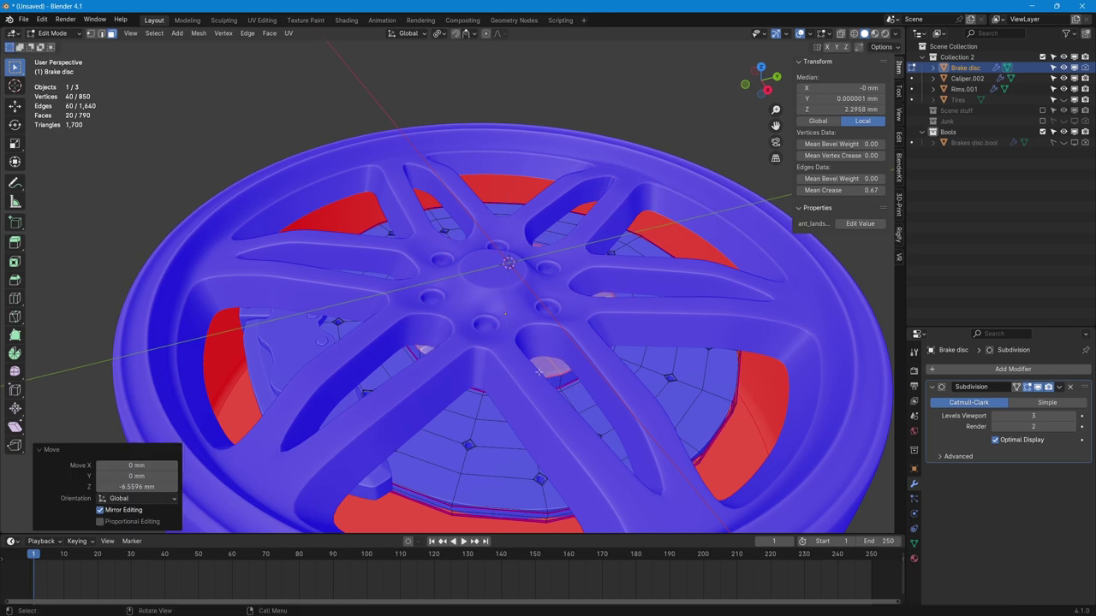
pyautogui.moveTo(539, 373)
pyautogui.mouseDown(button='middle')
pyautogui.moveTo(485, 329)
pyautogui.moveTo(552, 379)
pyautogui.mouseUp(button='middle')
pyautogui.press('KP_7')
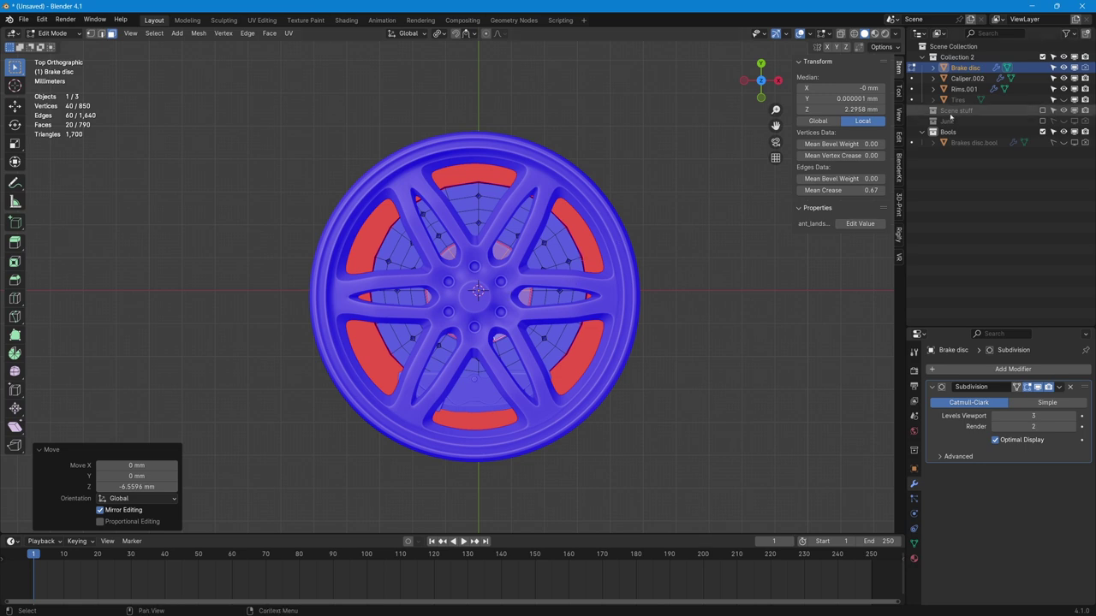
# Show Tires and snap Rims.001 and Tires to the world origin via Selection to Cursor
pyautogui.click(1064, 101)
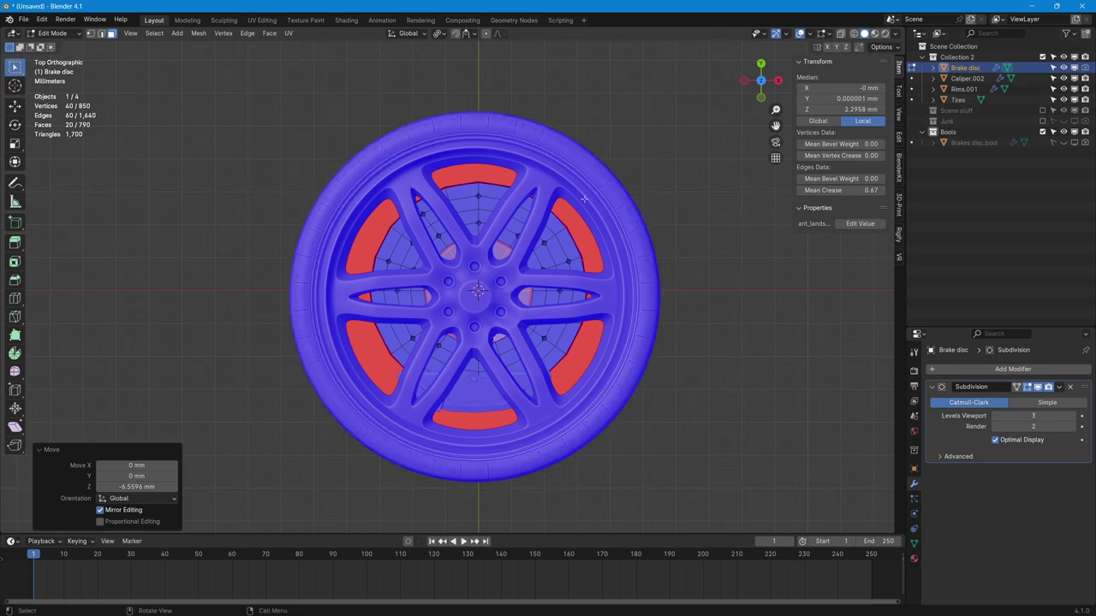
pyautogui.click(963, 89)
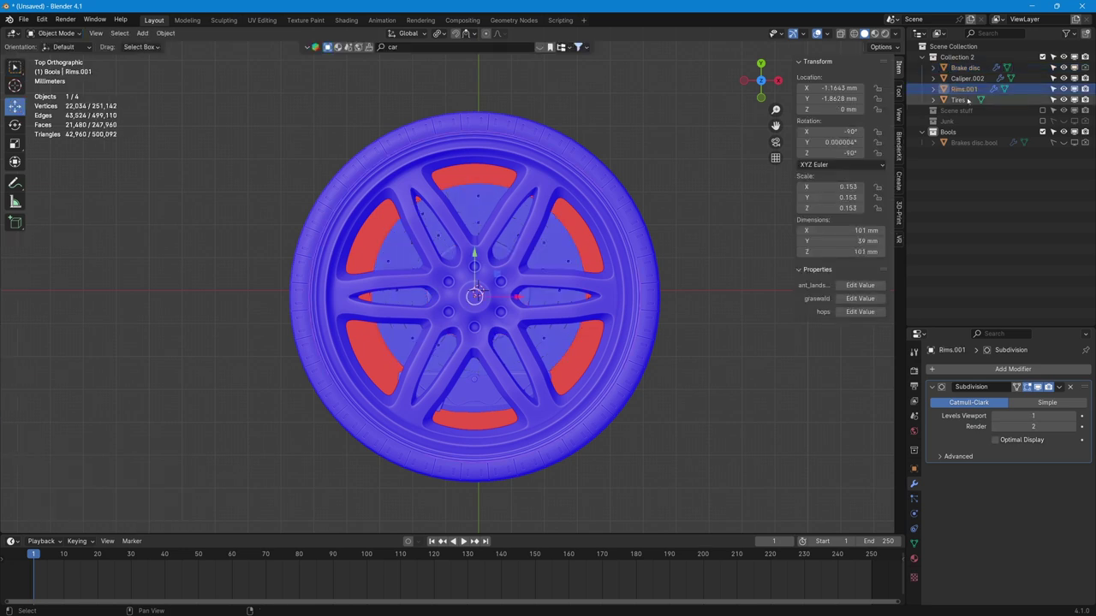
pyautogui.keyDown('ctrl'); pyautogui.click(958, 100); pyautogui.keyUp('ctrl')
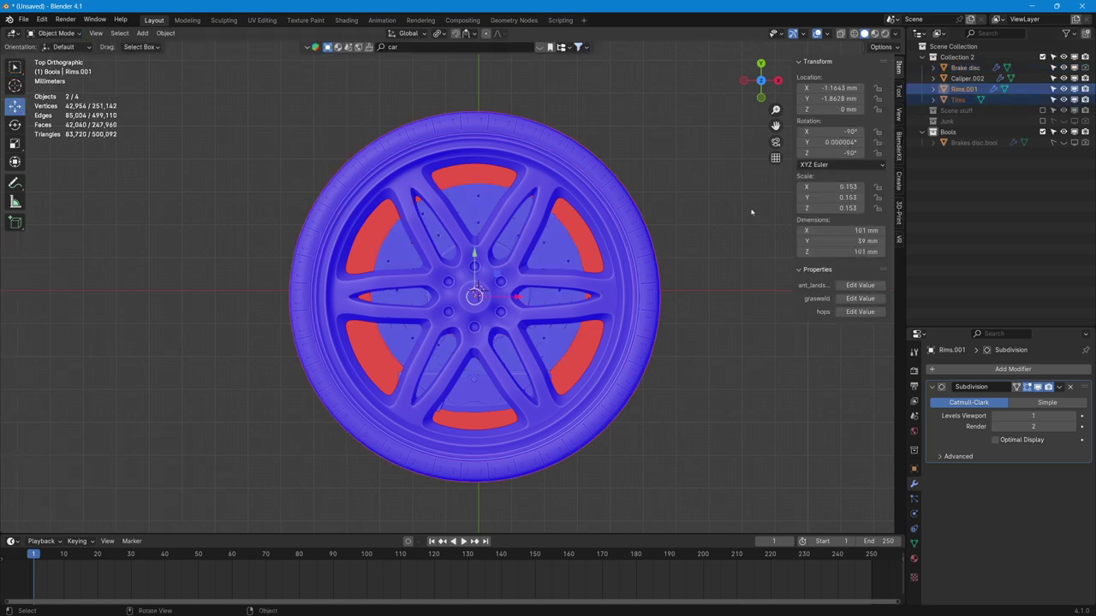
pyautogui.hotkey('shift', 's')
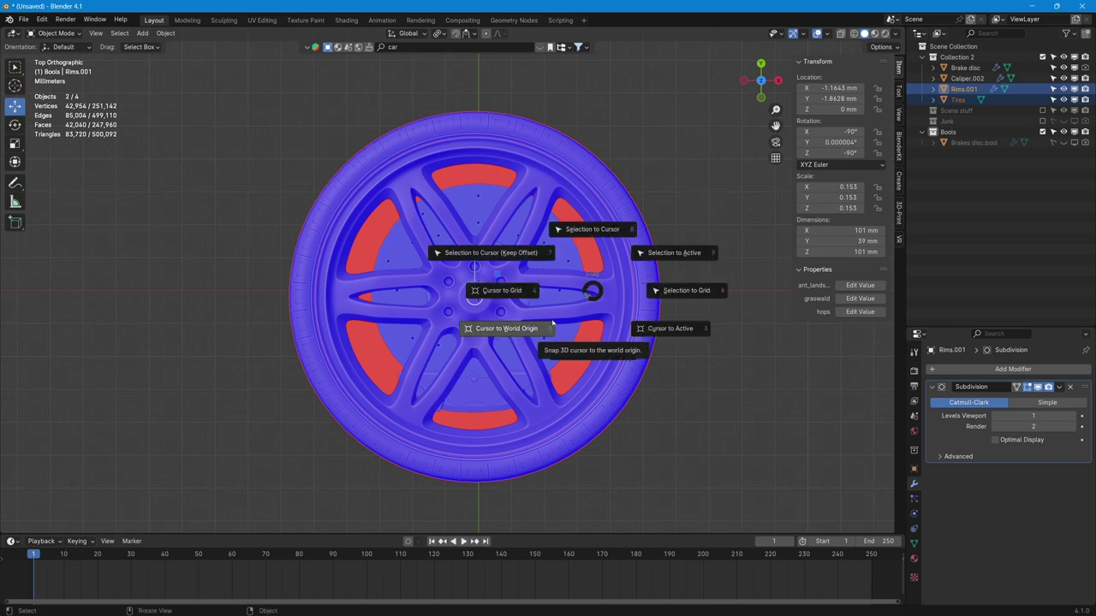
pyautogui.click(592, 231)
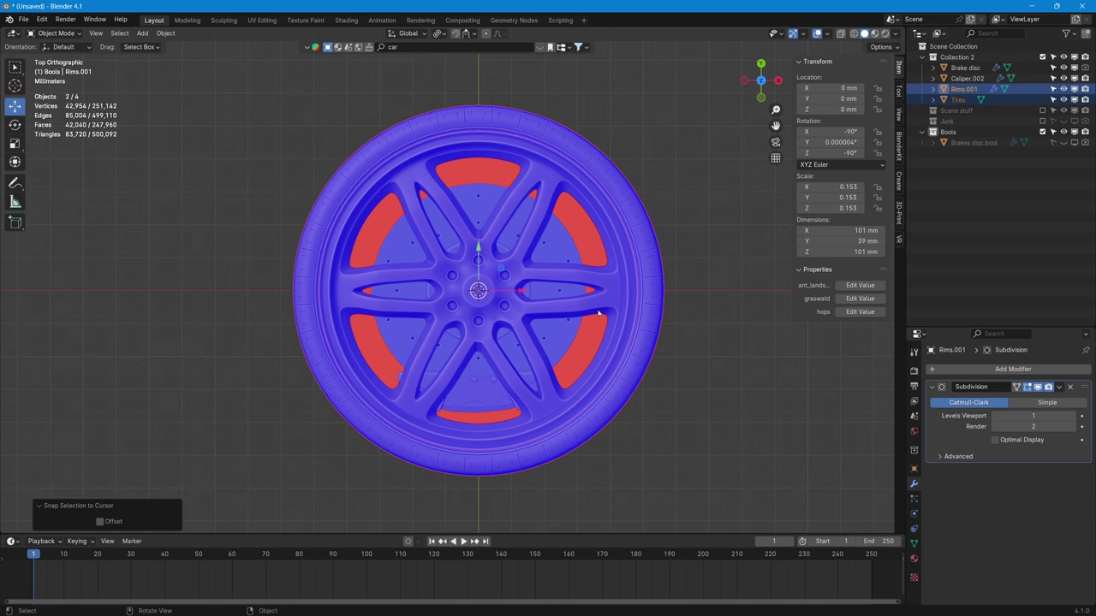
pyautogui.moveTo(580, 313); pyautogui.dragTo(482, 291, button='middle')
pyautogui.scroll(6, 439, 245)
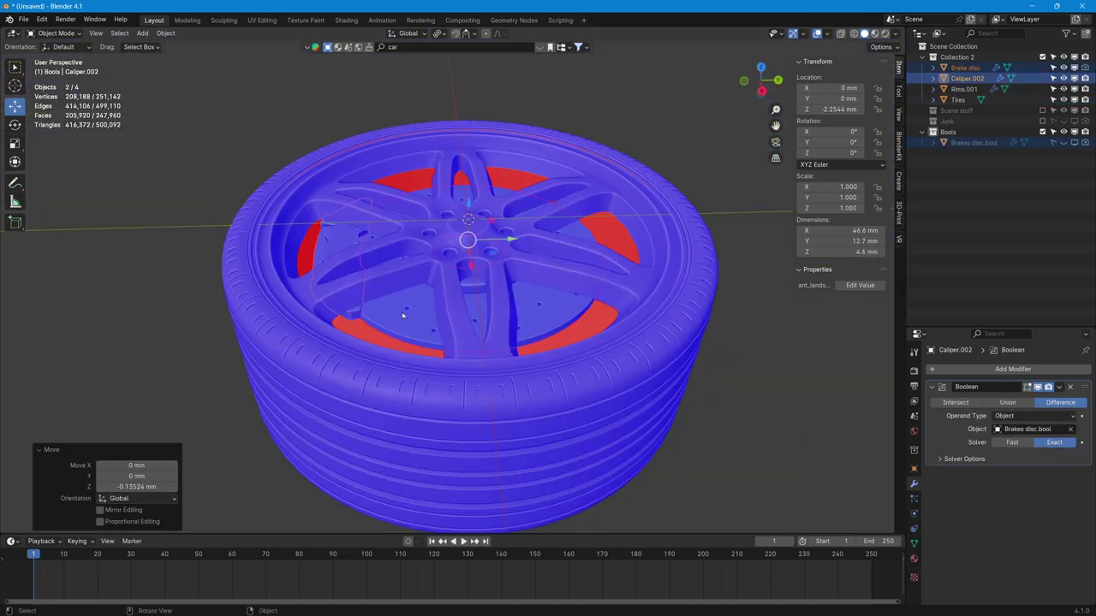
pyautogui.scroll(2, 400, 316)
pyautogui.moveTo(400, 316); pyautogui.dragTo(410, 326, button='middle')
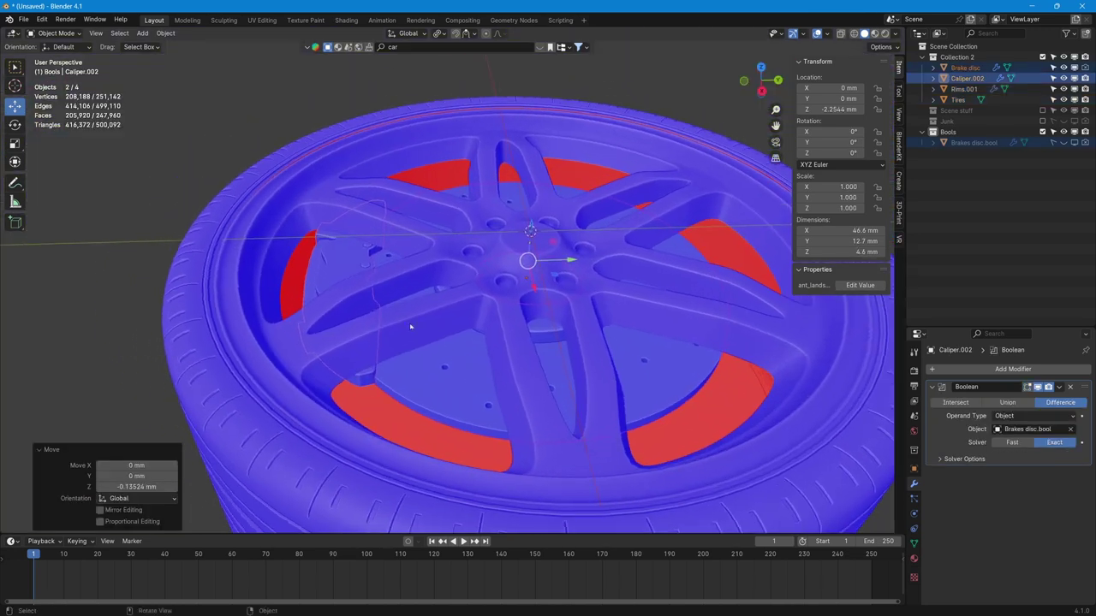
# Select Rims.001 and isolate it in Local View
pyautogui.moveTo(514, 370); pyautogui.dragTo(534, 362, button='middle')
pyautogui.click(608, 339)
pyautogui.press('KP_Divide')
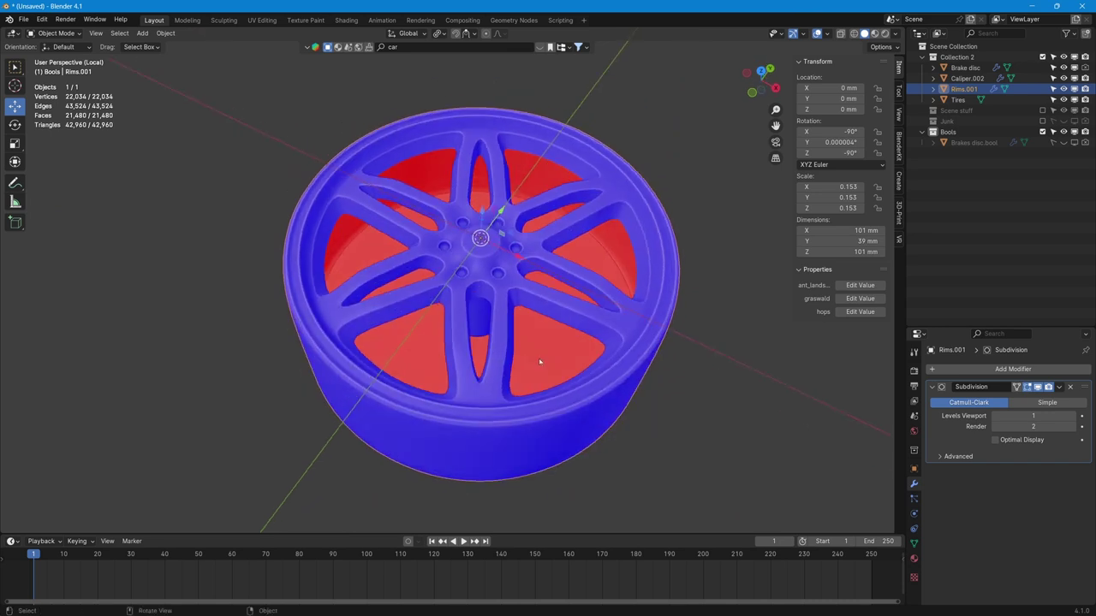